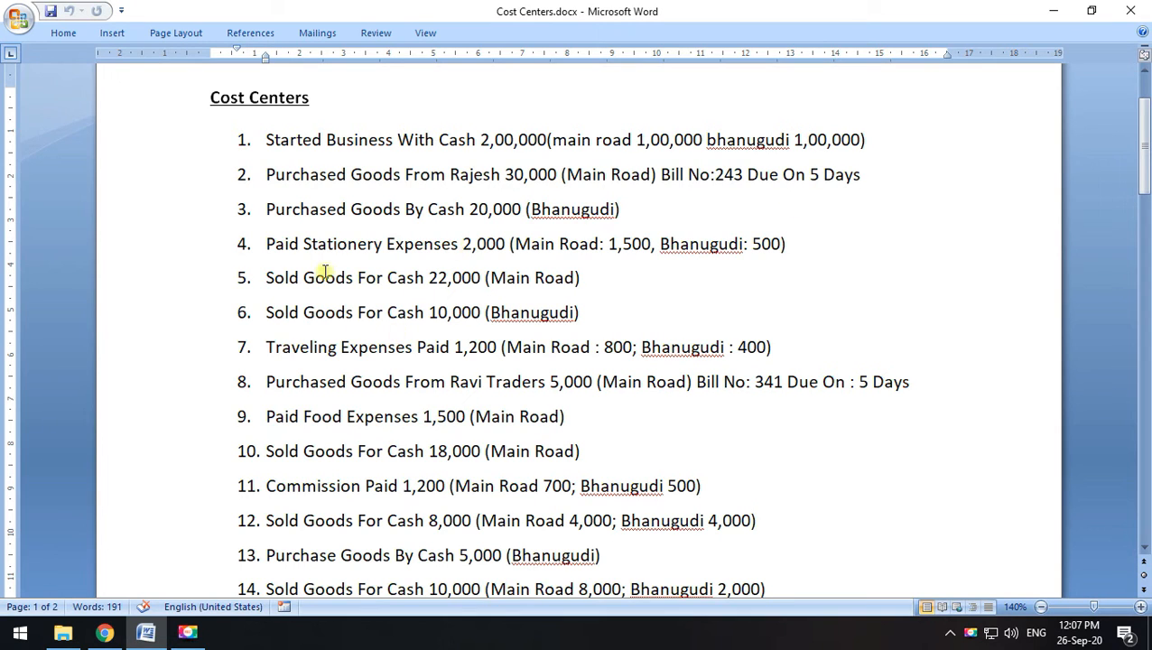
Examine the Cost Centers transaction list, especially how the starting cash and stationery expenses are split between Main Road and Bhanugudi
drag(266, 254, 658, 226)
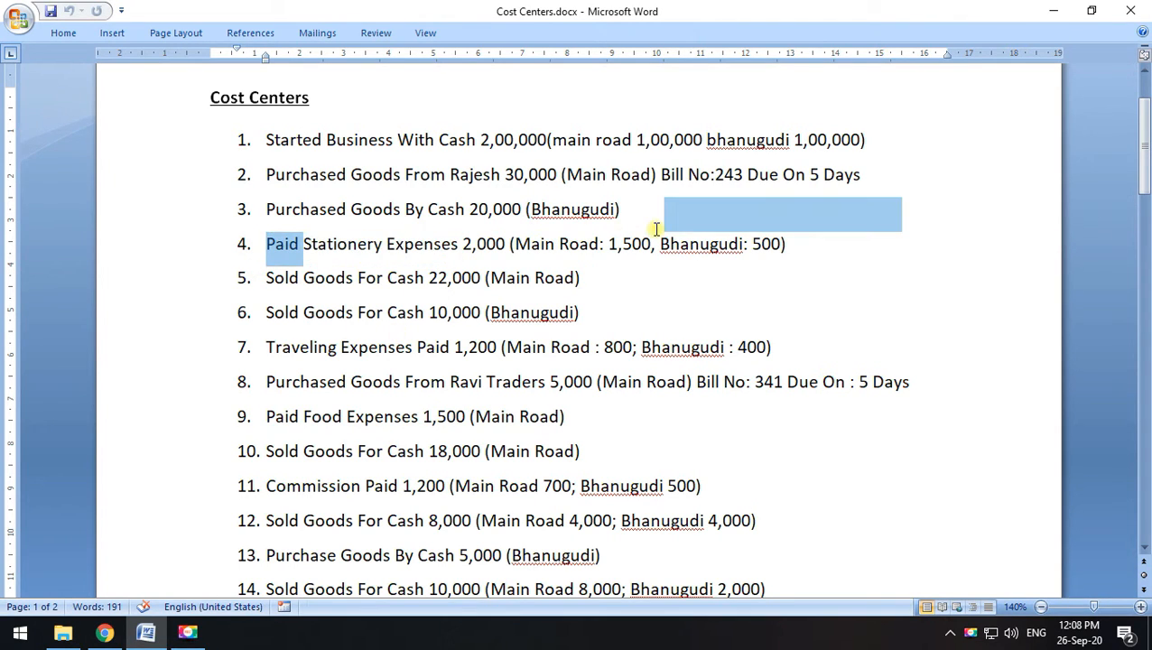
click(833, 244)
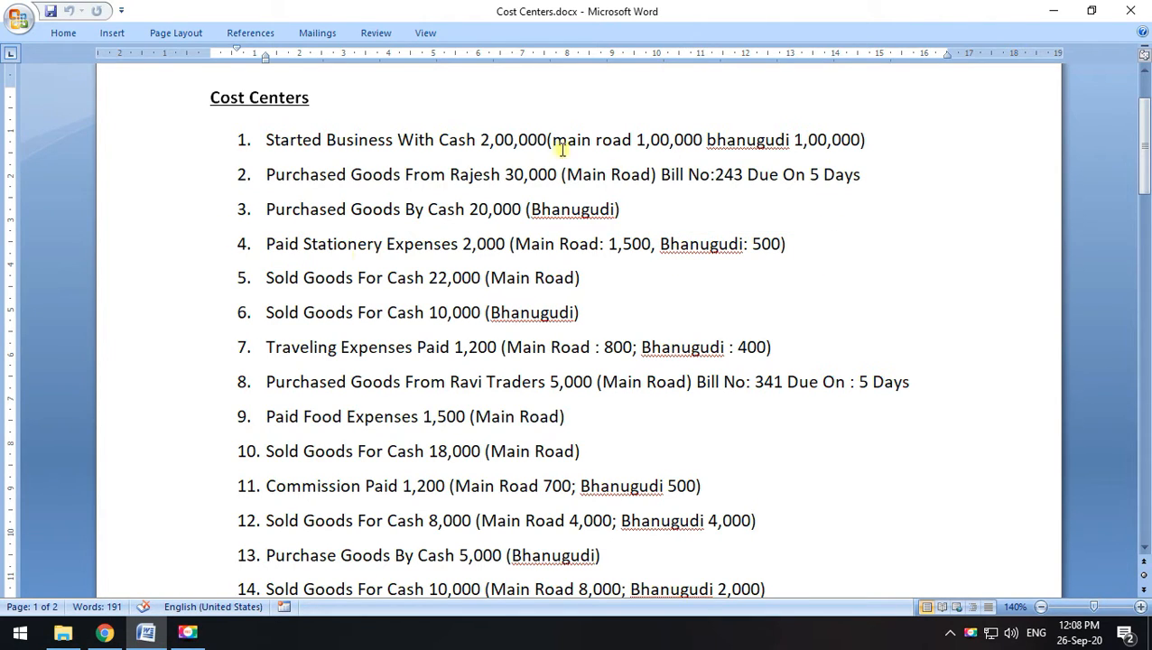
drag(554, 144, 794, 144)
click(885, 149)
click(269, 239)
drag(271, 239, 698, 248)
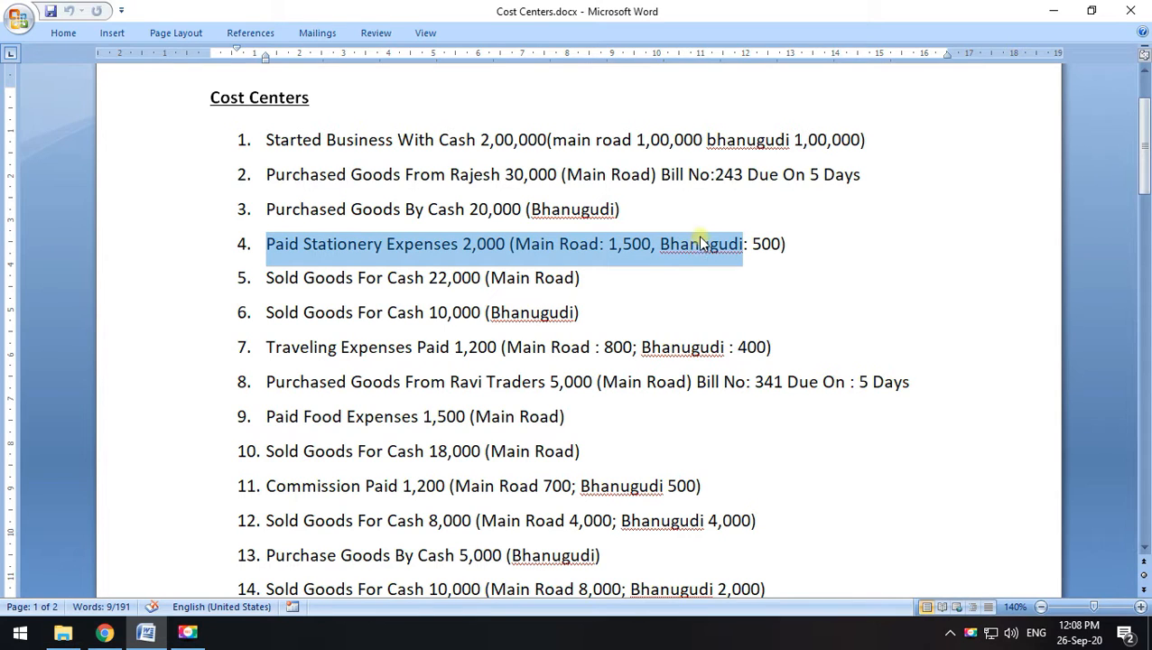
click(817, 263)
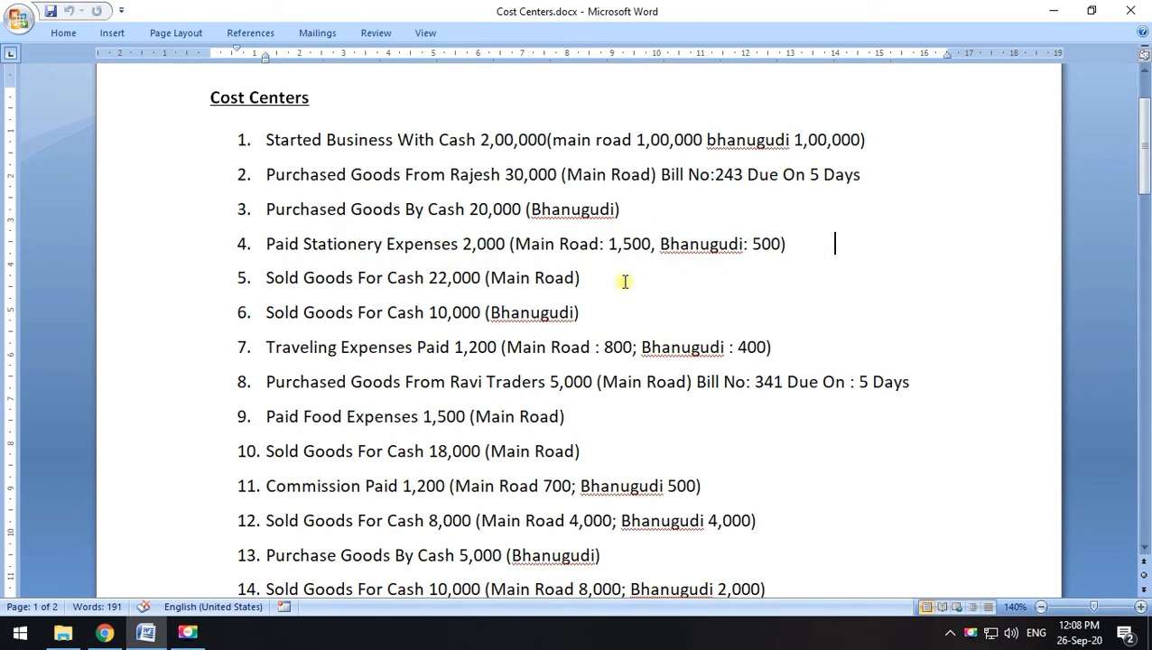
drag(268, 242, 828, 246)
click(867, 247)
drag(553, 242, 790, 244)
click(805, 244)
drag(334, 96, 206, 101)
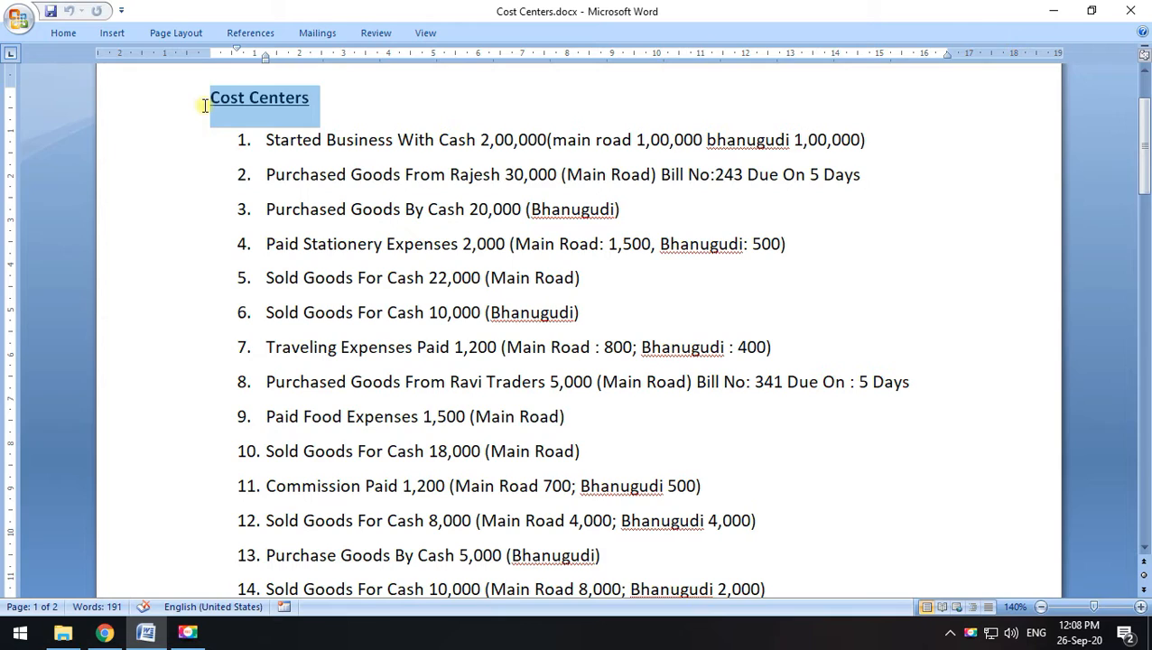
click(322, 95)
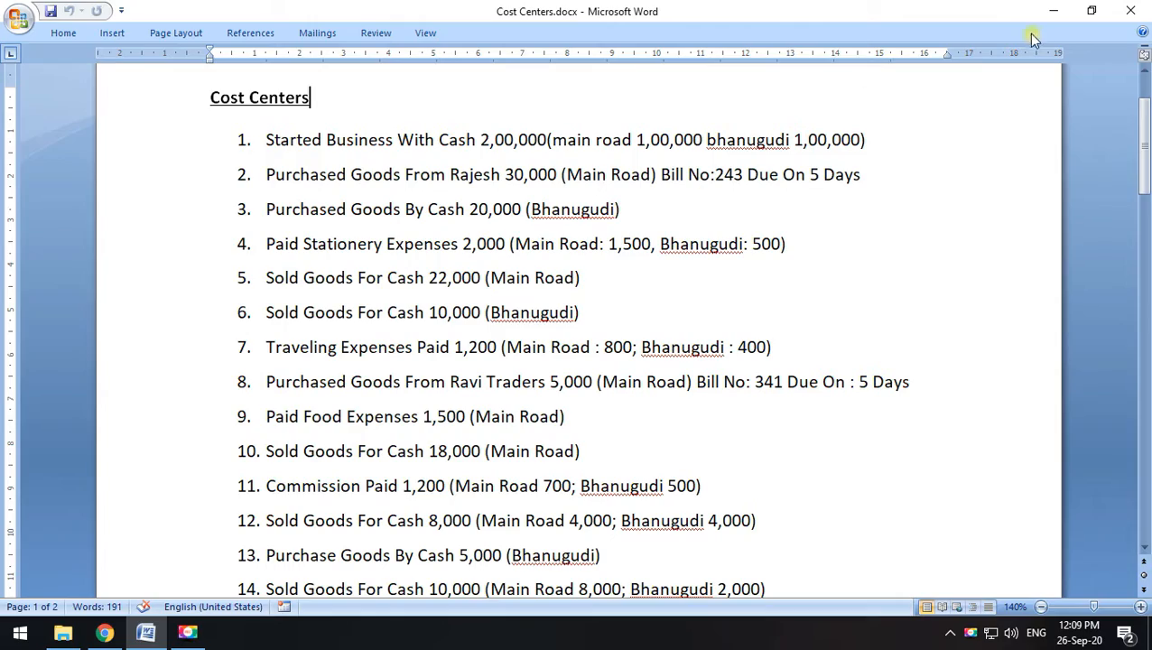
Switch from the document to Tally.ERP 9, launching it from the desktop in a maximized window and entering Educational Mode
click(1053, 11)
click(1055, 10)
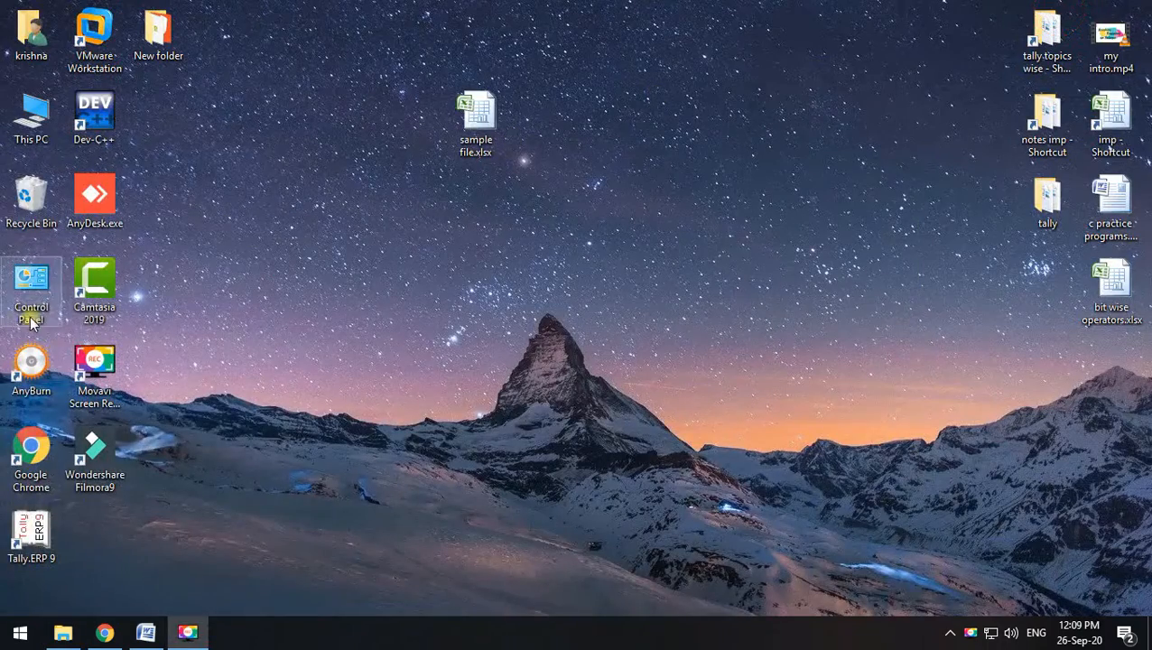
right_click(33, 531)
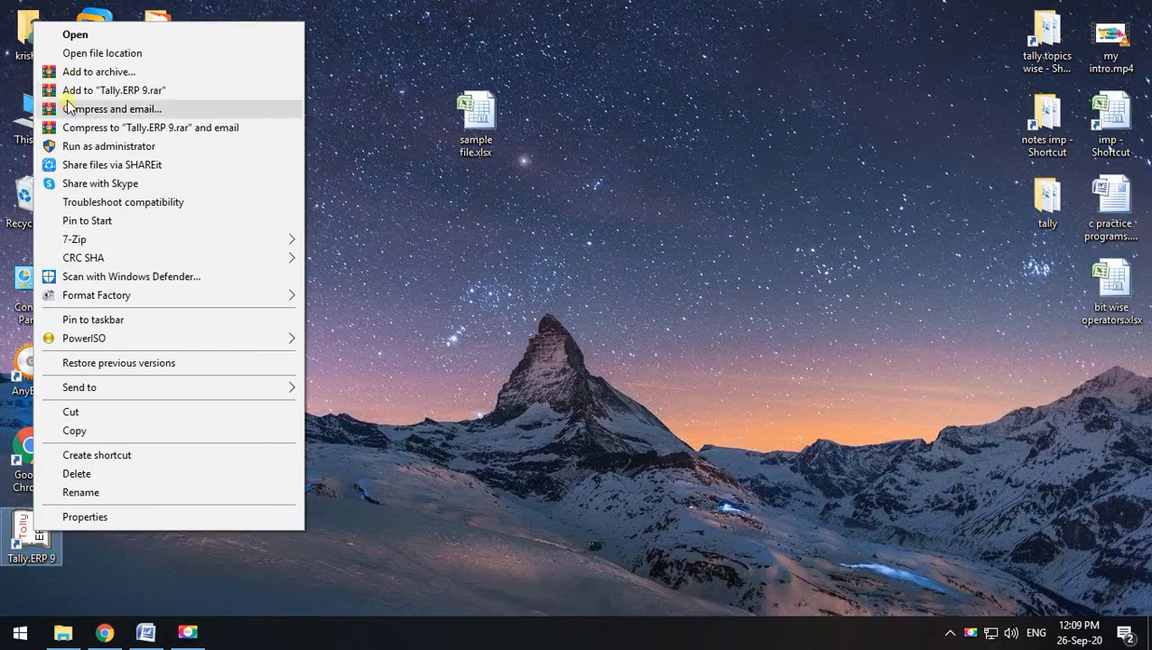
click(75, 34)
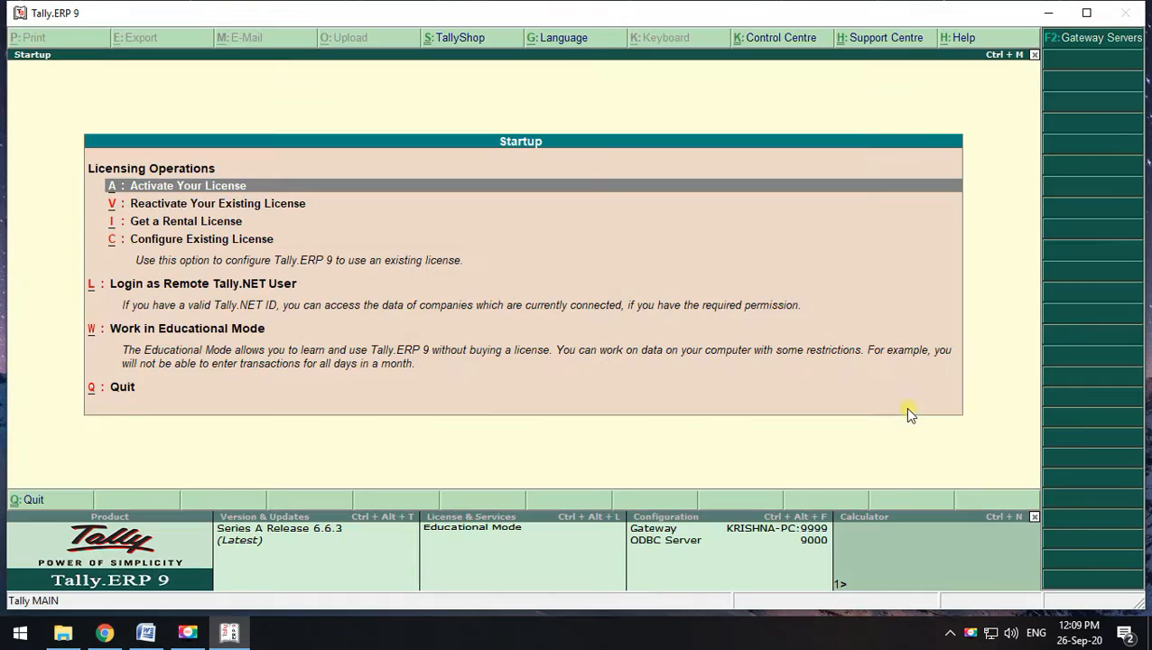
click(1086, 12)
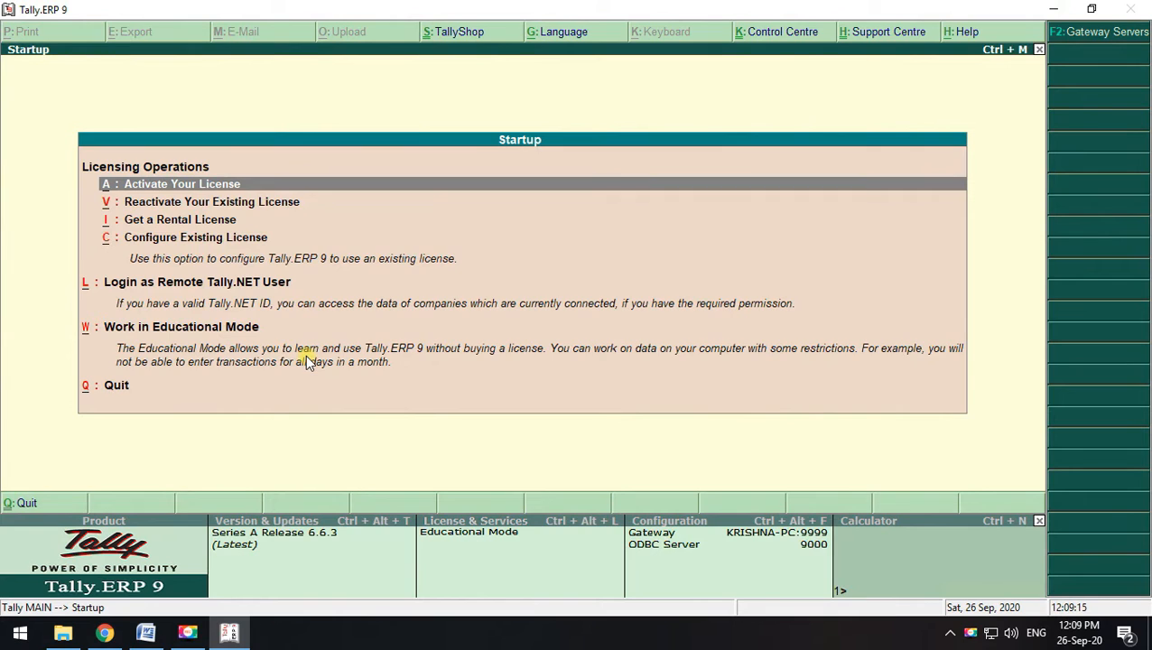
click(307, 358)
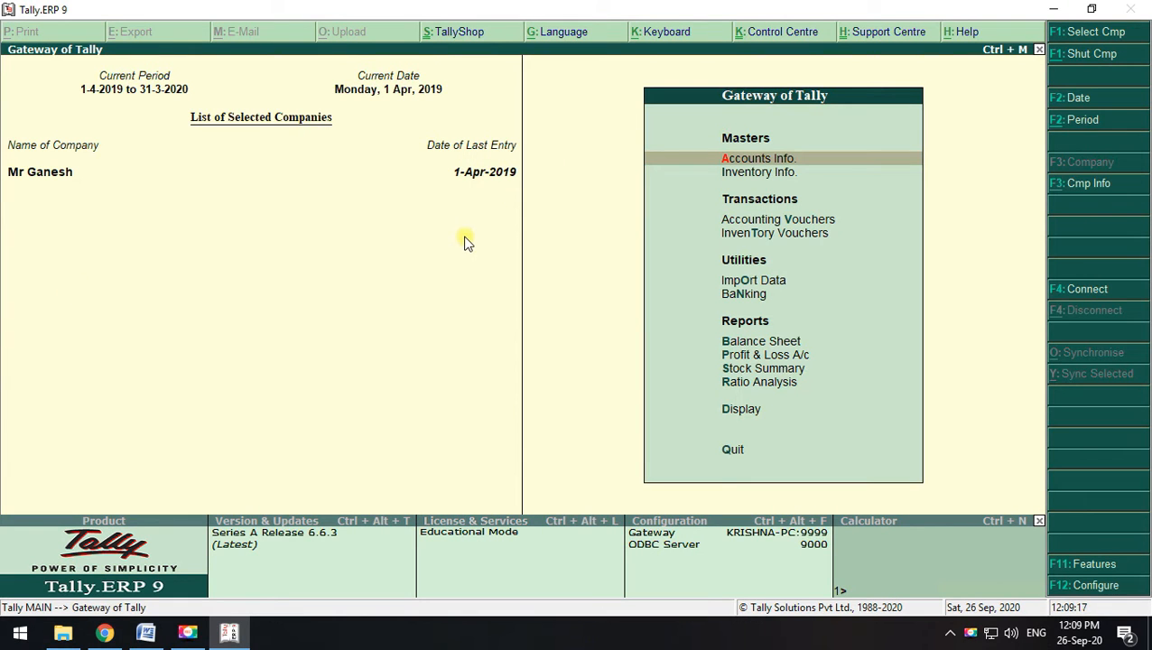
Shut the currently loaded company and check the Cost Centers transaction list in Word before returning to Tally.ERP 9
key(alt+F1)
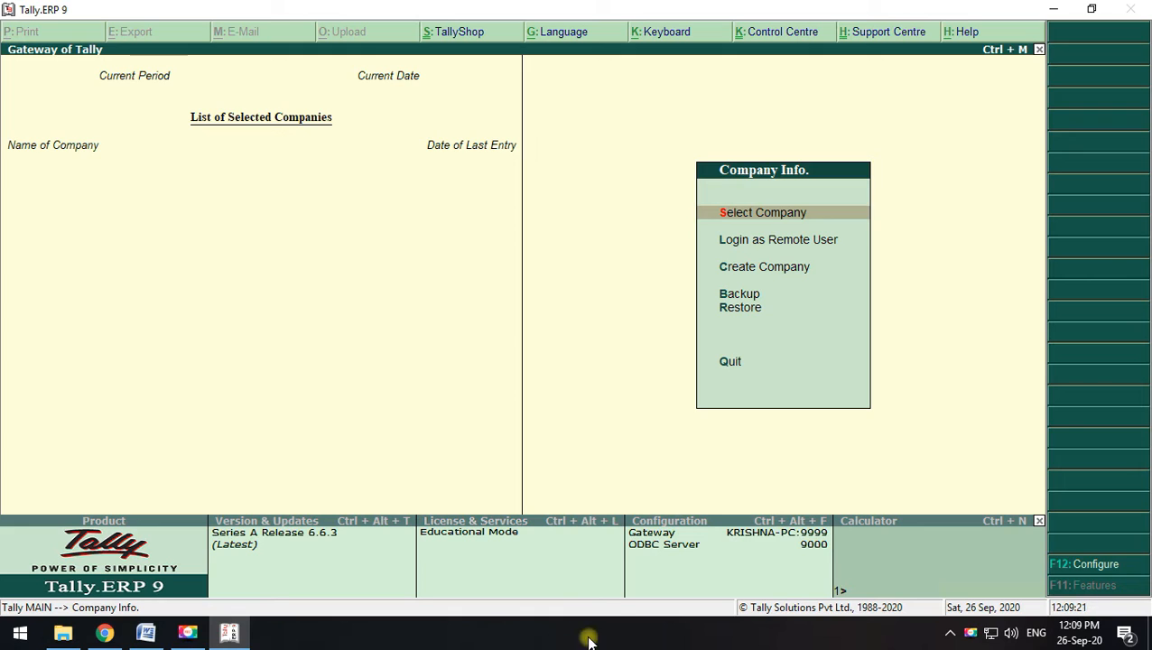
click(145, 633)
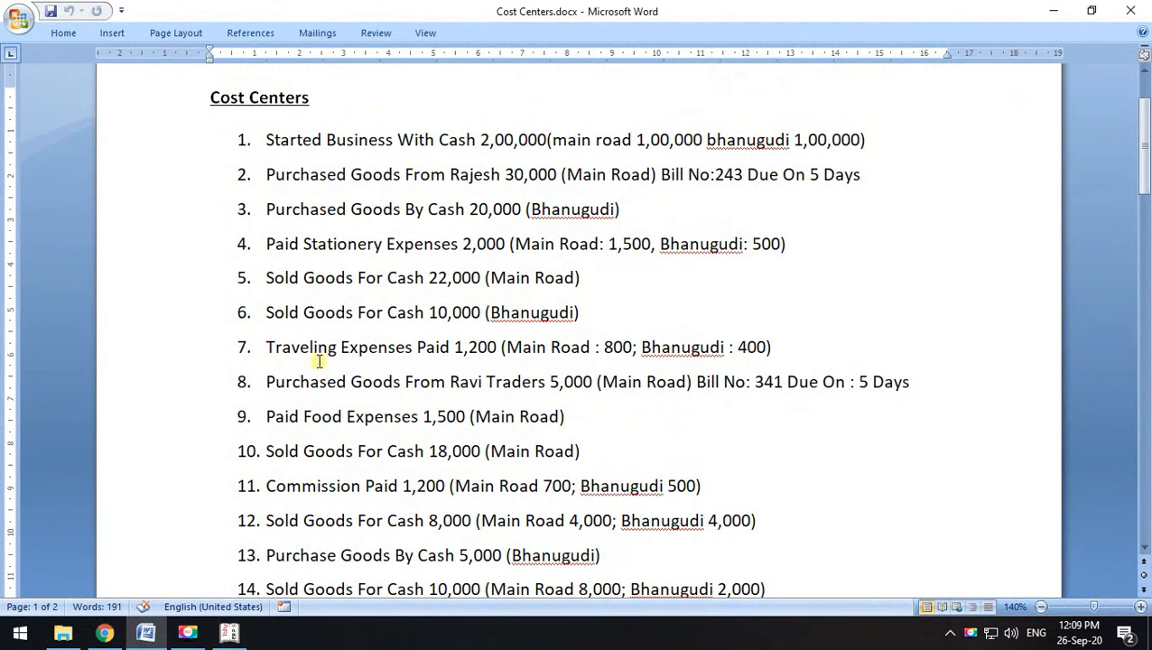
scroll(777, 147, up, 1)
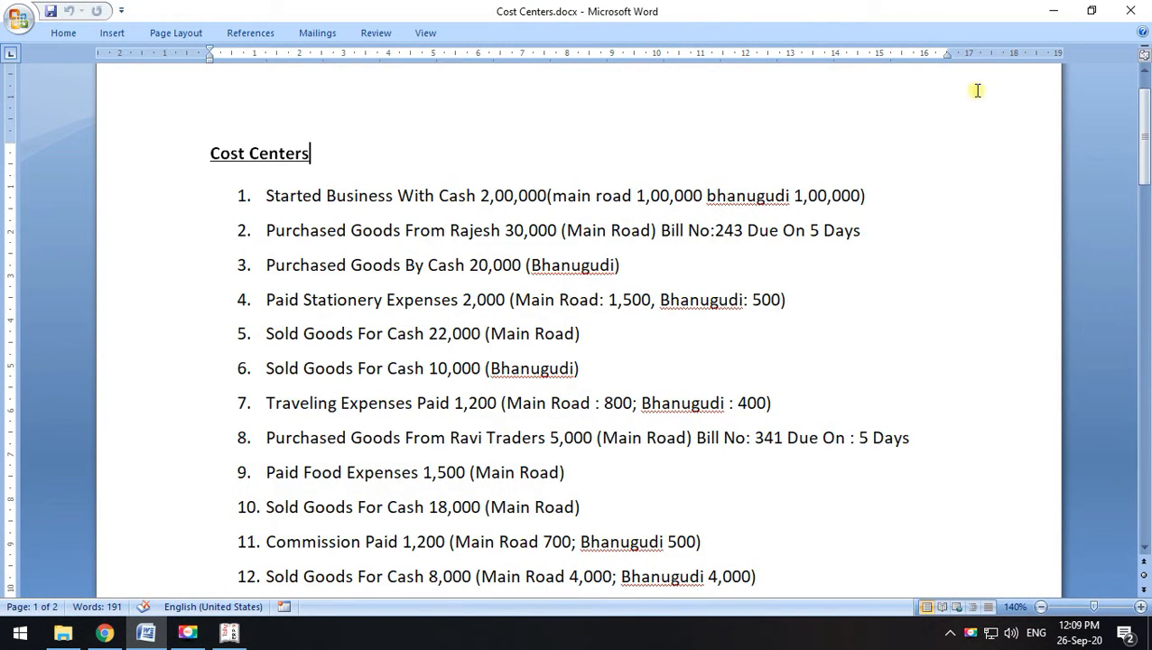
click(1053, 11)
Start creating a new company and name it Cost Centers
key(Down)
key(Down)
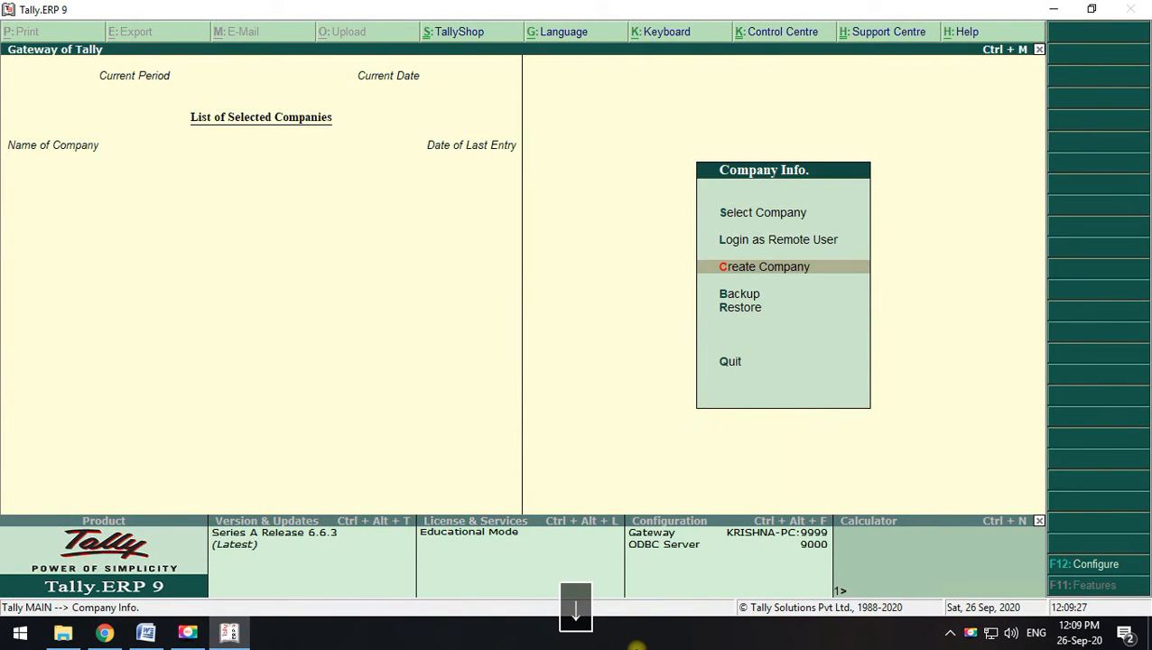
key(Return)
text(Cos)
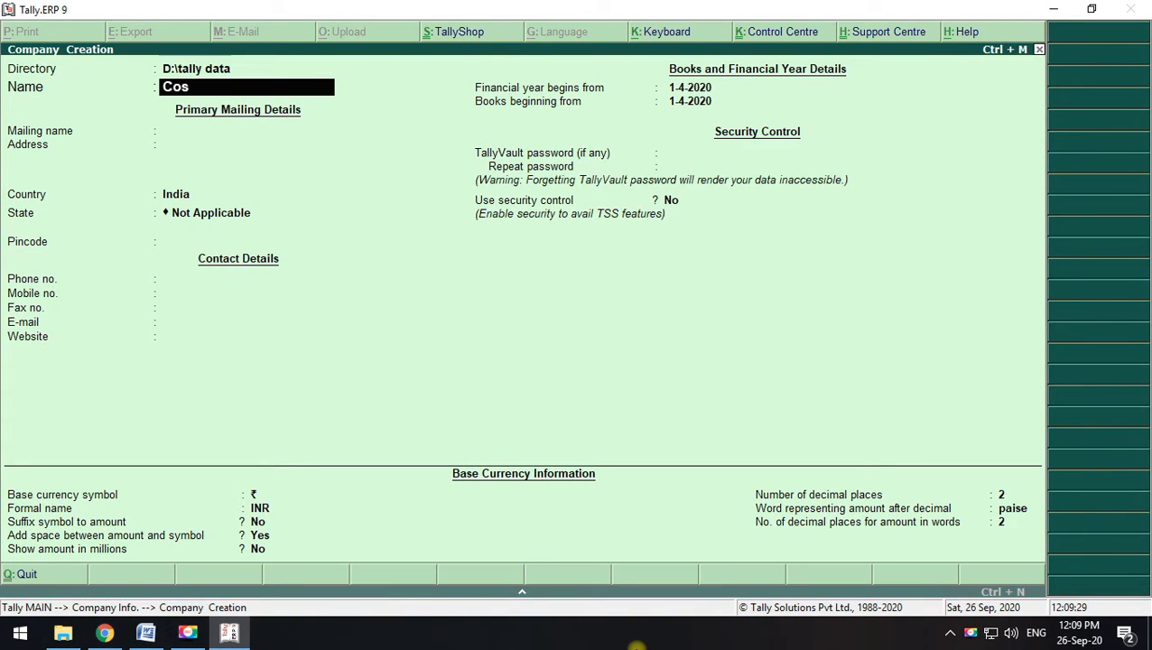
text(t Centers)
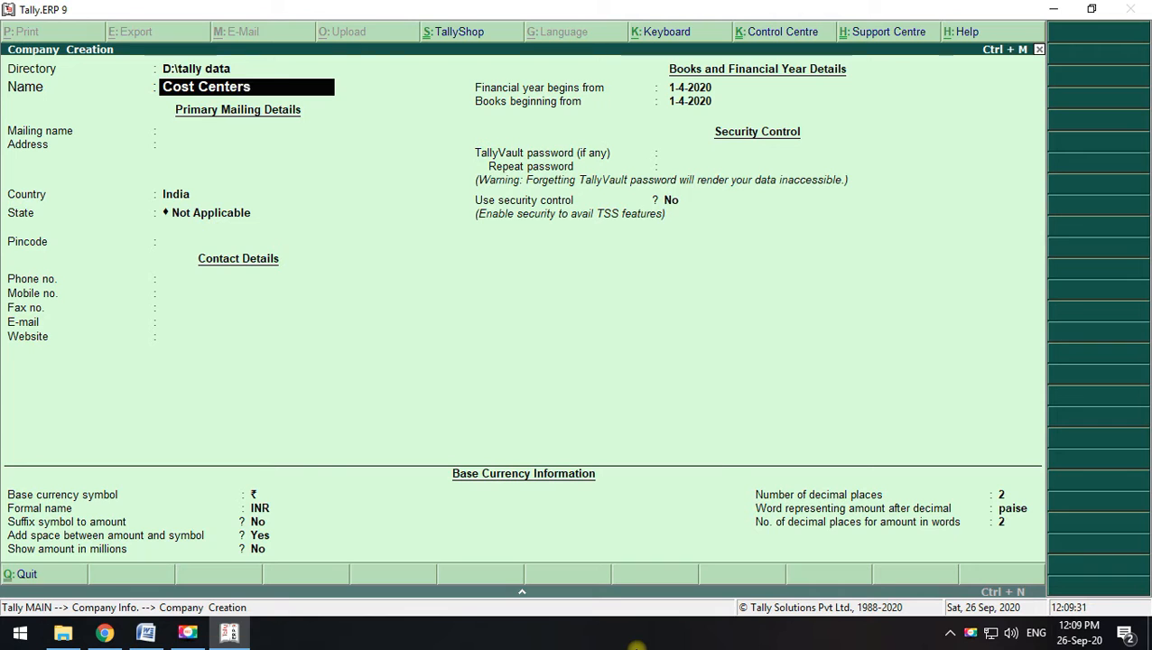
key(Return)
Set the company's state to Andhra Pradesh, leave the remaining details at their defaults and save the company
key(Return)
key(Return)
key(Return)
key(Down)
key(Return)
key(Return)
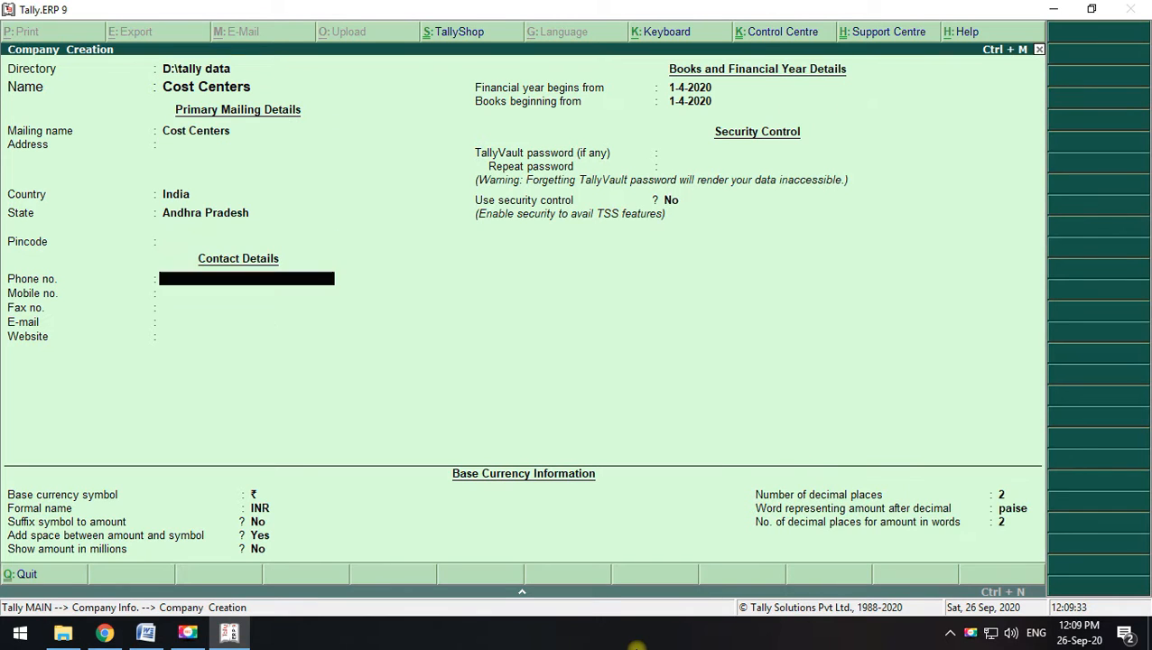
key(Return)
key(Return)
key(ctrl+a)
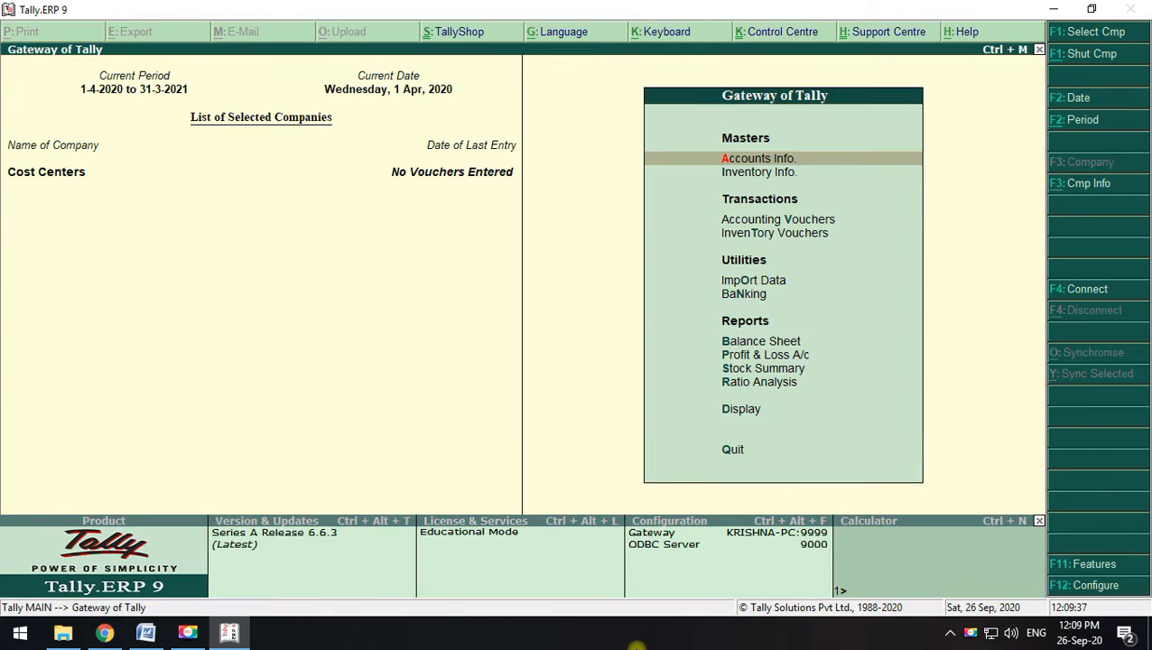
Examine which account master types are available for the Cost Centers company, checking for a cost centre entry
key(Return)
key(Down)
key(Down)
key(Down)
key(Down)
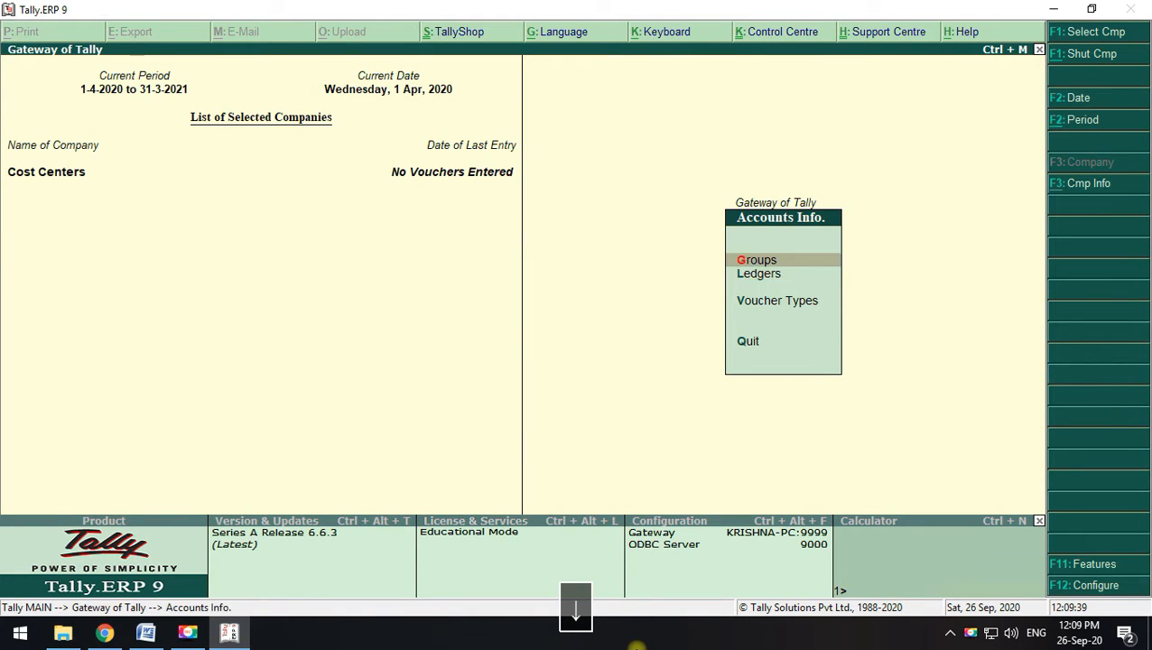
key(Up)
key(Up)
key(Down)
key(Escape)
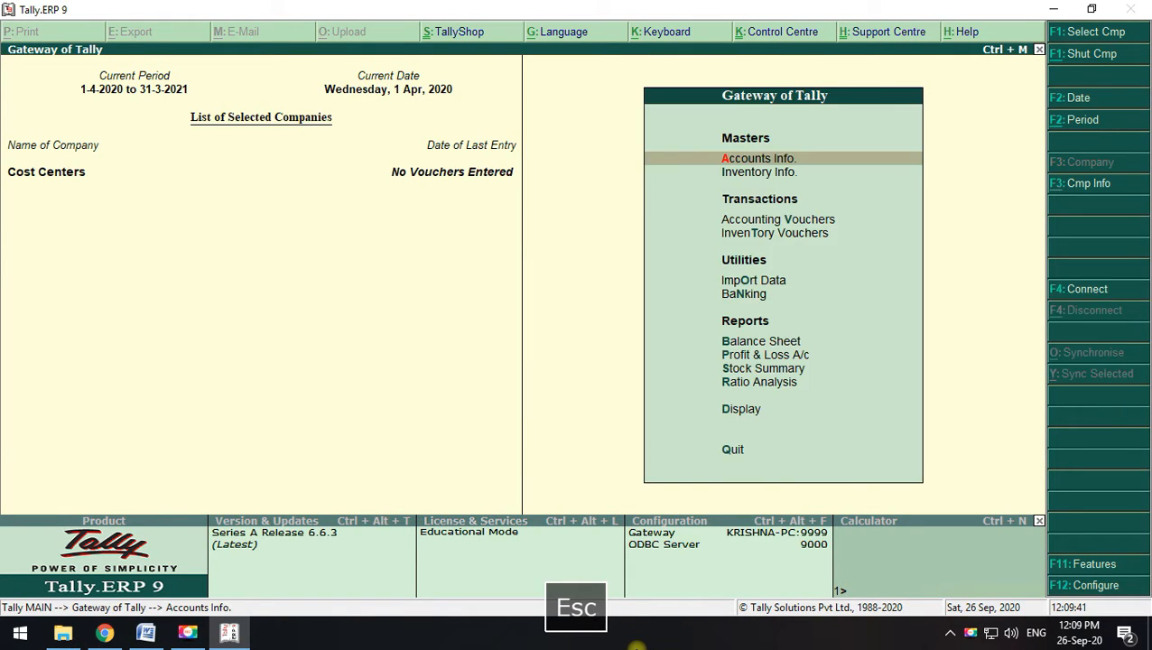
key(Return)
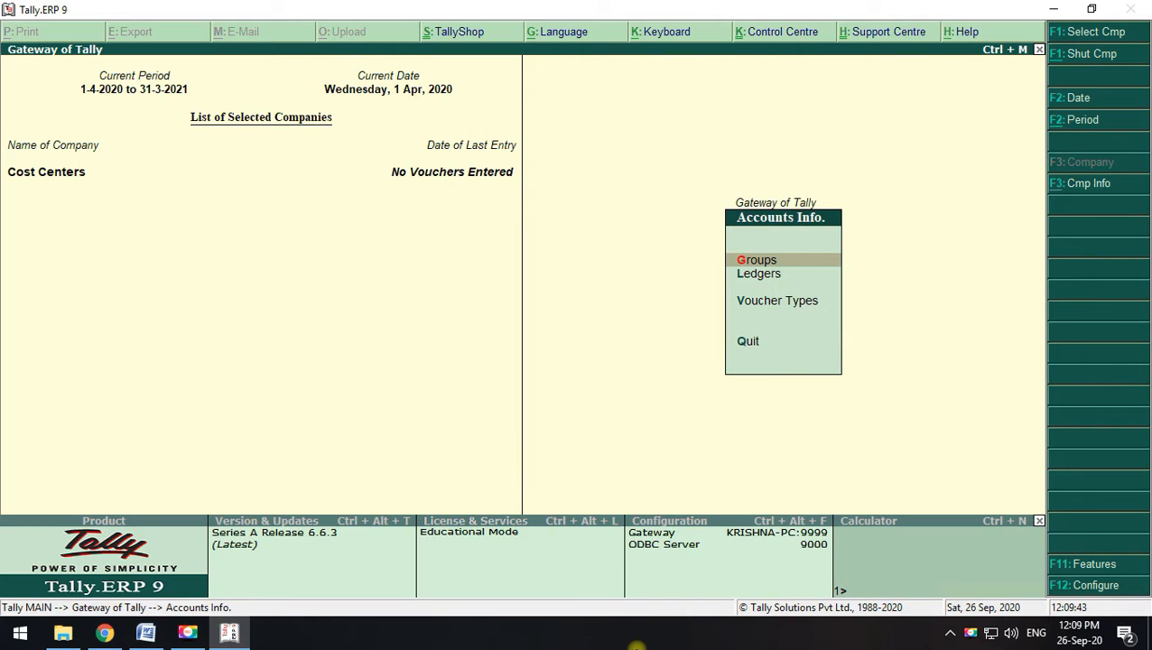
key(Escape)
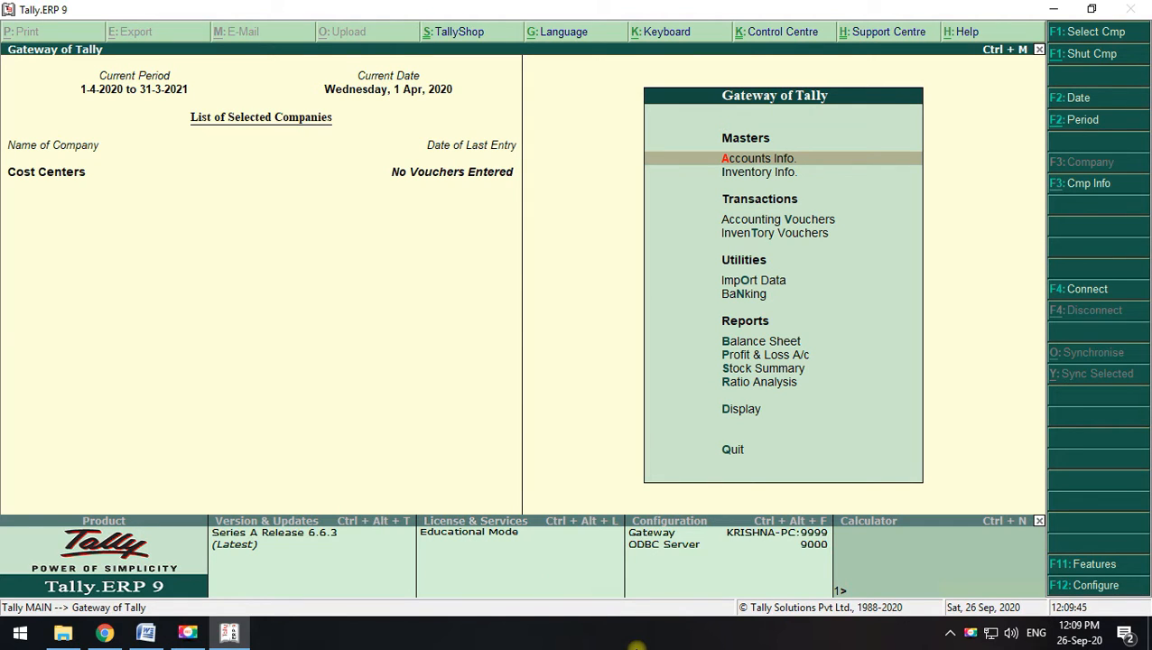
Set Maintain cost centres to Yes in the company's accounting features and save the settings
key(F11)
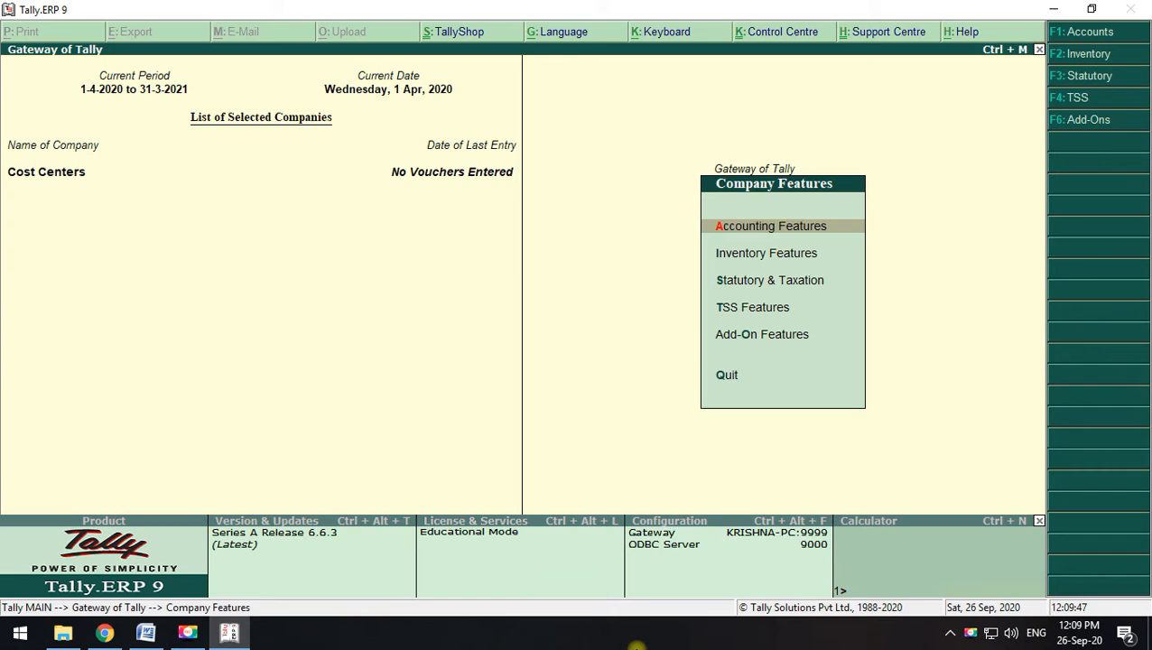
key(Return)
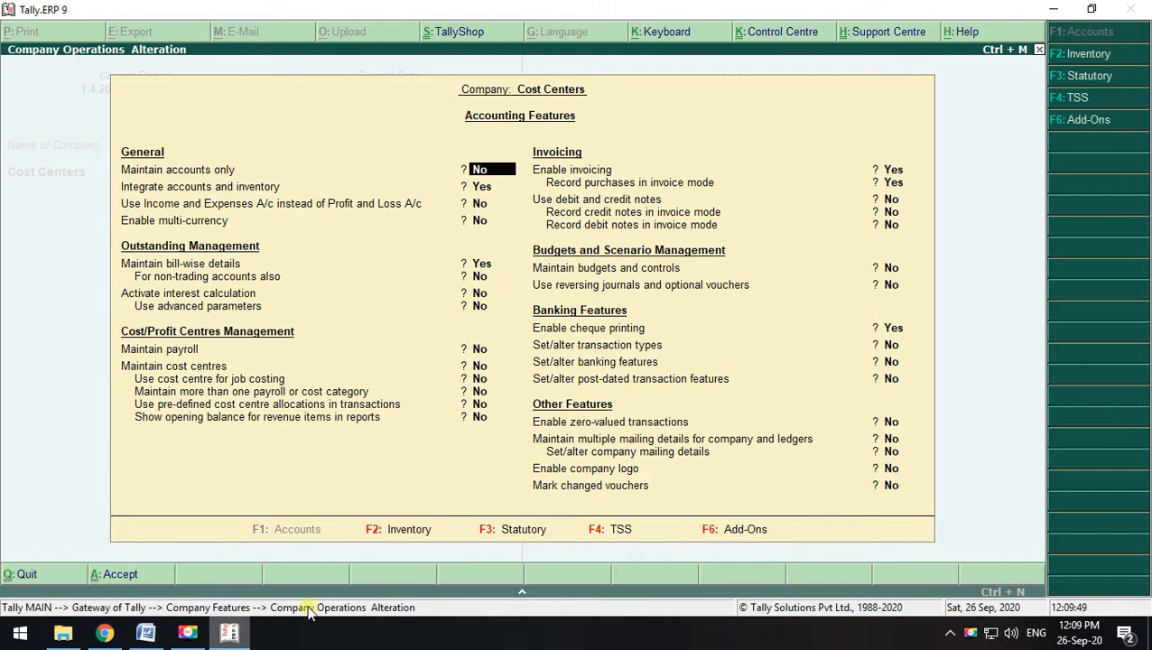
click(479, 368)
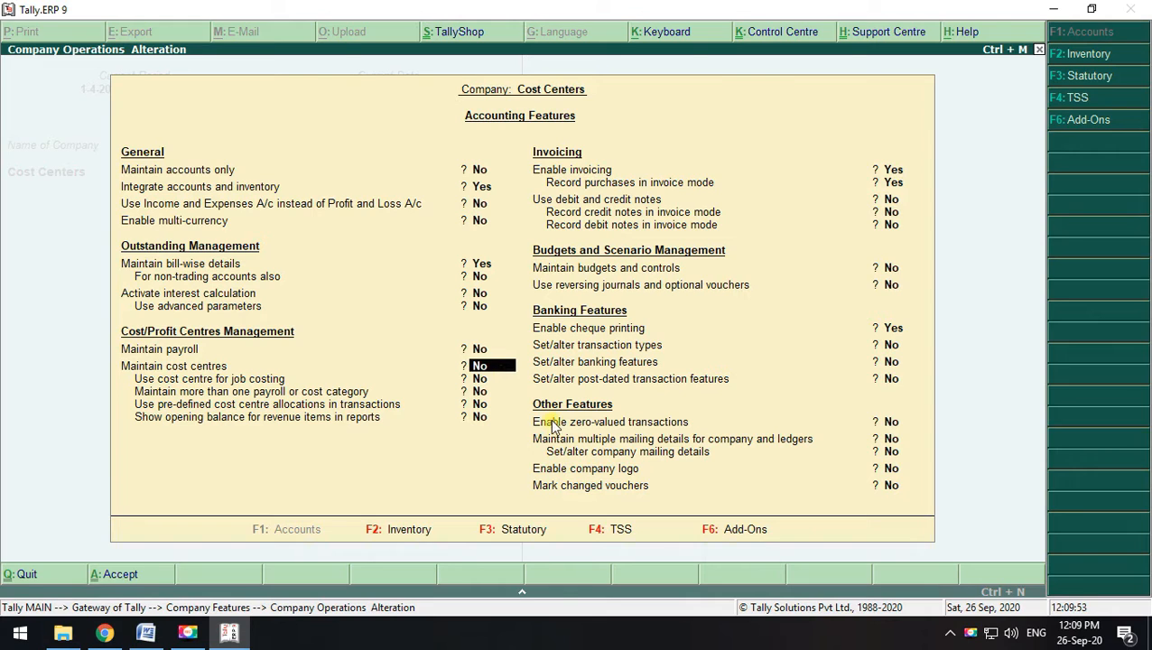
key(y)
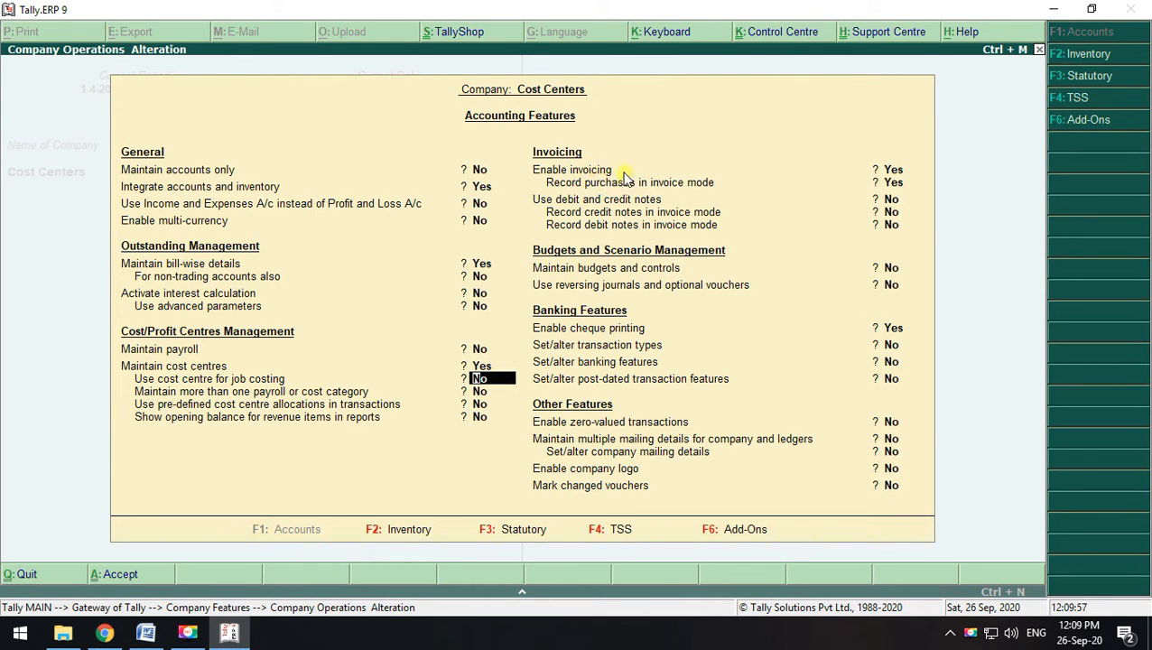
click(485, 367)
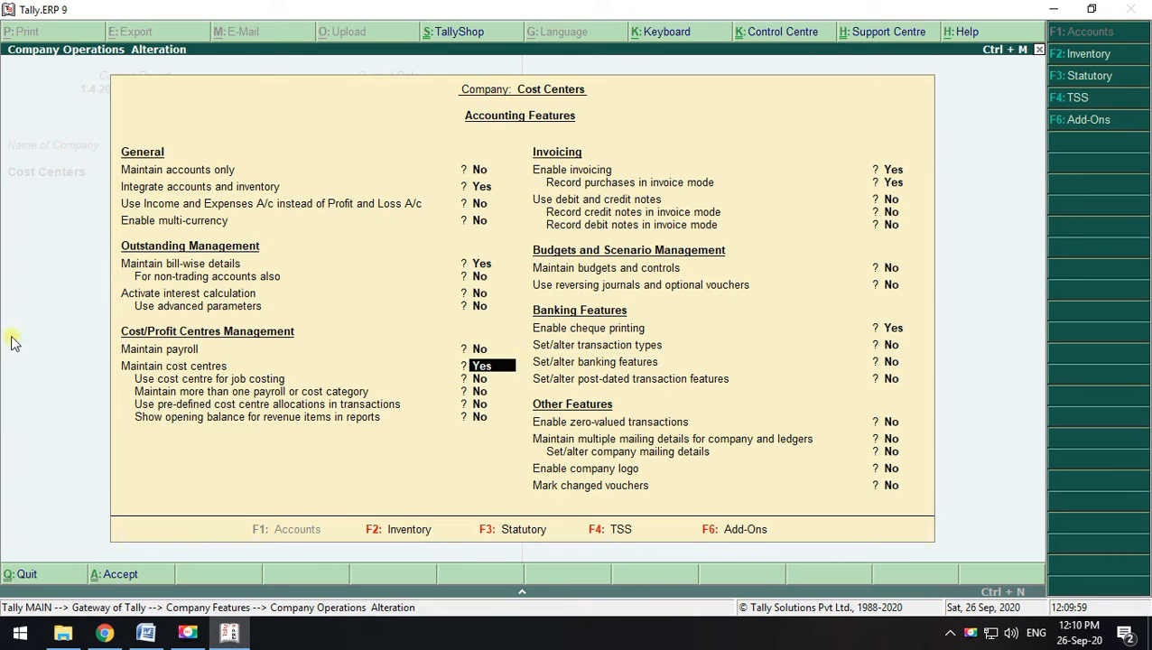
click(104, 578)
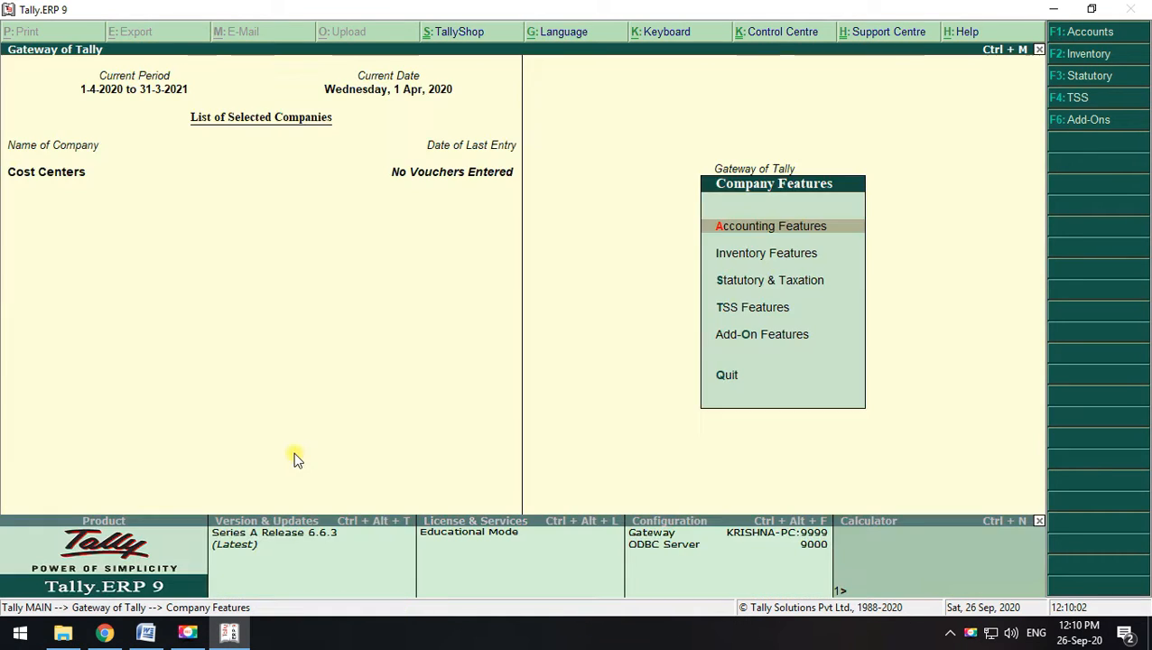
Review the single and multiple cost centre options among the account masters, and return to the Gateway of Tally
key(Escape)
key(Return)
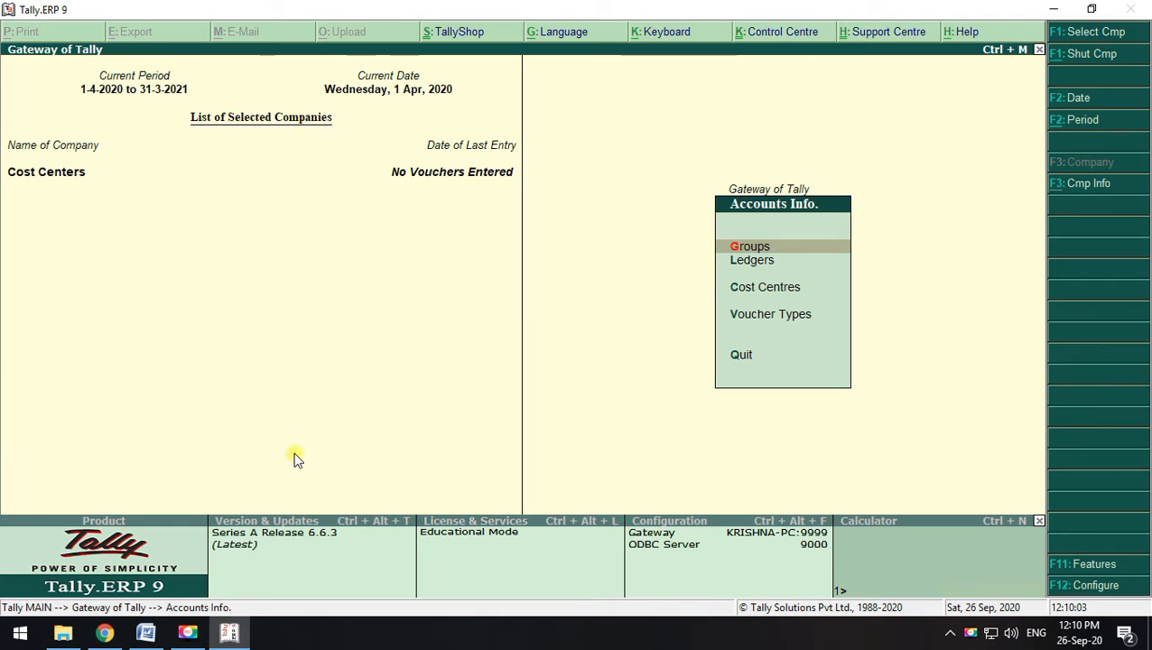
key(Down)
key(Down)
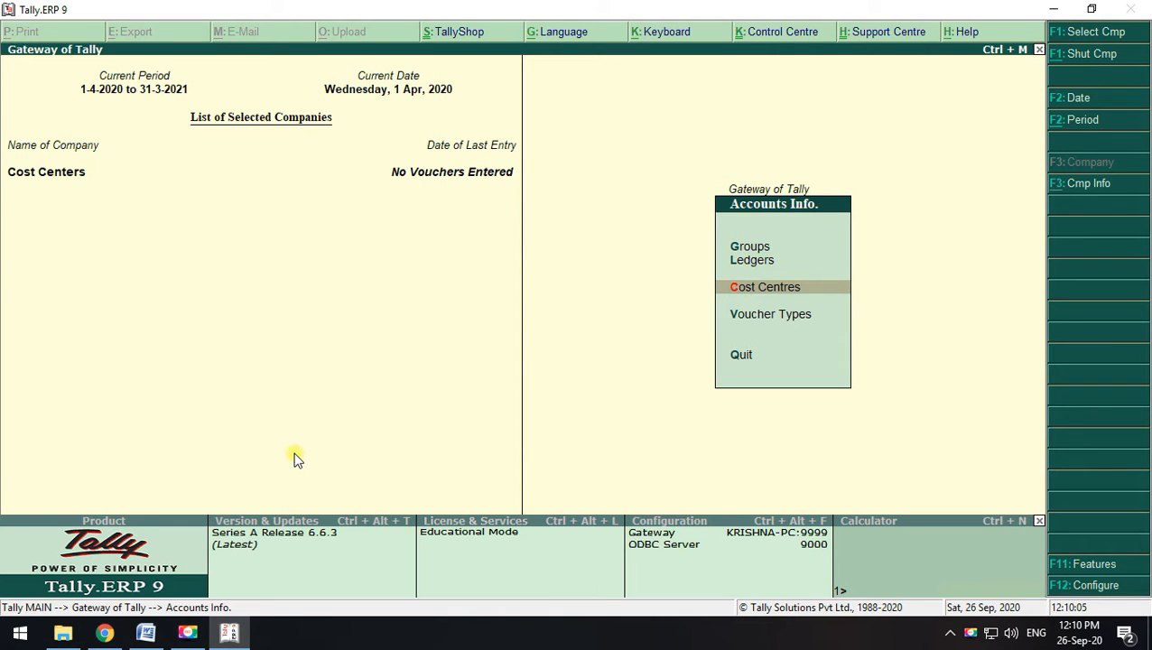
key(Return)
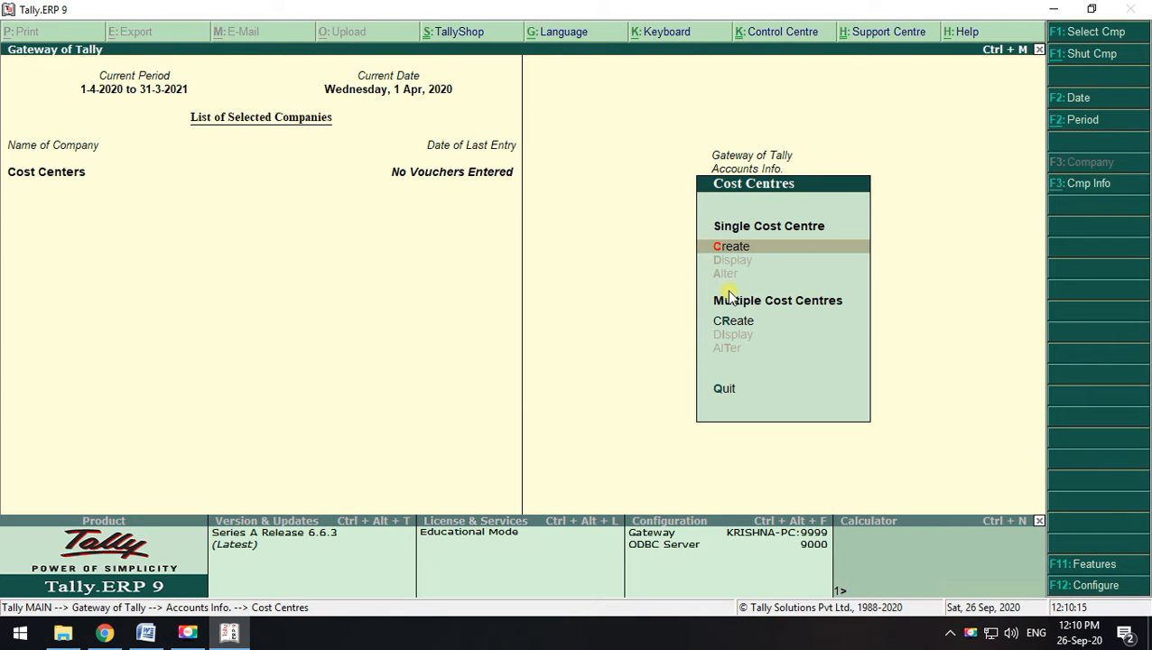
key(Escape)
key(Escape)
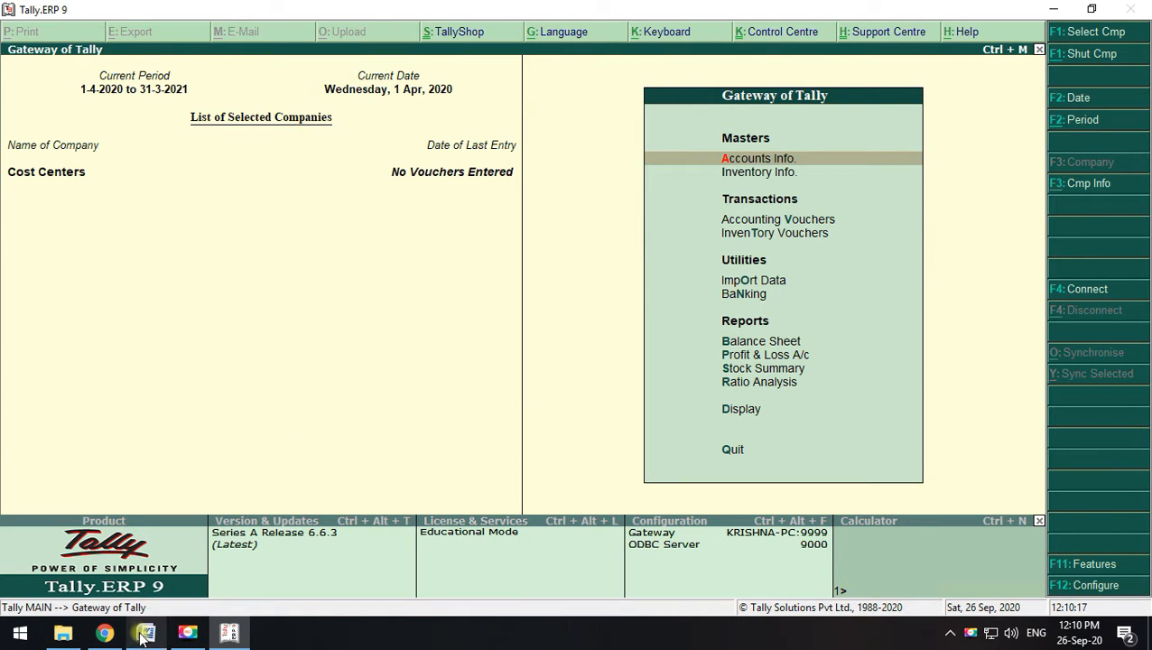
Check in Cost Centers.docx how the first transaction's cash is split between the two branches, and return to Tally.ERP 9
click(144, 635)
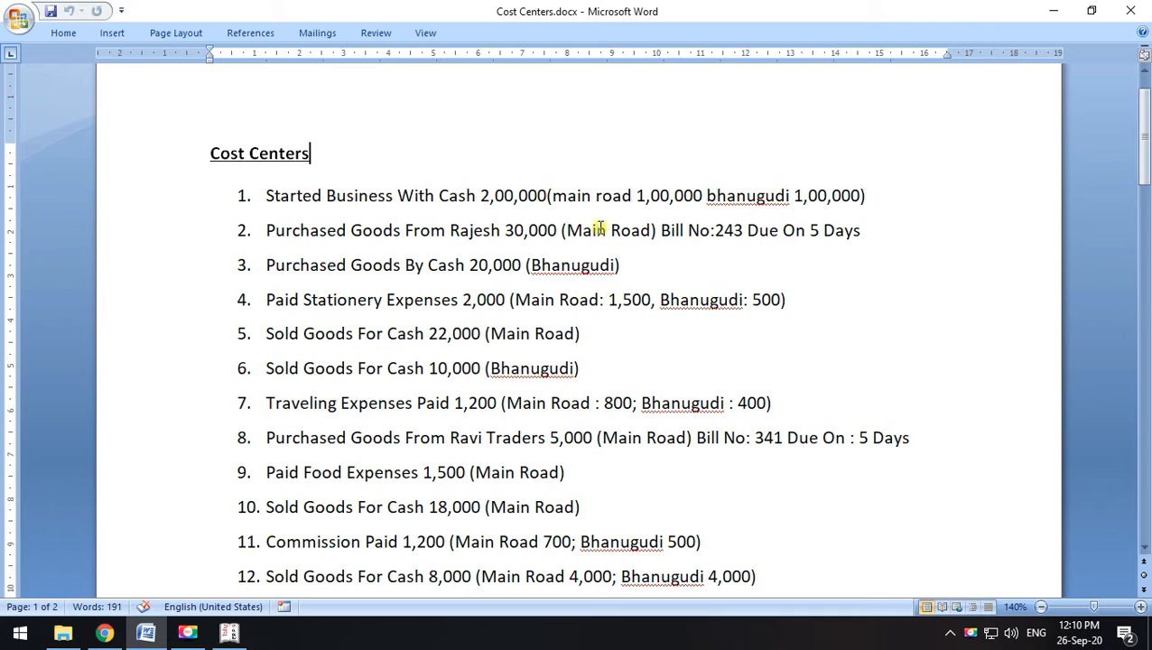
drag(517, 197, 902, 189)
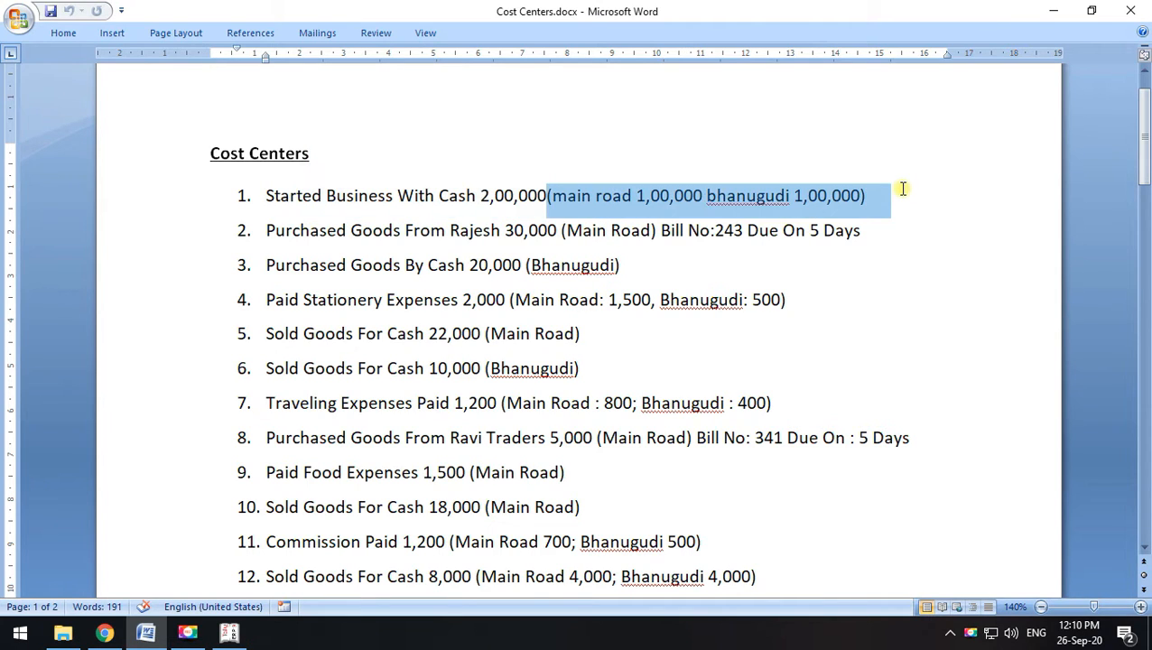
click(903, 189)
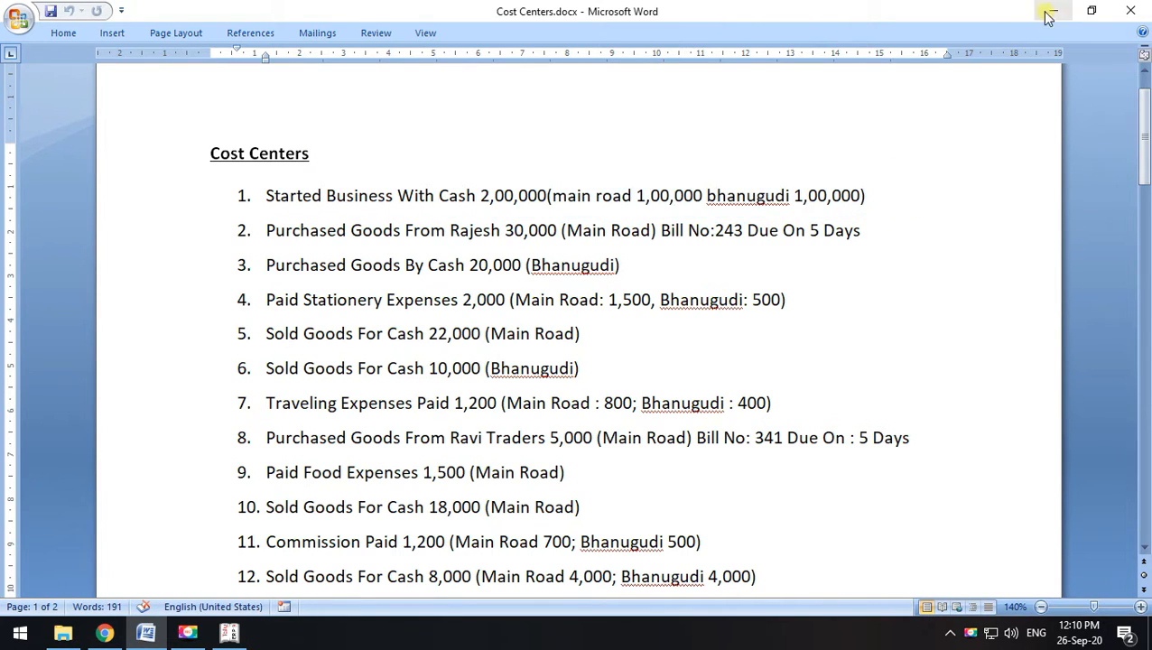
click(1051, 10)
Create a single cost centre named Main Road under Primary
key(Return)
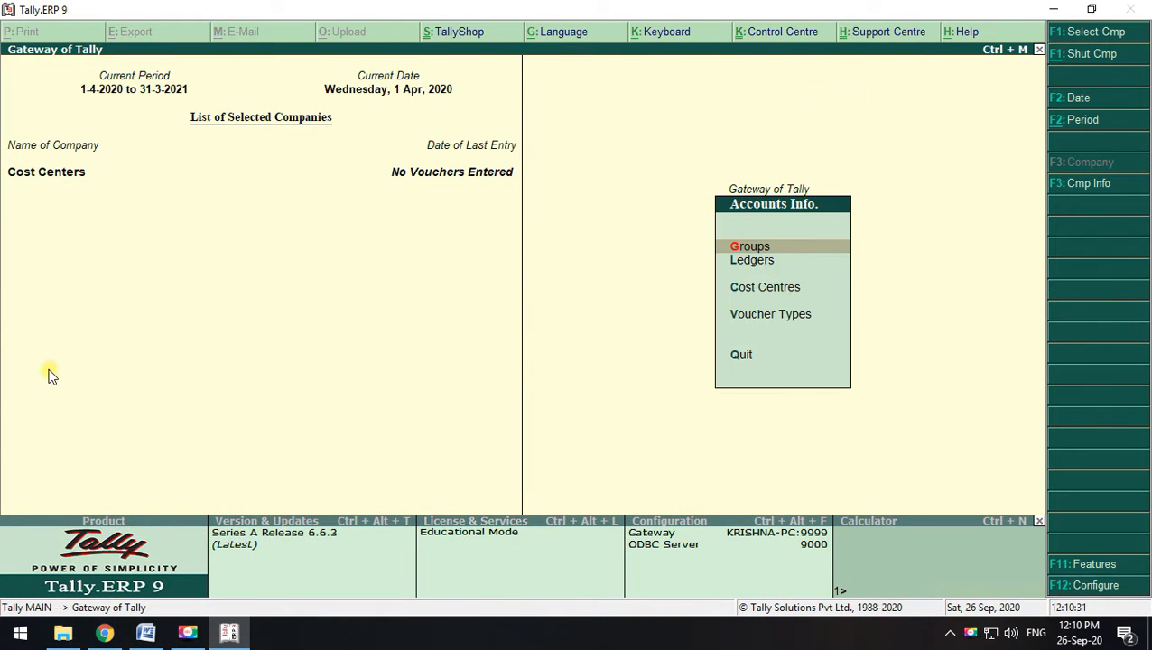
key(Down)
key(Down)
key(Return)
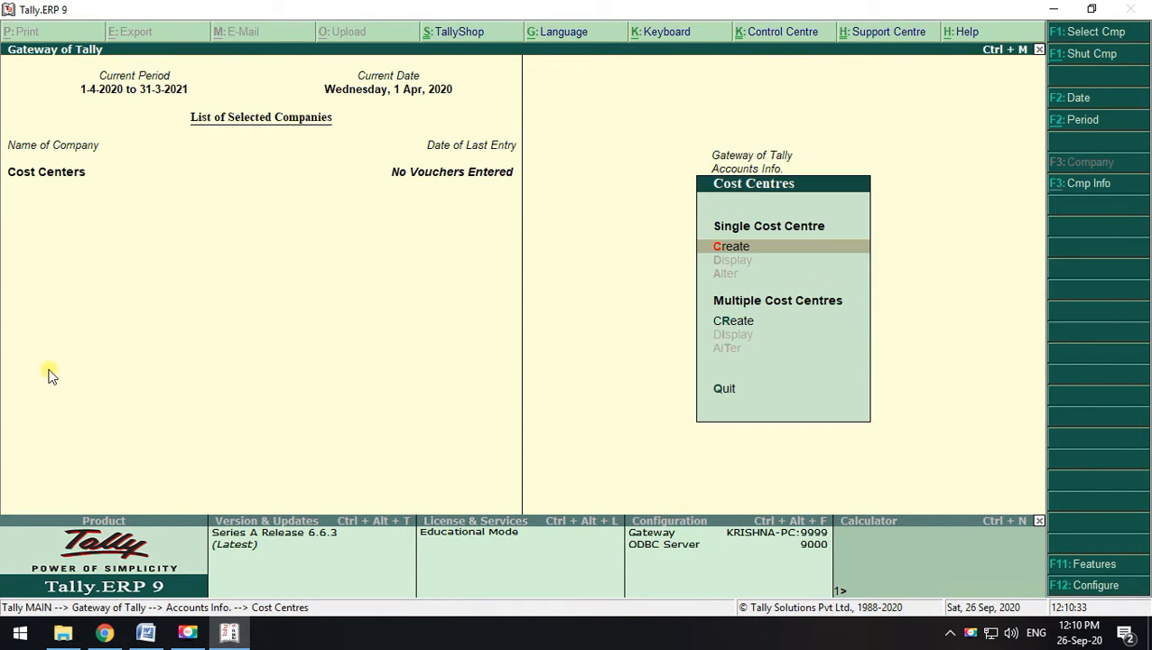
key(Return)
text(Main)
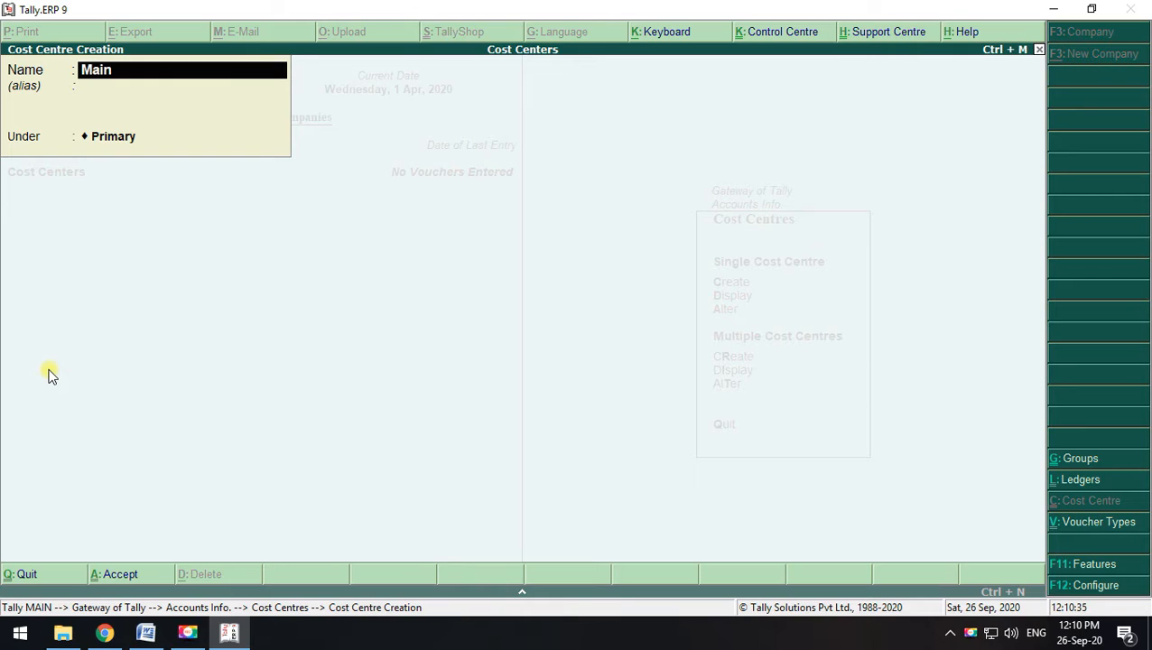
text( Road)
key(Return)
key(Return)
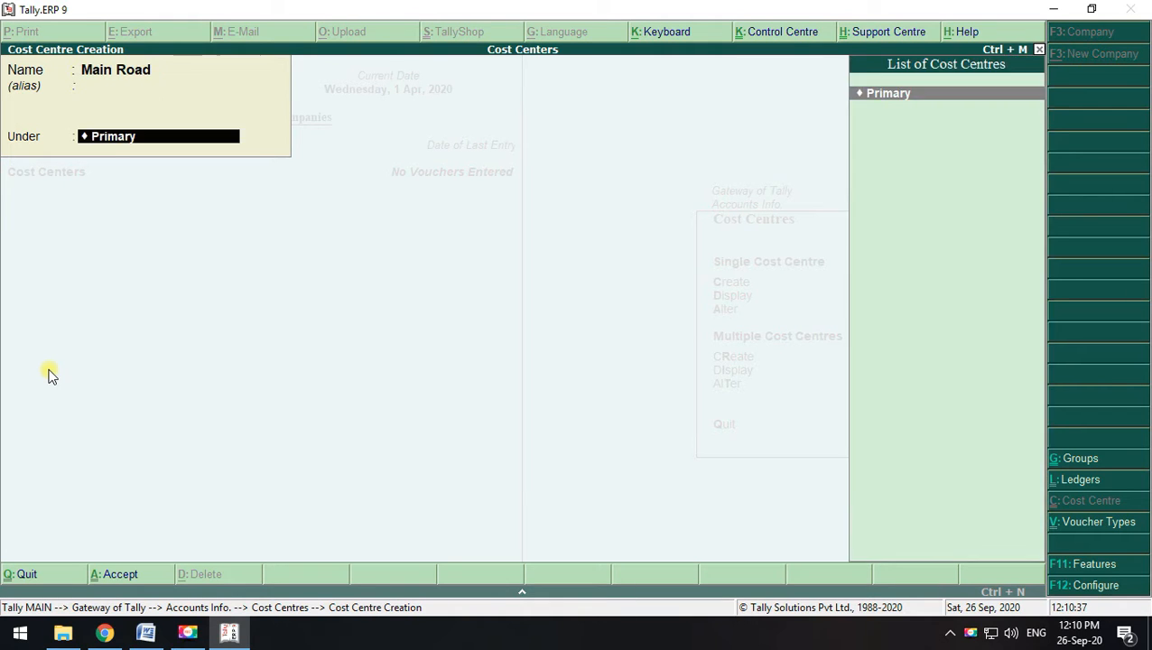
key(Return)
key(Return)
Create a second cost centre named Bhanugudi under Primary and leave cost centre creation
text(B)
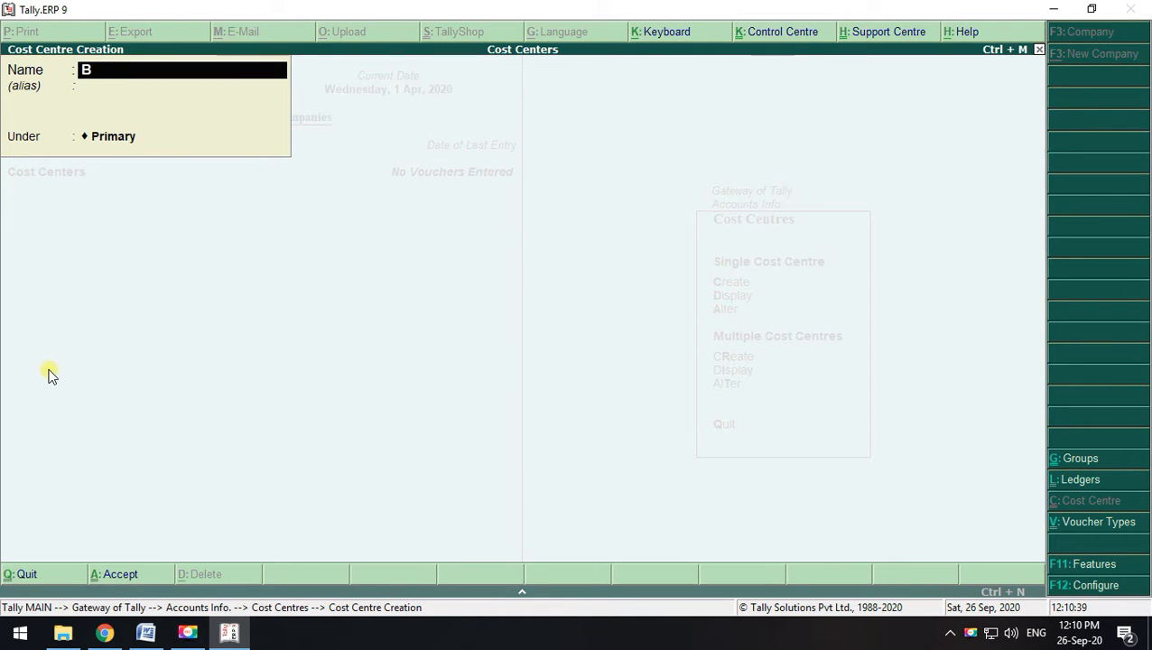
text(hanugudi)
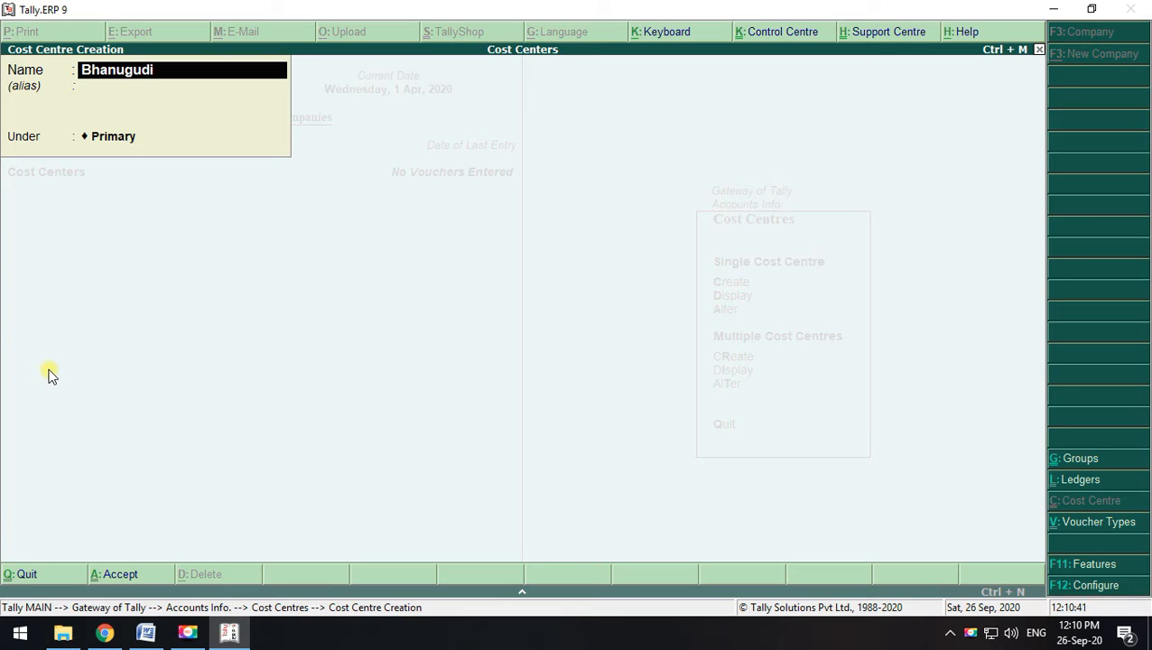
key(Return)
key(Return)
key(Return)
key(Return)
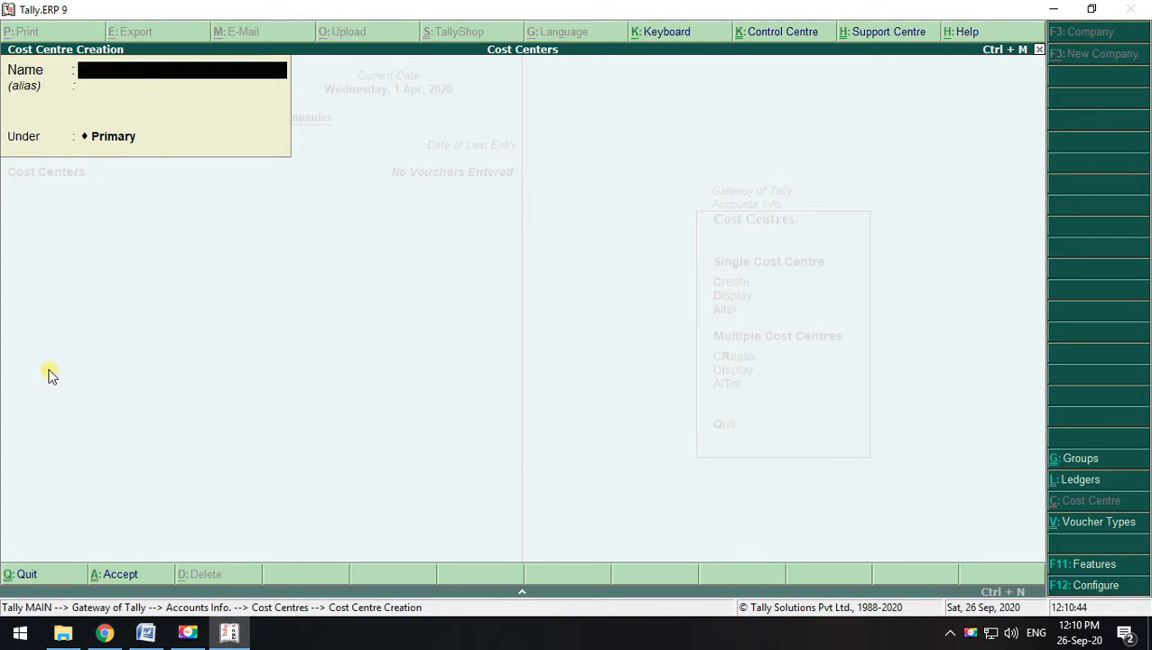
key(Escape)
key(Escape)
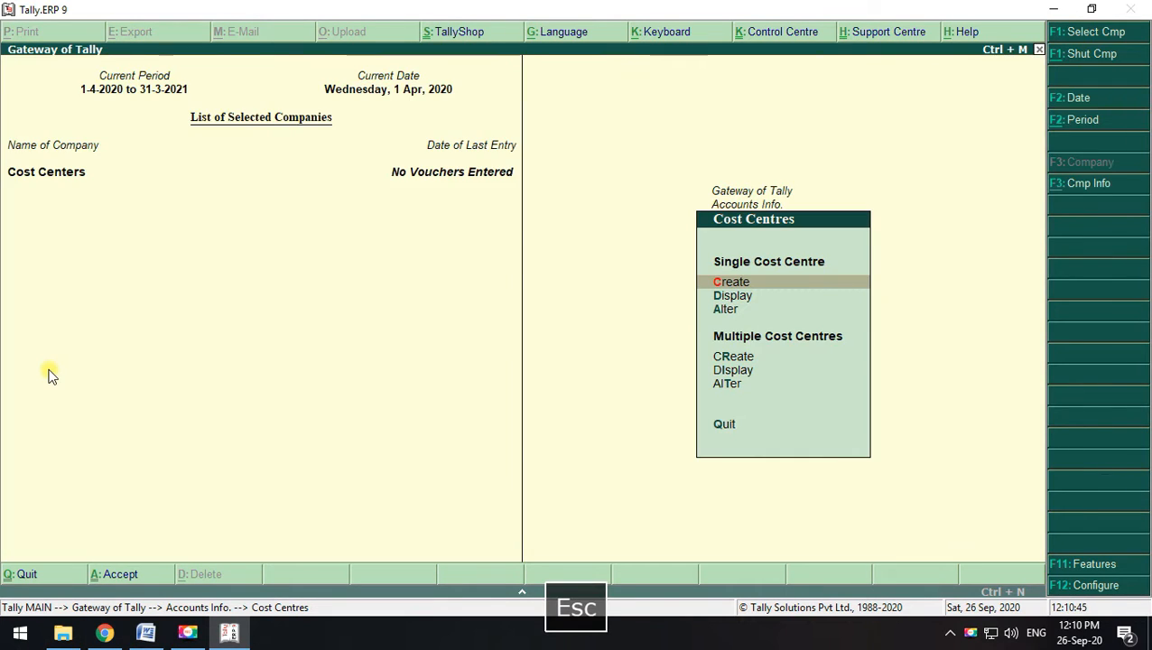
Look at the display and alter options for single cost centres, and return to the Gateway of Tally
key(Down)
key(Return)
key(Escape)
key(Down)
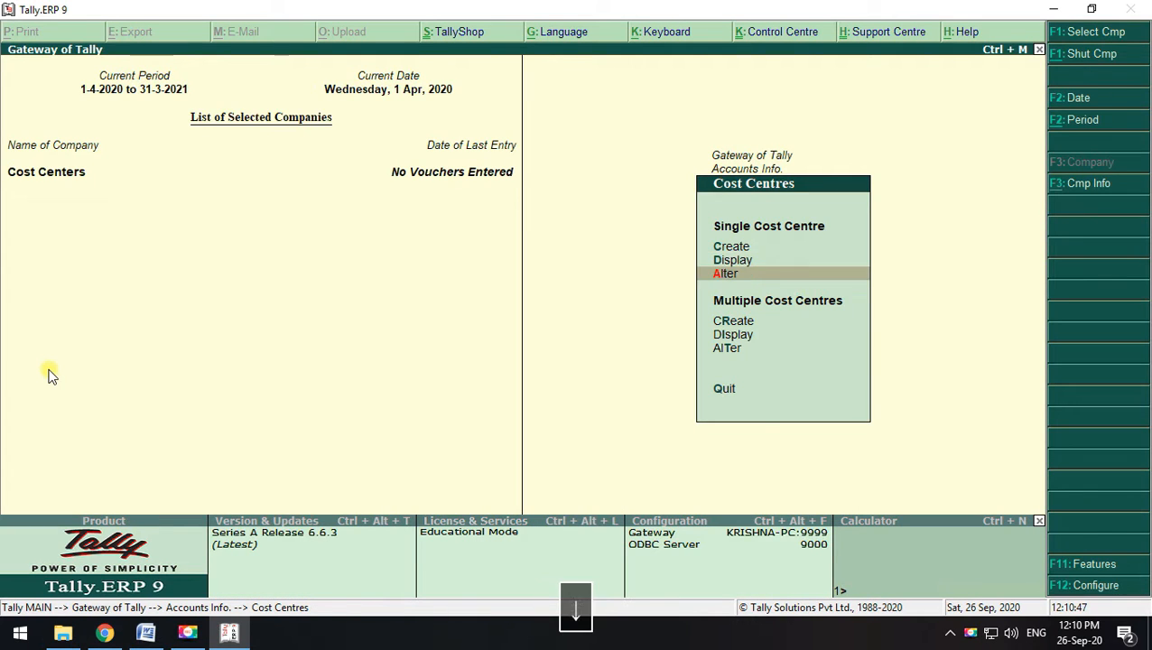
key(Return)
key(Escape)
key(Escape)
key(Escape)
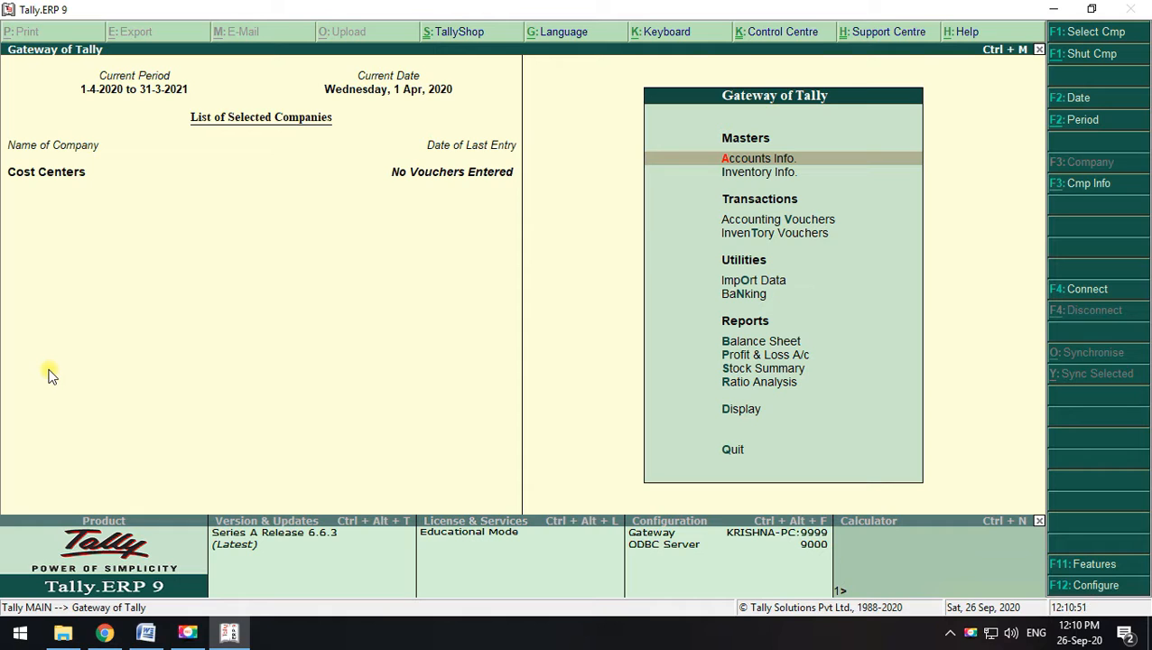
key(Down)
key(Down)
key(Up)
key(Up)
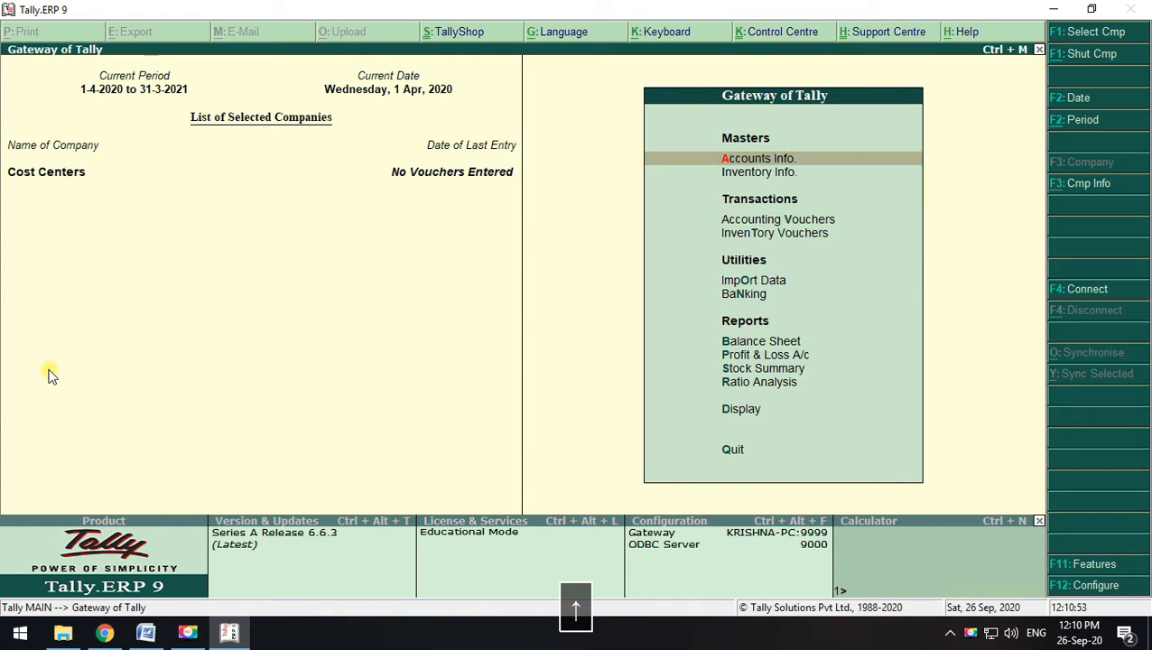
Open single ledger creation and consult the list of ledgers and their groups in Cost Centers.docx
key(Return)
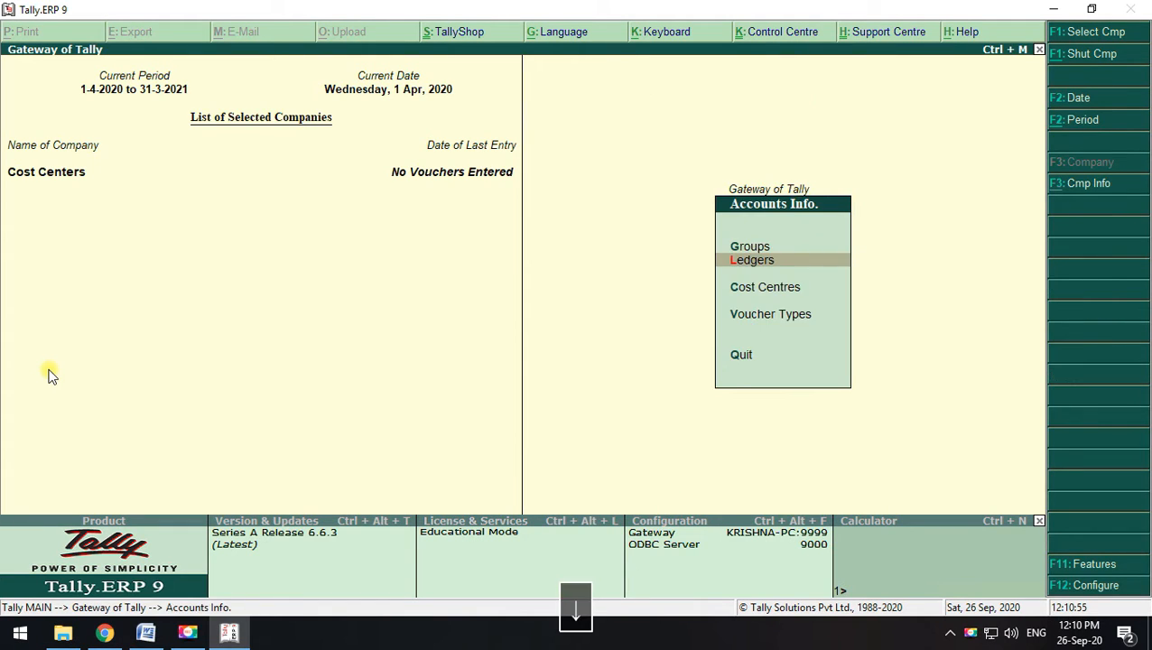
key(Return)
key(Return)
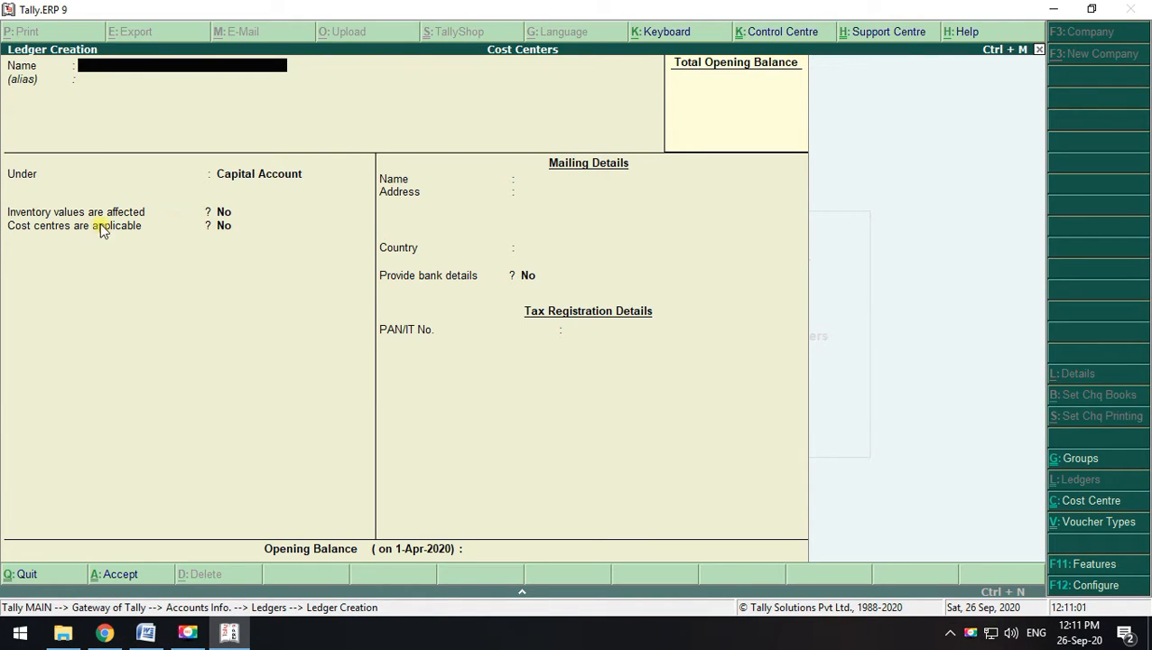
click(226, 227)
click(146, 632)
scroll(352, 437, down, 12)
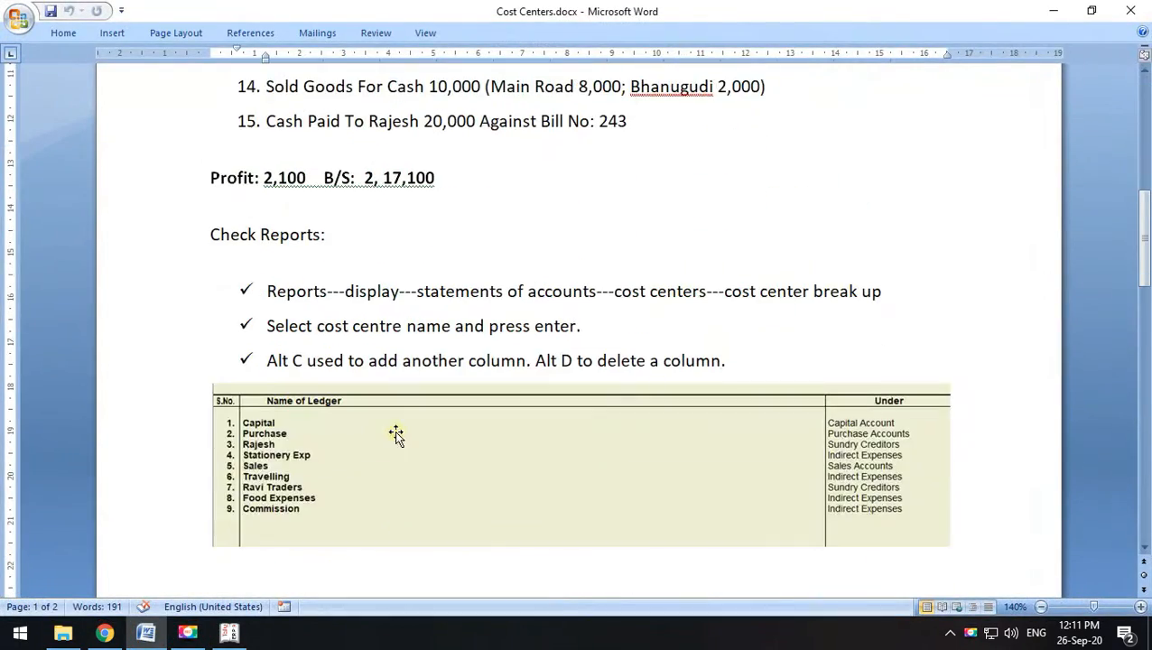
click(392, 406)
scroll(533, 302, up, 12)
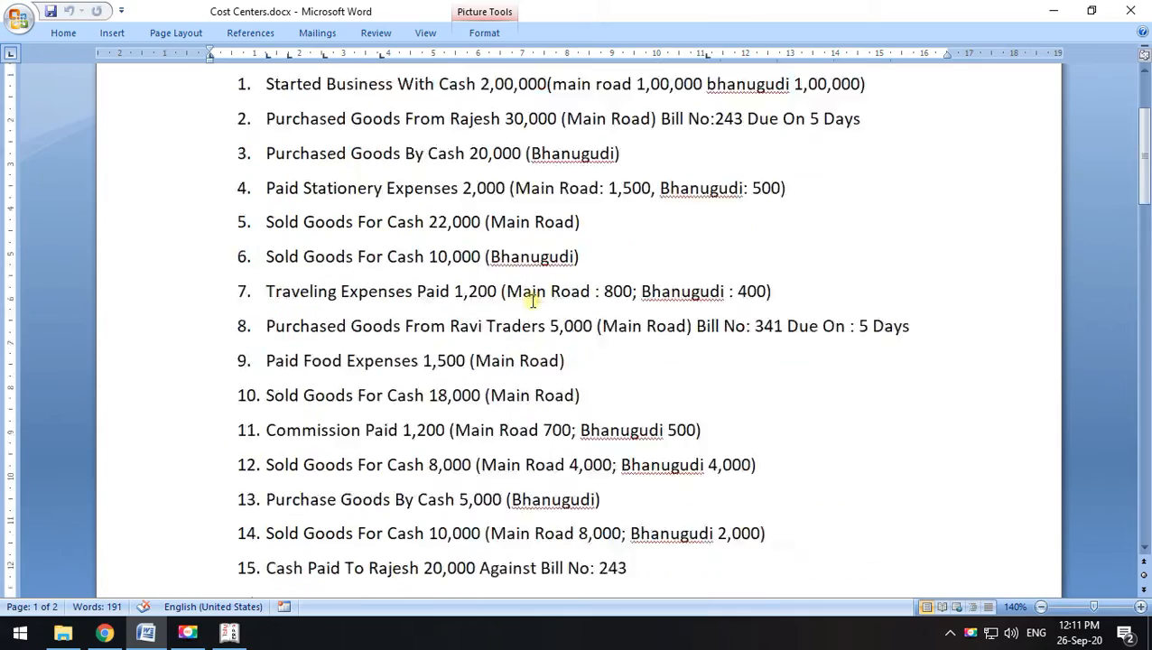
click(1055, 11)
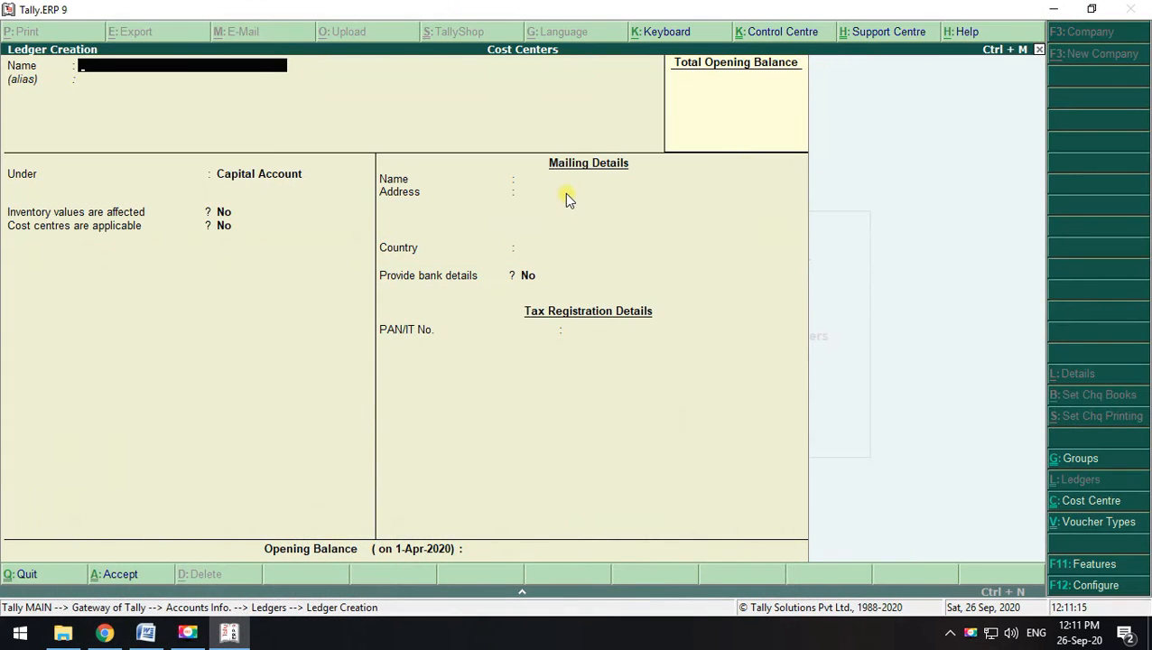
Name the new ledger Capital, place it under Capital Account and keep inventory values affected at No
text(Capital)
key(Return)
key(Return)
key(Return)
key(Return)
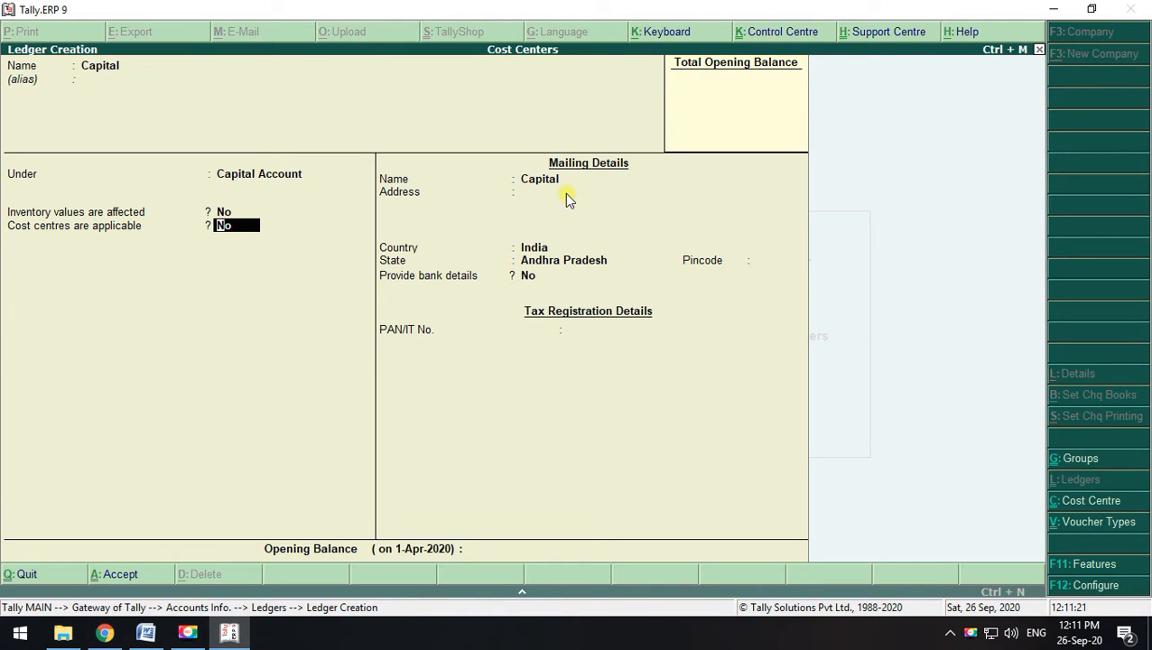
Check the first transaction's branch split in Cost Centers.docx, set cost centres applicable to Yes for the Capital ledger and save it
click(146, 632)
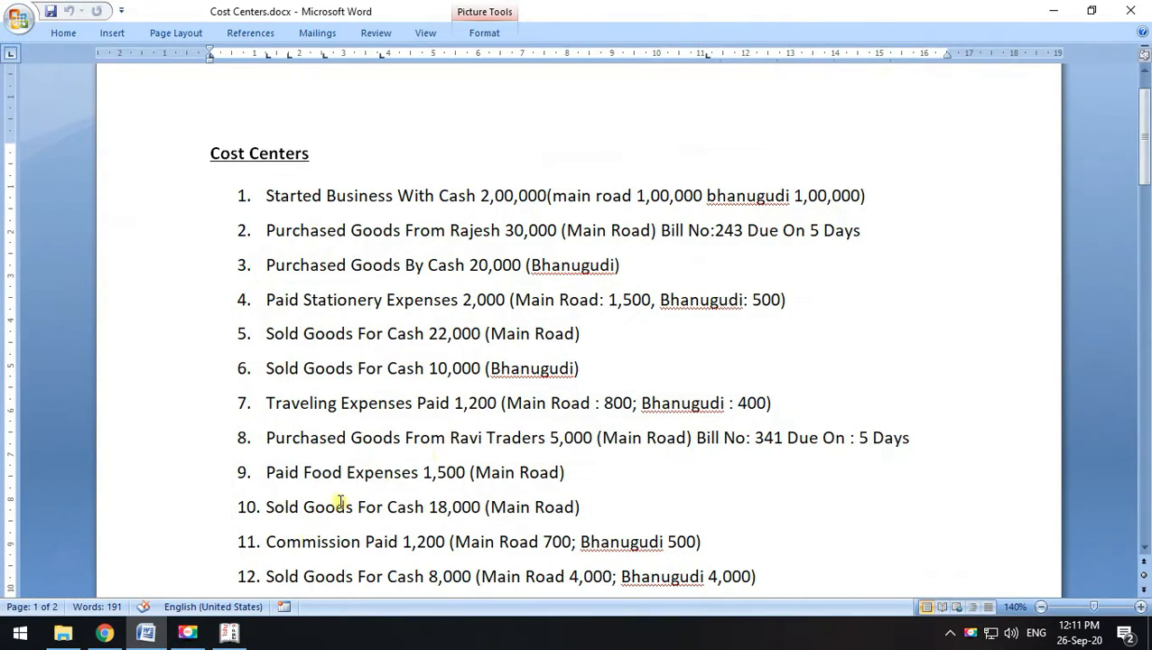
drag(488, 196, 903, 195)
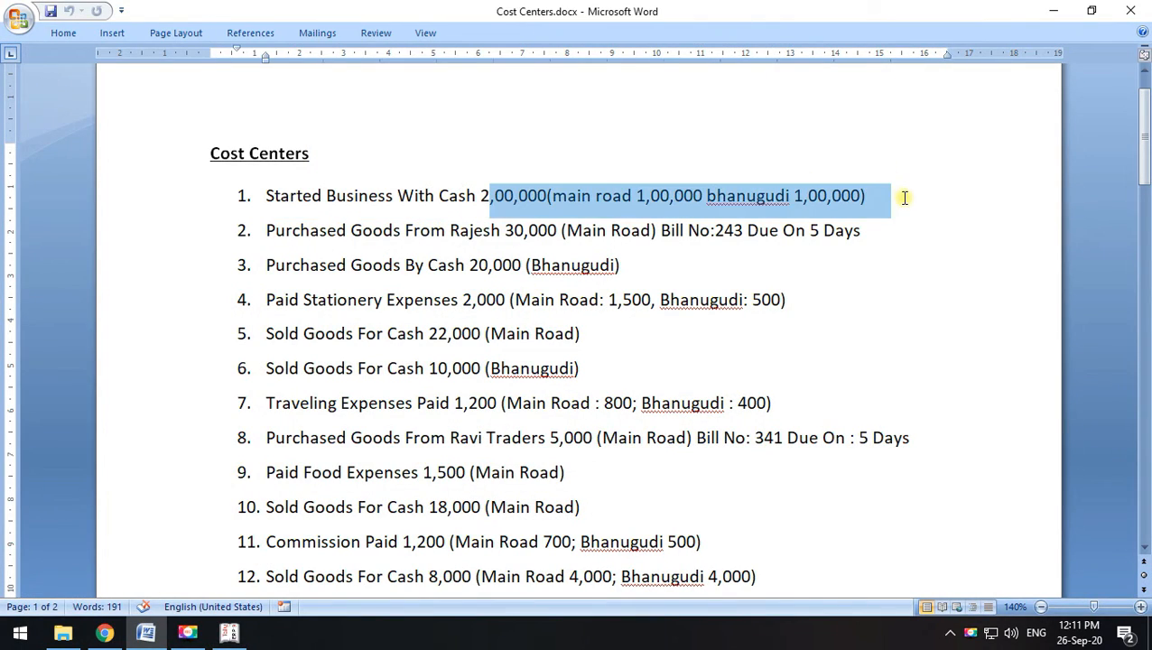
scroll(813, 380, down, 2)
scroll(823, 393, up, 2)
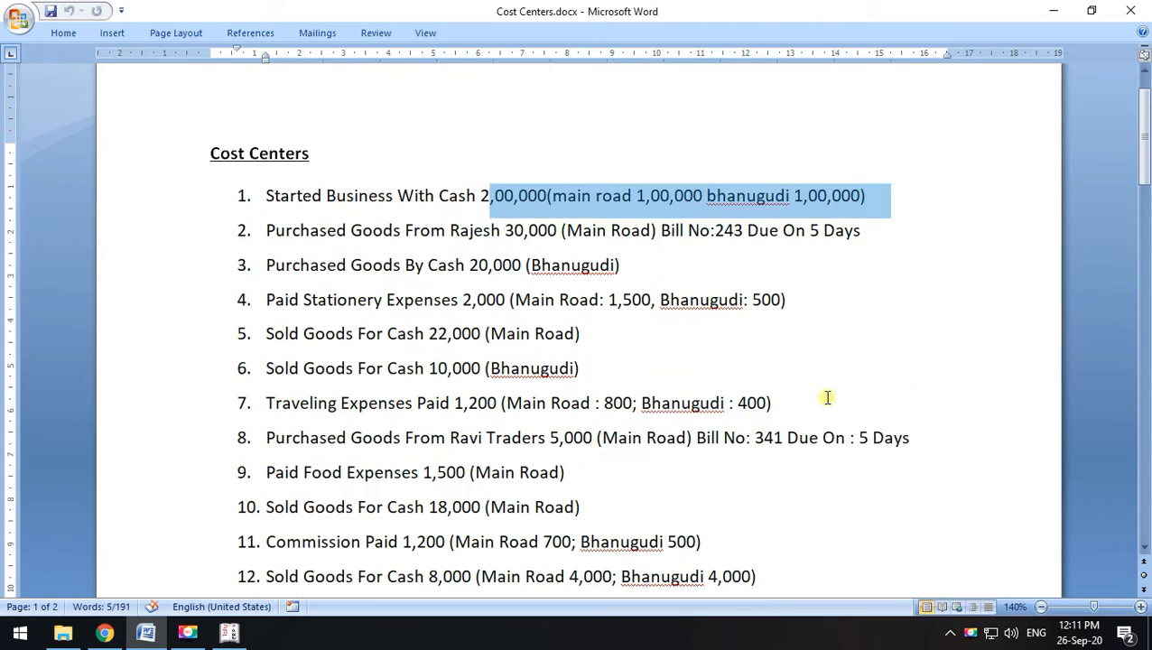
click(912, 208)
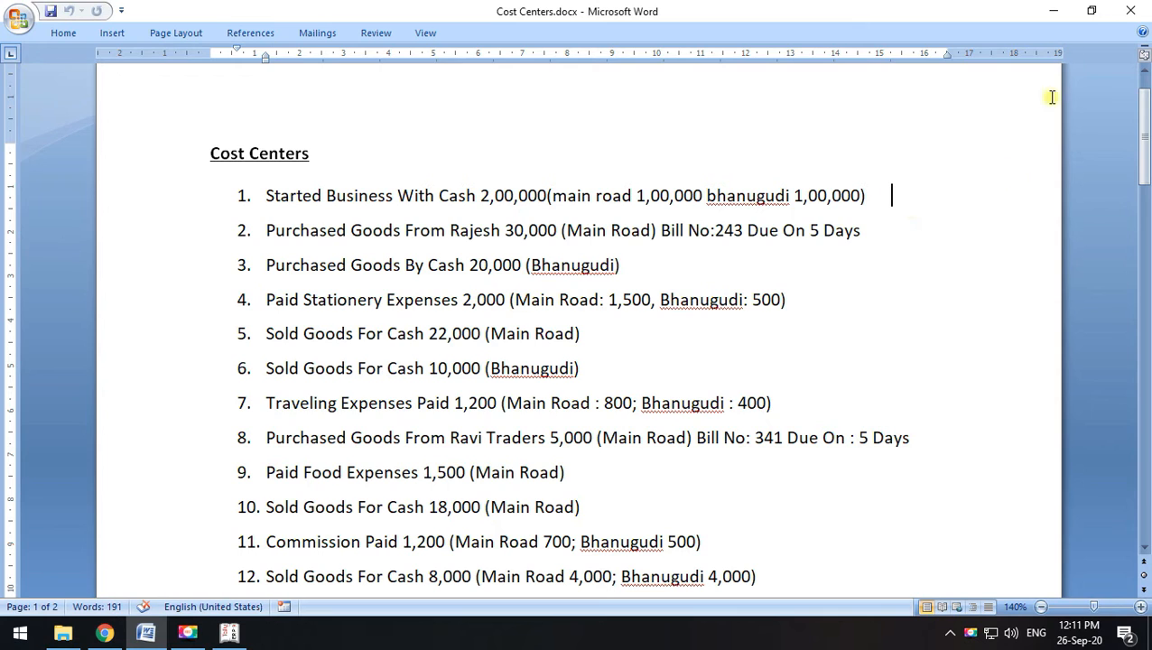
click(1053, 10)
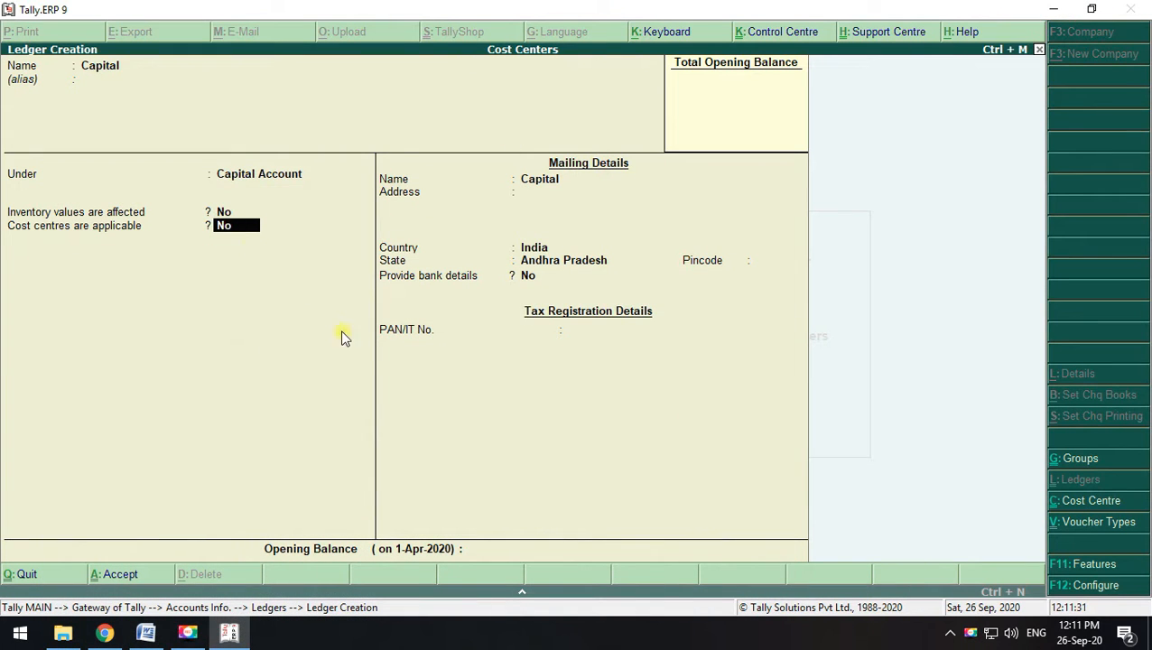
text(y)
key(Return)
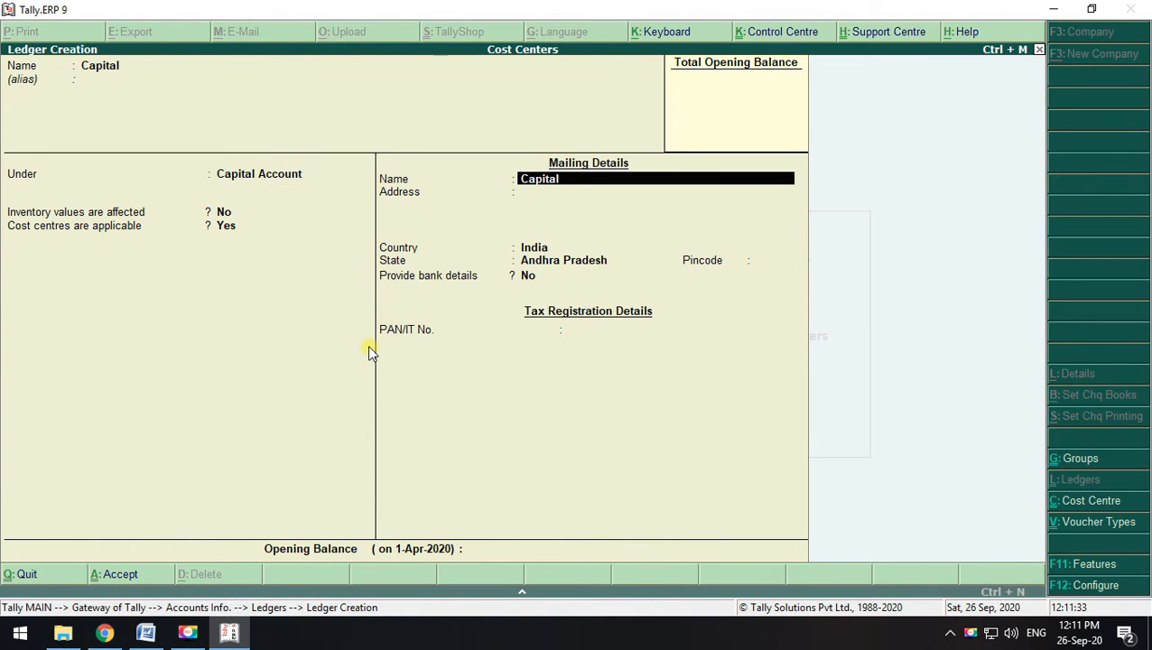
key(ctrl+a)
Consult the second transaction in Cost Centers.docx and enter a Purchase ledger under Purchase Accounts in Tally.ERP 9
key(alt+Tab)
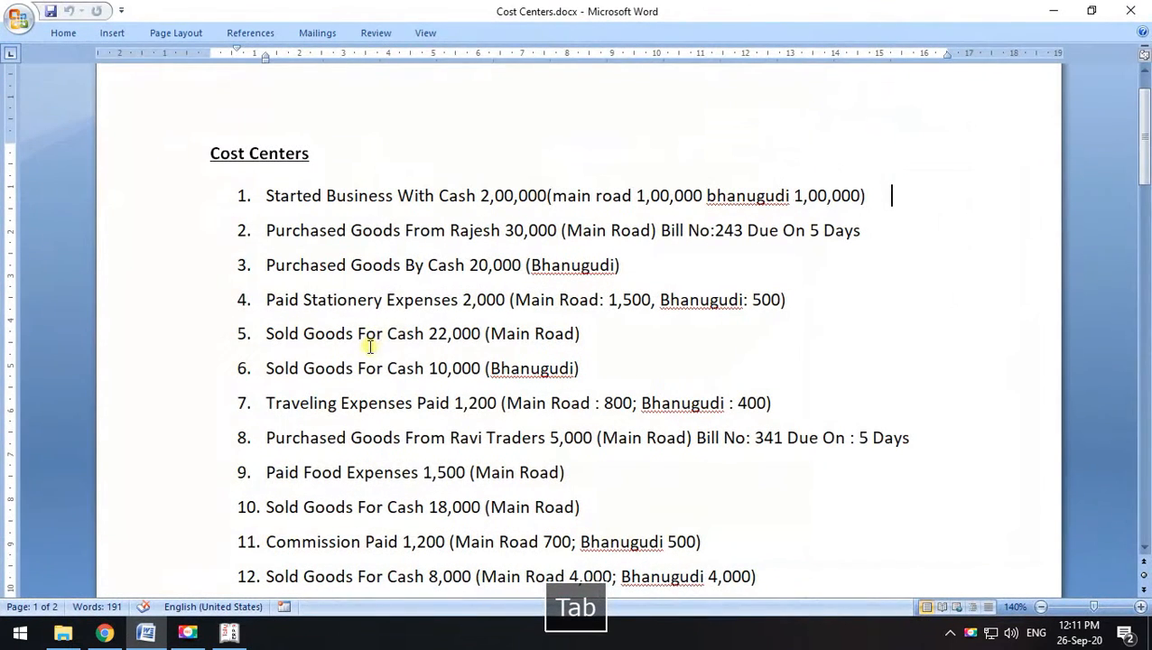
drag(259, 230, 843, 231)
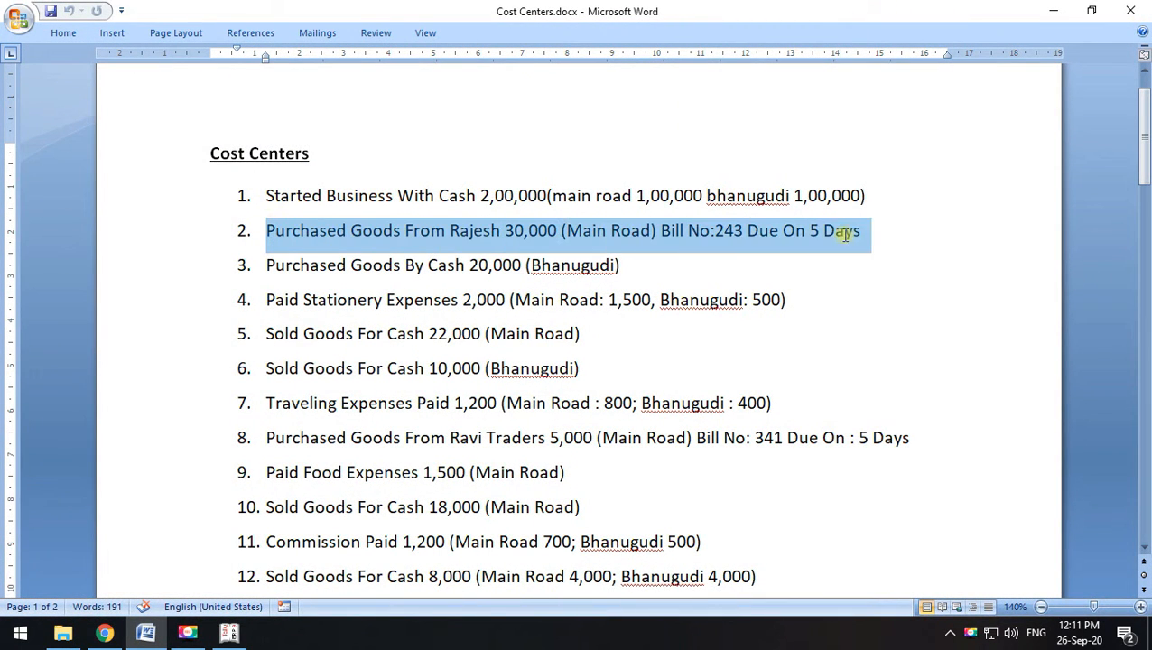
key(alt+Tab)
text(P)
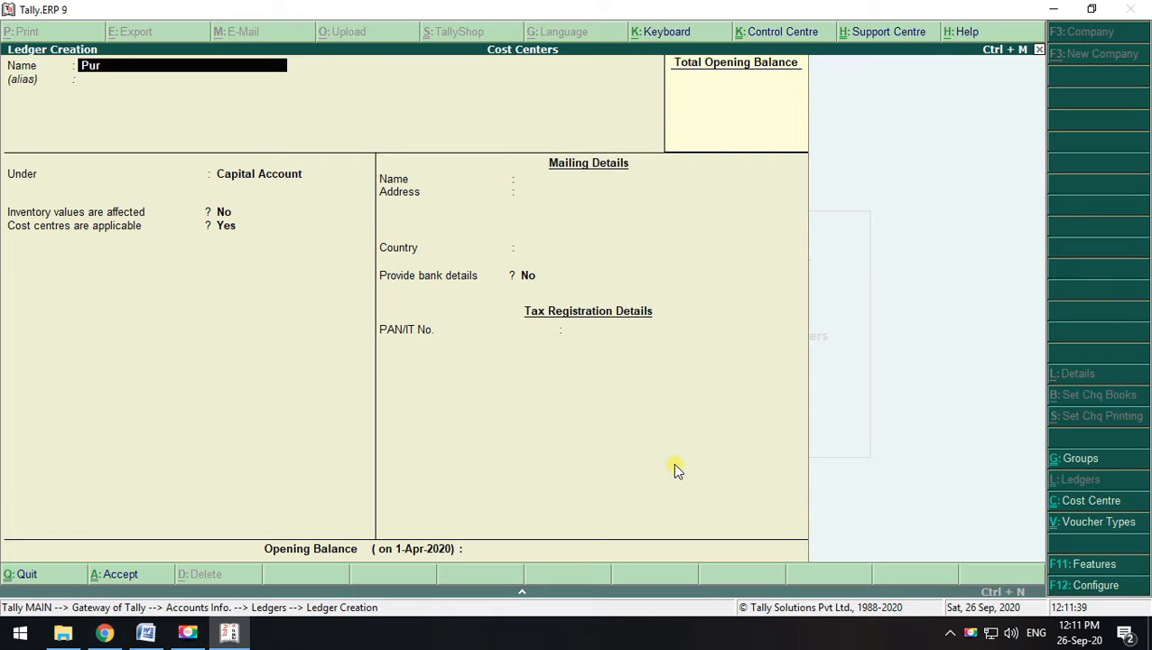
text(urchas)
key(Return)
key(Return)
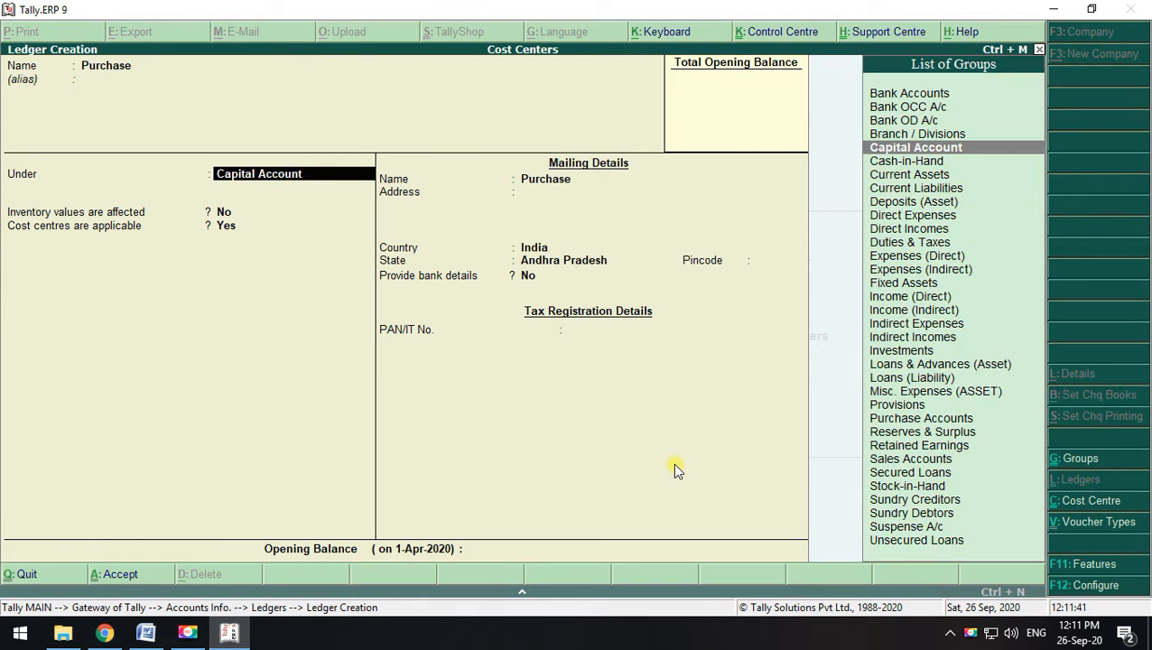
text(P)
key(Down)
key(Return)
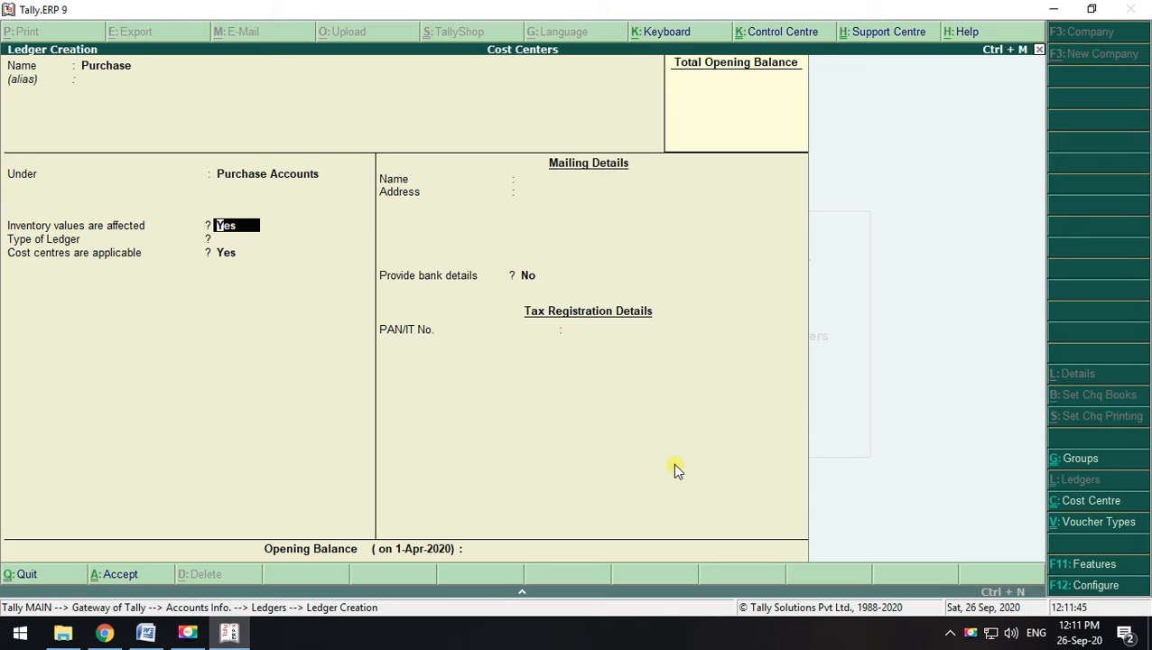
Keep inventory values affected and cost centres applicable at Yes, leave the ledger type as Not Applicable, and save the Purchase ledger
key(Return)
key(Return)
key(Return)
key(Return)
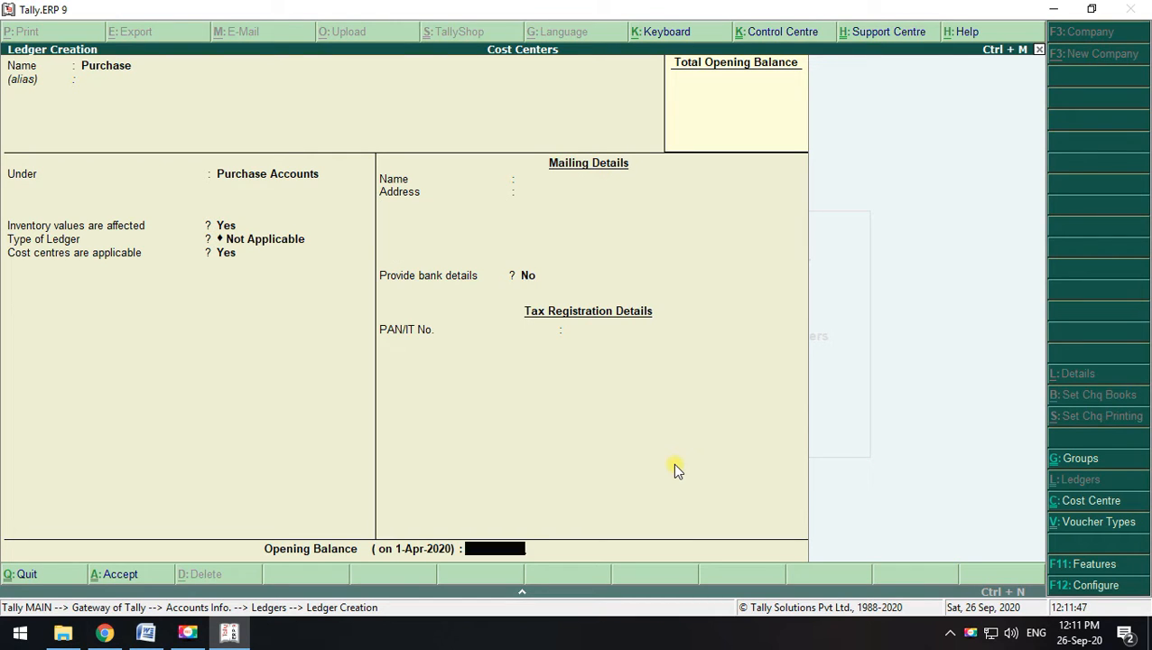
key(Return)
key(Return)
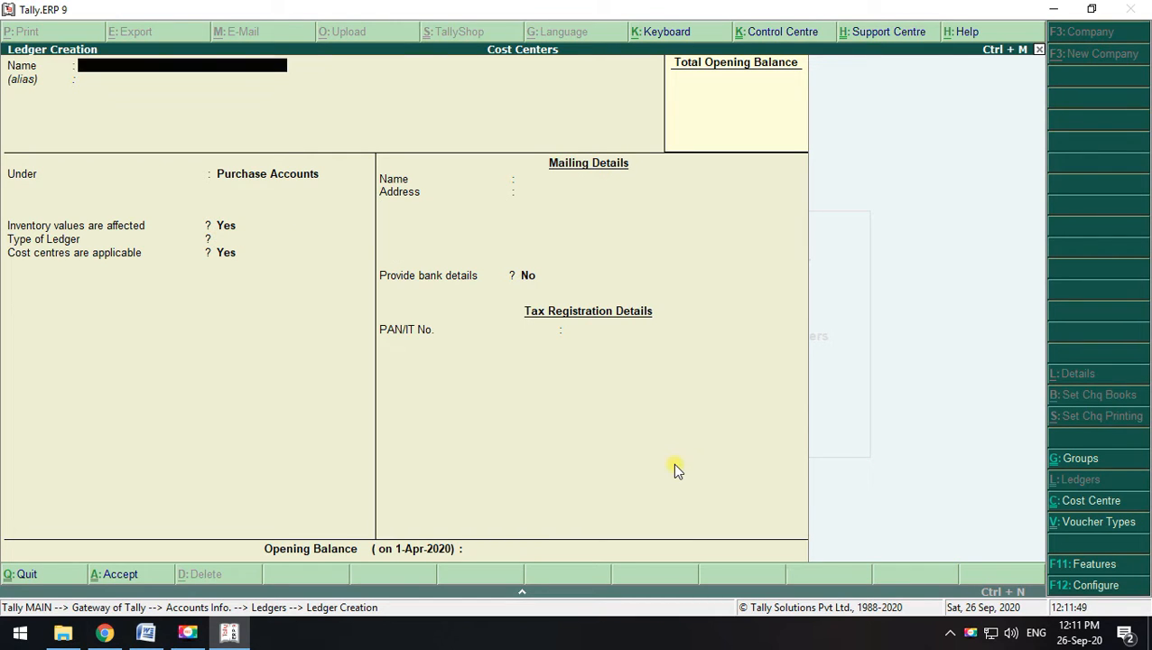
Name the new ledger after the supplier in the second transaction and place it under Sundry Creditors
text(Rajesh)
key(Return)
key(Return)
key(BackSpace)
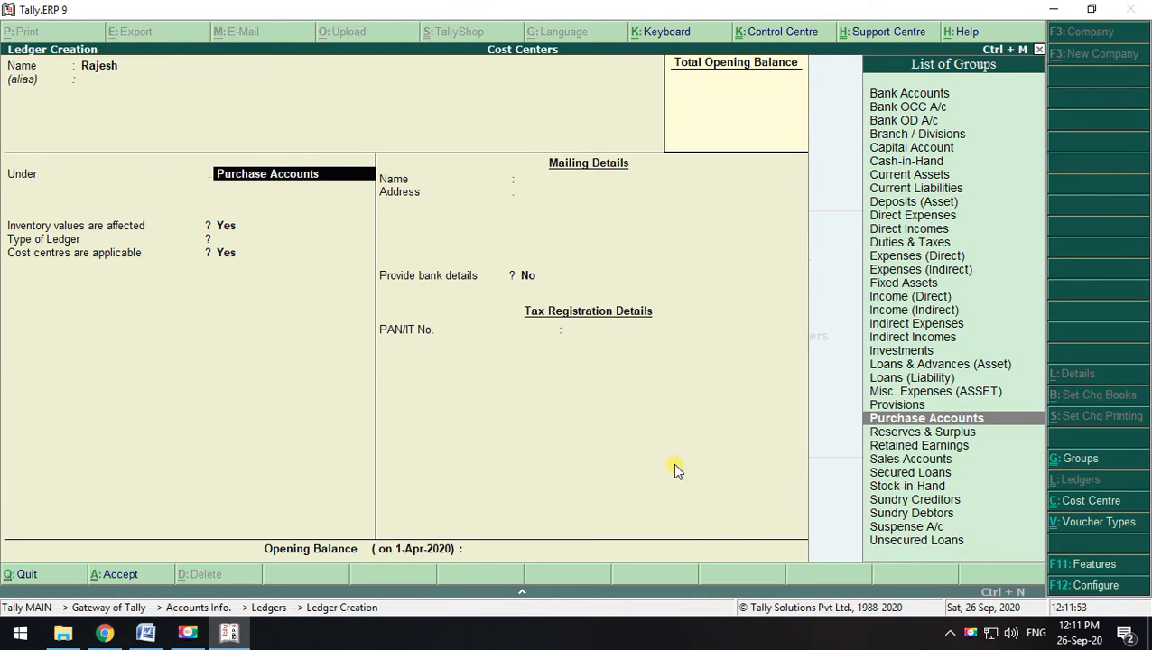
text(S)
key(Down)
key(Down)
key(Down)
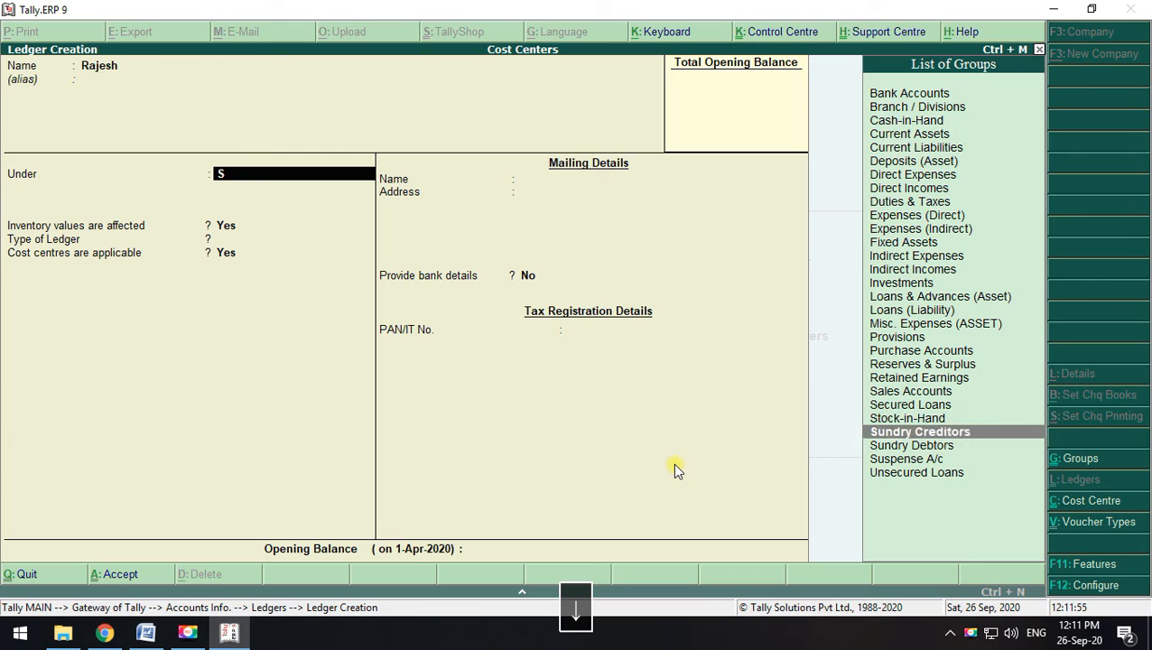
key(Return)
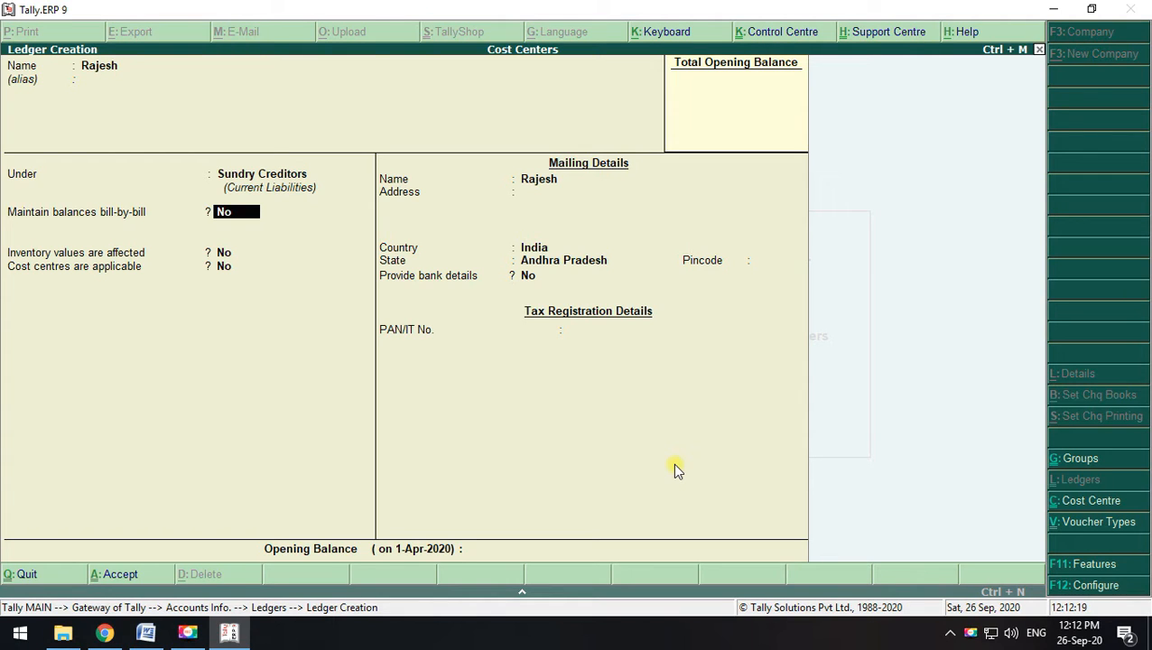
Set maintain balances bill-by-bill to Yes, keep inventory values and cost centres at No, and save the supplier's ledger
text(yes)
key(Return)
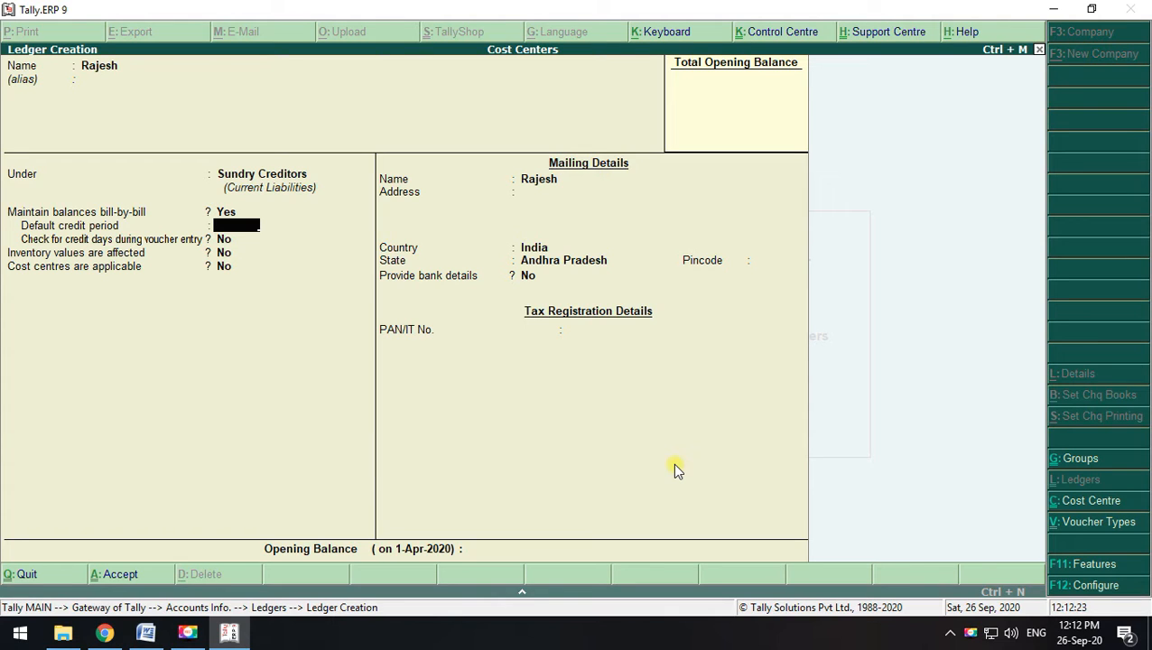
key(Return)
key(Return)
key(Return)
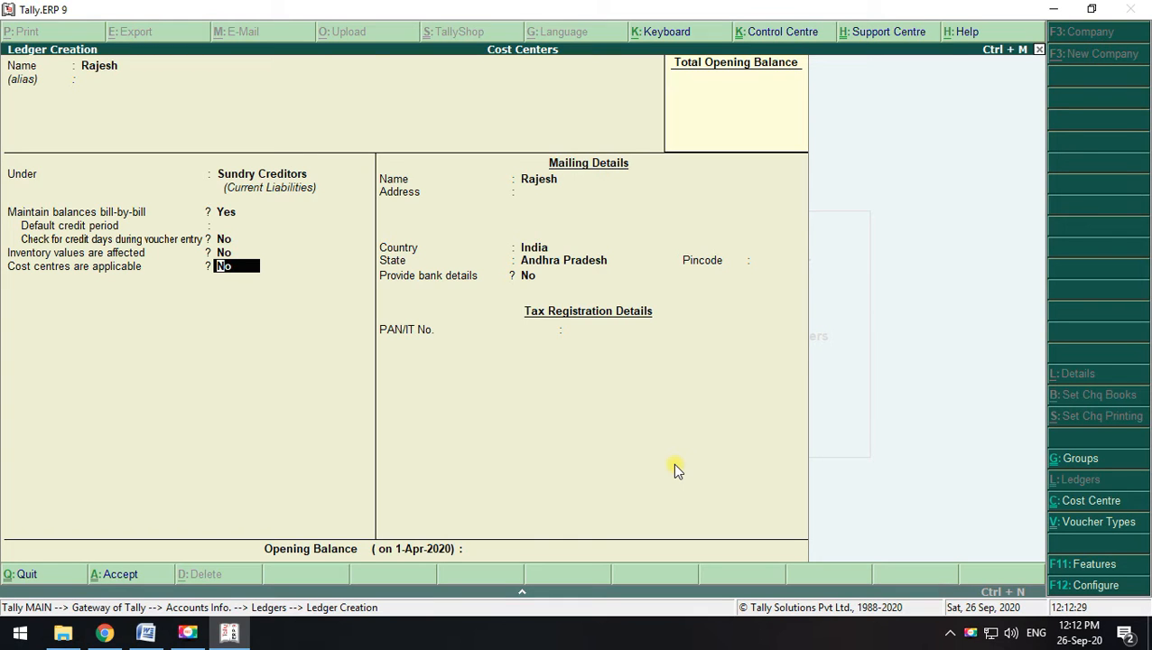
key(Return)
key(Return)
key(Return)
key(Return)
key(Return)
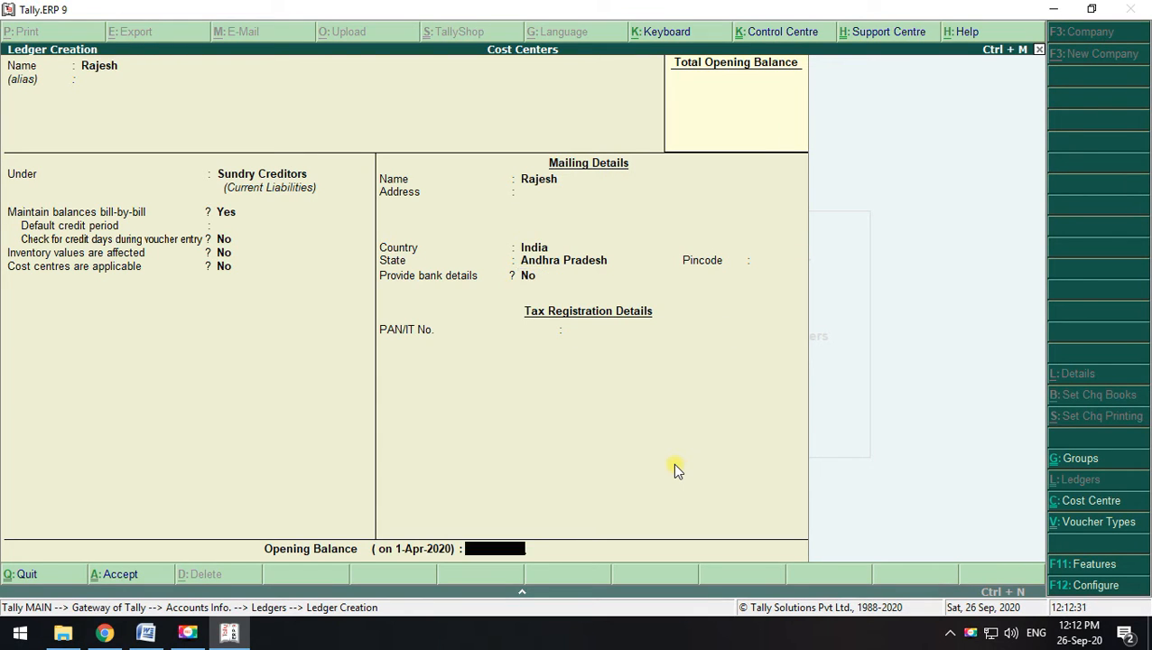
key(Return)
key(Return)
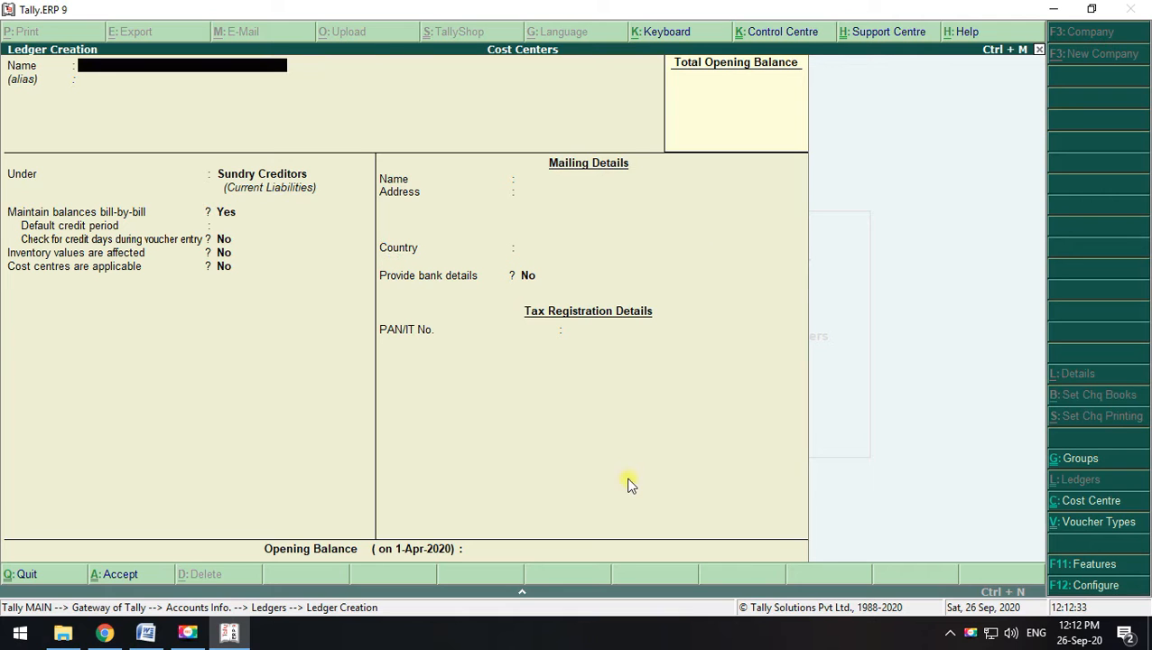
Consult the third and fourth transactions in Cost Centers.docx and name the new ledger Stationery Exp in Tally.ERP 9
click(145, 632)
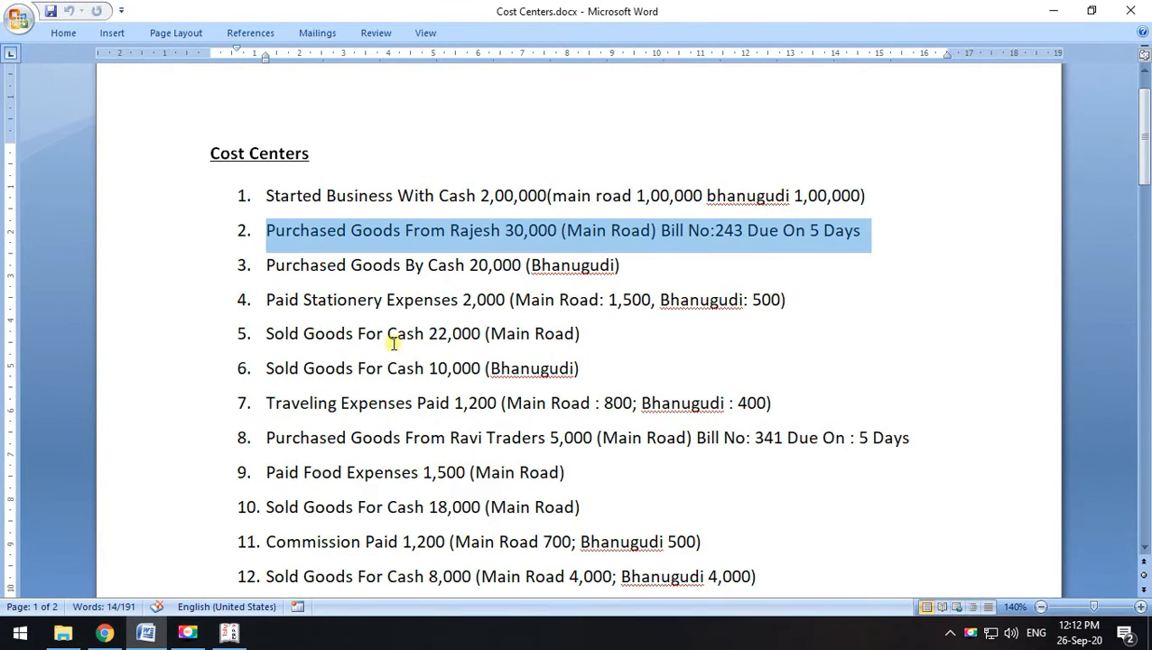
drag(267, 268, 624, 257)
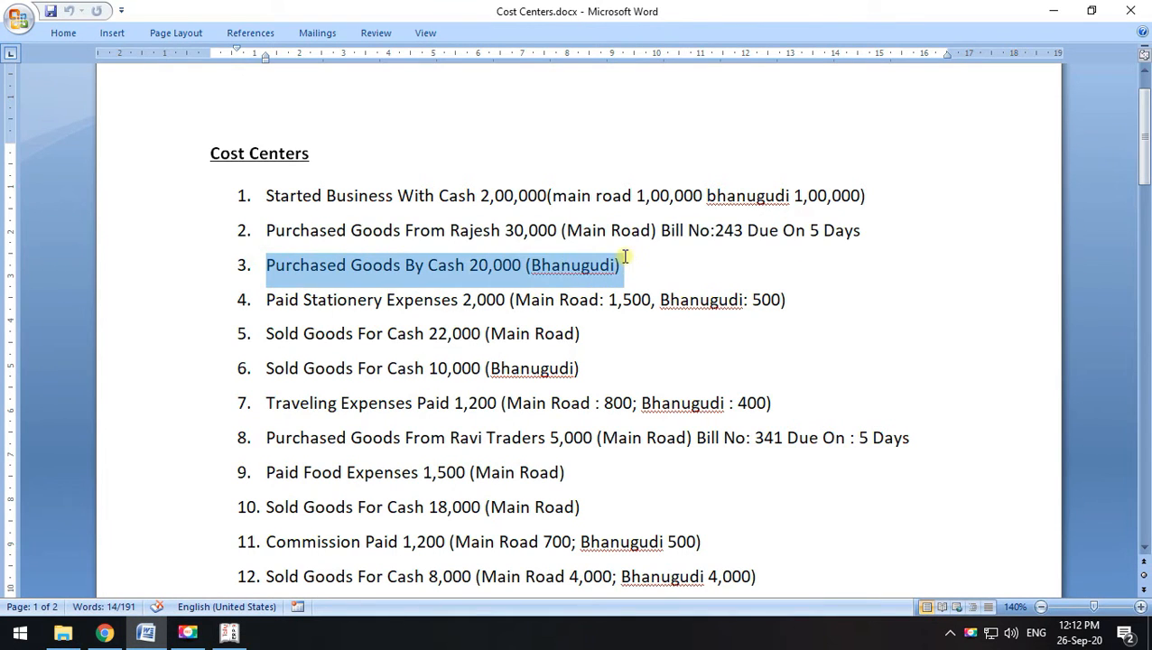
drag(351, 231, 501, 231)
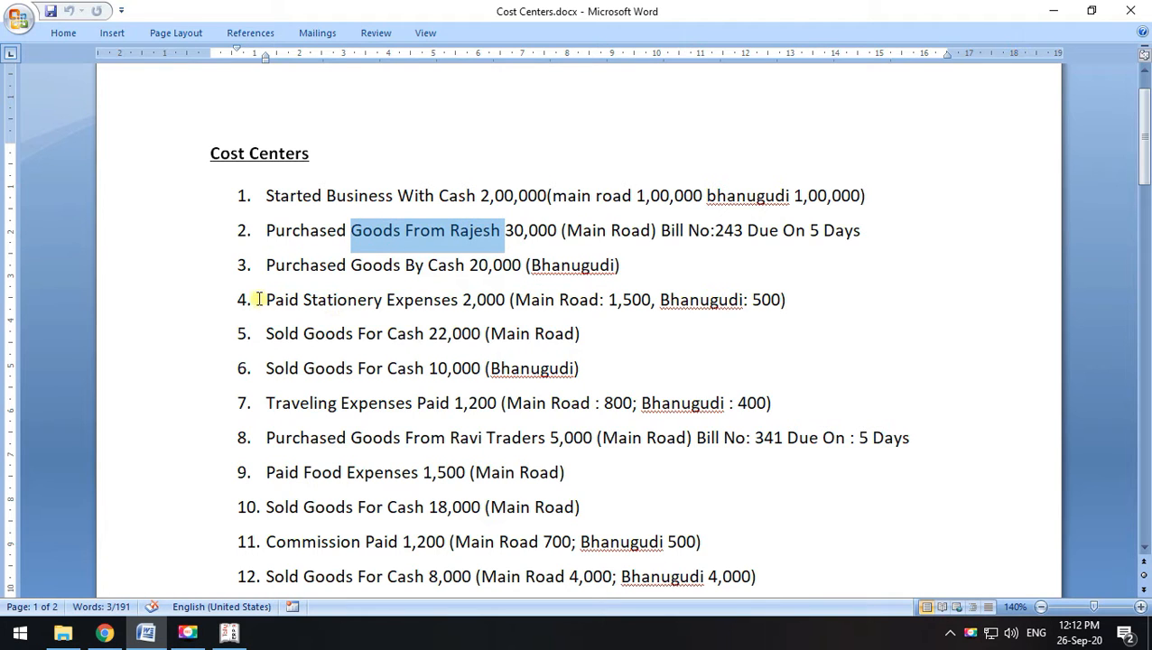
drag(259, 299, 668, 298)
click(663, 298)
key(alt+Tab)
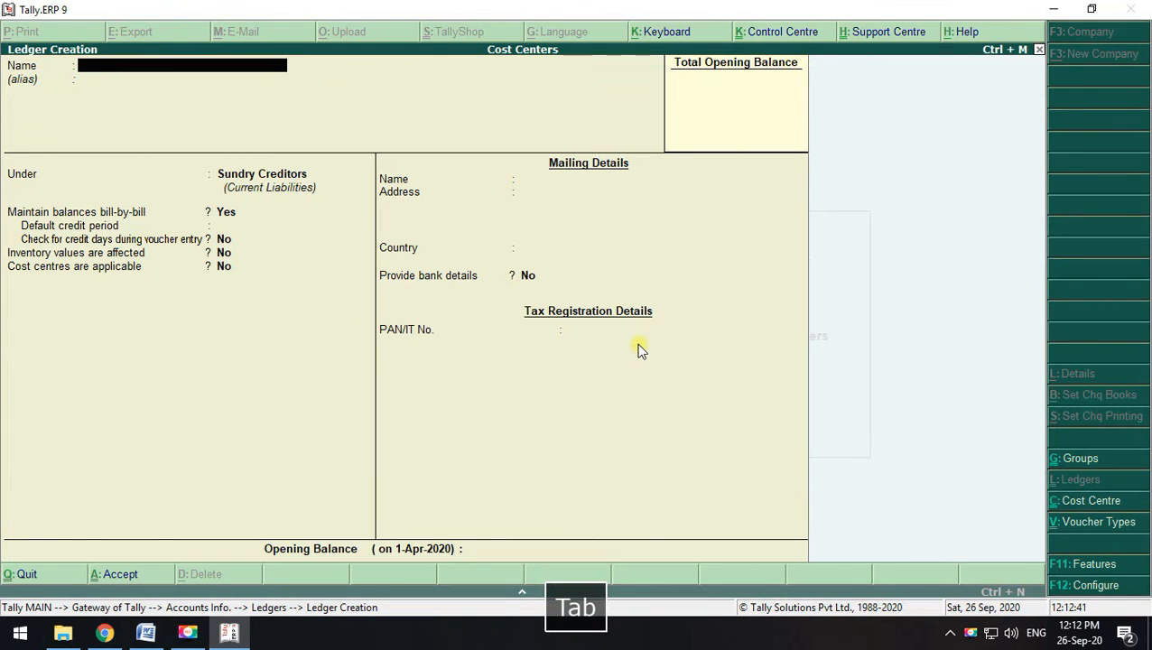
text(Statio)
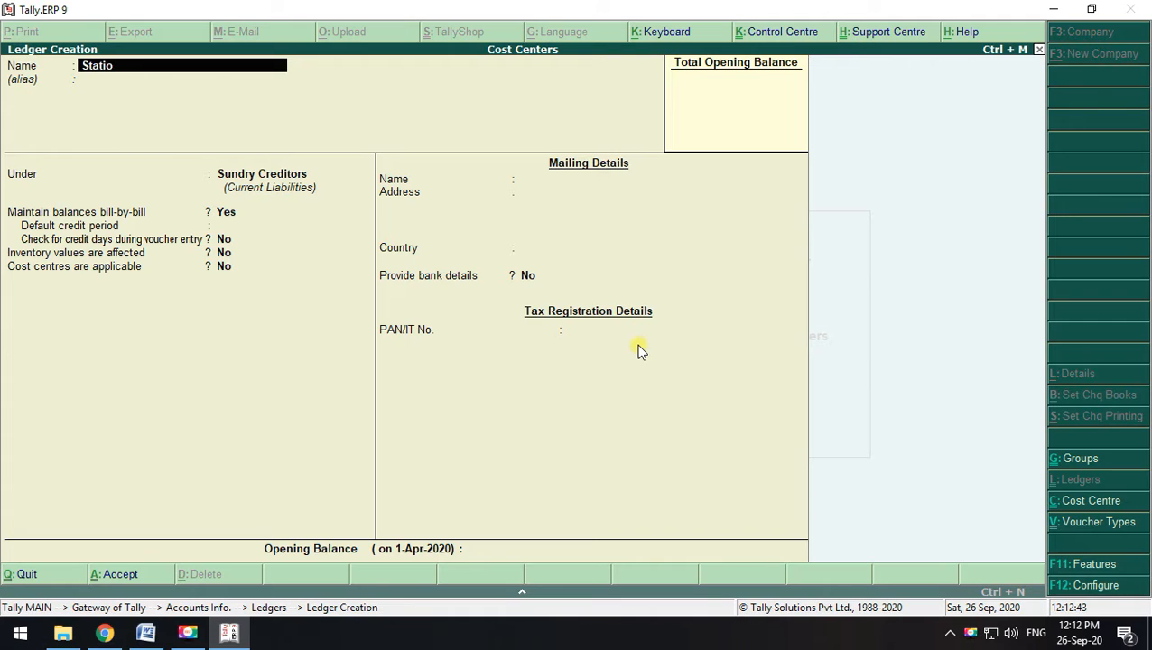
text(nery Exp)
key(Return)
key(Return)
Place Stationery Exp under Indirect Expenses with inventory values No, ledger type Not Applicable and cost centres Yes, and save the ledger
key(BackSpace)
text(I)
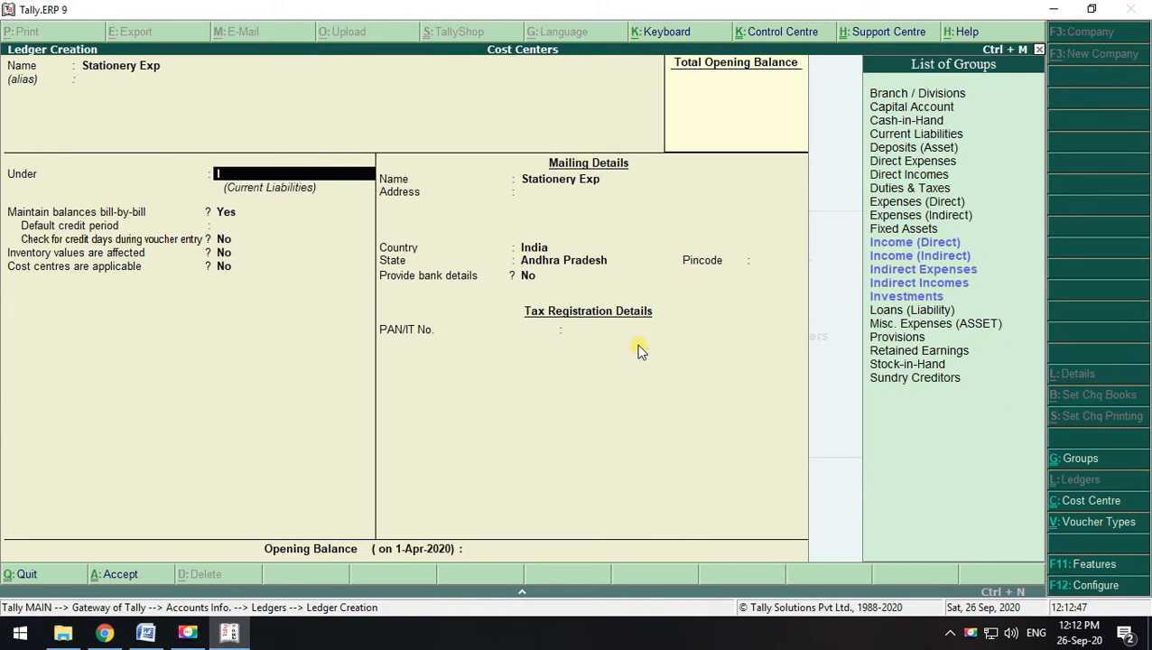
key(Down)
key(Down)
key(Return)
key(Return)
key(Return)
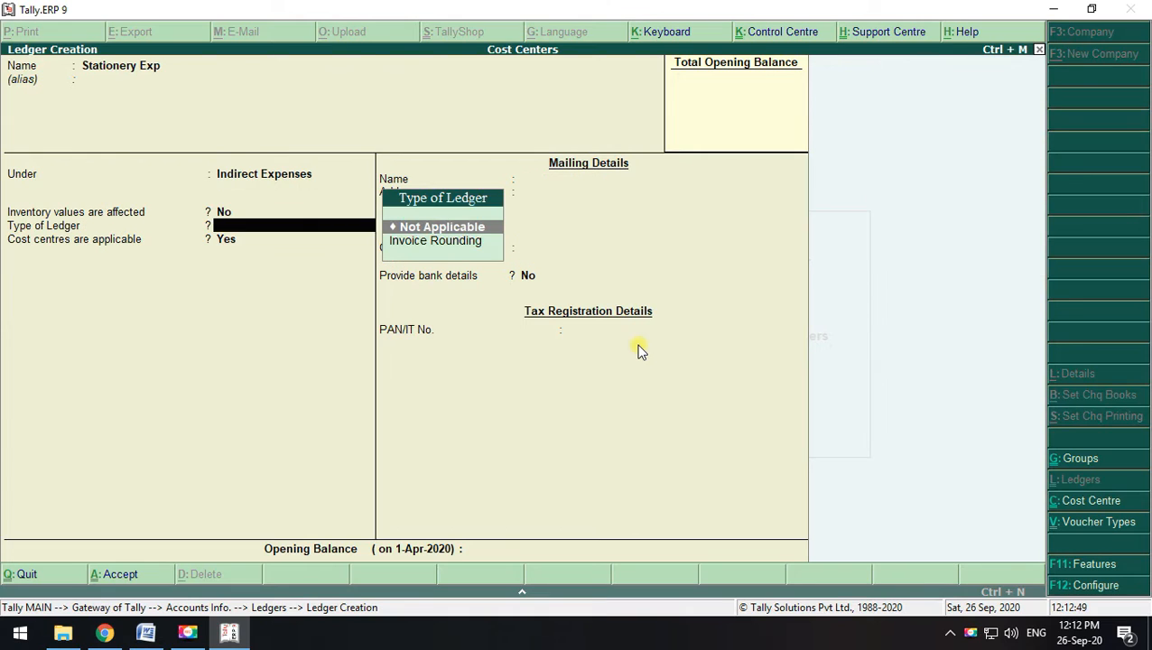
key(Return)
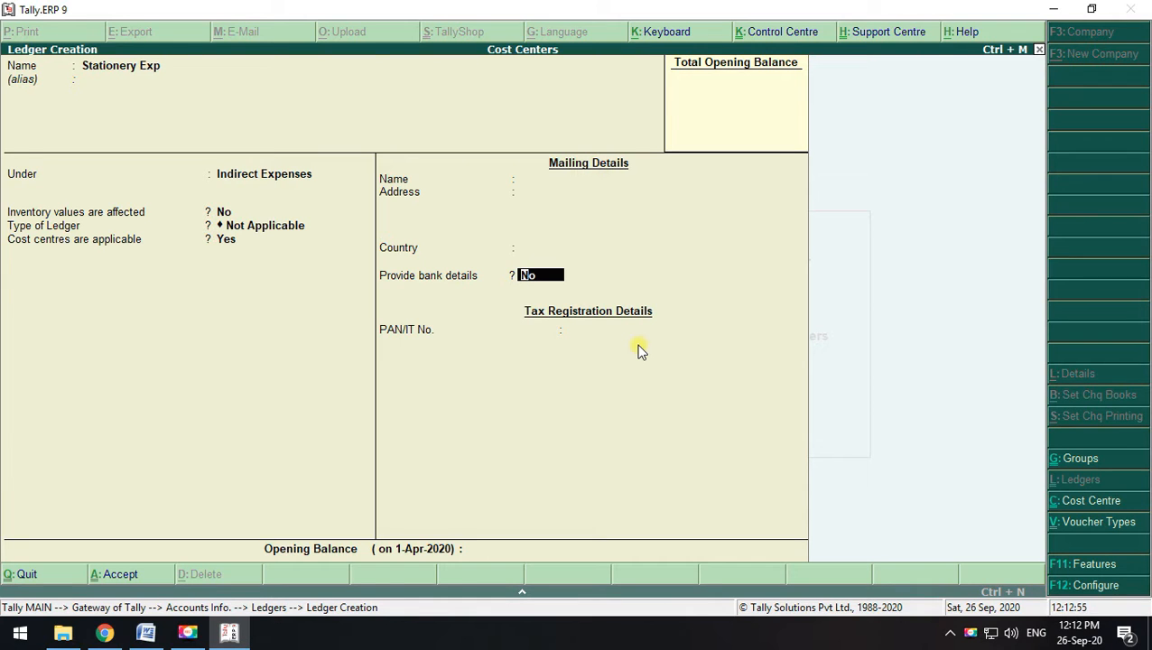
click(135, 576)
Consult the fifth transaction in Cost Centers.docx and enter a Sales ledger under Sales Accounts in Tally.ERP 9
key(alt+Tab)
drag(263, 330, 572, 344)
key(alt+Tab)
text(S)
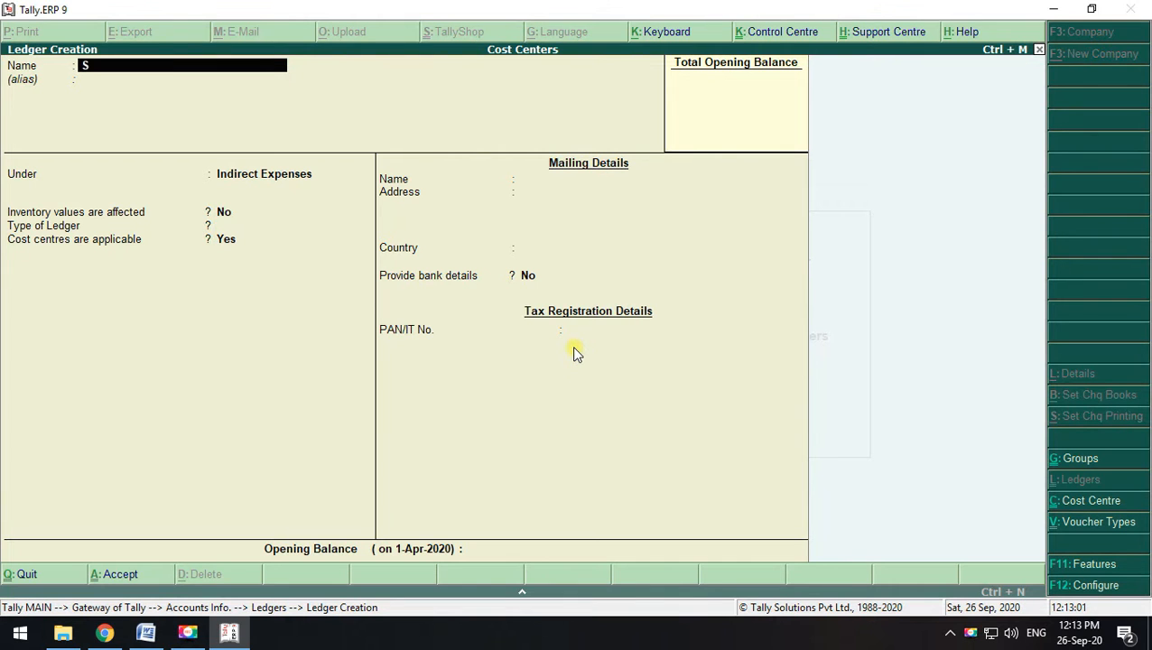
text(ales)
key(Return)
text(S)
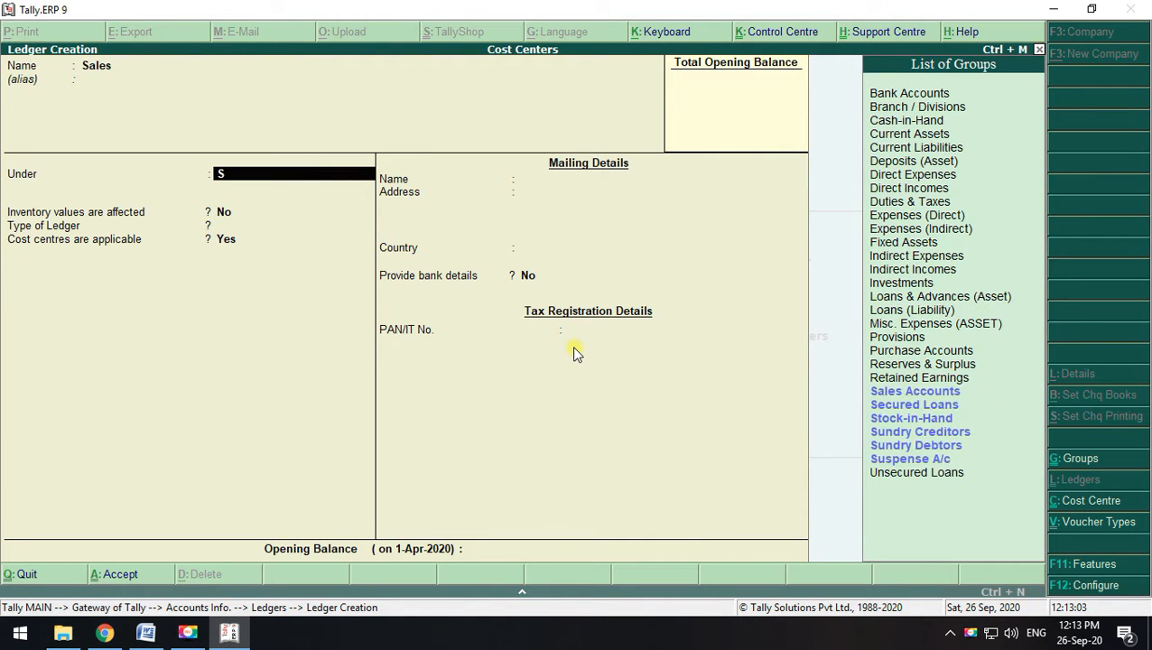
text(a)
key(Return)
Keep inventory values affected and cost centres applicable at Yes, leave the ledger type as Not Applicable, and save the Sales ledger
key(Return)
key(Return)
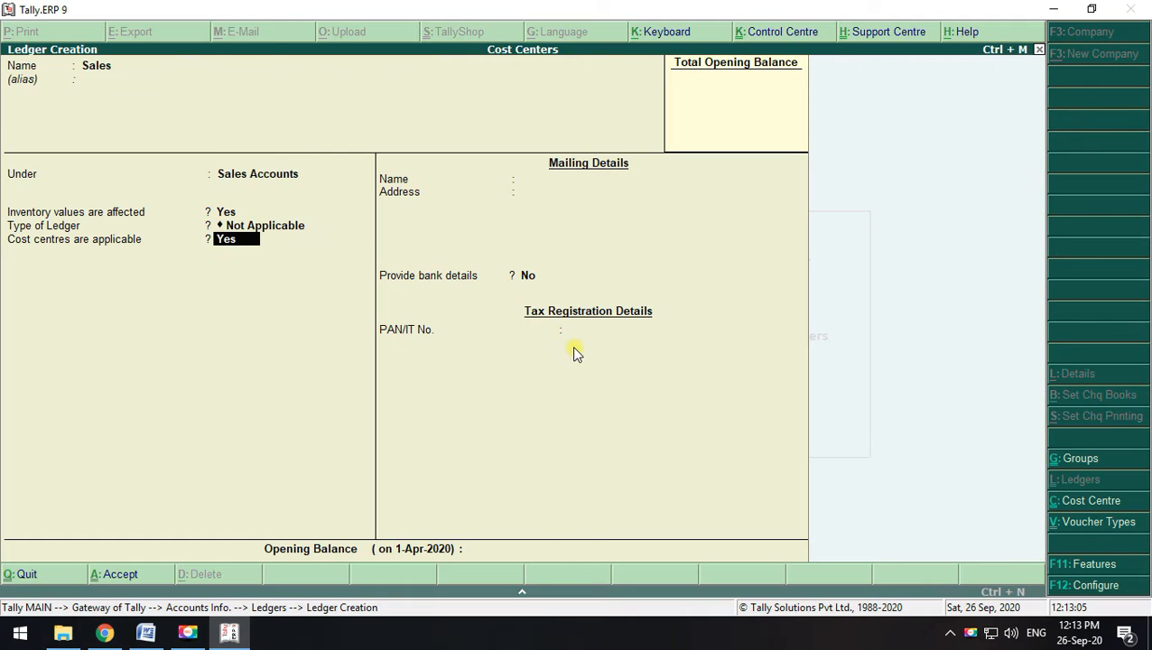
key(BackSpace)
key(BackSpace)
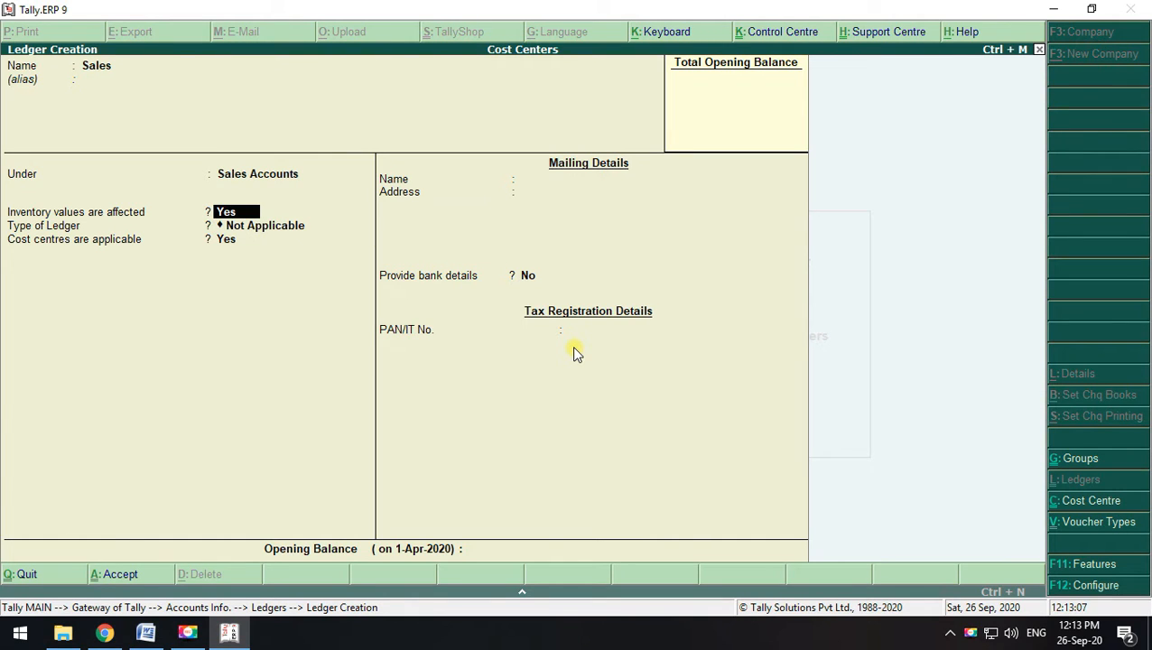
key(Return)
key(Return)
key(Return)
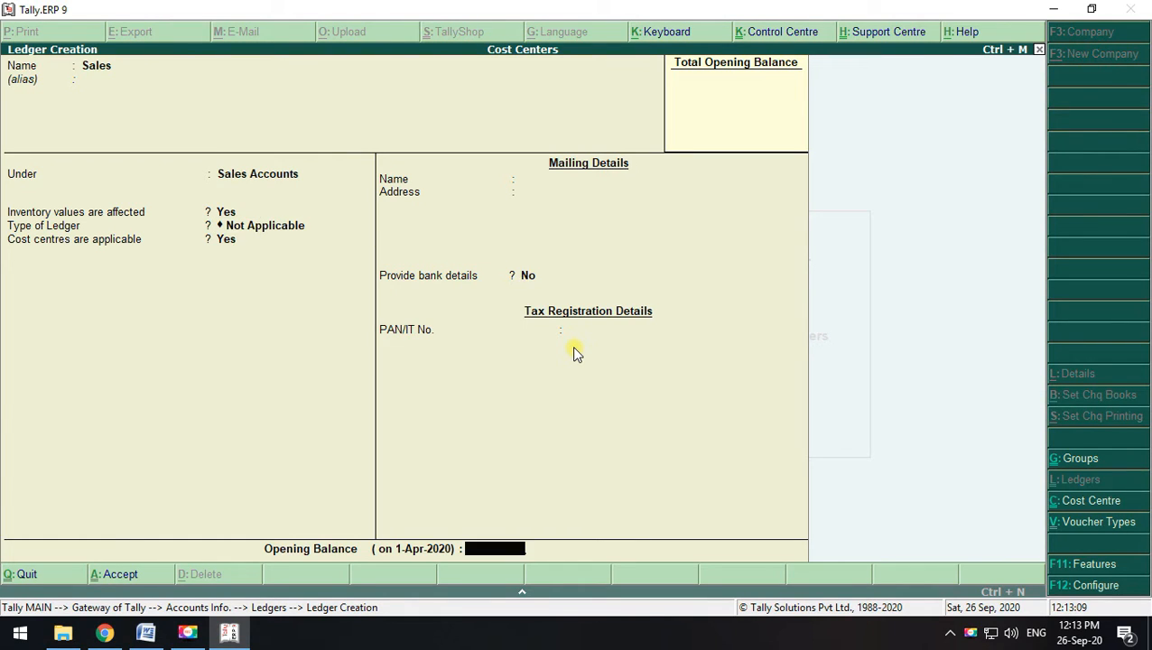
key(ctrl+a)
Consult the sixth and seventh transactions in Cost Centers.docx and name the new ledger Travelling Exp in Tally.ERP 9
key(alt+Tab)
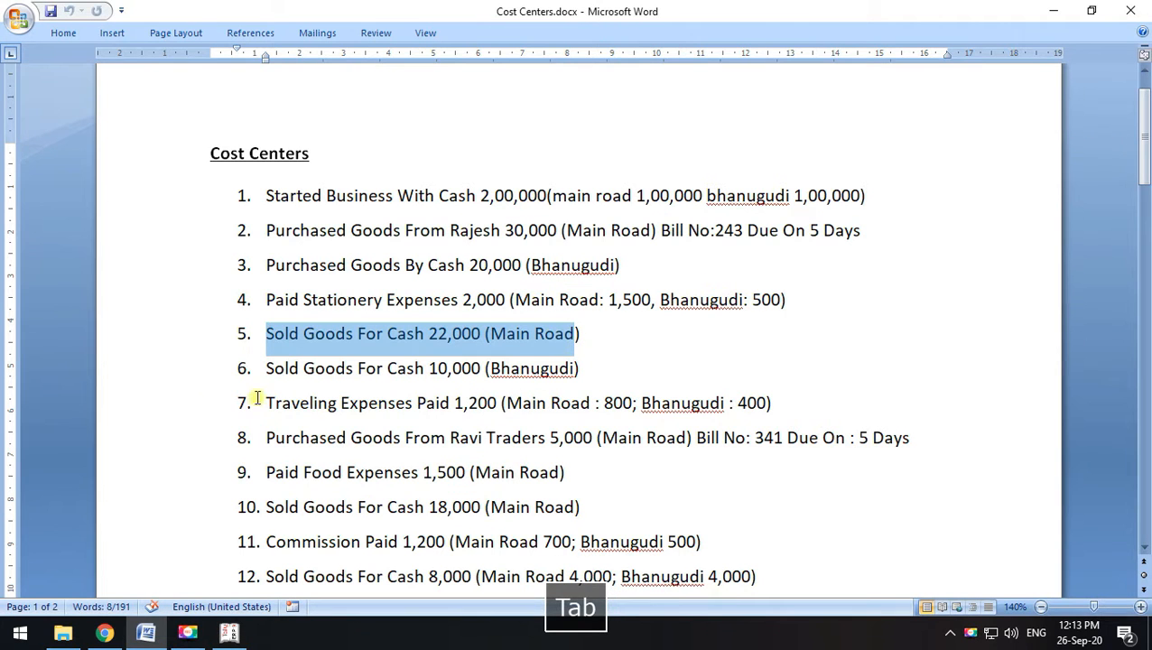
drag(267, 368, 566, 367)
scroll(566, 368, down, 1)
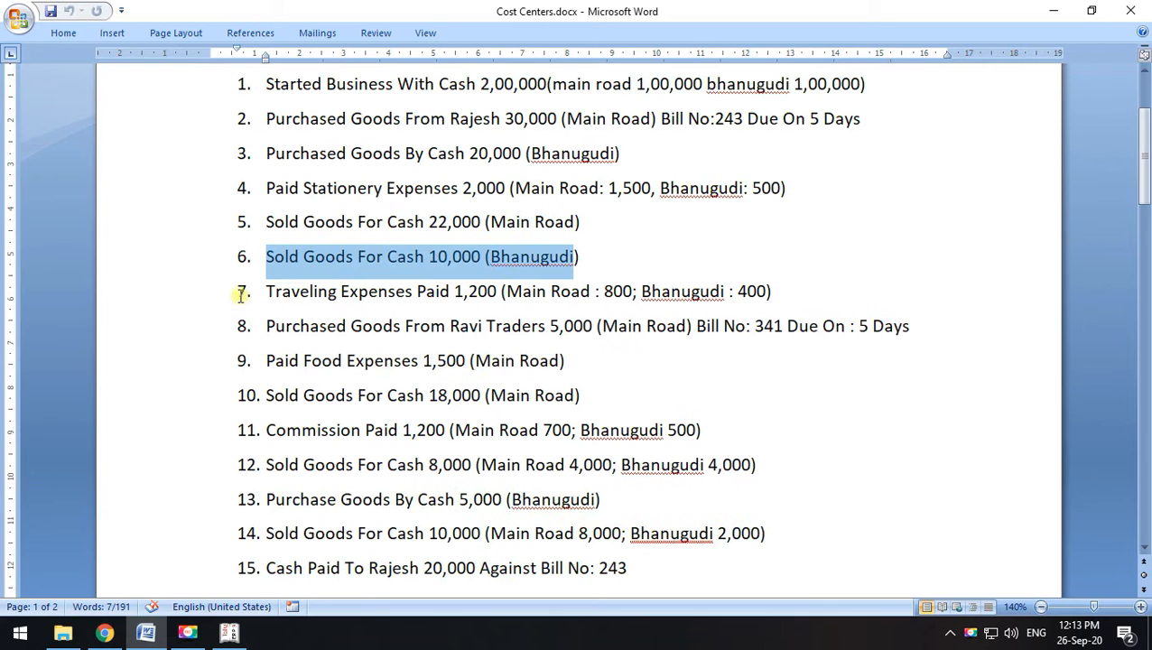
drag(264, 290, 560, 291)
key(alt+Tab)
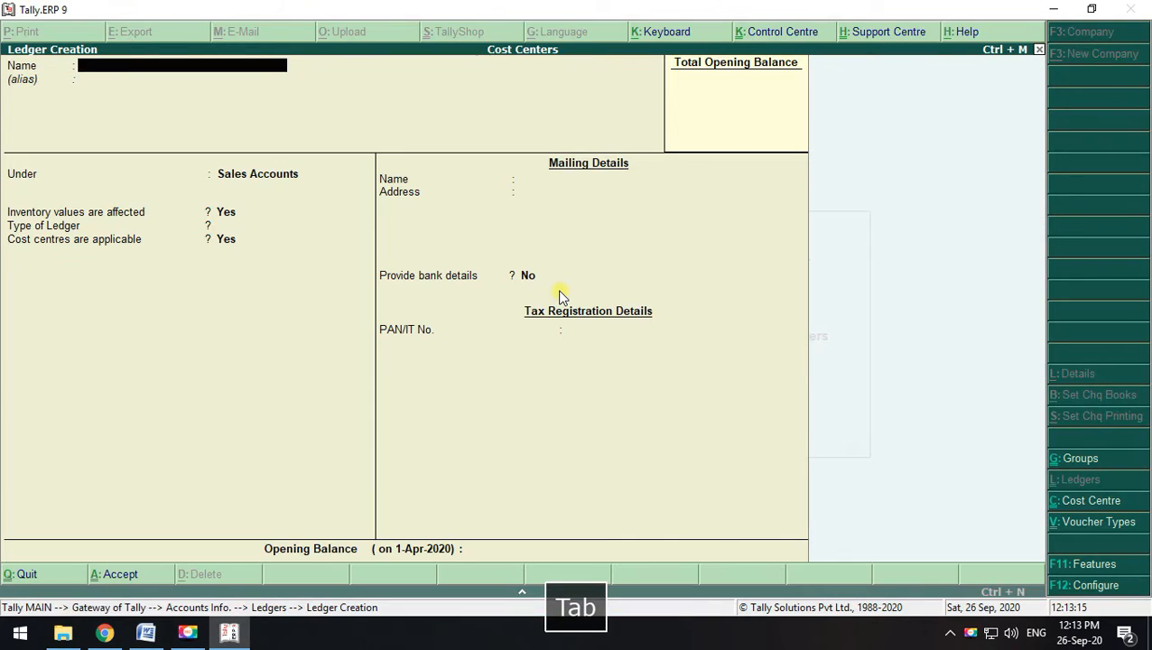
text(Travelli)
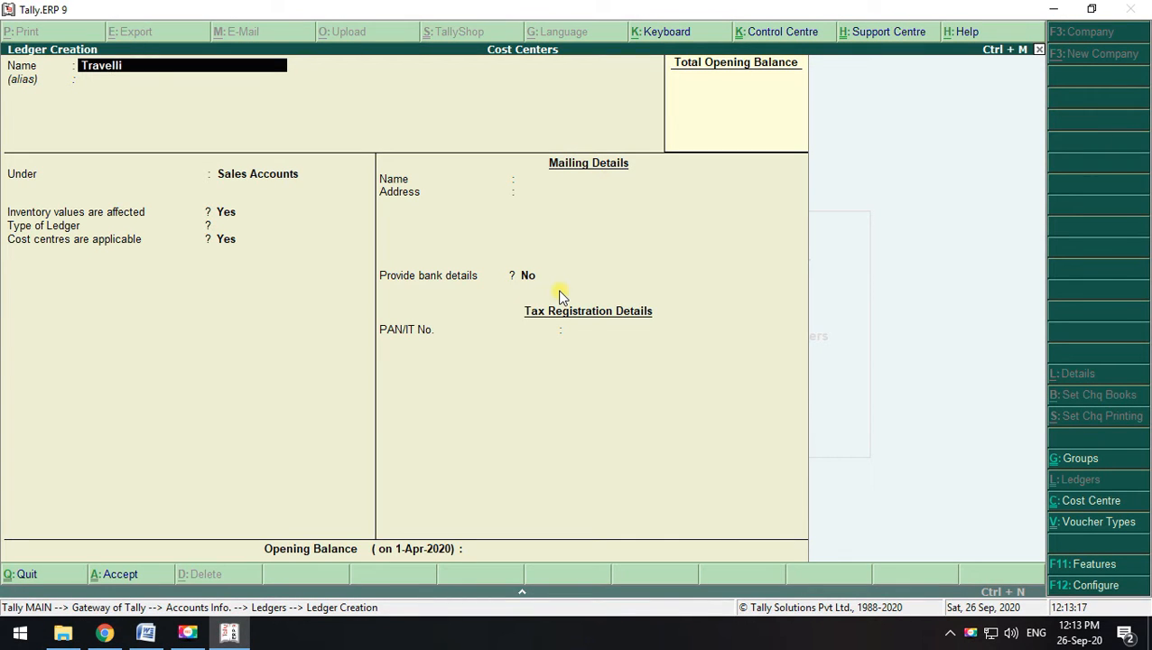
text(ng Ex)
key(Return)
key(Return)
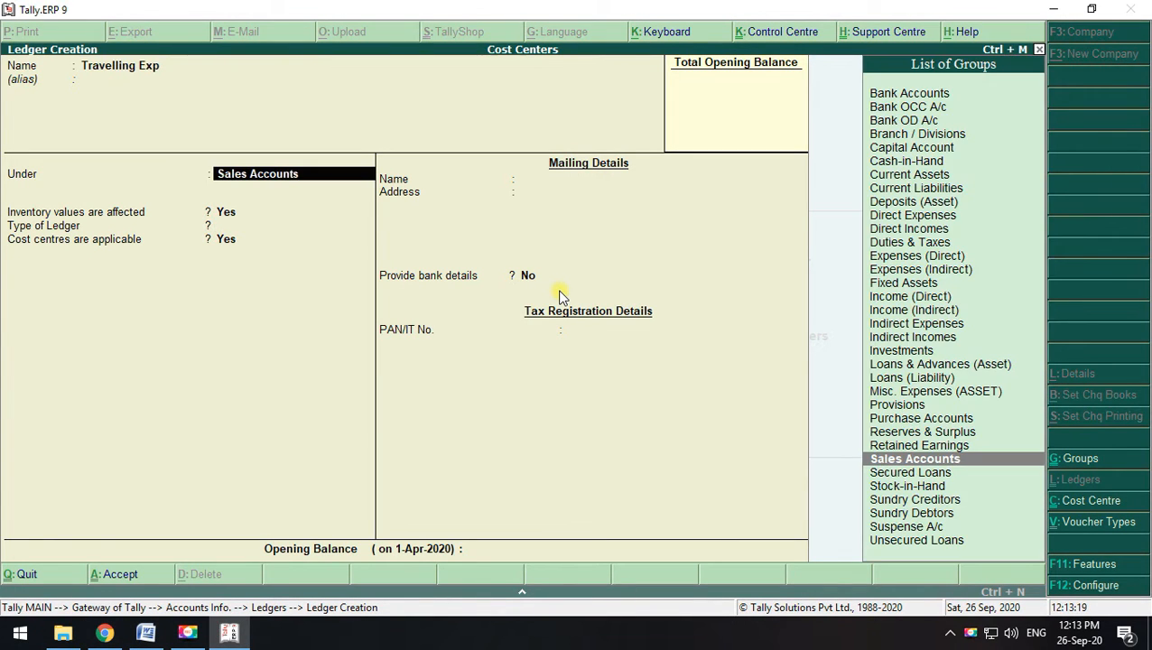
Place Travelling Exp under Indirect Expenses with inventory values No, ledger type Not Applicable and cost centres Yes, and save the ledger
text(ind)
key(Return)
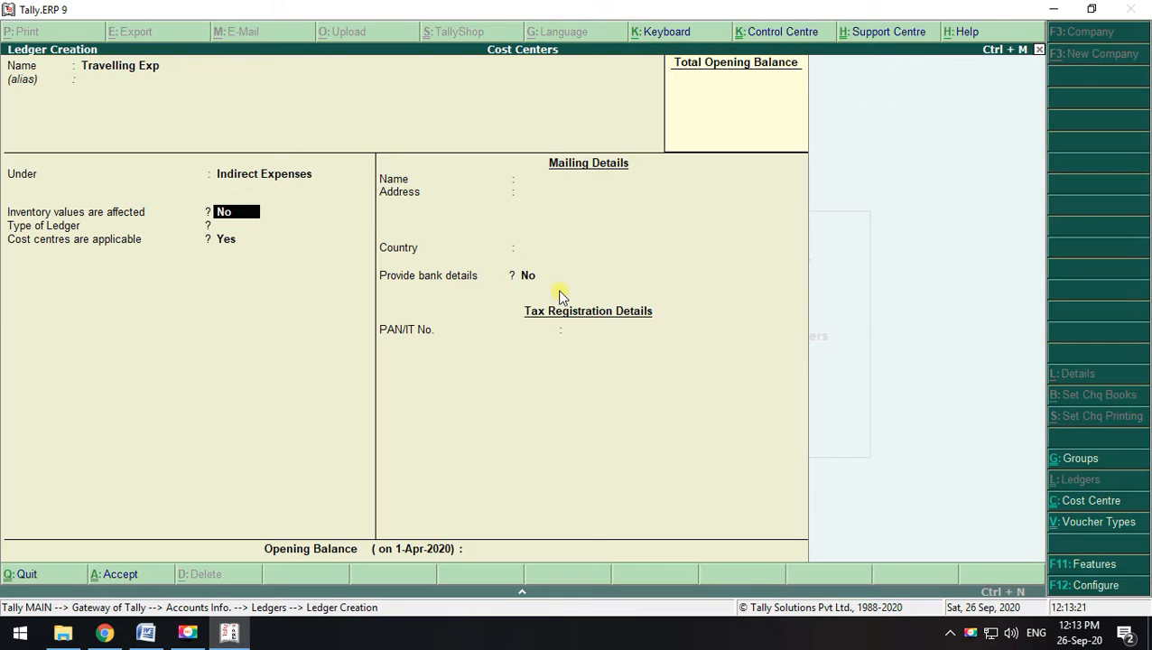
key(Return)
key(Return)
key(Return)
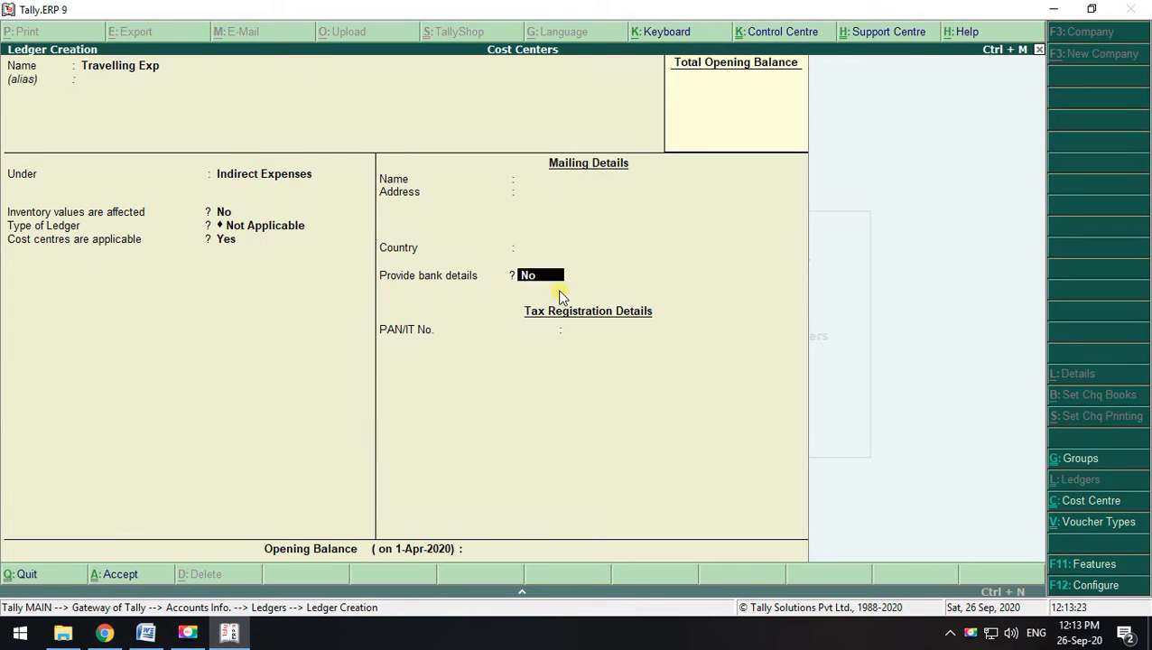
key(Return)
key(Return)
key(Return)
Consult the eighth transaction in Cost Centers.docx and enter a Ravi Traders ledger under Sundry Creditors in Tally.ERP 9
key(alt+Tab)
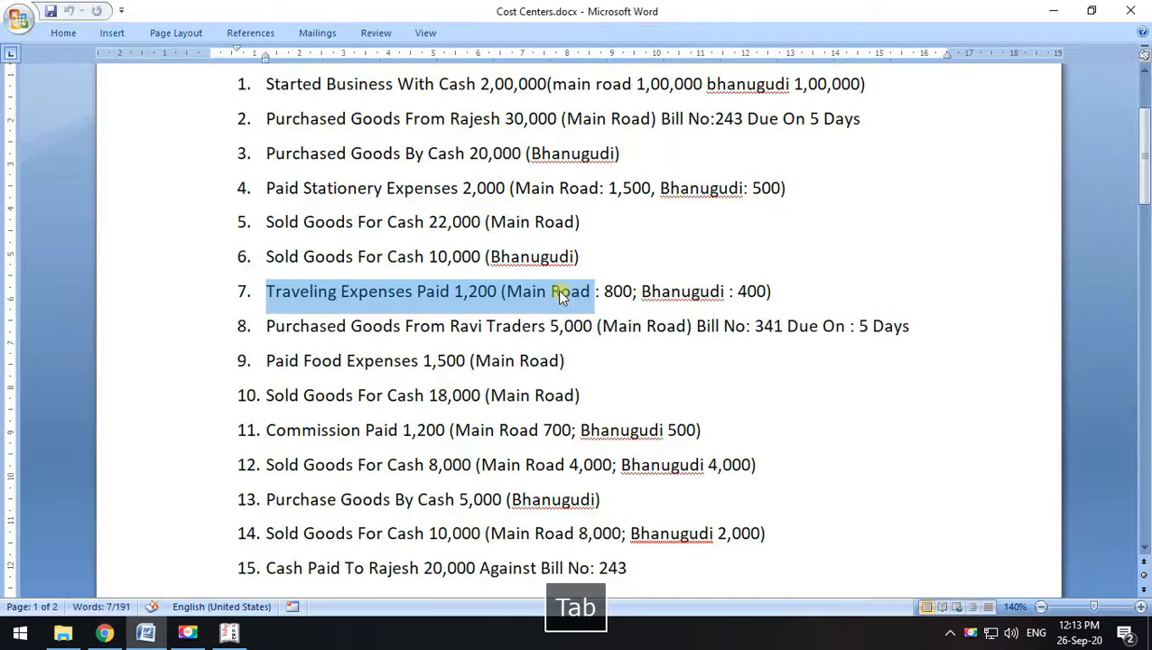
drag(264, 329, 637, 337)
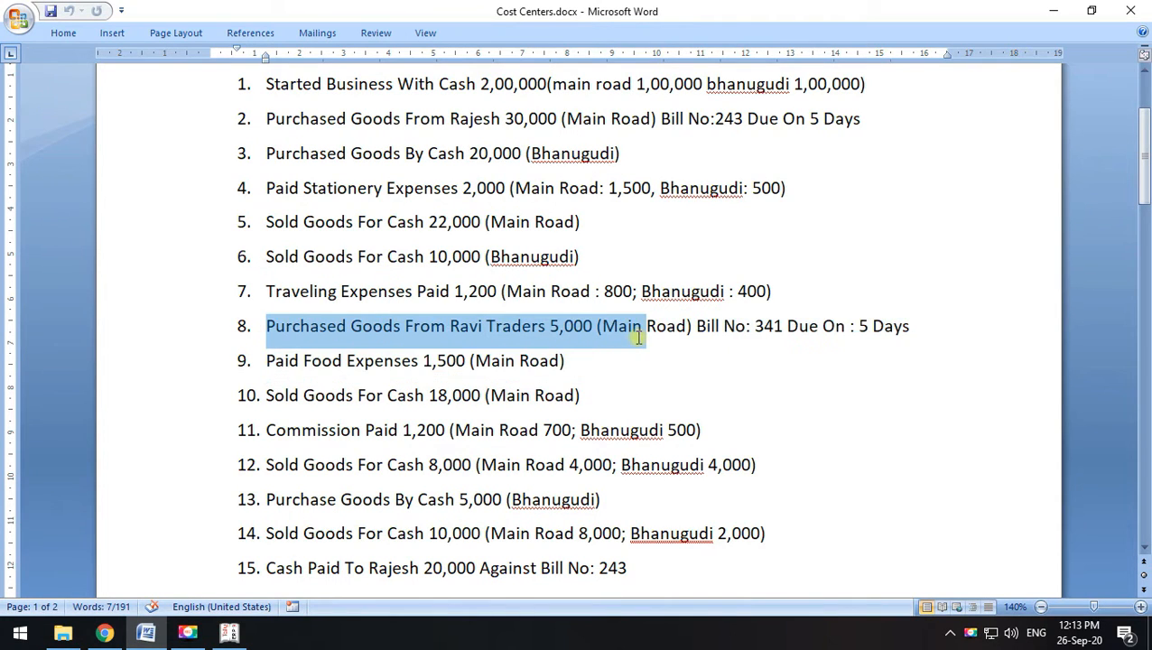
key(alt+Tab)
text(Rav)
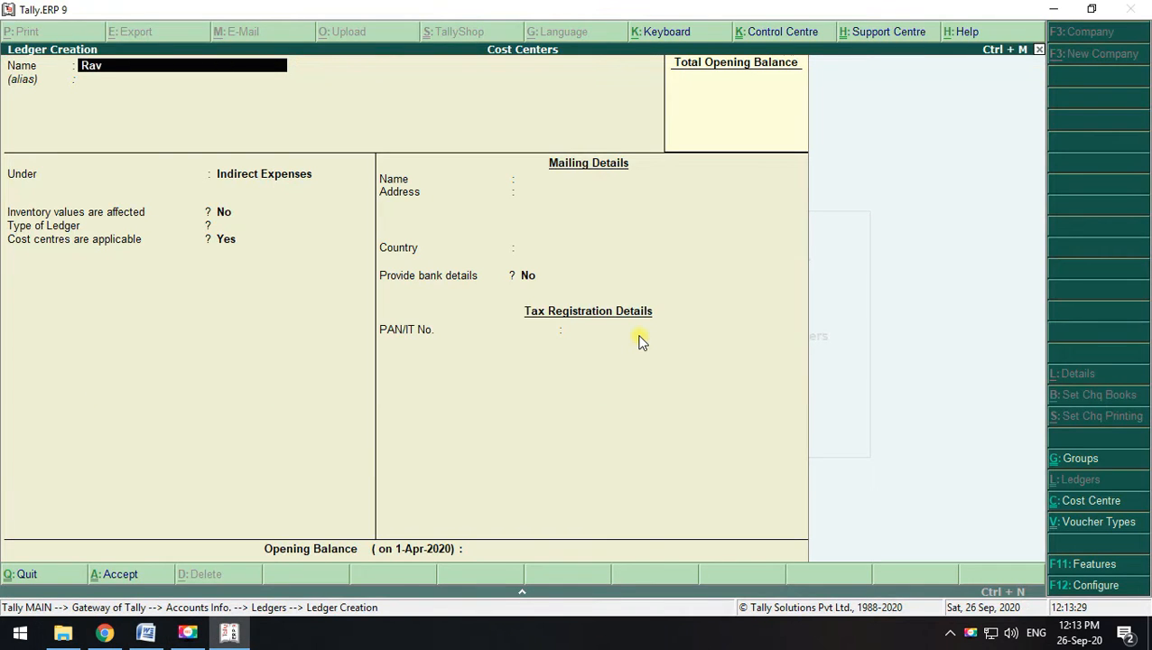
text(i Traders)
key(Return)
key(Return)
text(S)
key(Down)
key(Down)
key(Down)
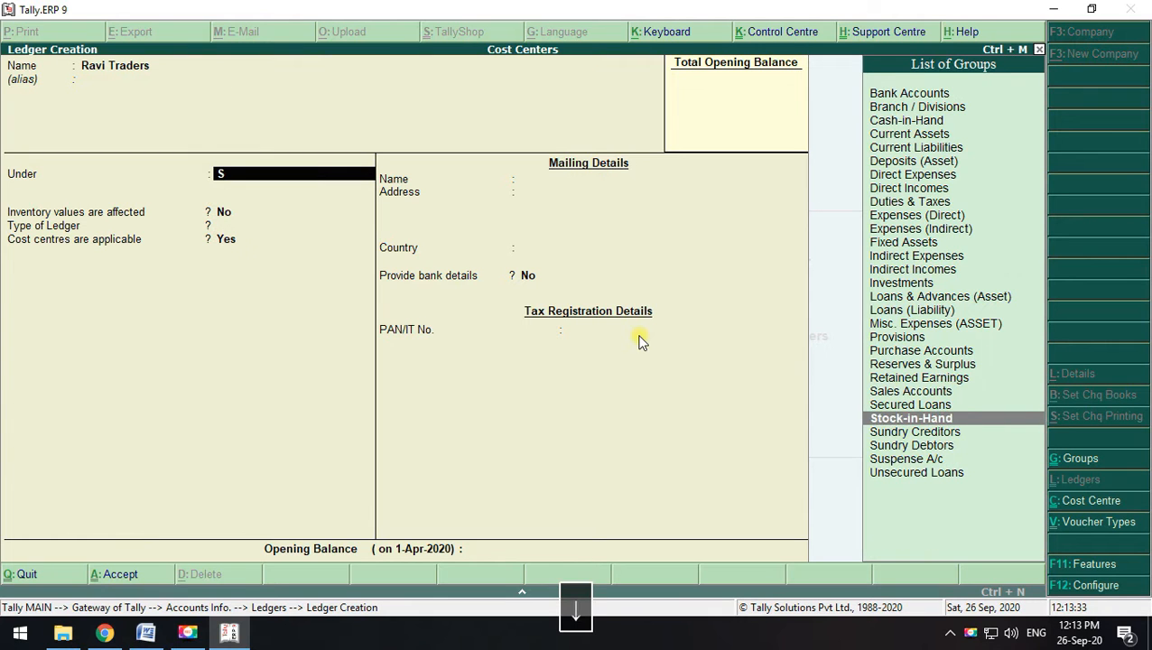
key(Return)
Keep bill-by-bill balances at Yes, leave inventory values and cost centres at No, and save the Ravi Traders ledger
key(Return)
key(Return)
key(Return)
key(Return)
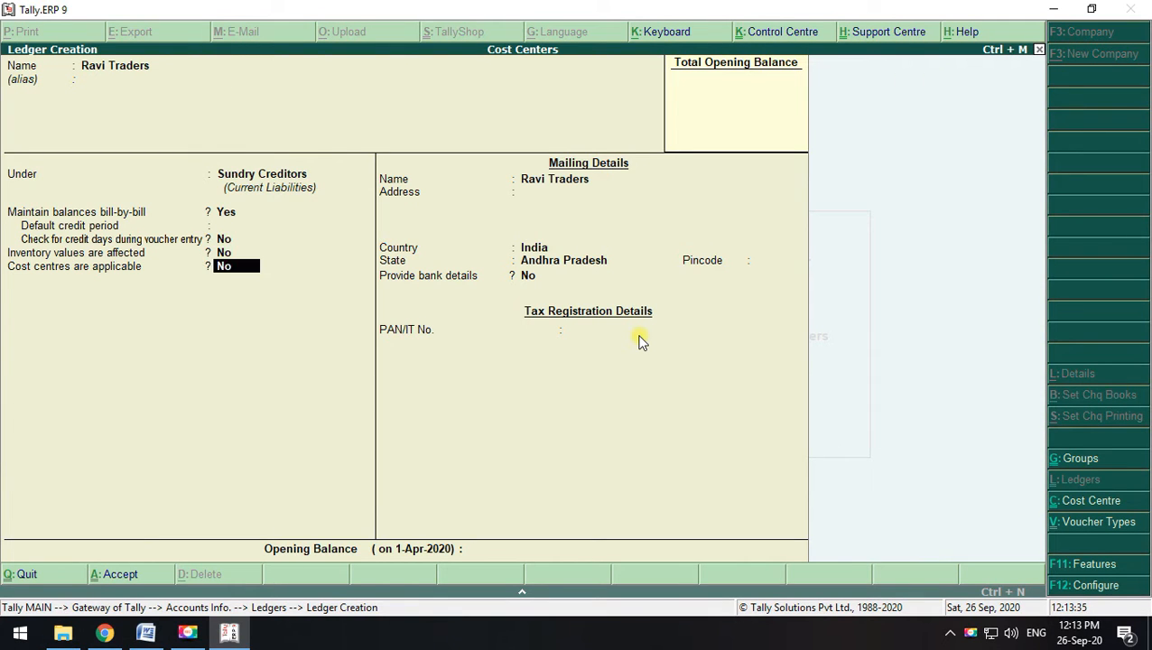
key(Return)
key(Return)
key(Return)
key(Return)
key(Return)
key(Return)
key(Return)
key(Return)
key(Return)
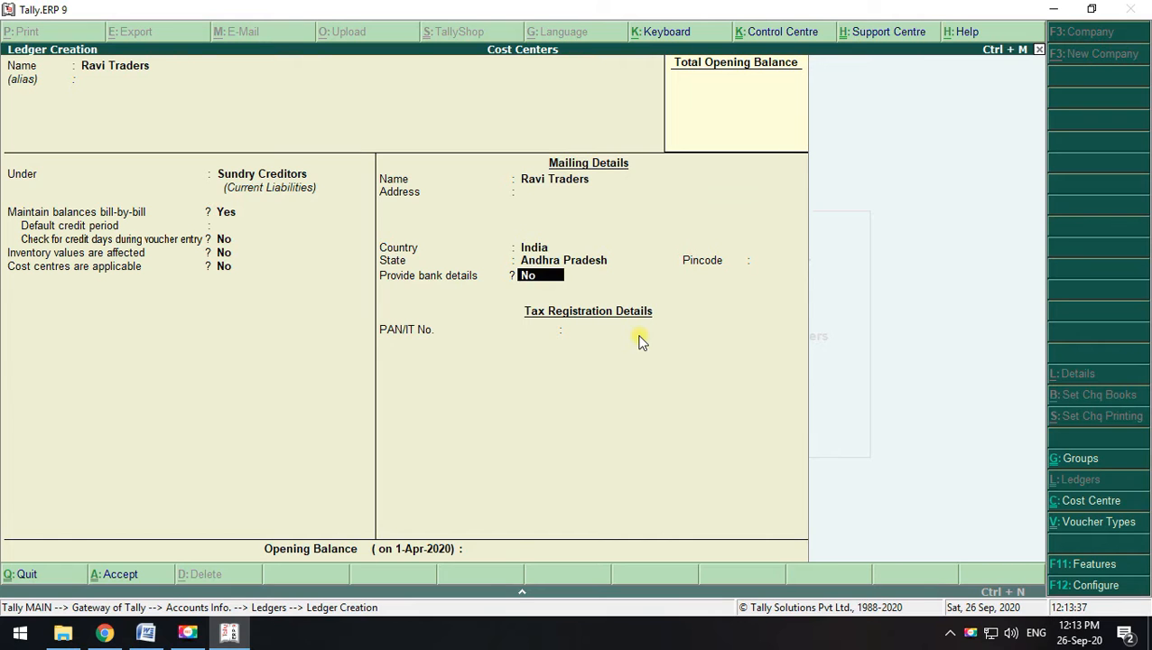
key(Return)
Consult the ninth transaction in Cost Centers.docx and name the new ledger Food Expenses in Tally.ERP 9
key(alt+Tab)
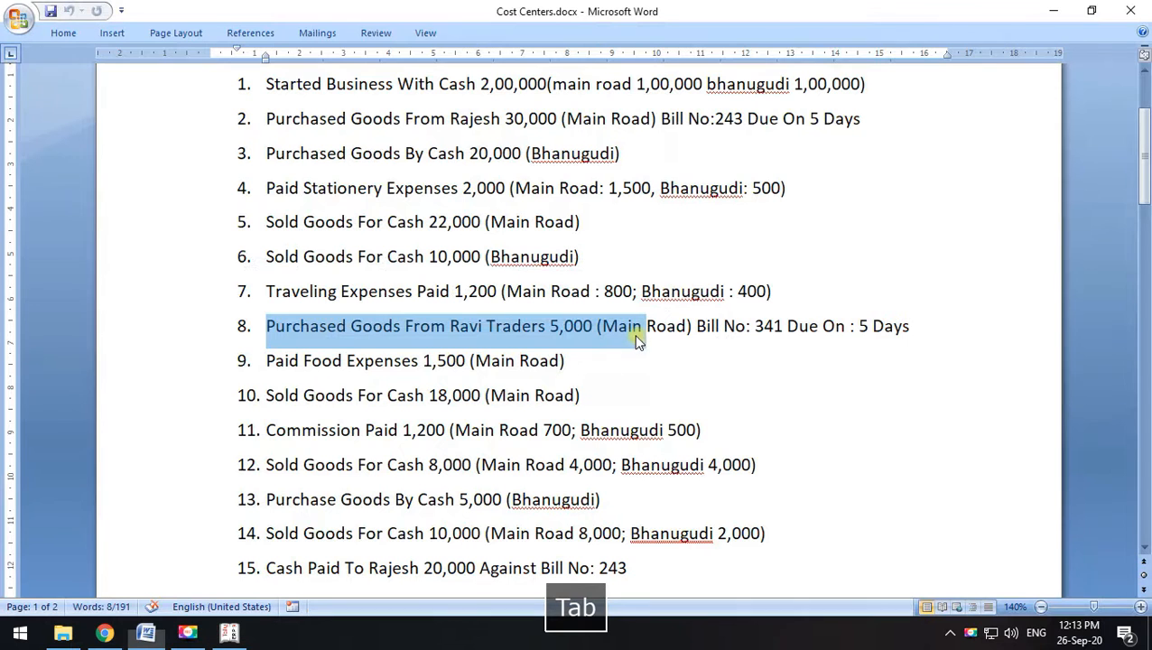
drag(583, 361, 245, 362)
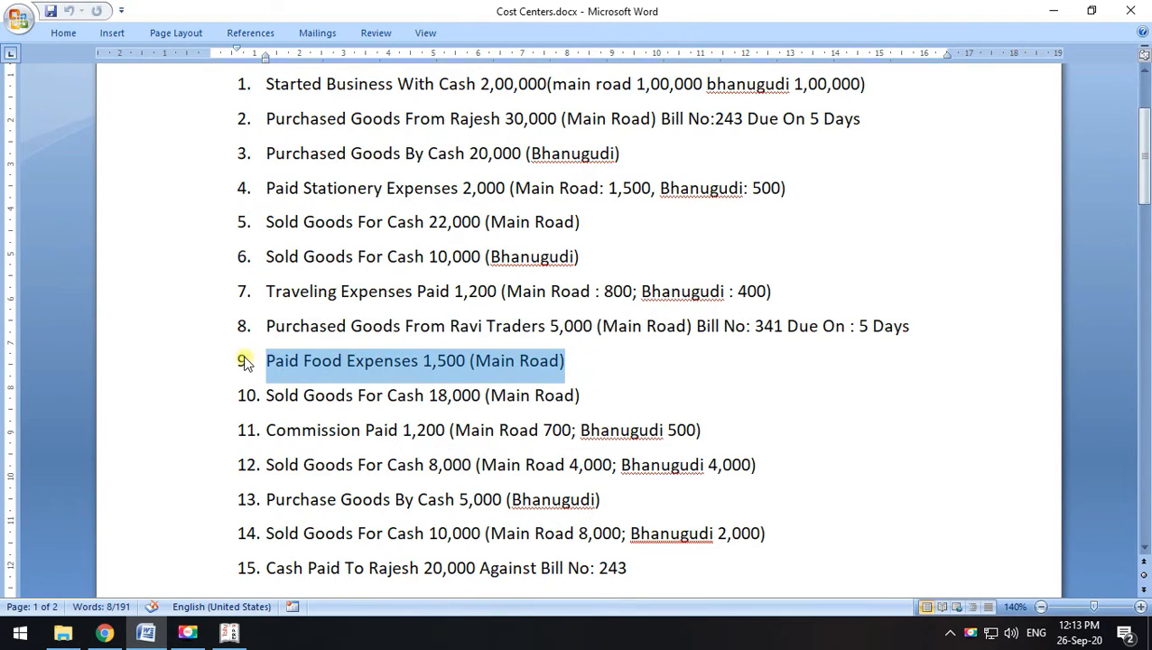
key(alt+Tab)
text(Food Expe)
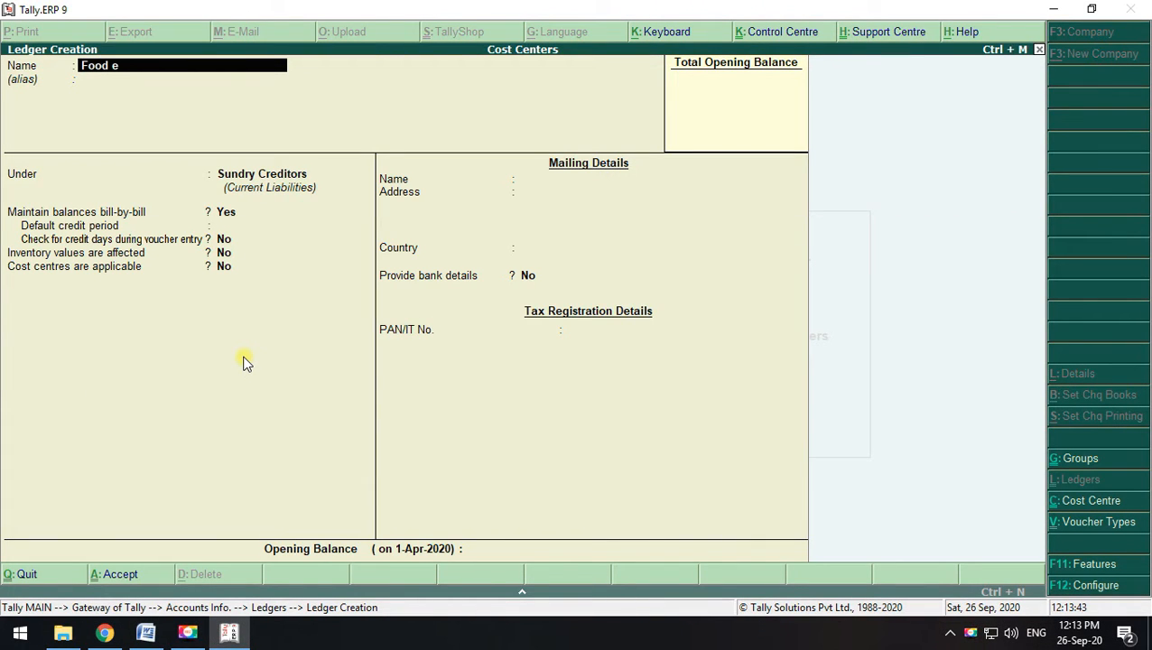
text(nses)
key(Return)
Place Food Expenses under Indirect Expenses with inventory values No, ledger type Not Applicable and cost centres Yes, and save the ledger
text(I)
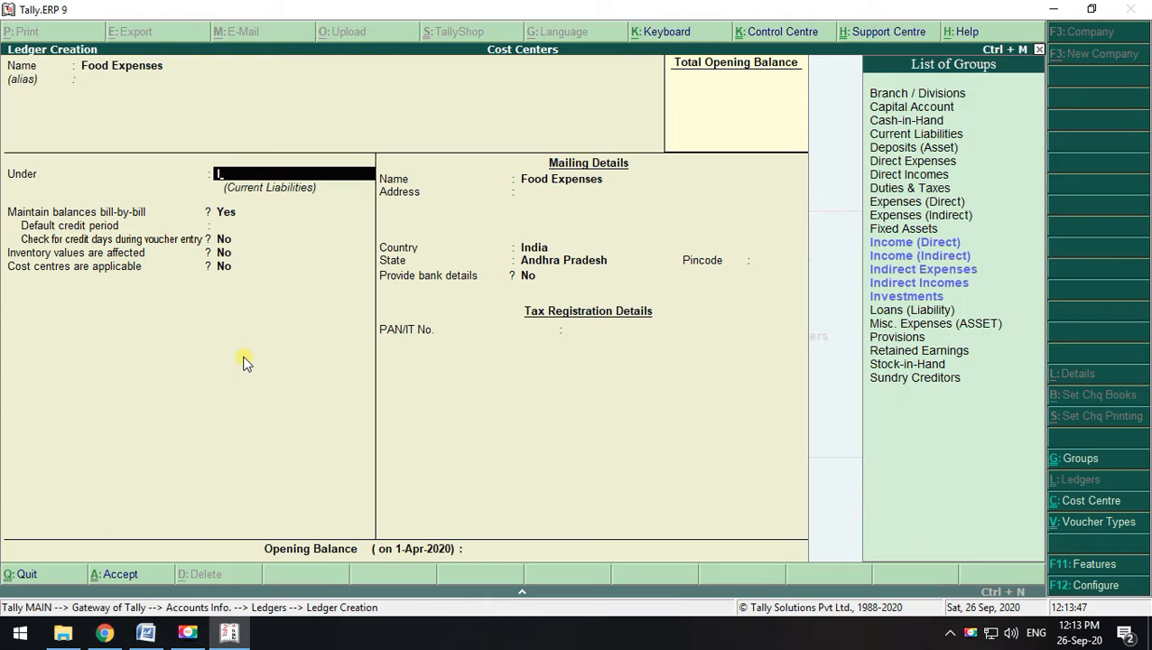
key(Down)
key(Down)
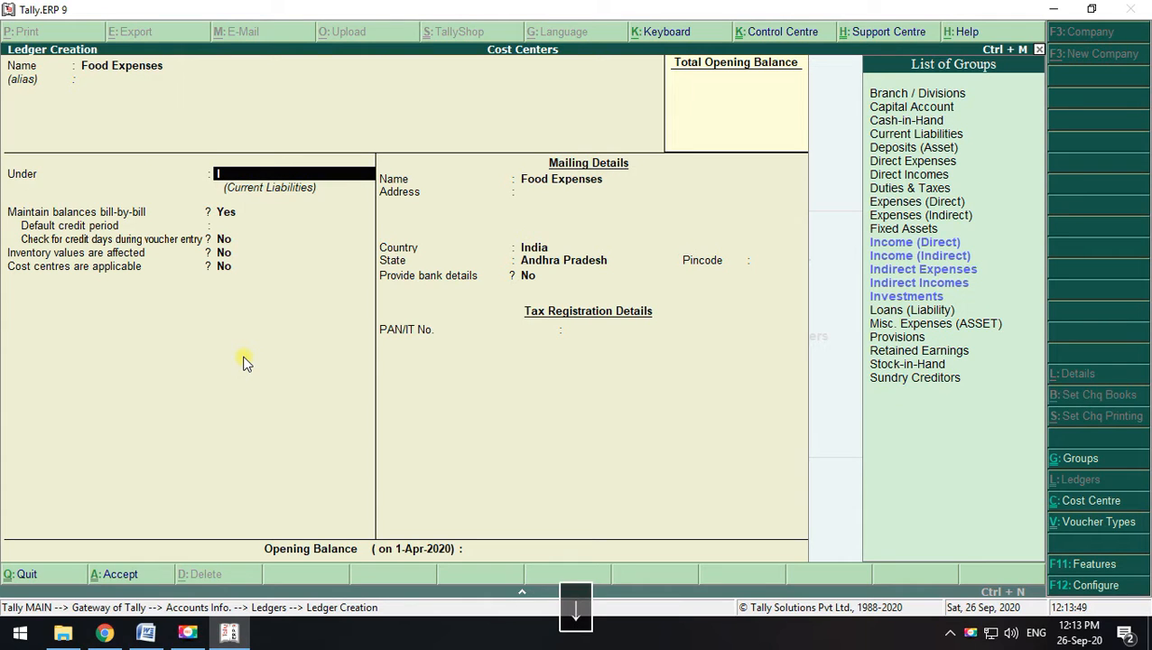
key(Return)
key(Return)
key(Return)
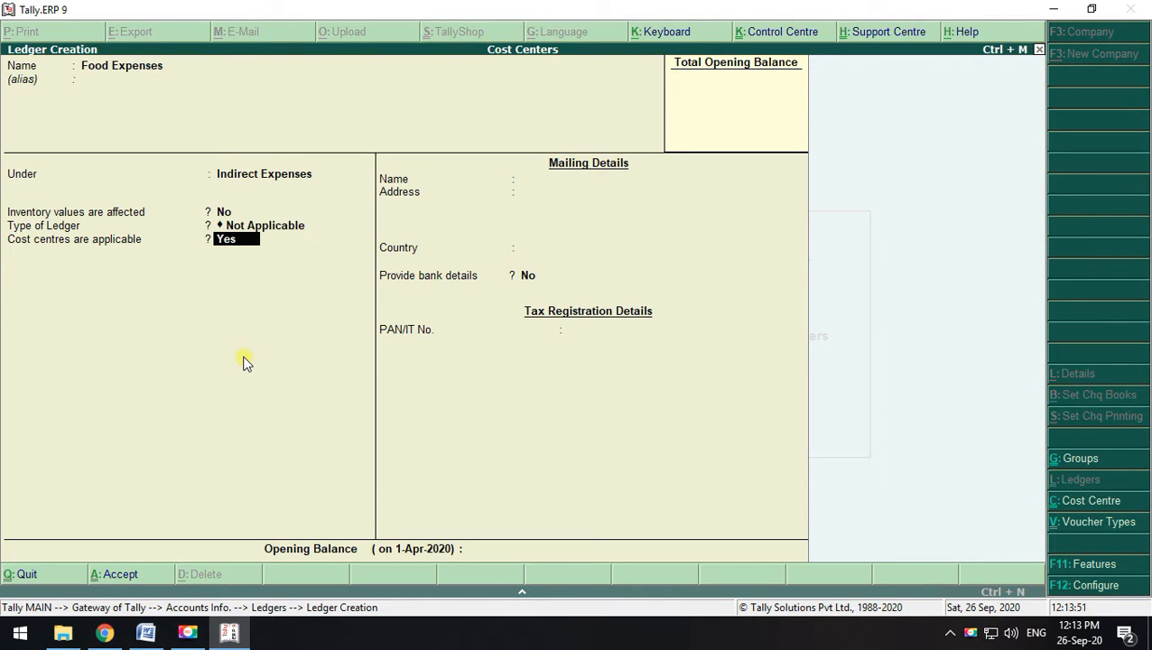
key(Return)
key(Return)
key(Return)
key(Return)
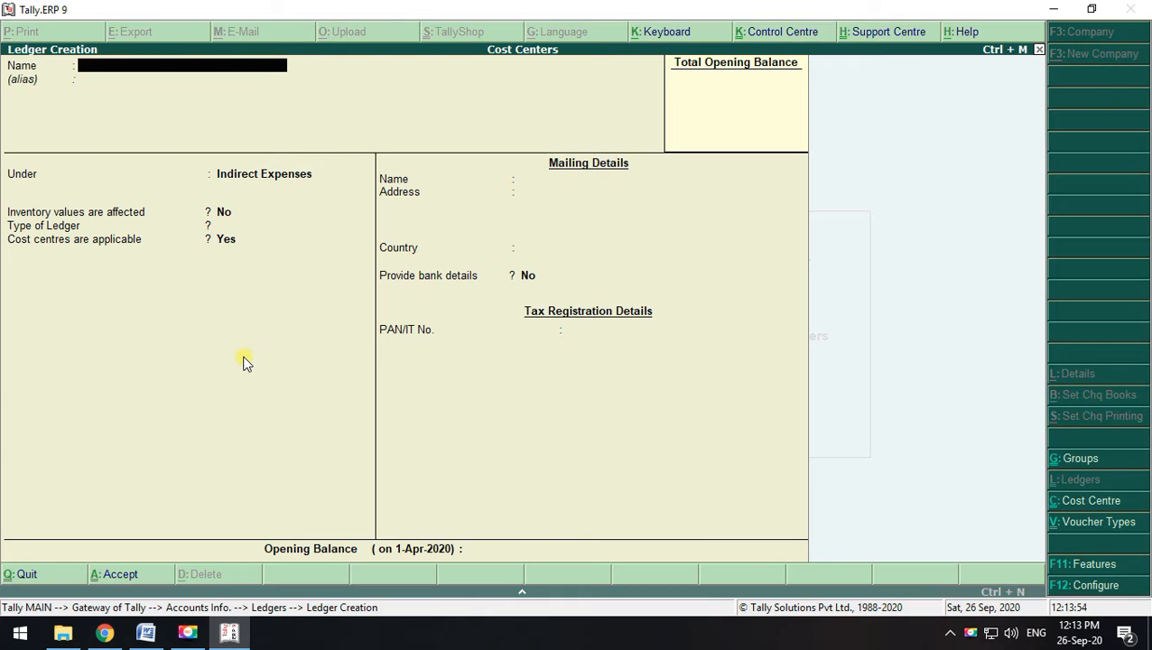
Consult the tenth and eleventh transactions in Cost Centers.docx and name the new ledger Commission in Tally.ERP 9
key(alt+Tab)
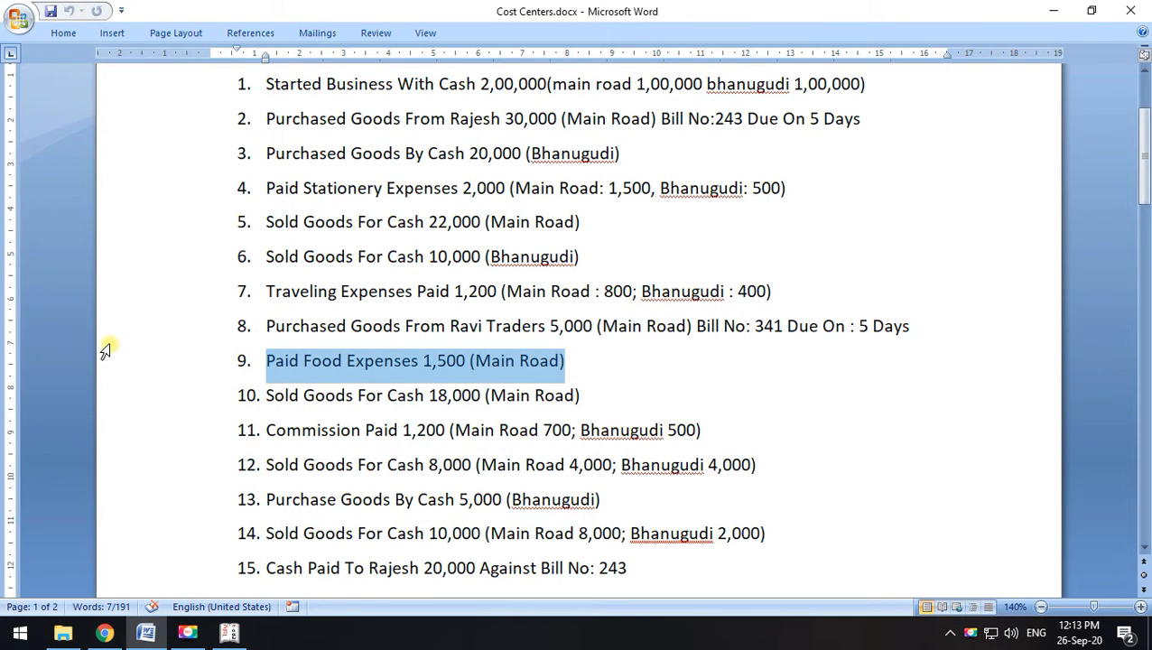
click(579, 362)
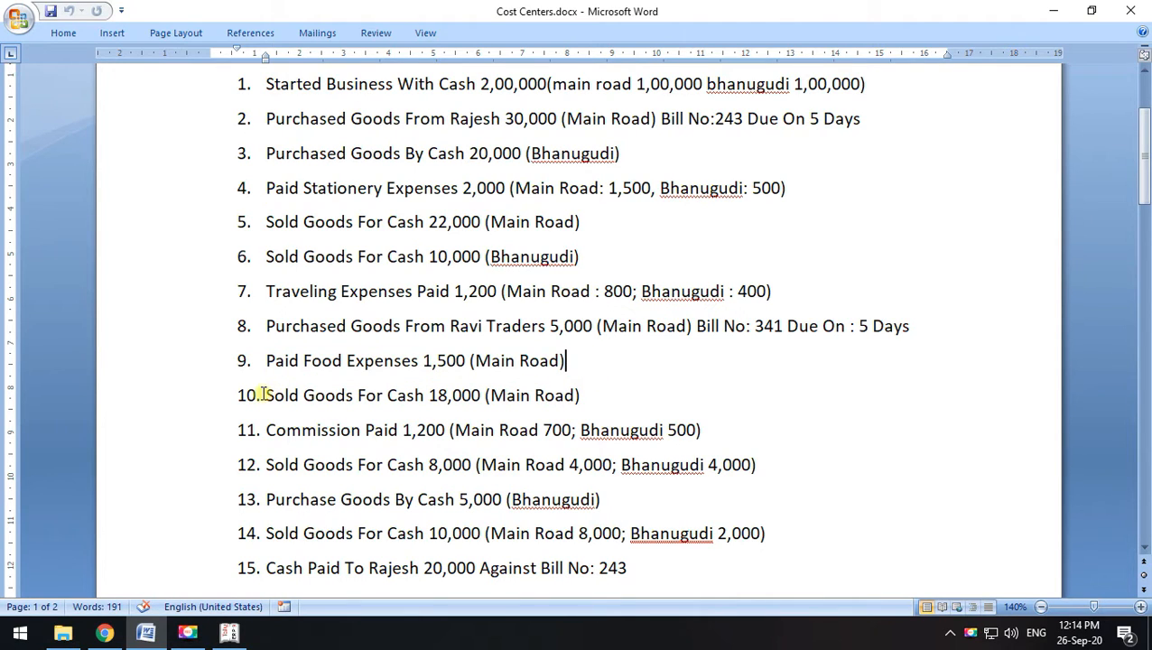
drag(265, 394, 576, 385)
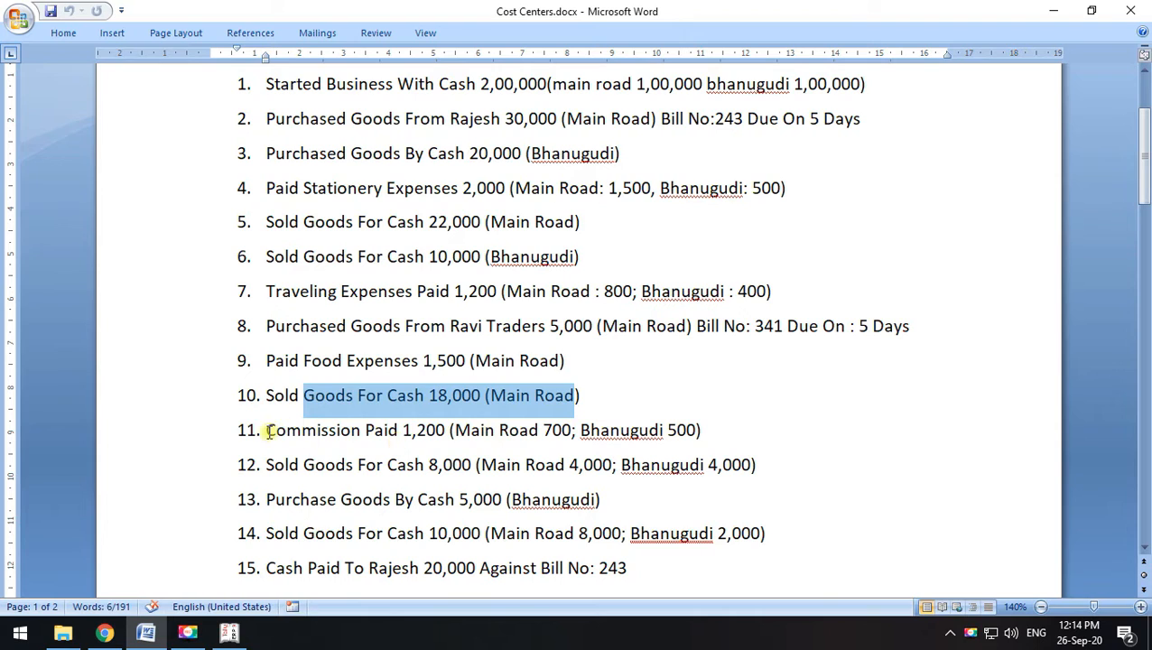
drag(268, 430, 474, 442)
key(alt+Tab)
text(Co)
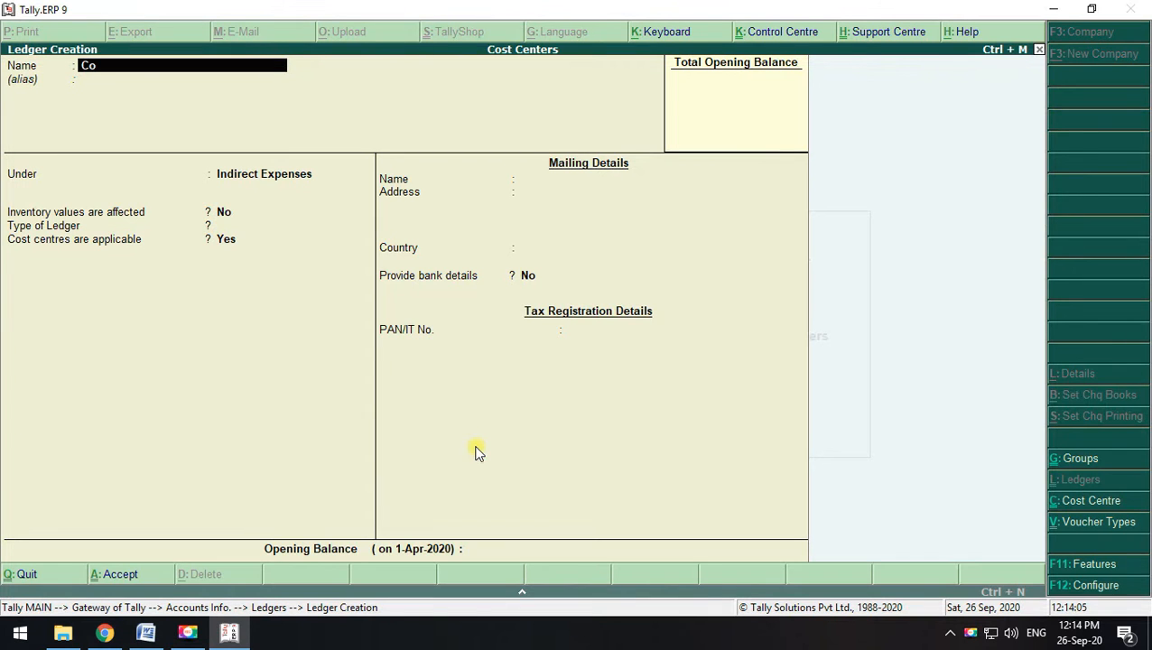
text(mmission)
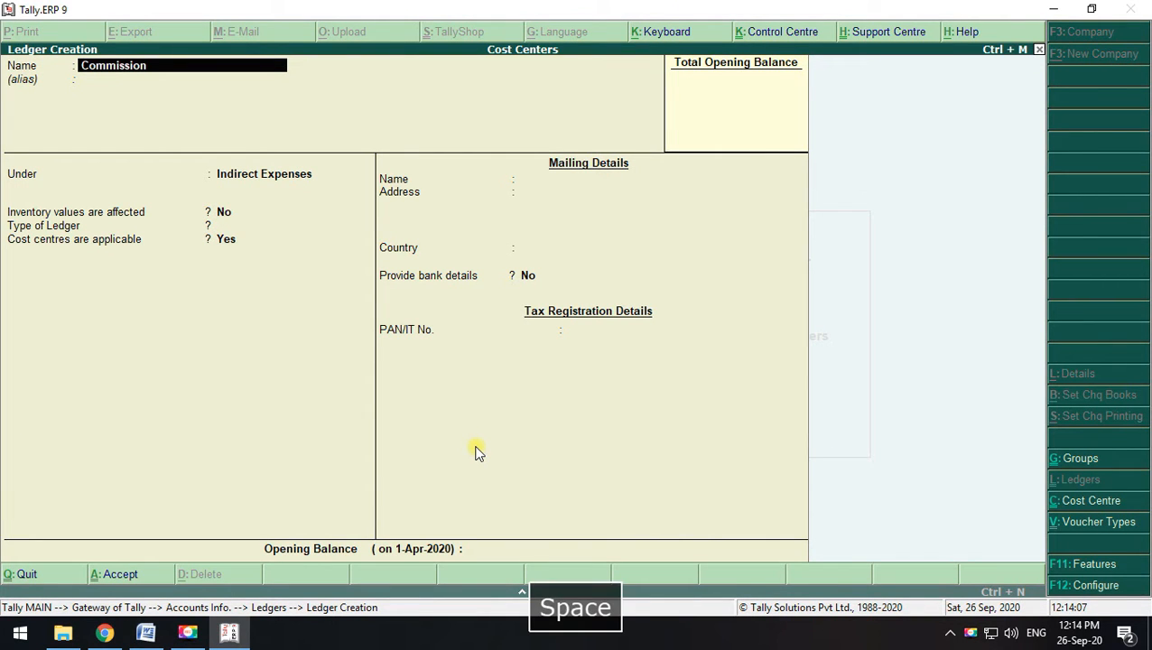
key(Return)
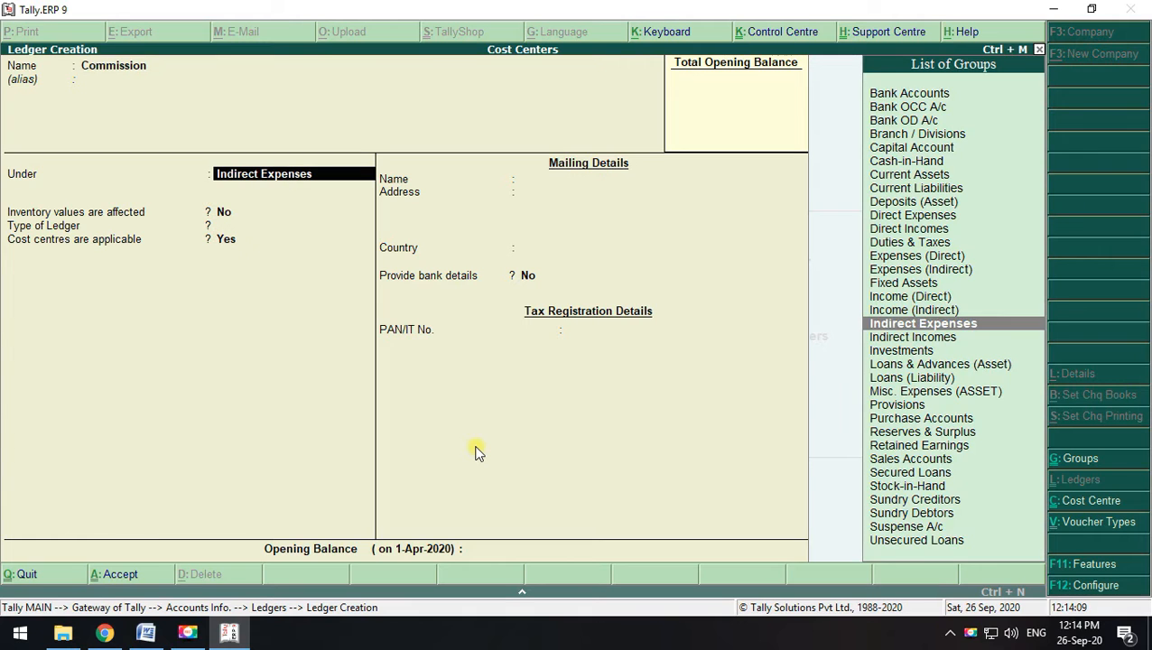
Keep Commission under Indirect Expenses with inventory values No, ledger type Not Applicable and cost centres Yes, and save the ledger
key(Return)
key(Return)
key(Return)
key(Return)
key(Return)
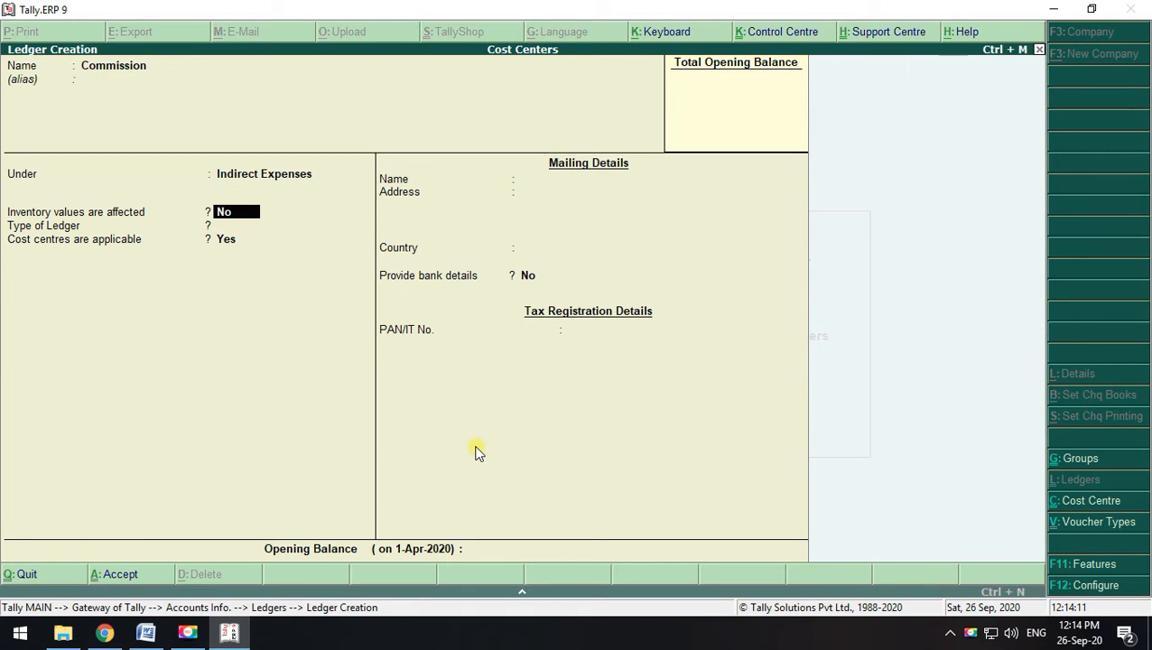
key(Return)
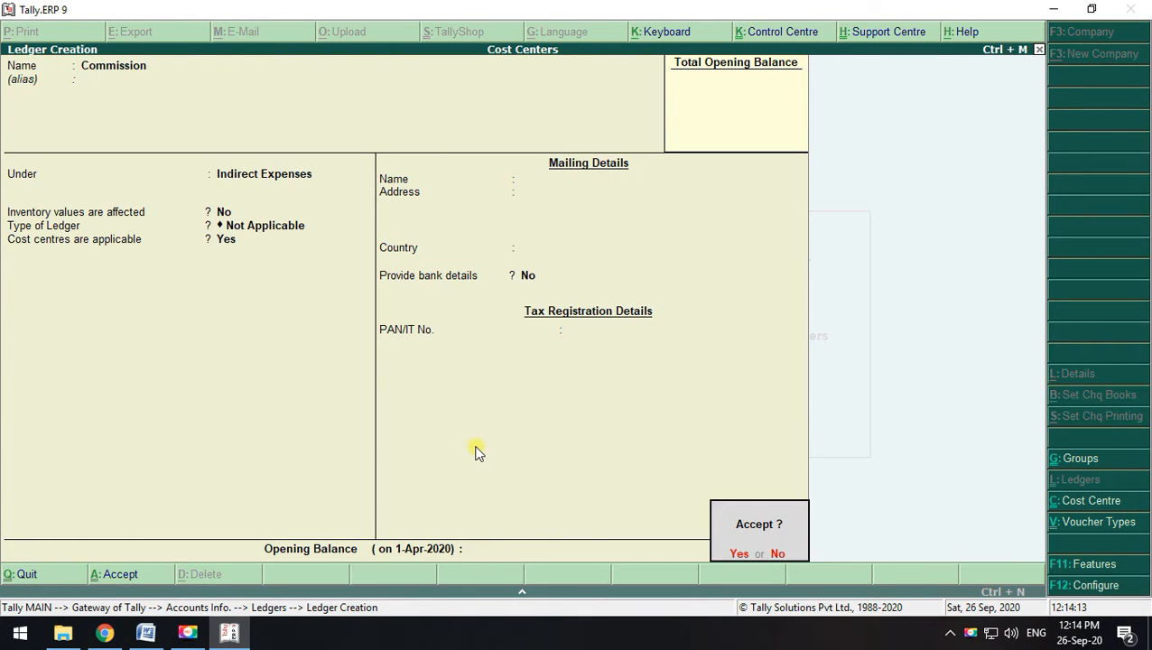
key(Return)
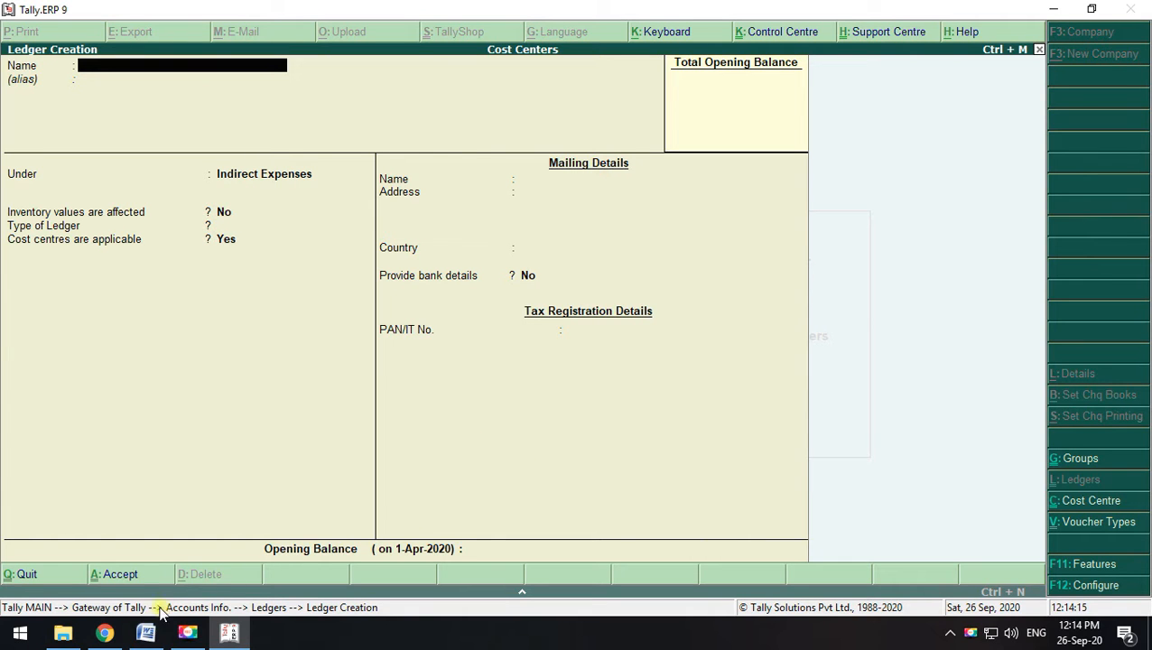
Review the twelfth to fifteenth transactions in Cost Centers.docx for any ledgers still missing
click(147, 632)
scroll(469, 388, down, 1)
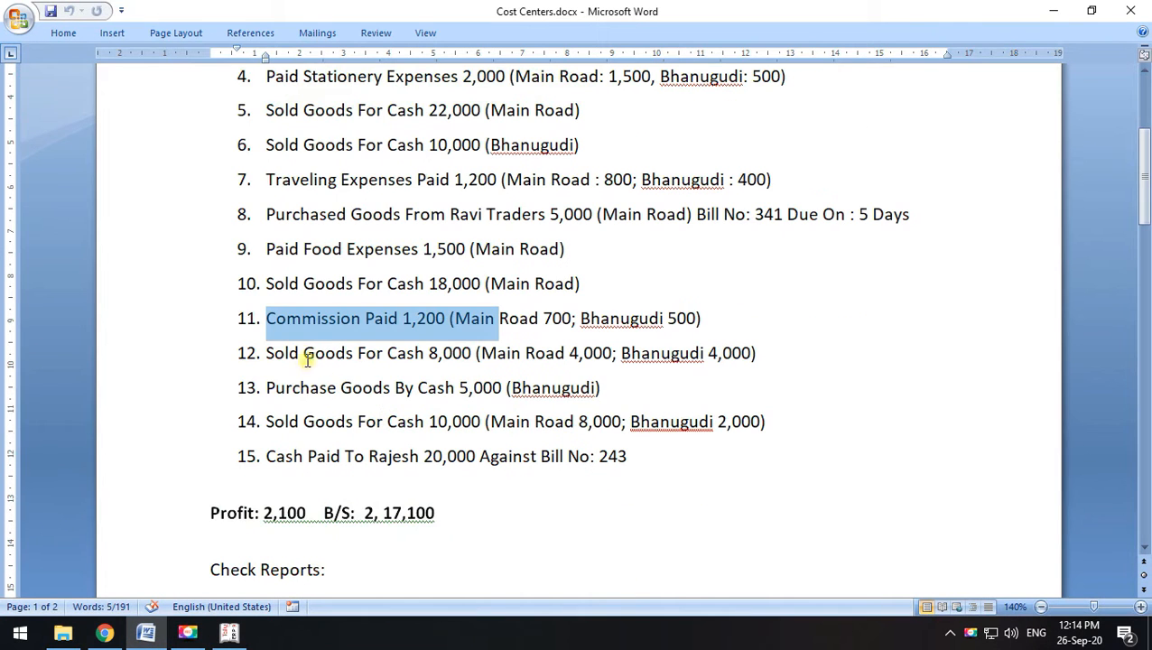
drag(291, 354, 456, 360)
drag(309, 388, 456, 390)
drag(328, 422, 483, 423)
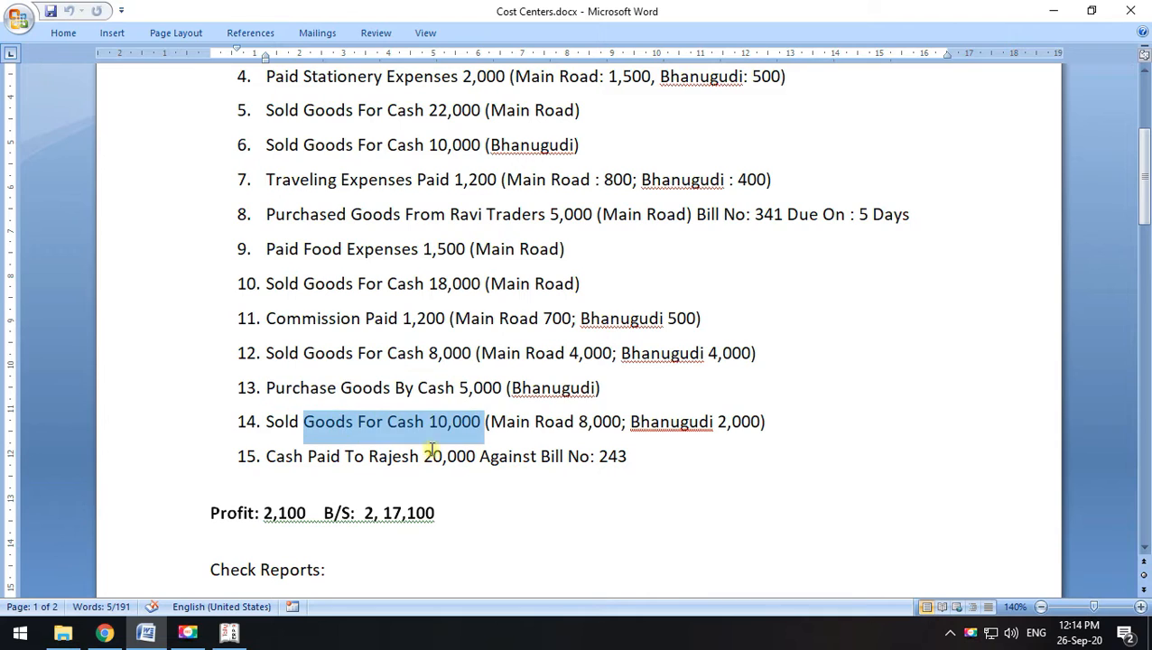
drag(269, 458, 397, 463)
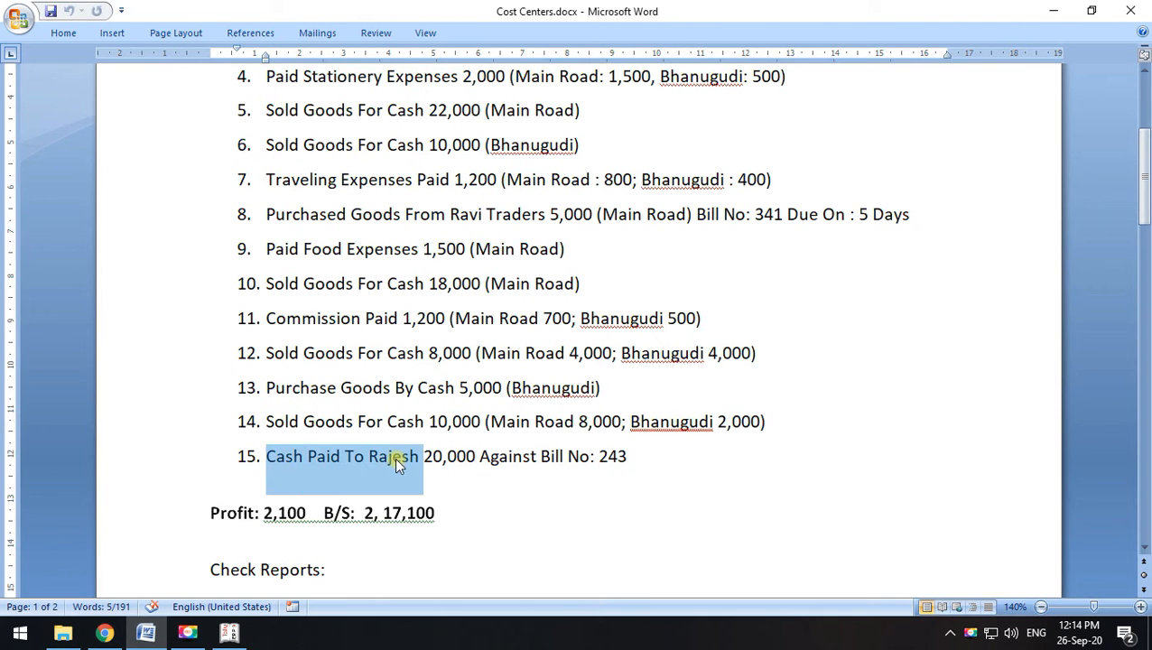
click(677, 471)
Leave ledger creation in Tally.ERP 9 and review the single-ledger display list to check all created ledgers
key(alt+Tab)
key(Escape)
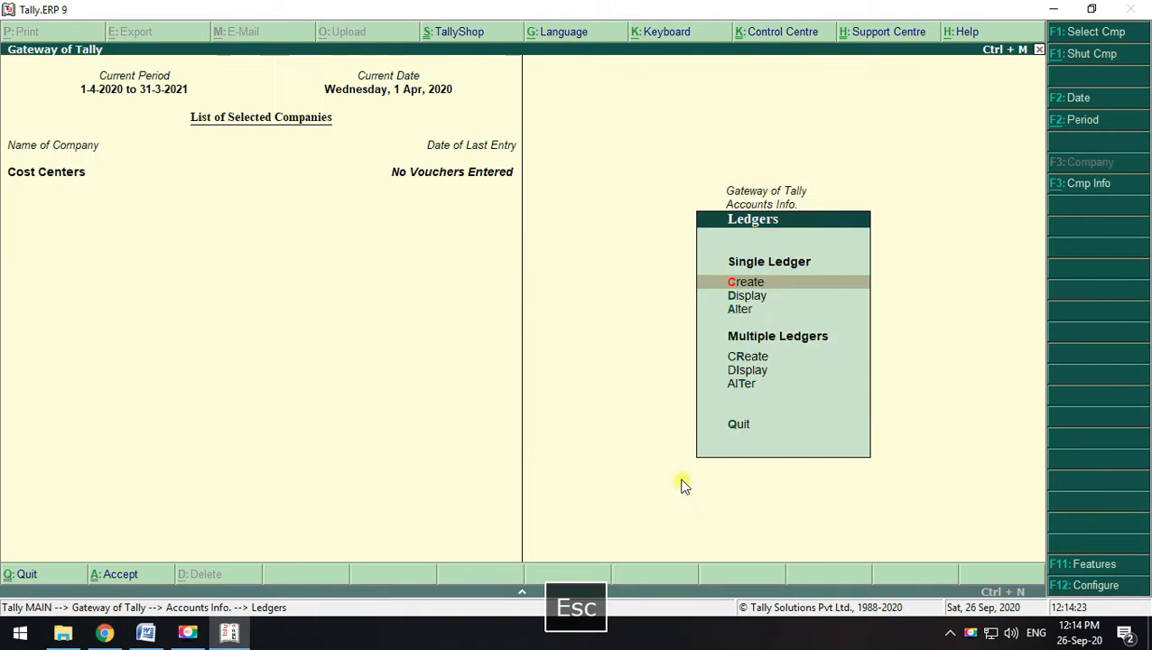
key(Escape)
key(Escape)
key(Escape)
key(a)
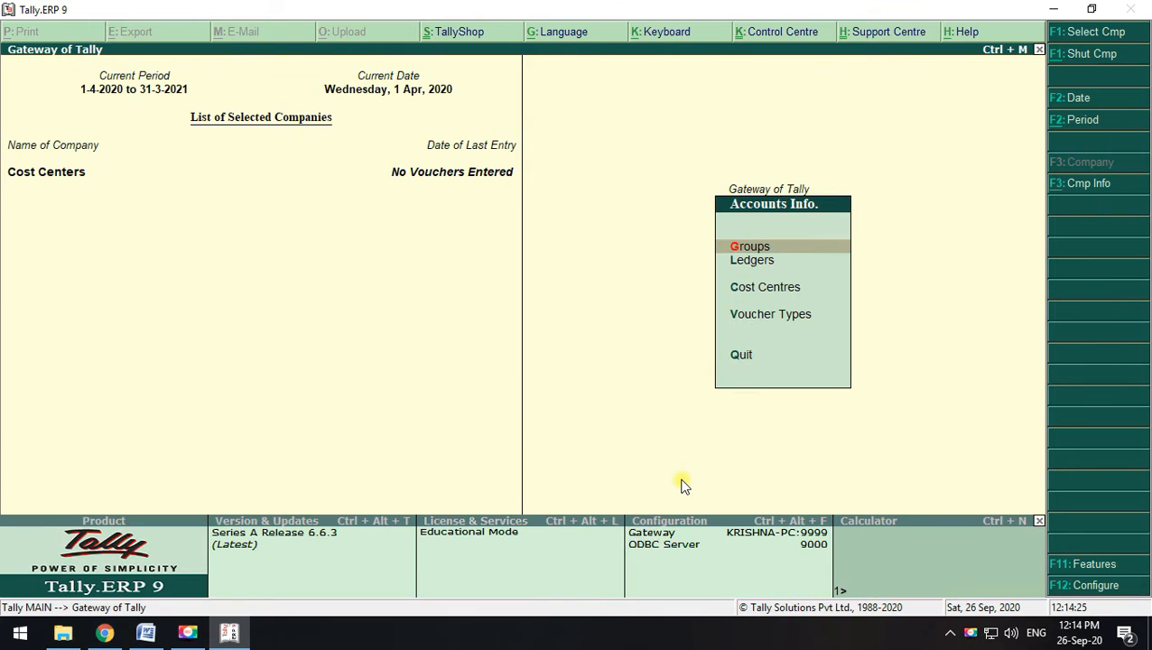
key(l)
key(Down)
key(Down)
key(Up)
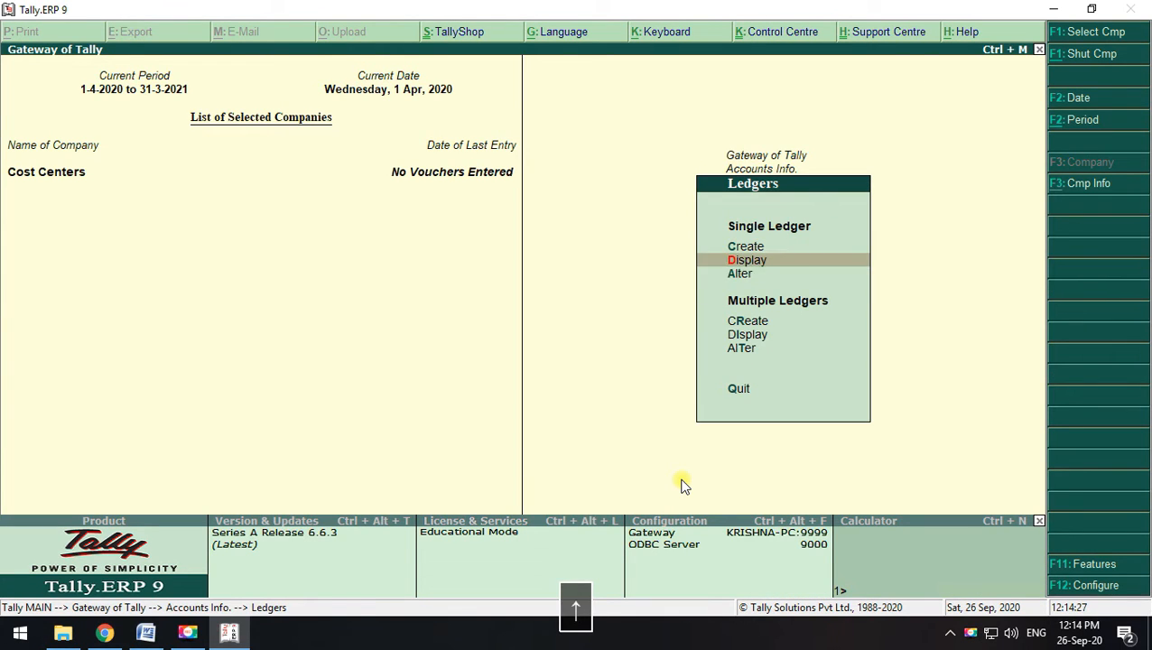
key(Return)
key(Down)
key(Down)
key(Down)
key(Down)
key(Down)
key(Down)
key(Down)
key(Down)
key(Down)
key(Down)
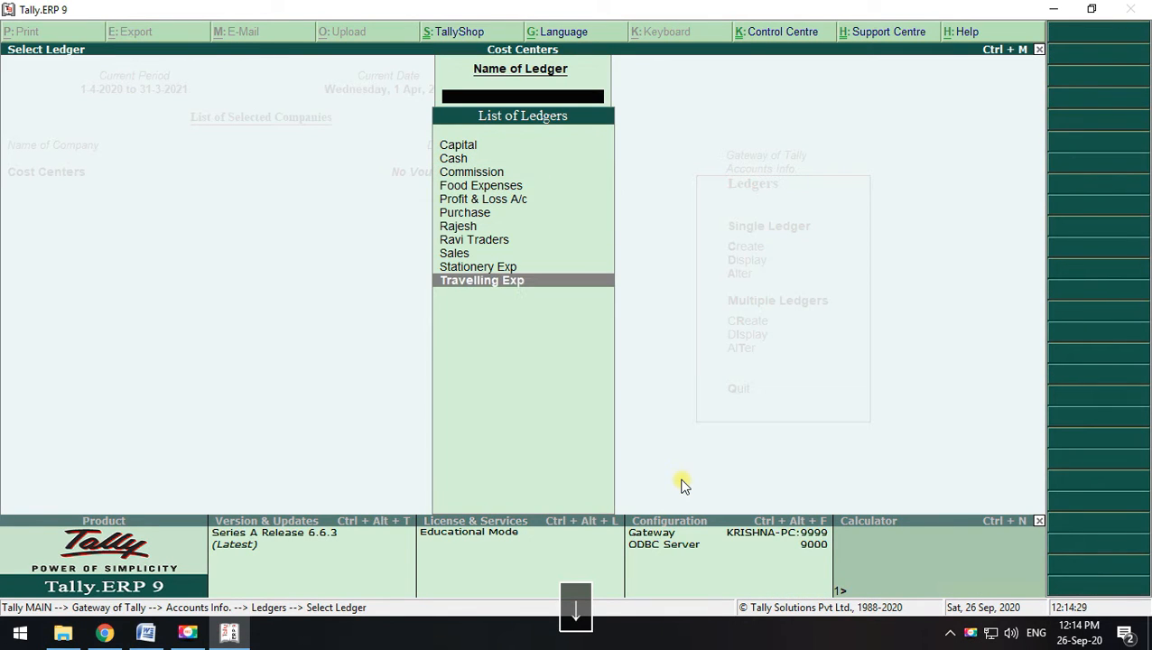
key(Escape)
key(Escape)
Open accounting voucher entry from the Gateway of Tally and consult the first transaction in Cost Centers.docx
key(Down)
key(Down)
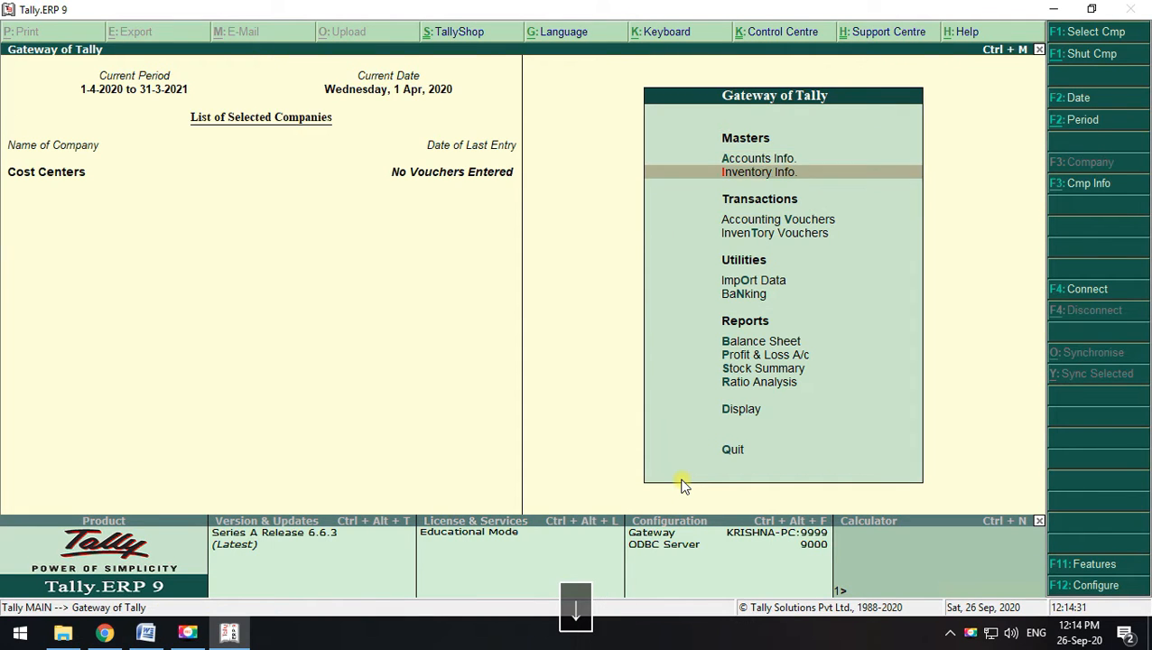
key(Return)
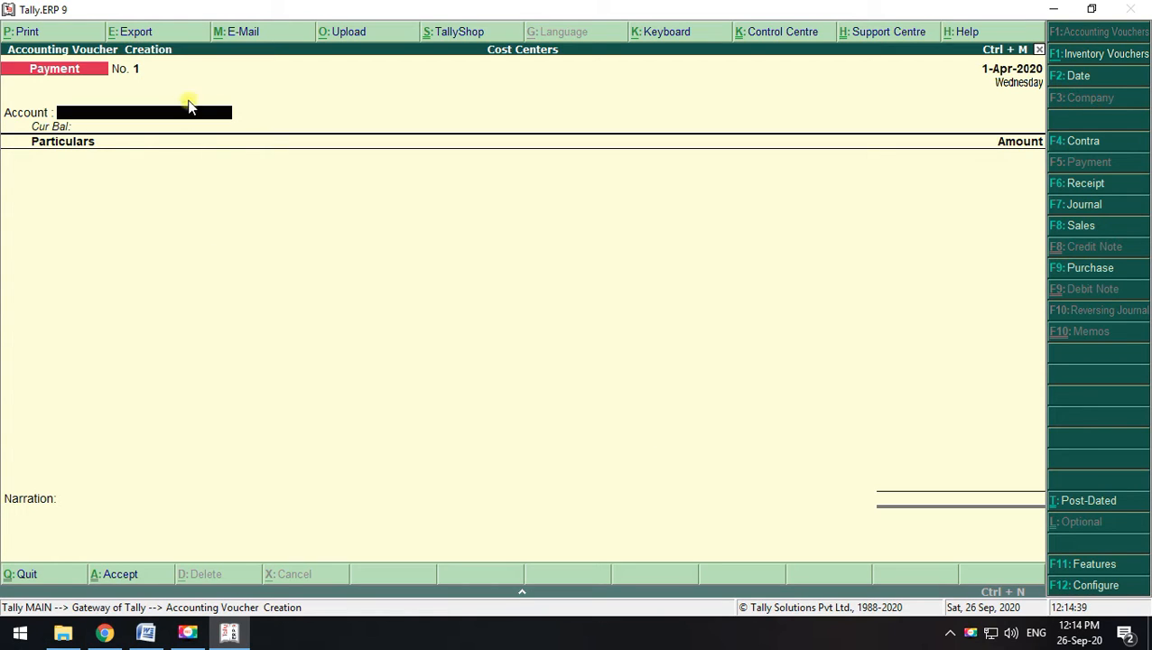
key(alt+Tab)
scroll(377, 469, up, 3)
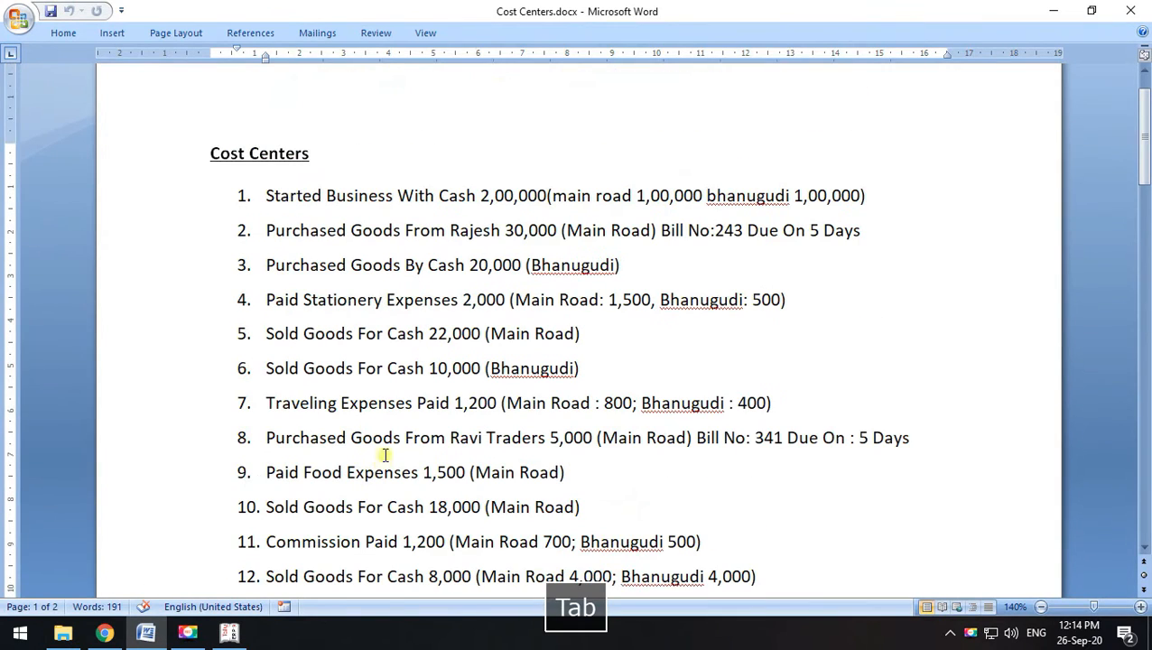
mouse_move(260, 195)
mouse_down()
mouse_move(882, 185)
mouse_move(457, 225)
mouse_move(273, 193)
mouse_up()
click(901, 182)
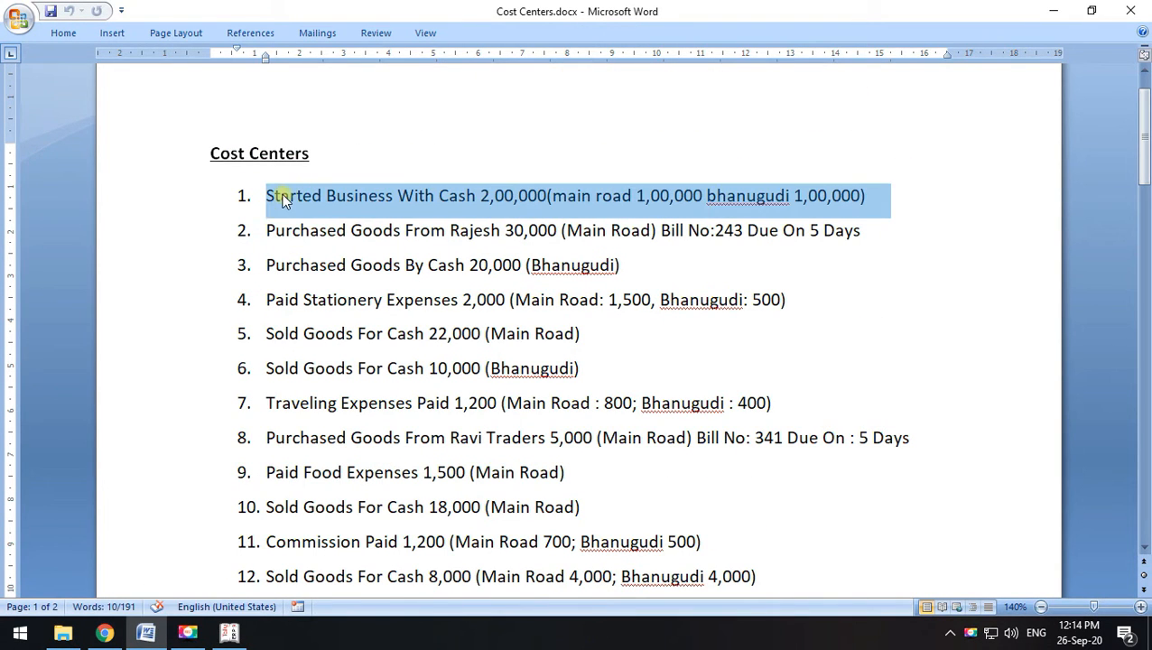
Start a receipt voucher in Tally.ERP 9 with Cash as the account and Capital as the credited ledger
key(alt+Tab)
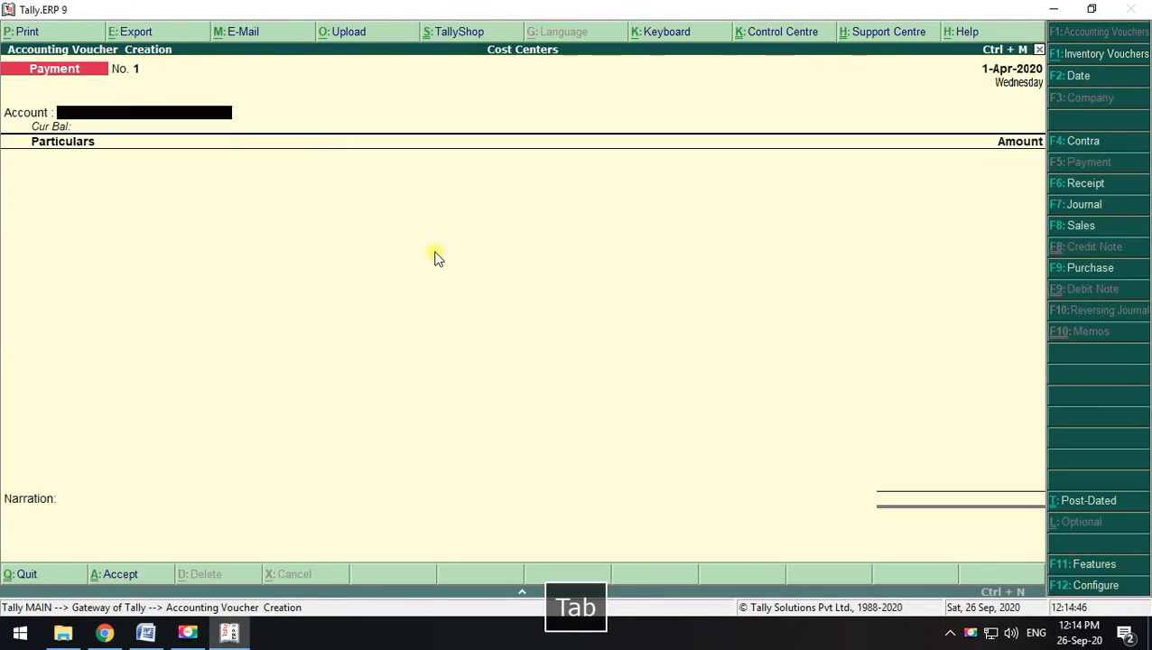
click(1082, 186)
key(space)
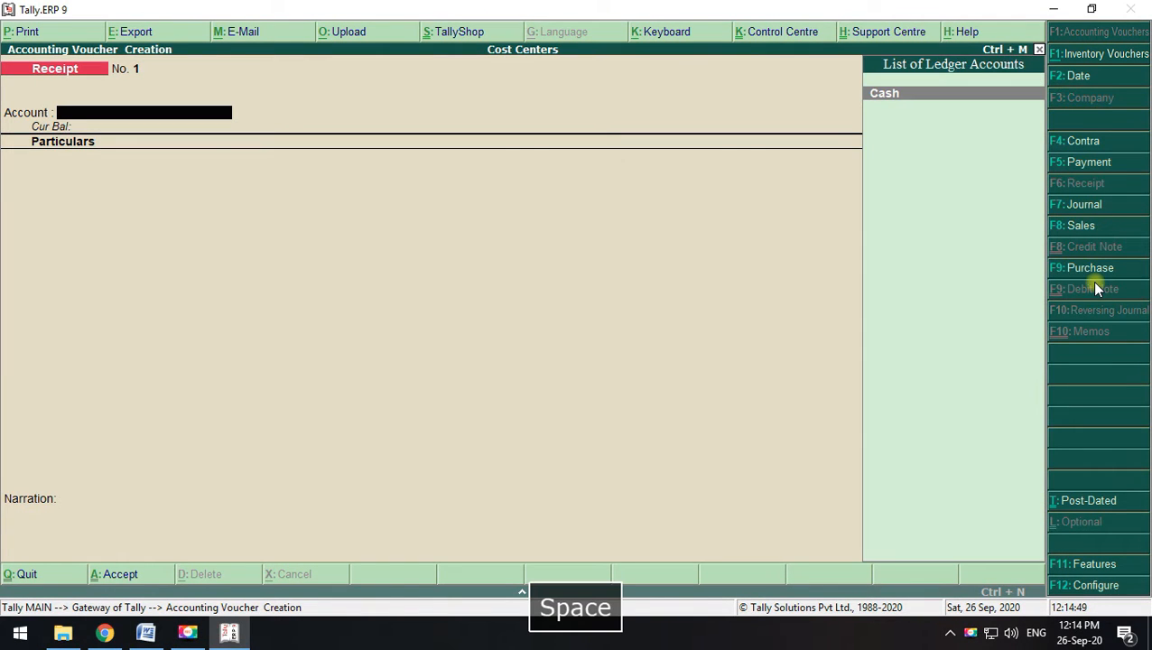
key(Return)
key(space)
key(Down)
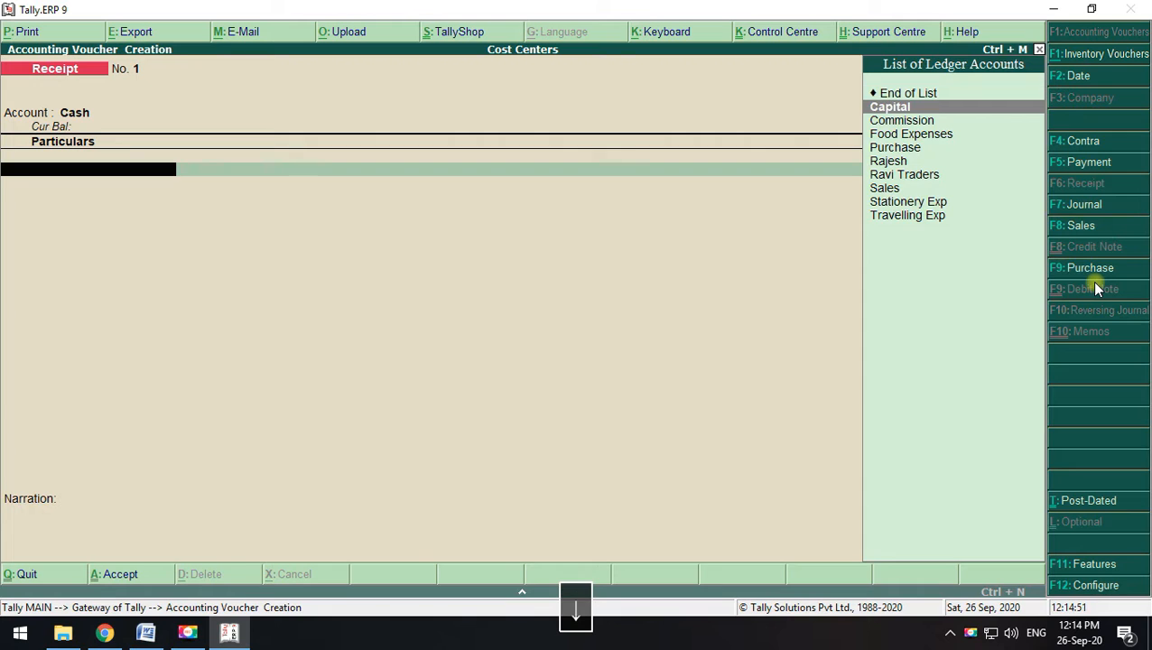
key(Return)
Recheck the first transaction's cash amount in Cost Centers.docx and enter 200000 as the Capital amount in the Tally.ERP 9 receipt
key(alt+Tab)
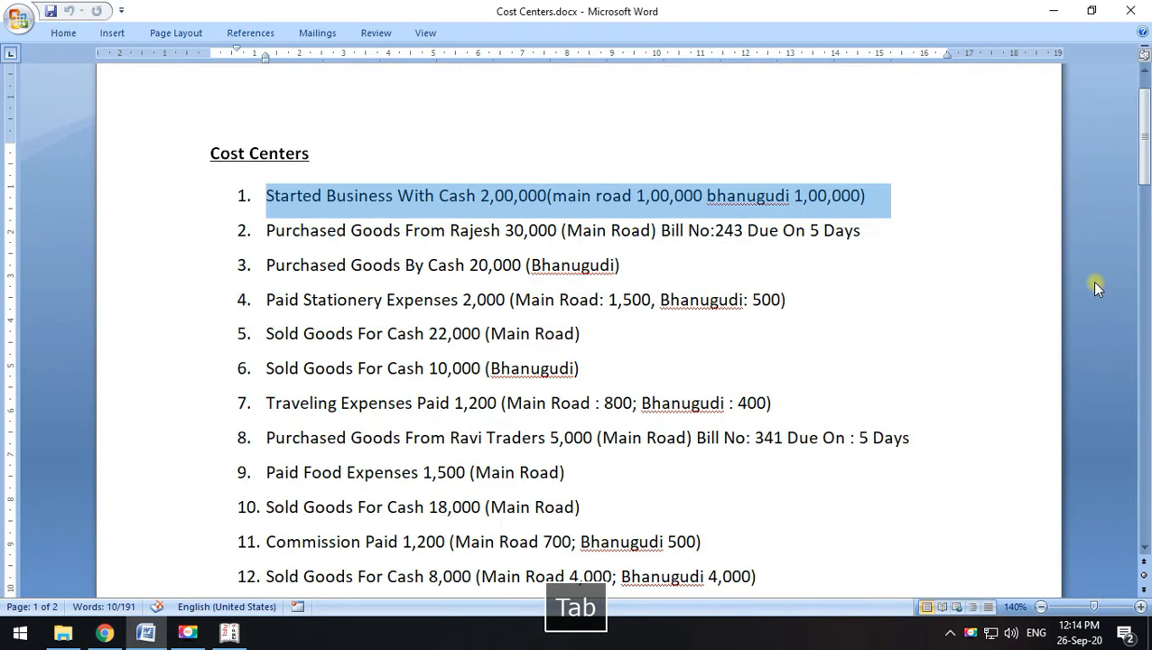
click(806, 204)
key(alt+Tab)
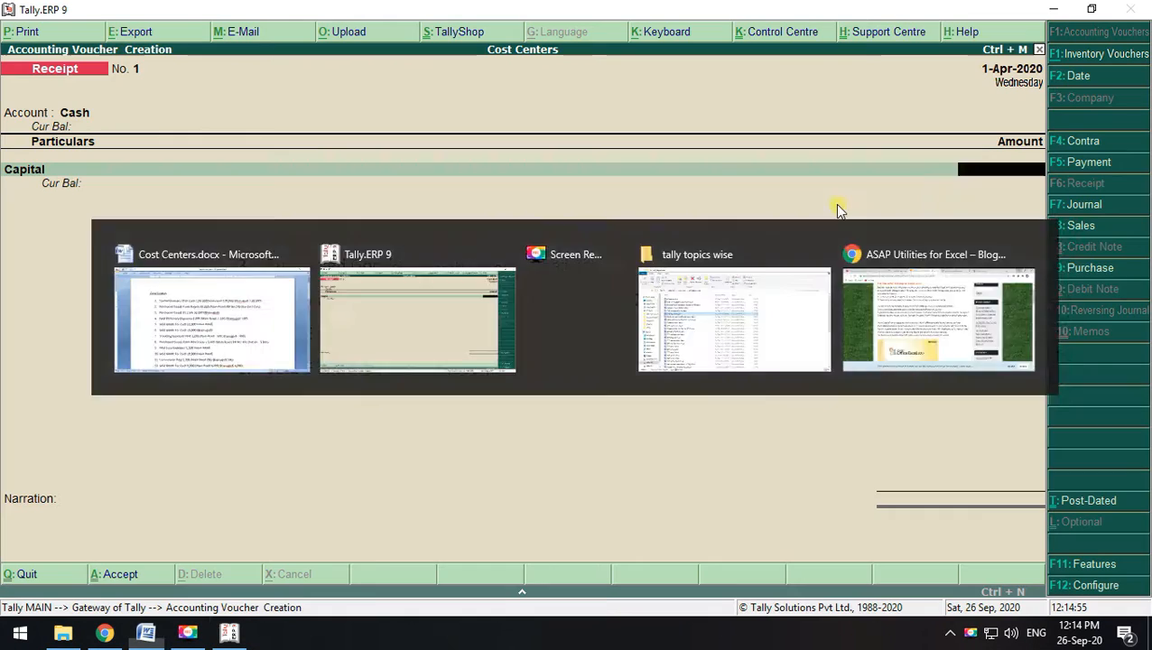
key(alt+Tab)
drag(468, 195, 533, 192)
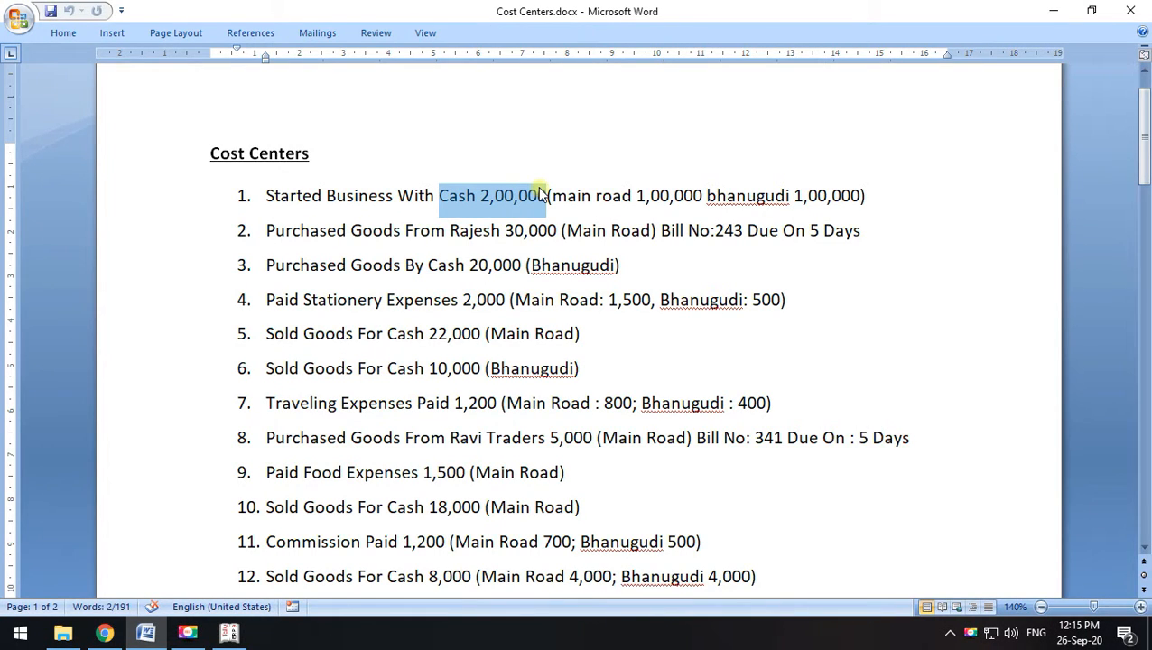
key(alt+Tab)
text(200000)
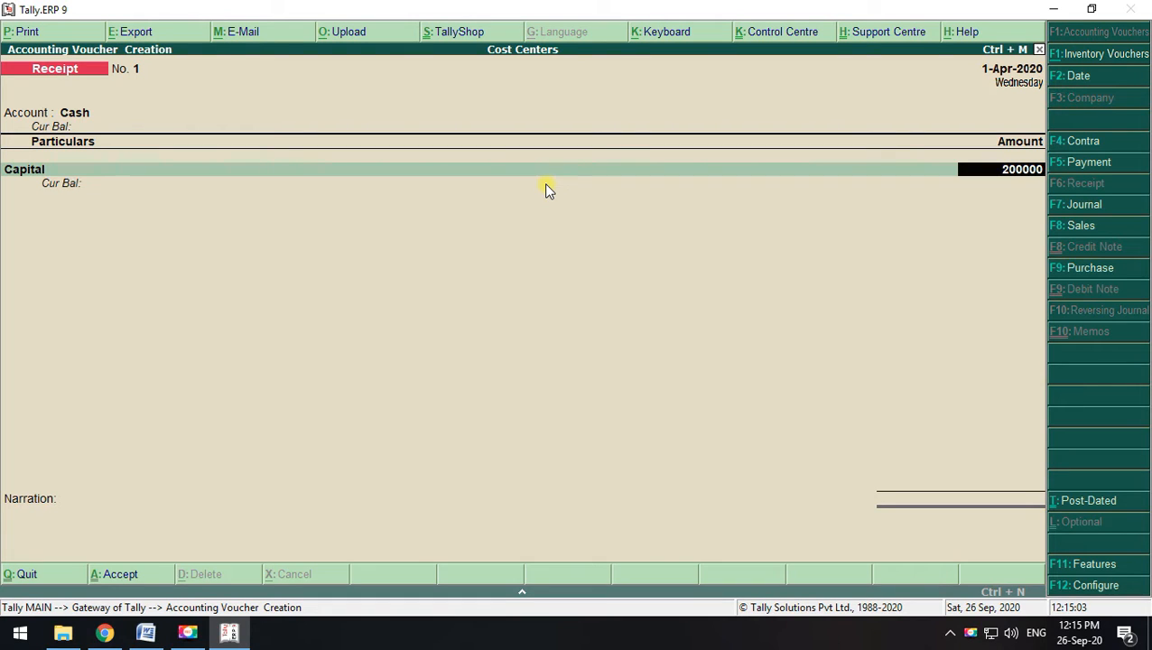
key(BackSpace)
key(BackSpace)
key(BackSpace)
key(BackSpace)
text(000)
text(0)
key(Return)
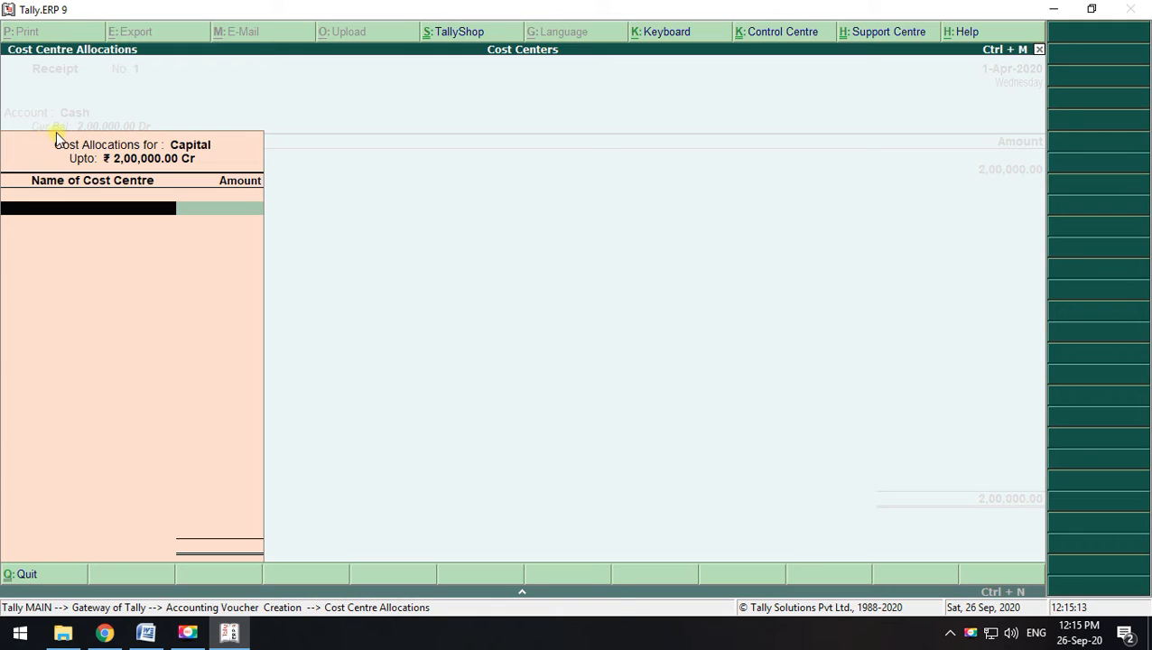
Check the first transaction's cost centre split in Cost Centers.docx and allocate 100000 of Capital to Bhanugudi in the Tally.ERP 9 receipt
key(space)
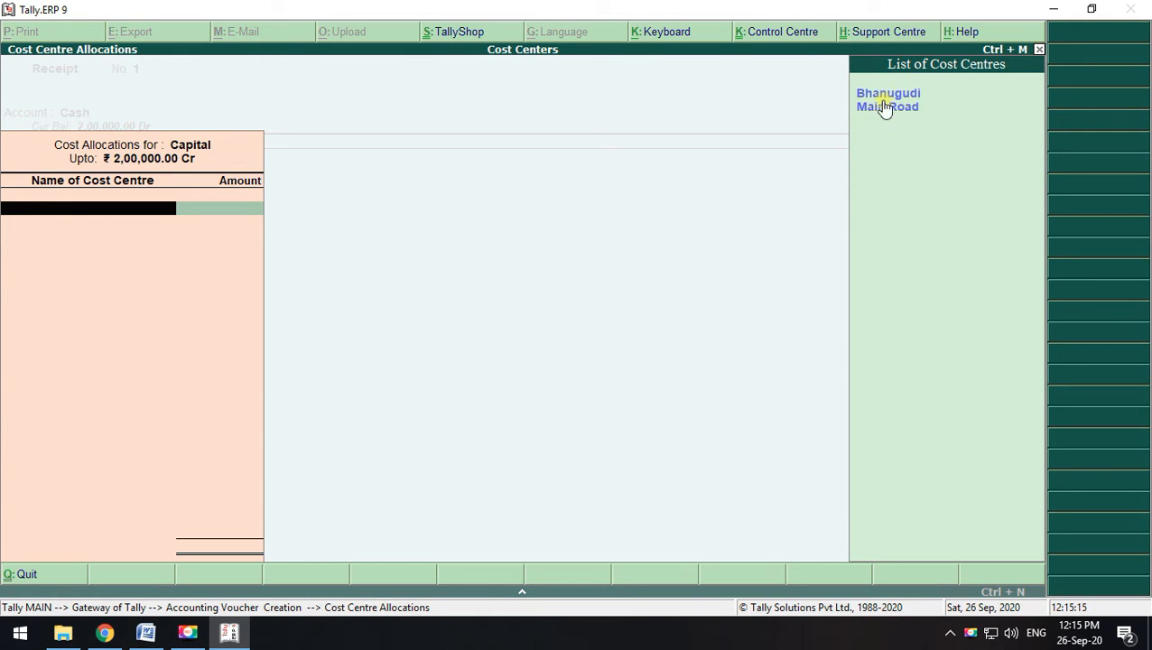
click(145, 633)
drag(553, 195, 831, 195)
click(1053, 11)
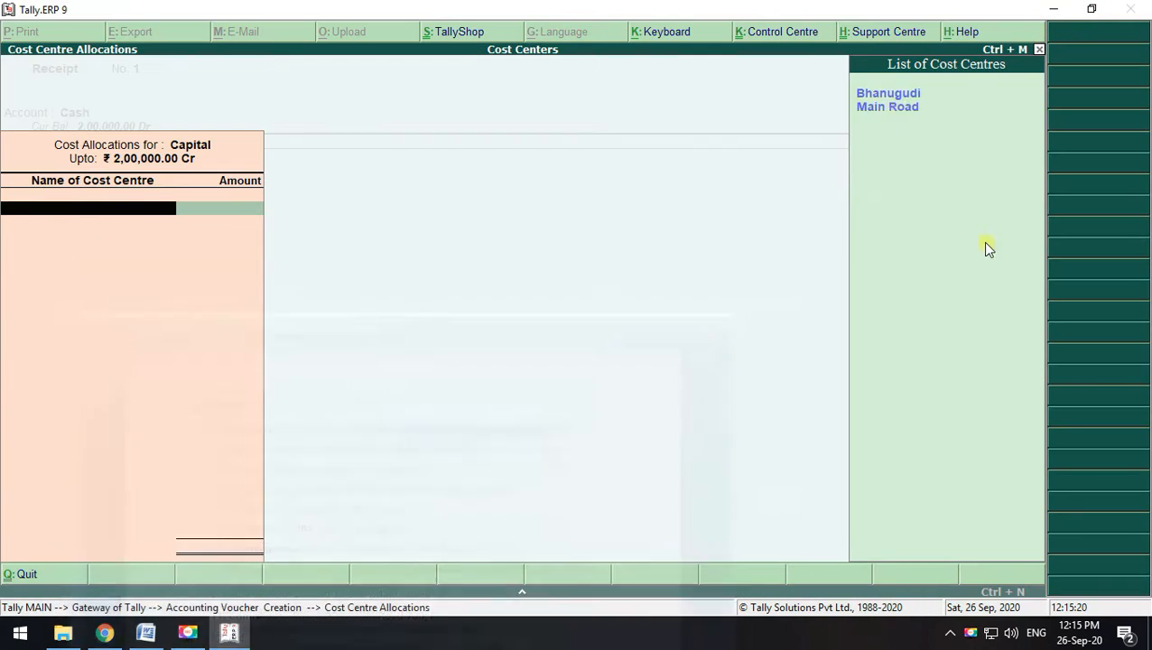
click(888, 94)
key(Return)
text(100000)
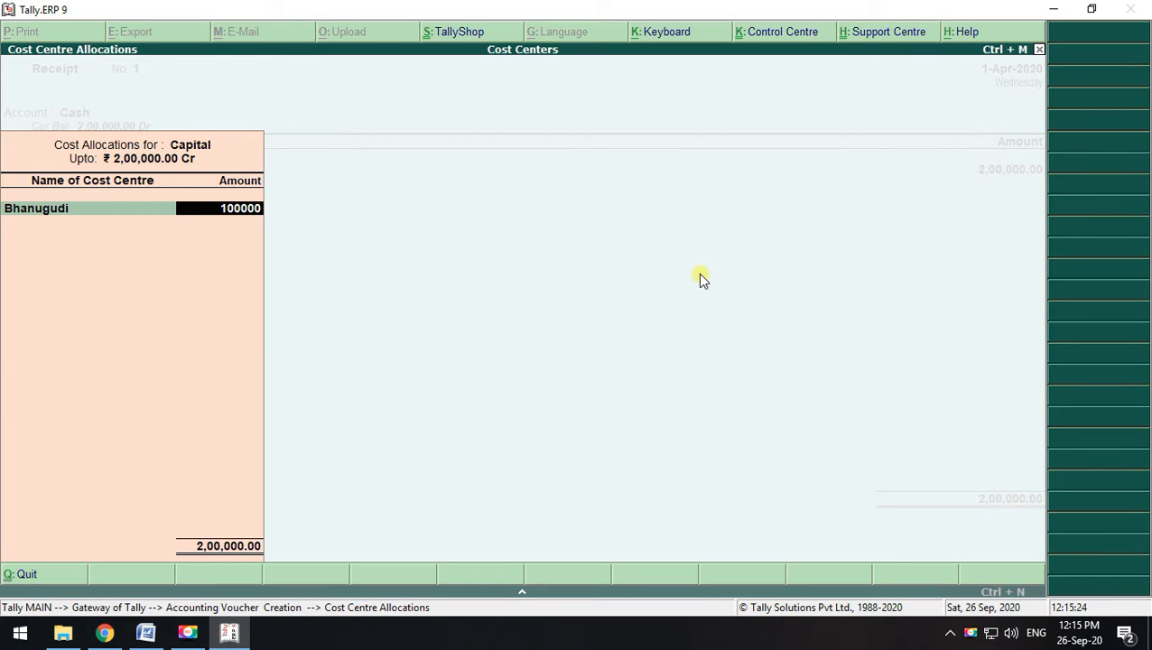
key(Return)
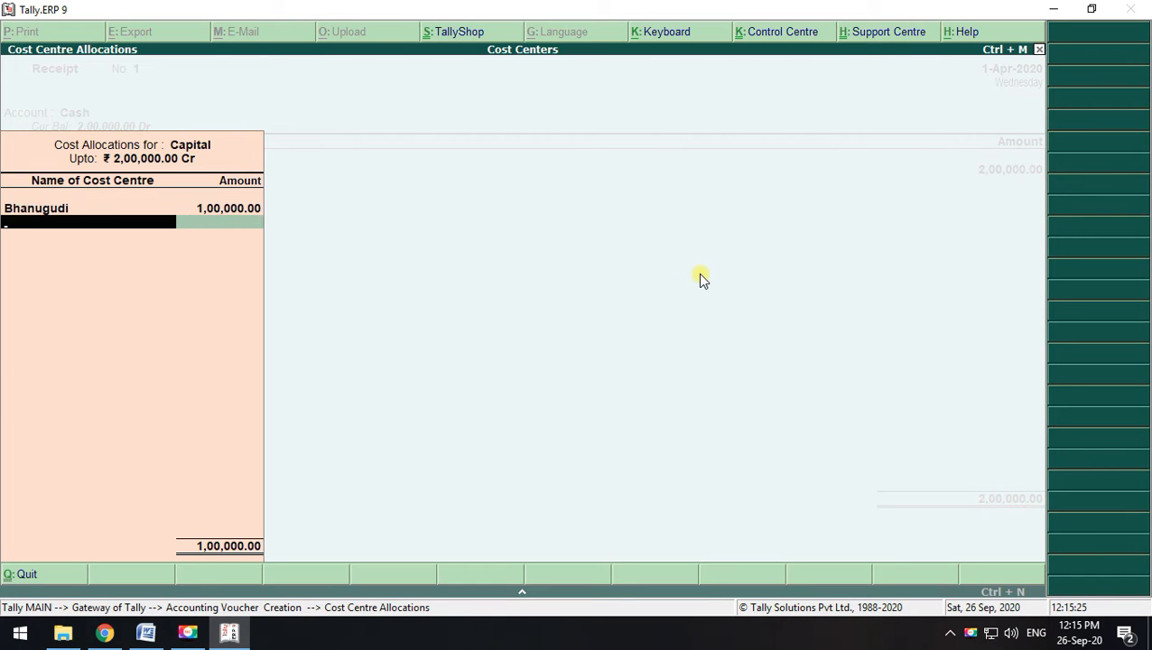
Allocate the remaining 1,00,000 of Capital to Main Road and save the receipt voucher without a narration
key(space)
key(Down)
key(Return)
key(Return)
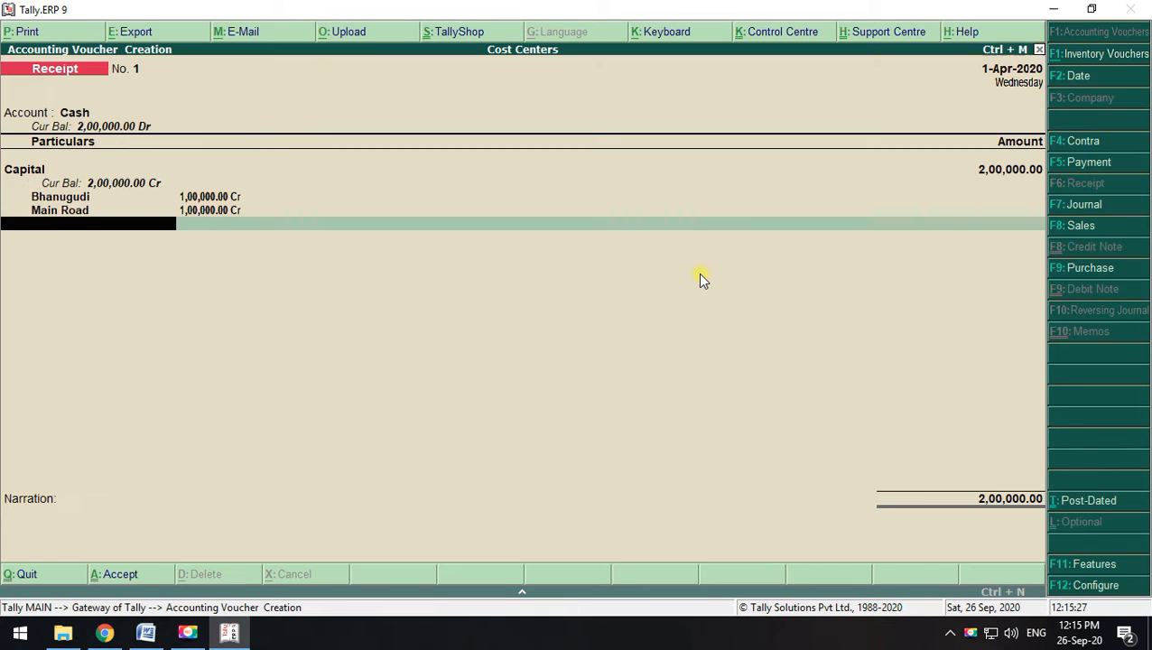
key(BackSpace)
key(Return)
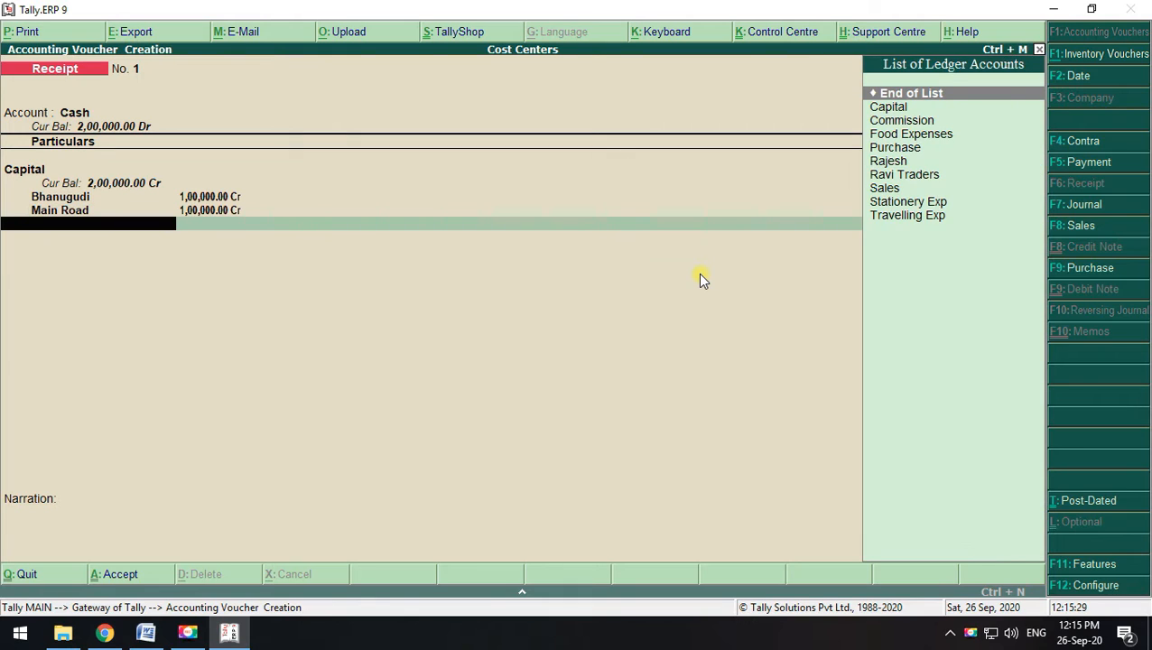
key(Return)
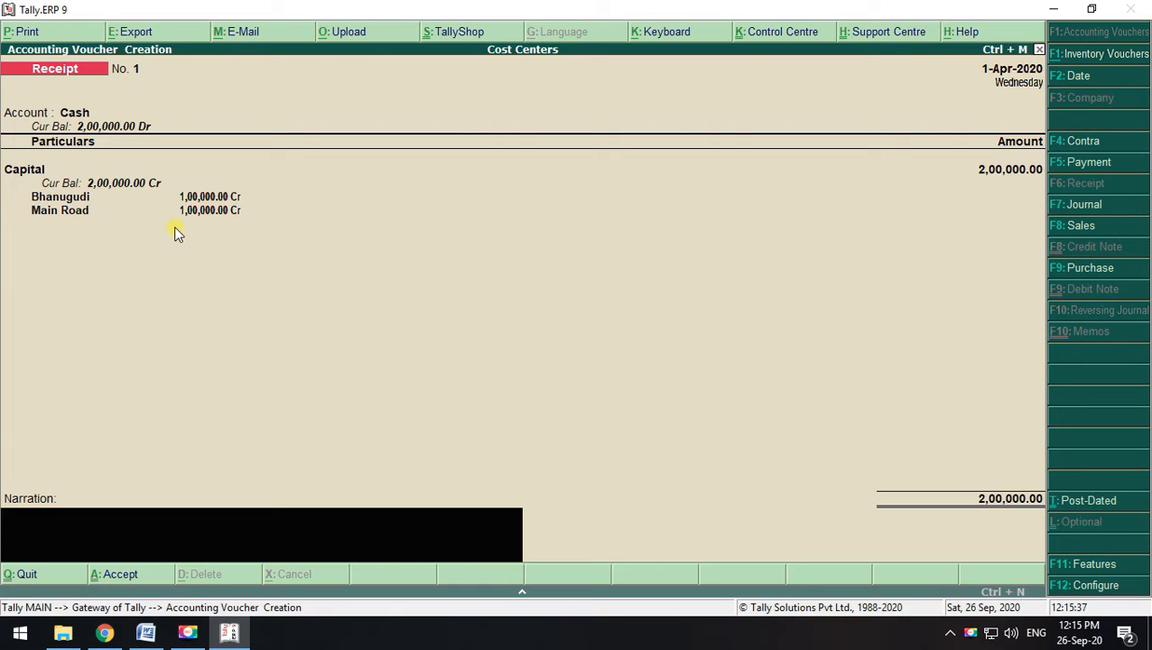
key(Return)
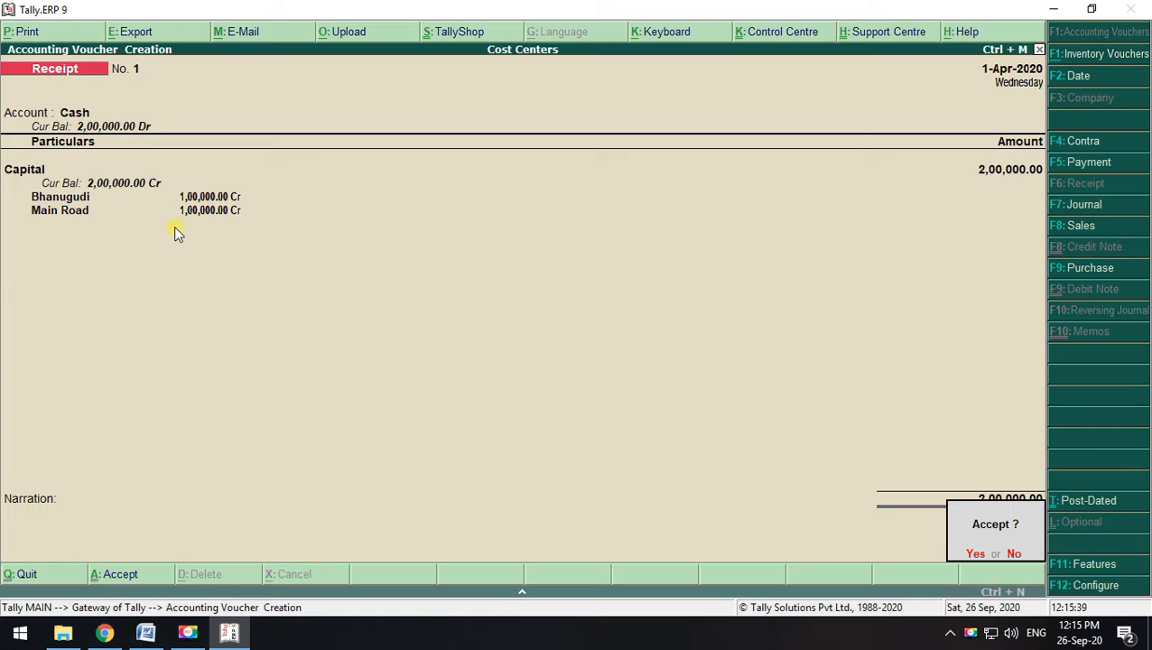
key(Return)
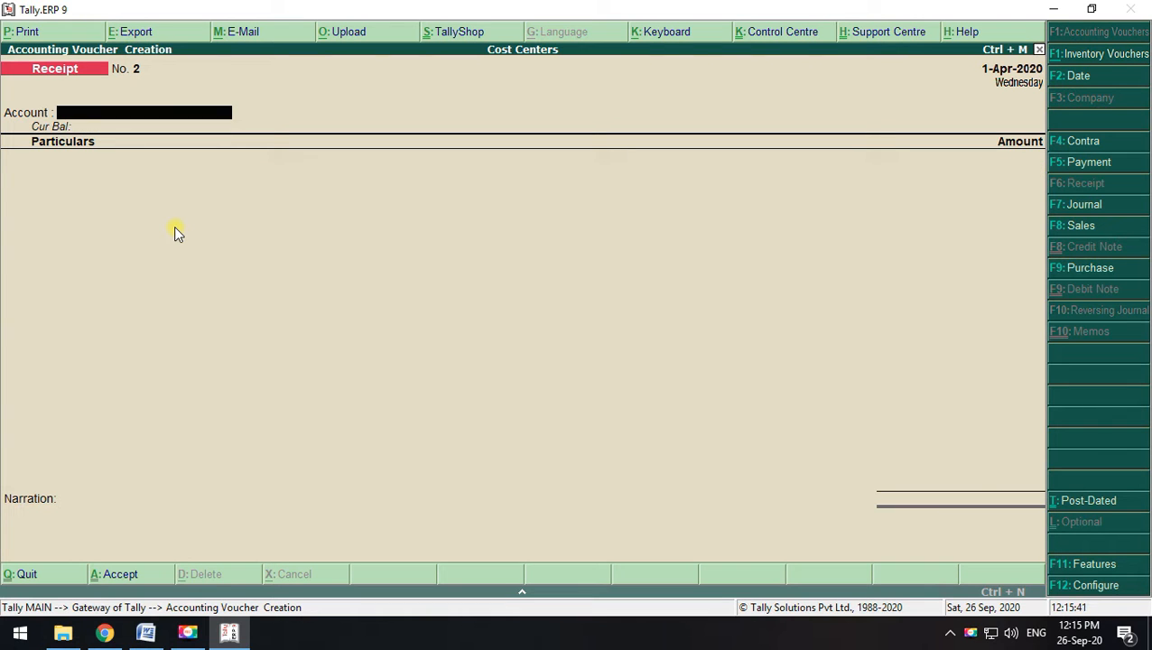
Consult the second transaction in Cost Centers.docx and start a Tally.ERP 9 purchase in voucher mode, leaving the supplier invoice number and date blank
key(alt+Tab)
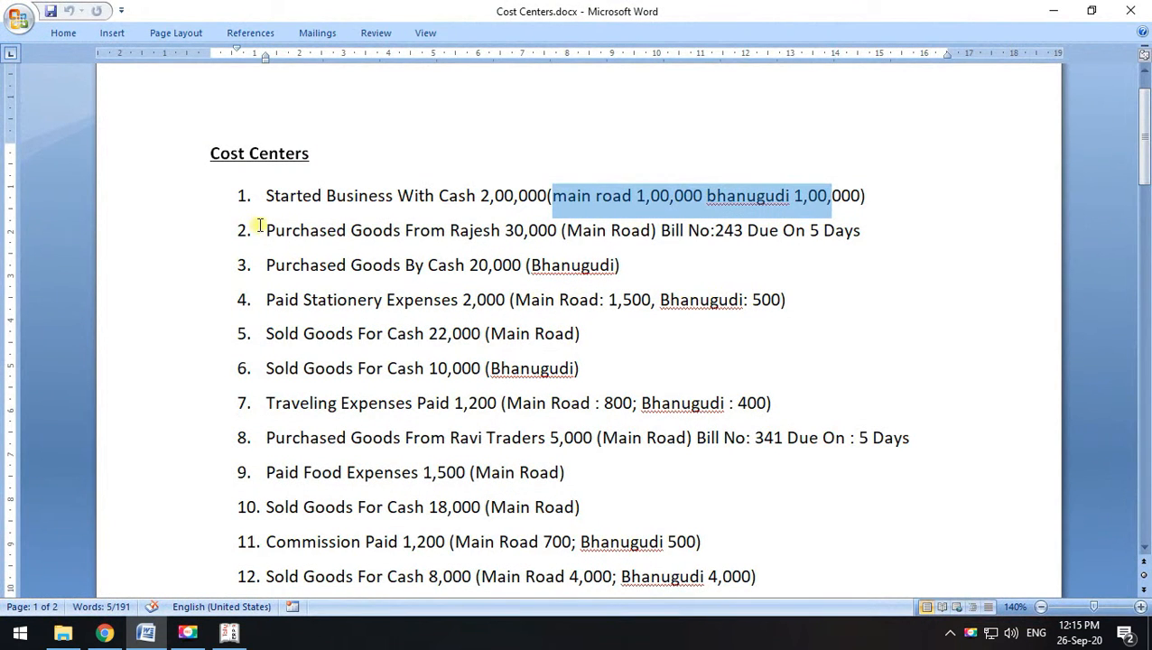
drag(263, 230, 769, 235)
key(alt+Tab)
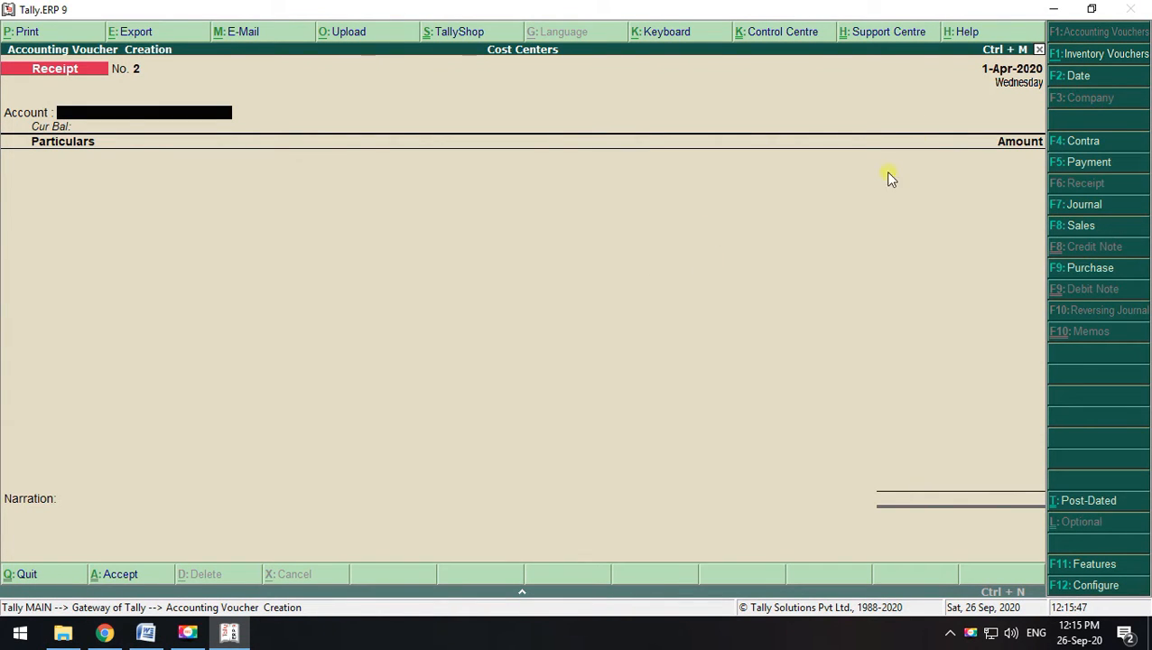
click(1083, 268)
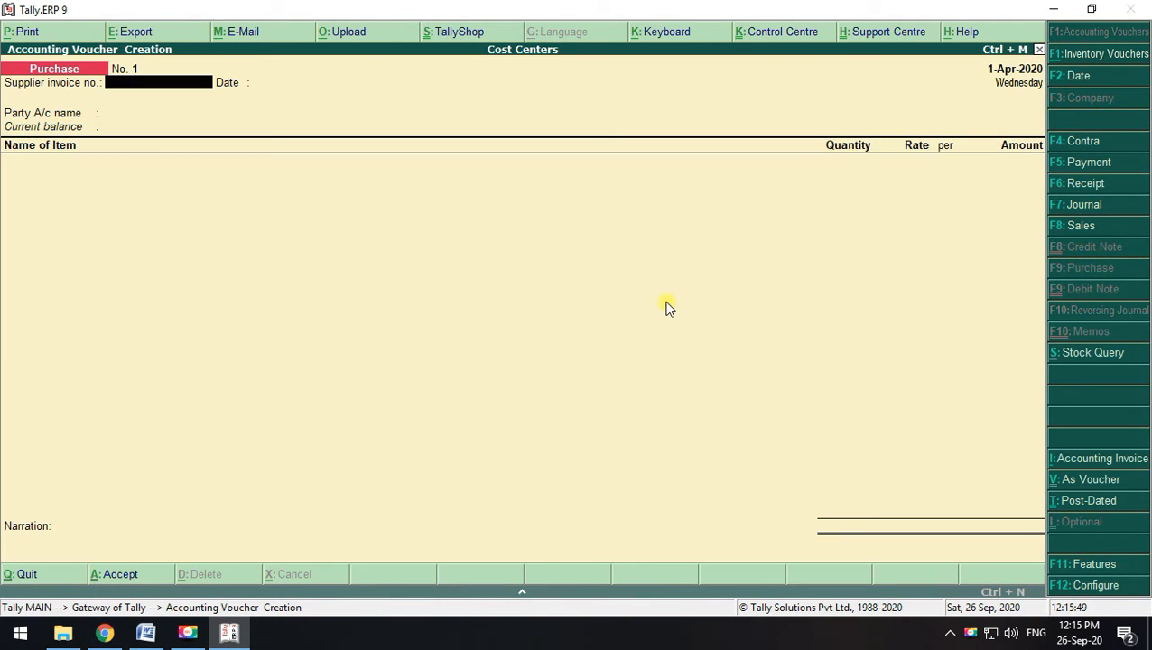
key(ctrl+v)
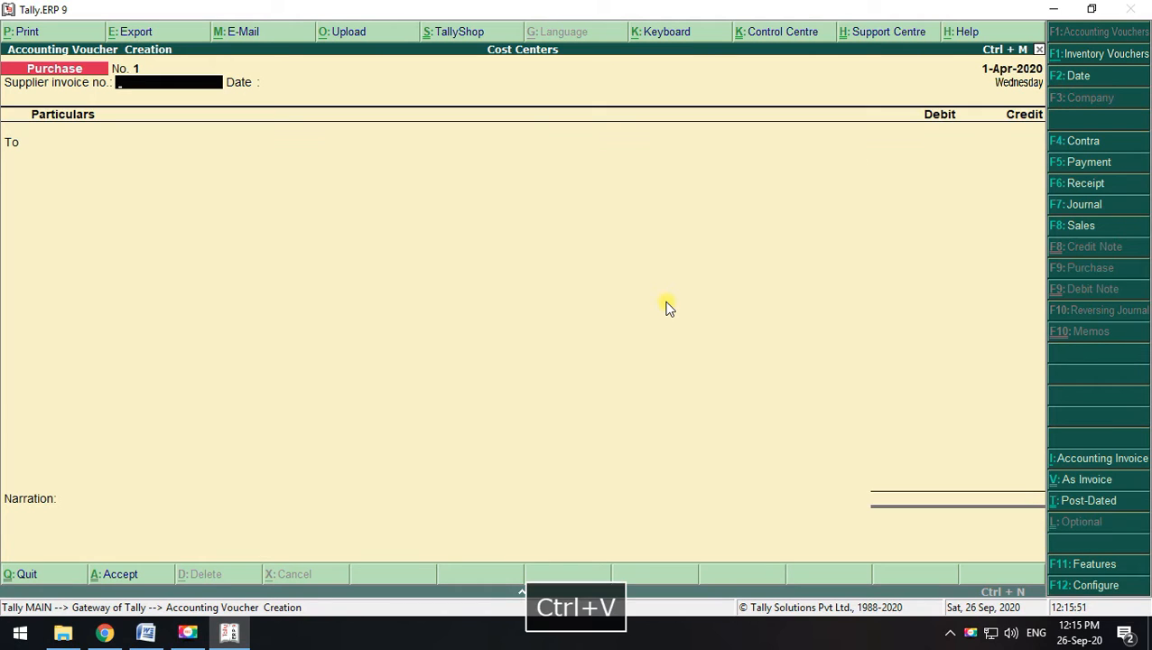
key(Return)
key(Return)
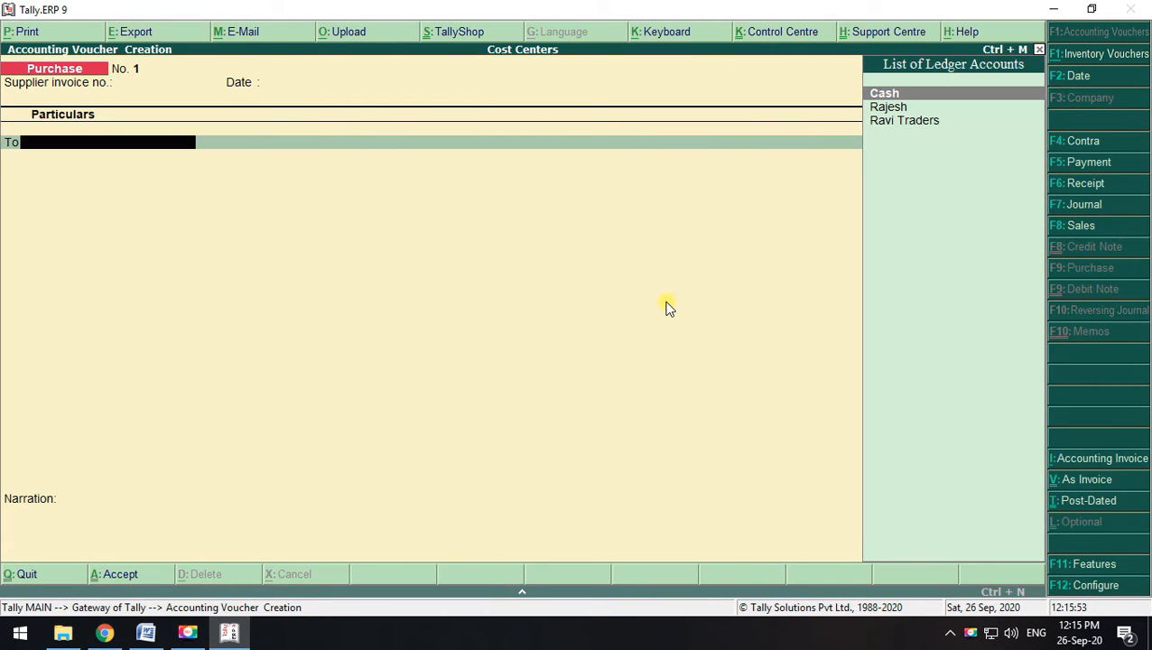
Credit the second transaction's supplier ledger with 30000, keeping the default supplier details
key(Down)
key(Return)
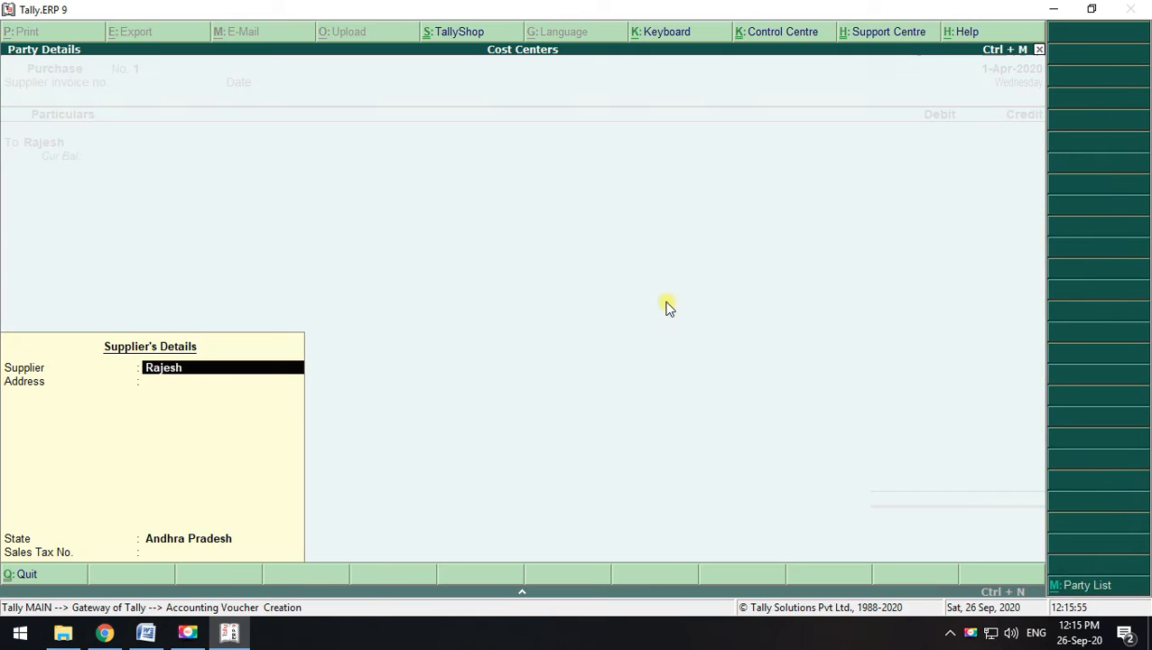
key(Return)
key(Return)
key(Return)
key(Return)
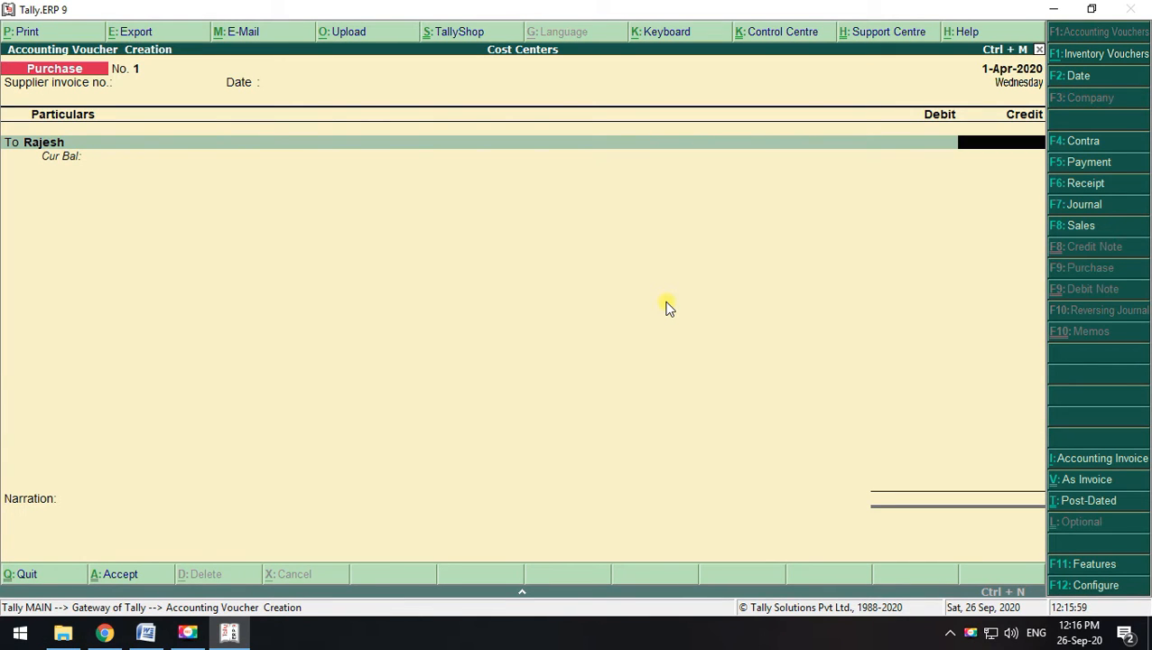
text(30000)
key(Return)
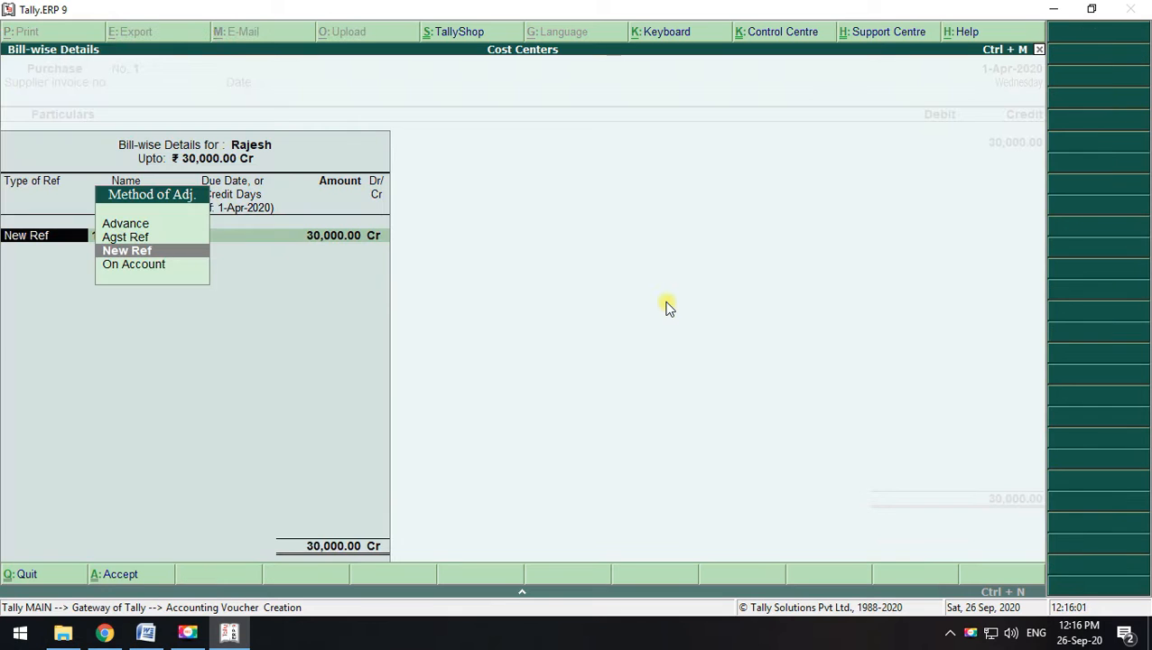
Look up the bill terms in Cost Centers.docx and record them in Tally.ERP 9 as New Ref 243 with 5 days' credit for 30,000
key(Return)
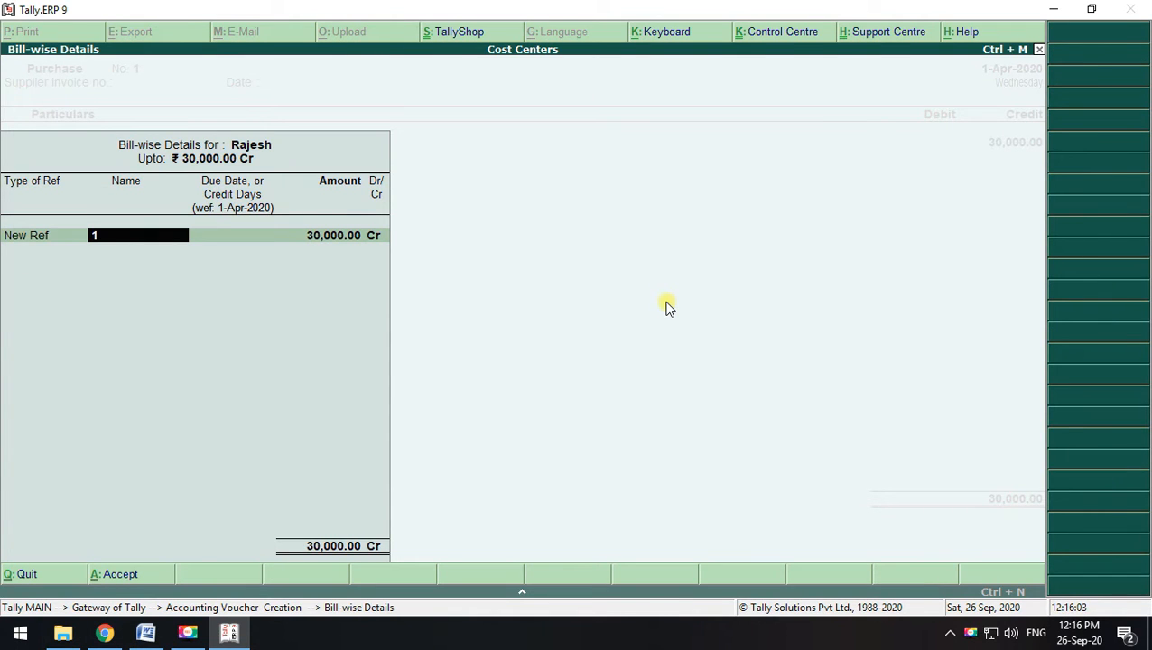
key(alt+Tab)
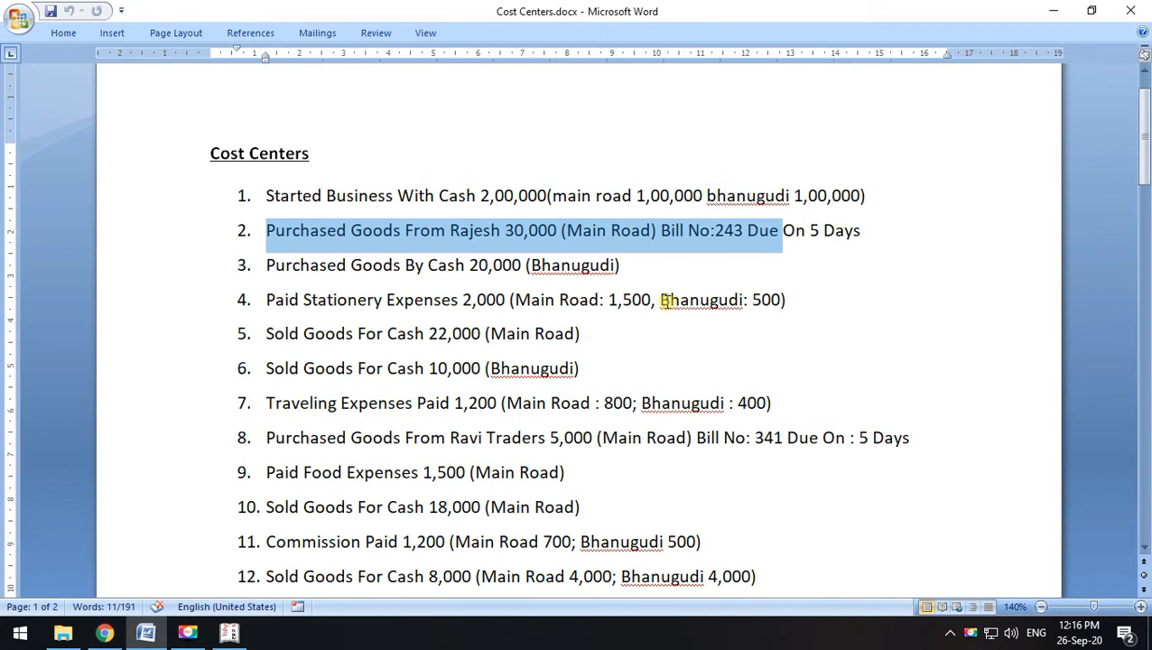
key(alt+Tab)
key(alt+Tab)
text(243)
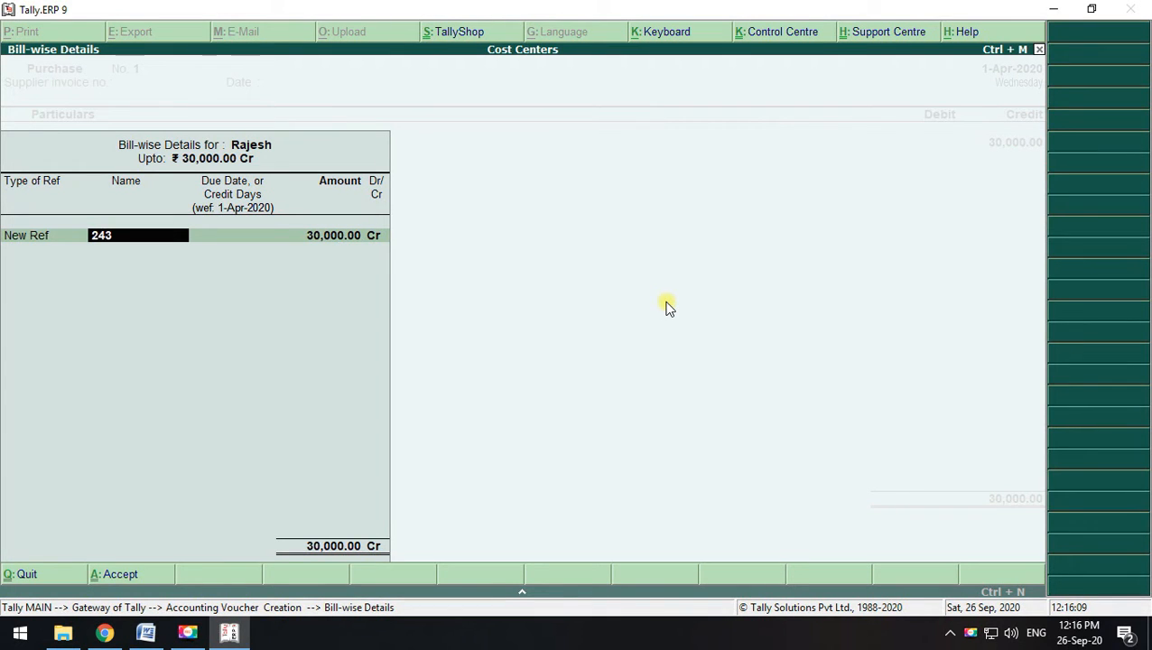
key(Return)
key(alt+Tab)
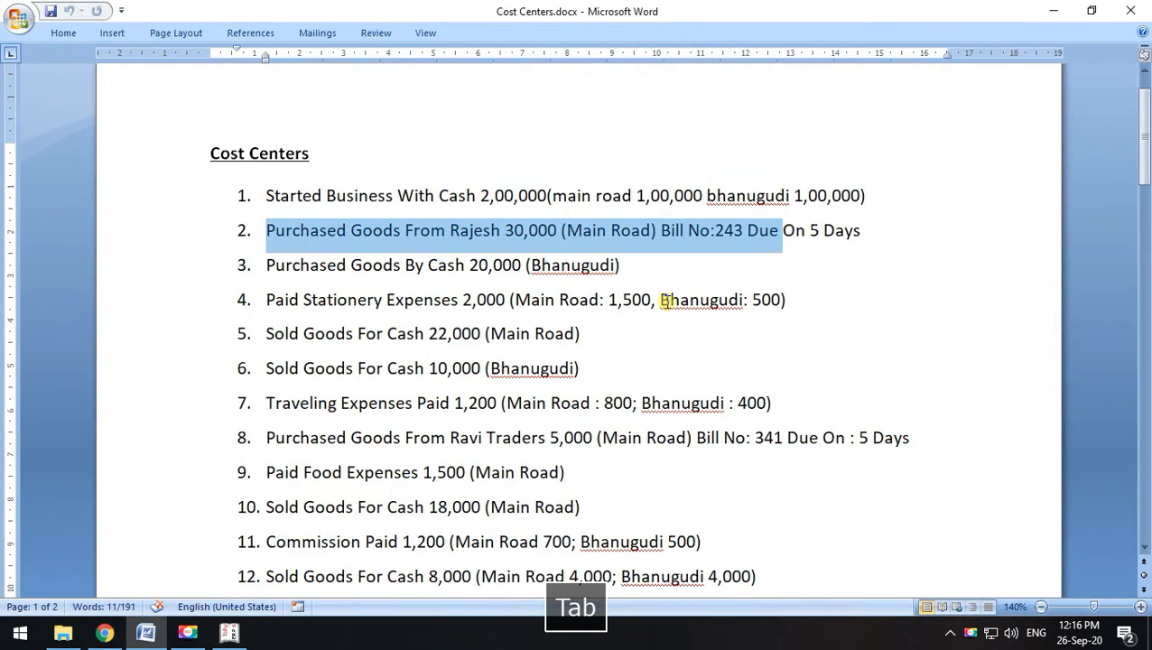
key(alt+Tab)
text(5)
key(Return)
key(Return)
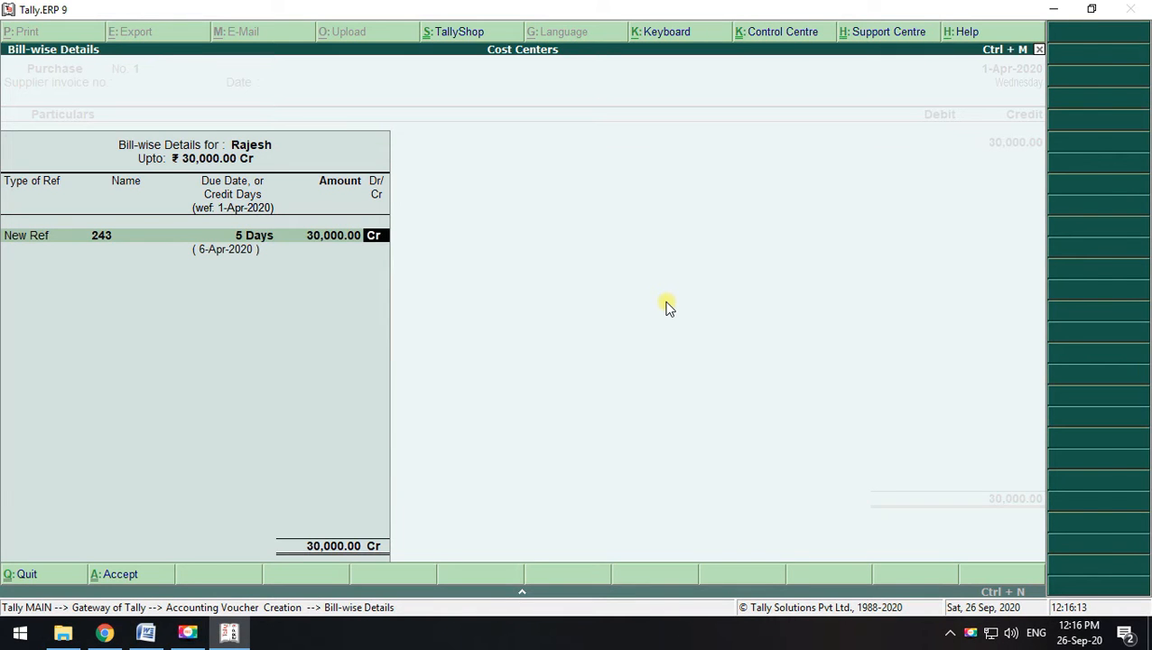
key(Return)
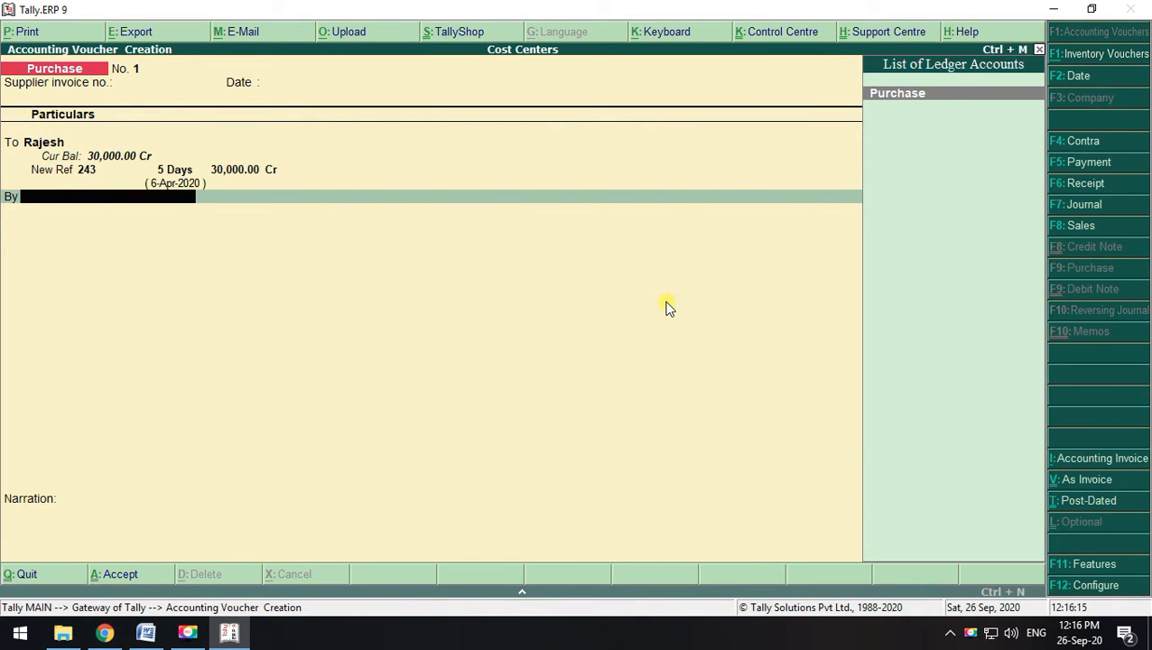
Debit the Purchase ledger with 30,000 and end its inventory allocations without any stock item
key(Return)
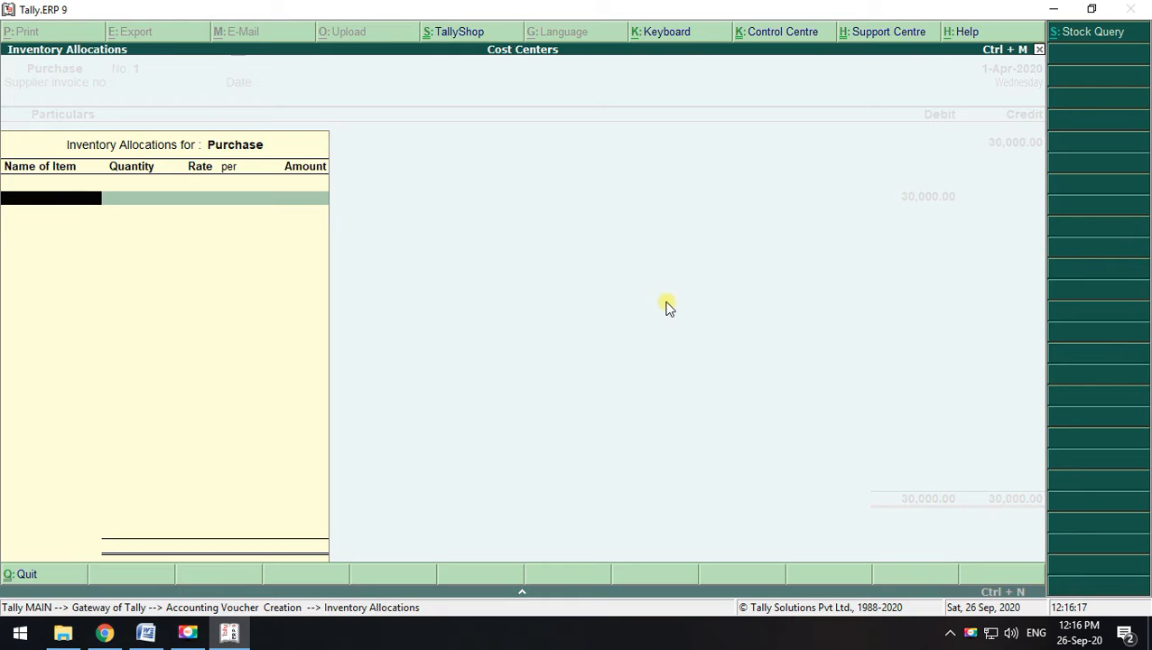
key(space)
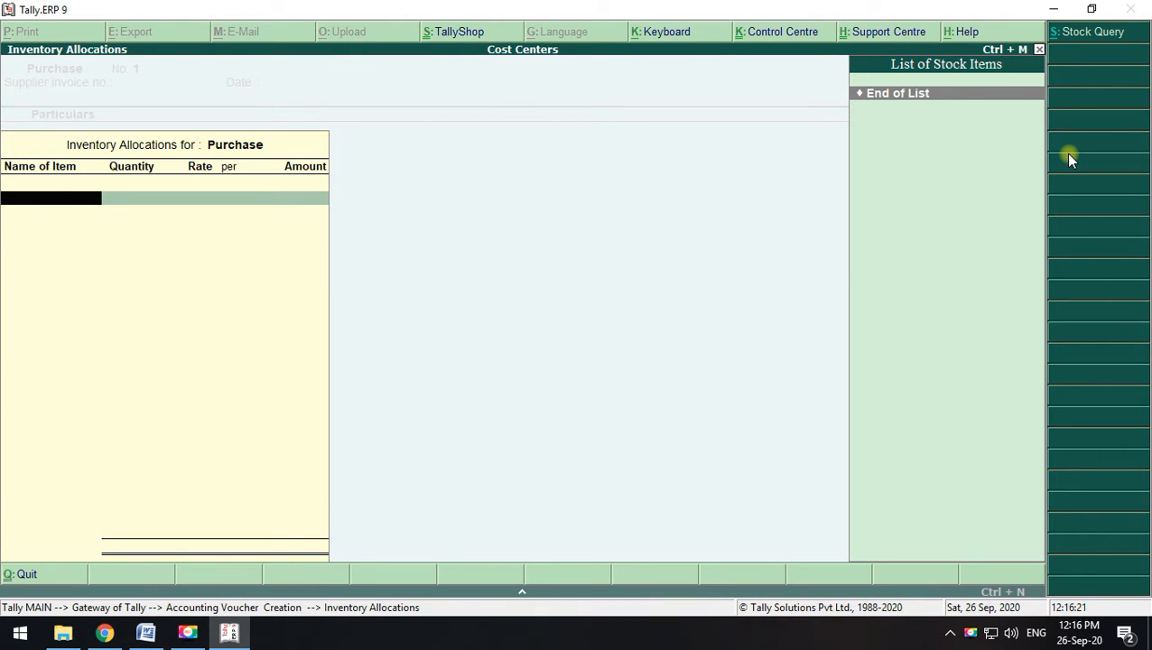
key(Return)
key(Return)
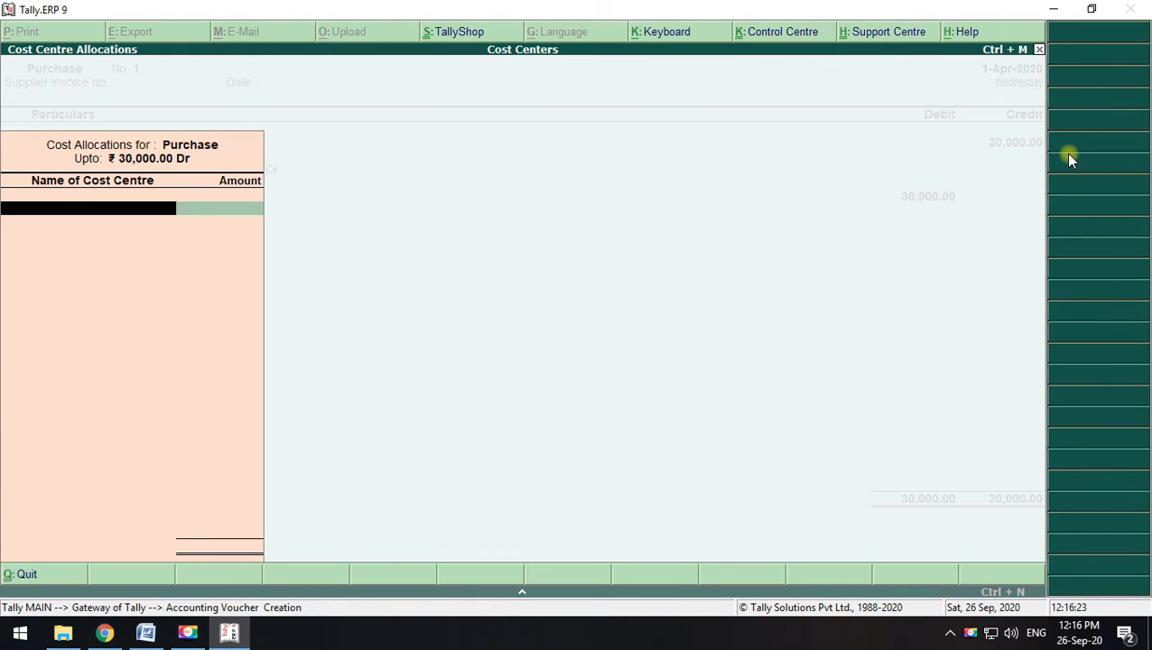
Check the second transaction's cost centre in Cost Centers.docx, allocate the 30,000 Purchase amount to Main Road in Tally.ERP 9, and save the voucher
key(space)
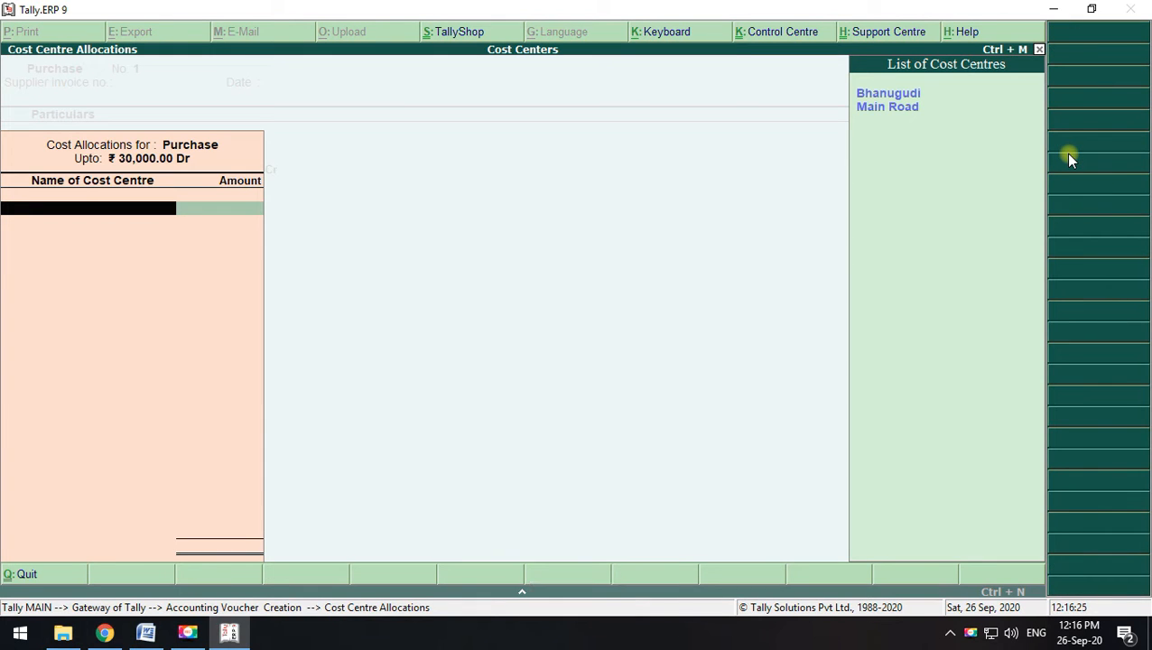
key(alt+Tab)
drag(529, 231, 657, 239)
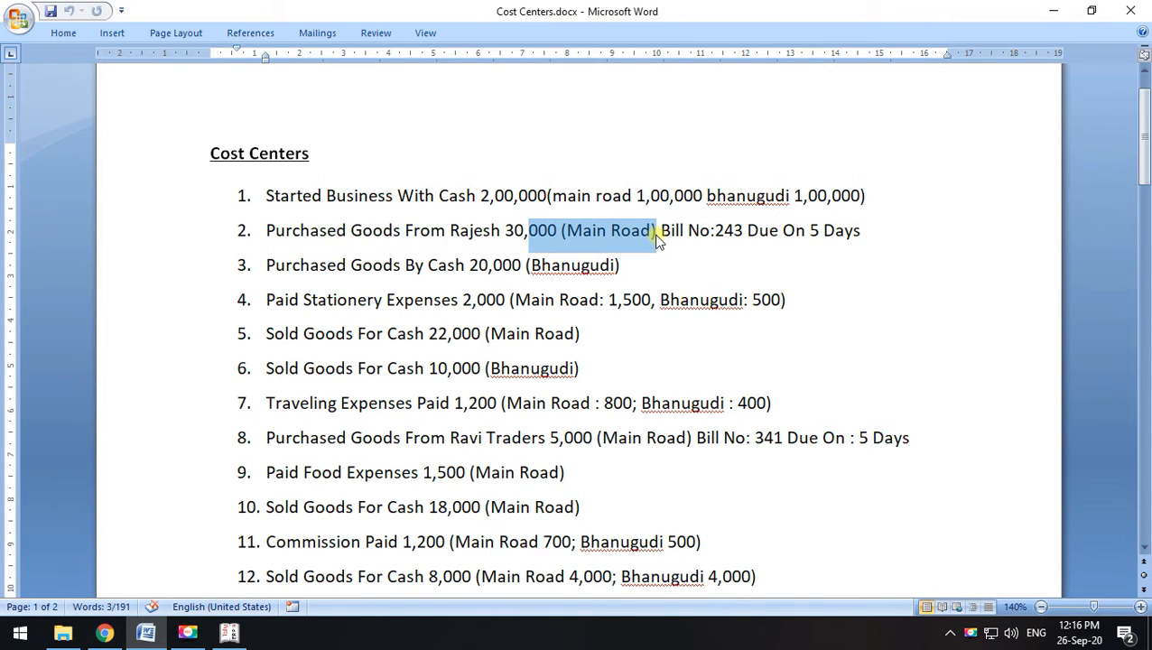
key(alt+Tab)
click(853, 110)
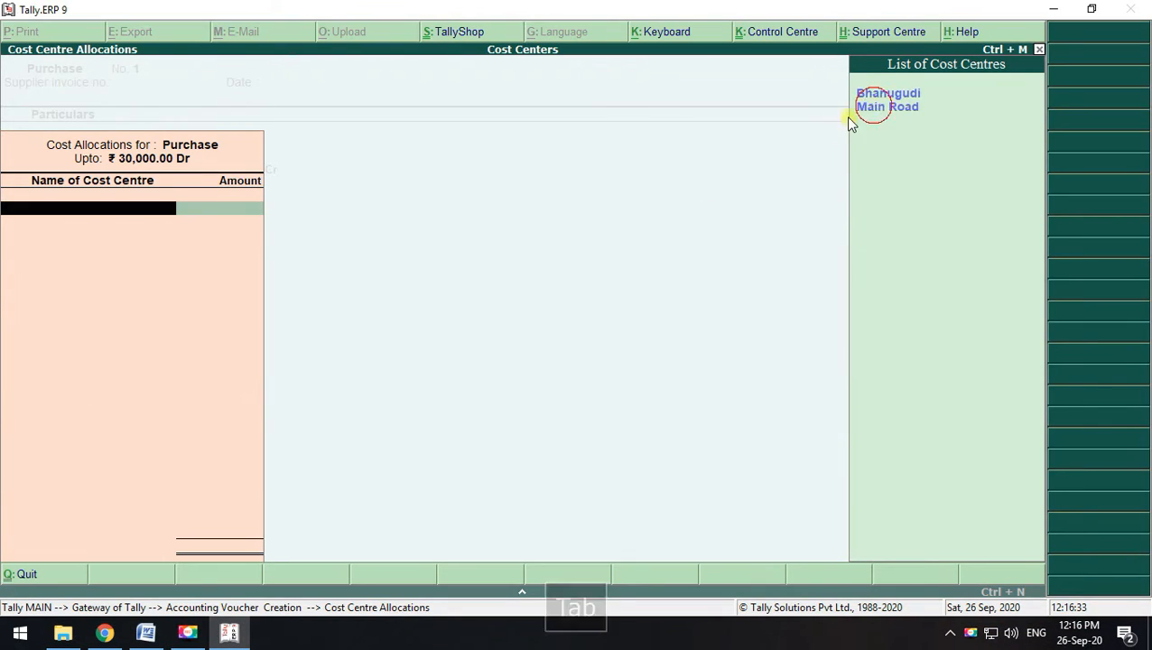
key(Return)
key(Return)
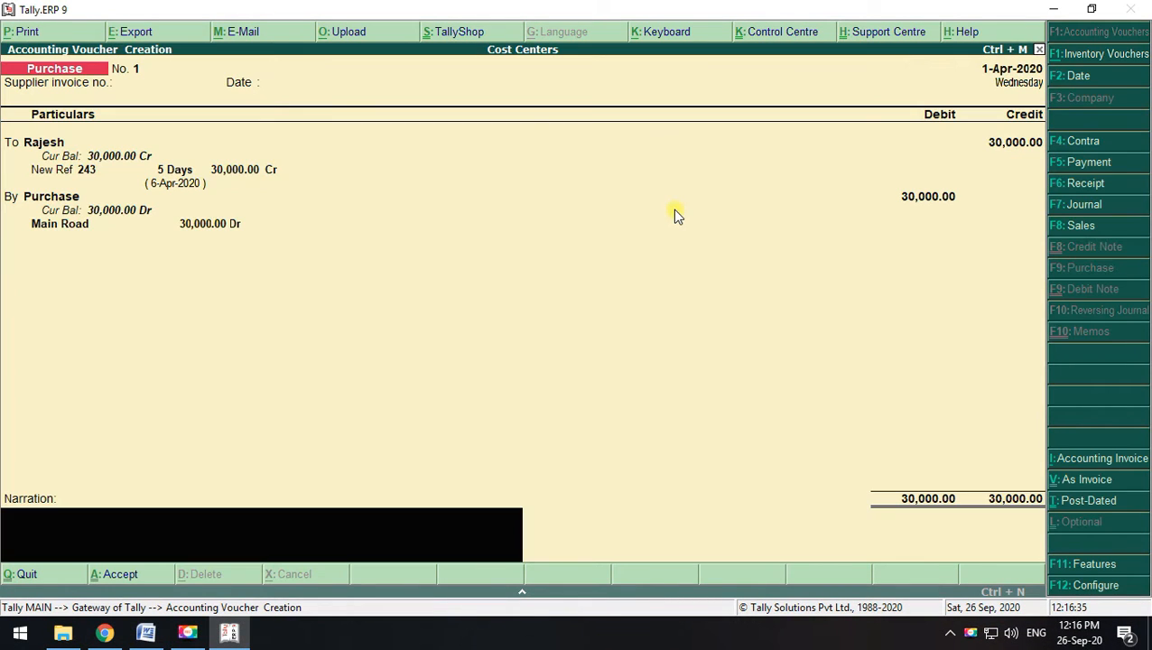
key(Return)
key(Return)
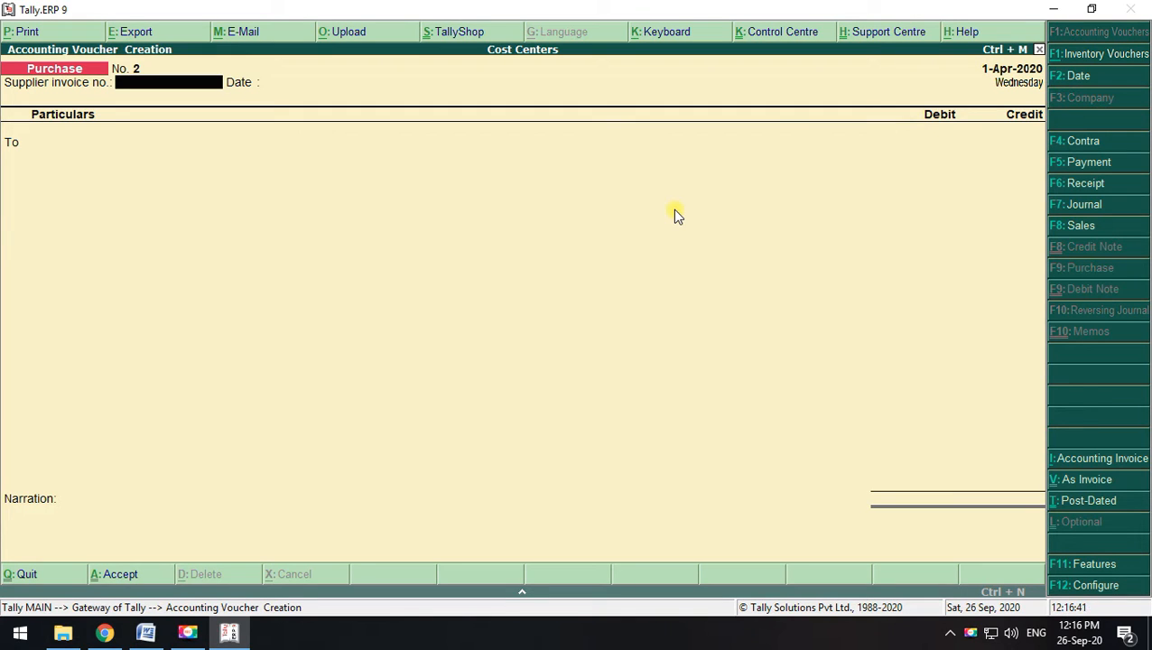
Look up the third transaction in Cost Centers.docx and choose Cash as the Purchase voucher's party in Tally.ERP 9, keeping the default supplier details
key(alt+Tab)
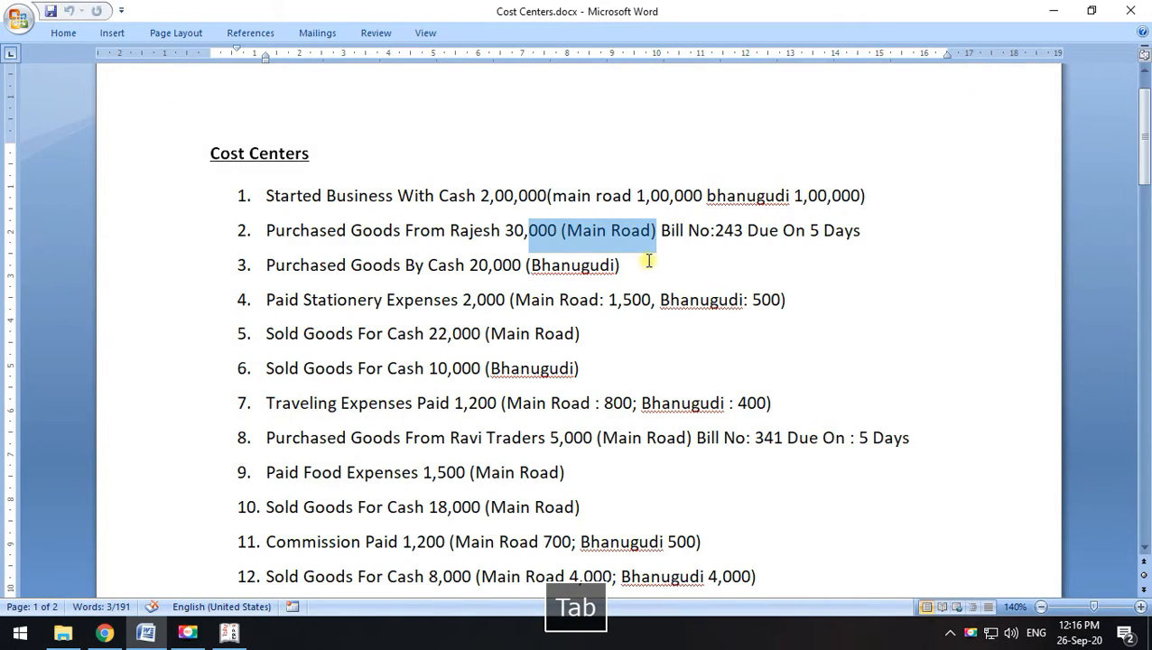
drag(648, 261, 287, 259)
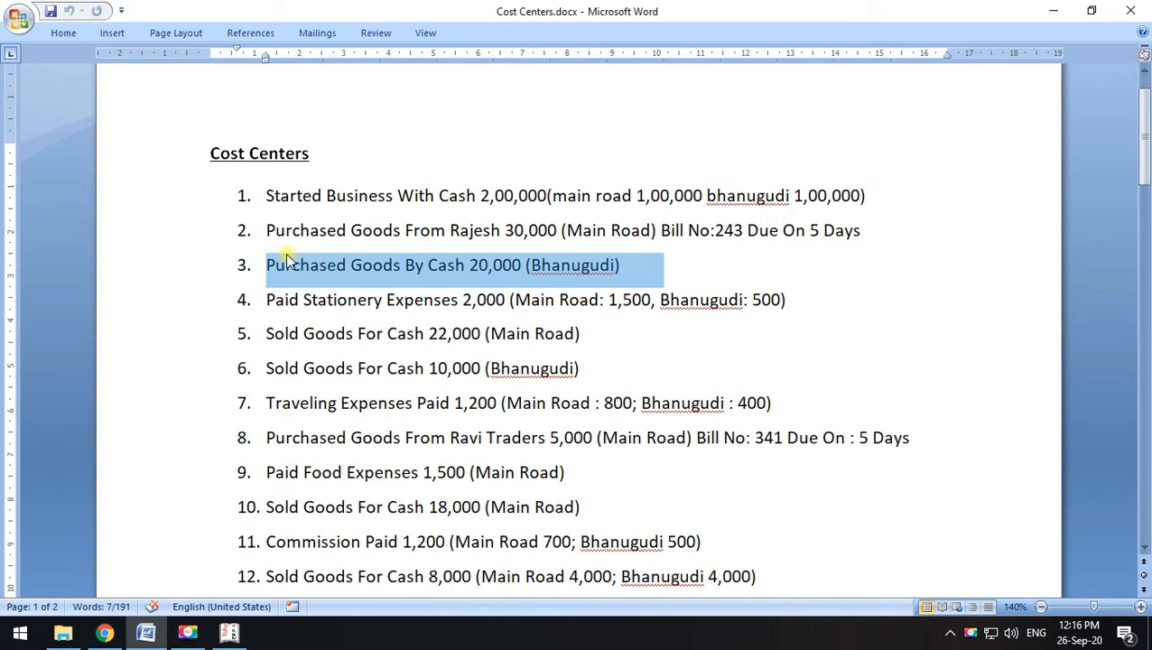
key(alt+Tab)
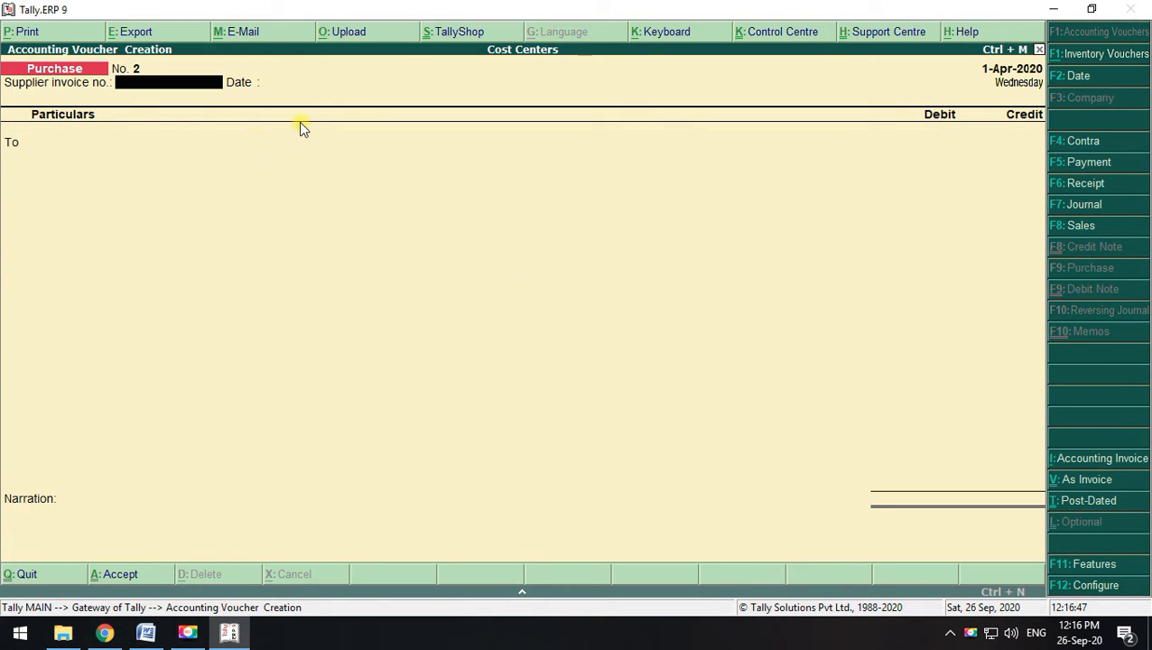
key(Return)
key(Return)
key(Return)
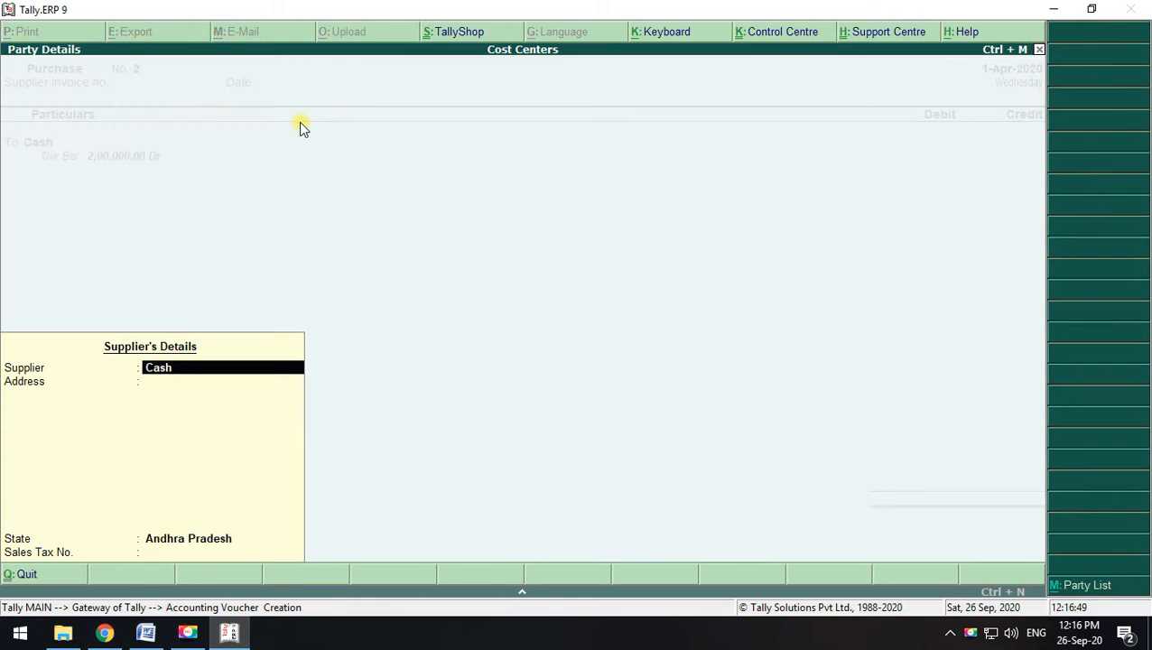
key(Return)
key(Return)
key(Return)
key(Return)
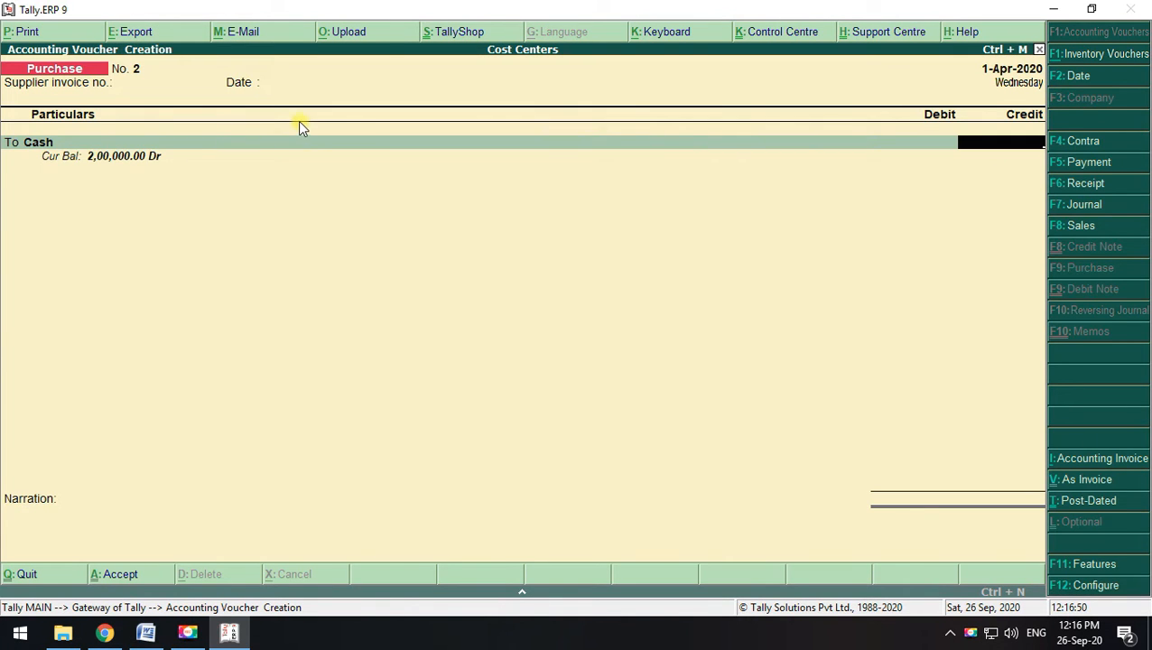
Check the amount in Cost Centers.docx, then in Tally.ERP 9 credit Cash with 20000 and debit Purchase without any stock item
key(alt+Tab)
click(246, 294)
key(alt+Tab)
text(20000)
key(Return)
key(Return)
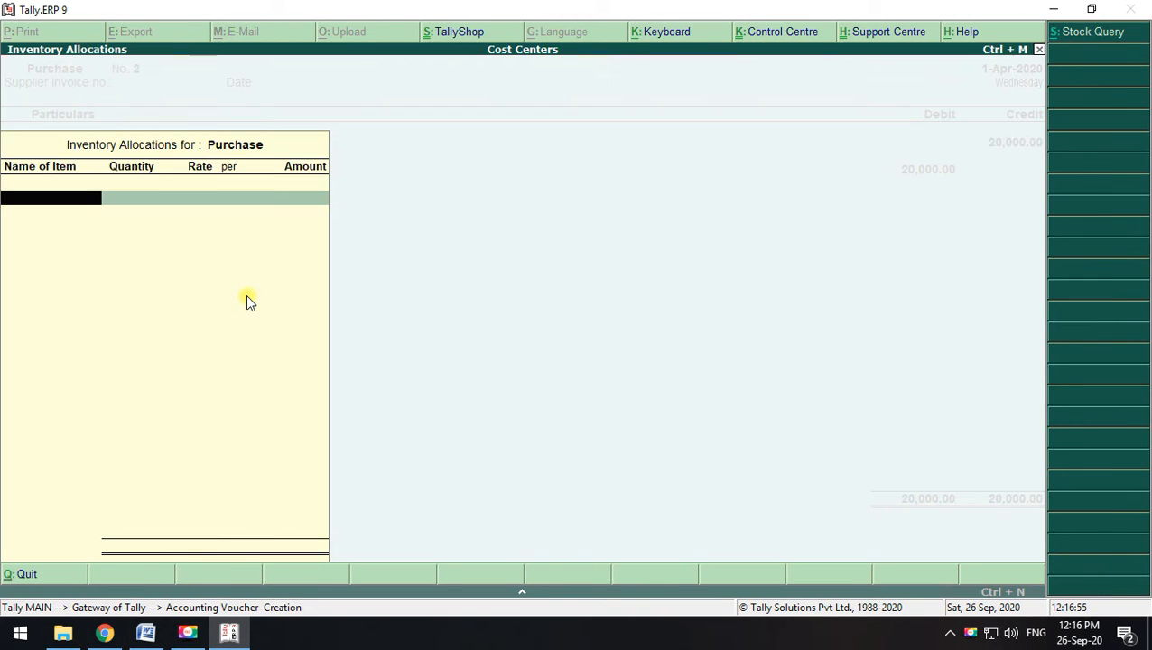
key(Return)
key(Return)
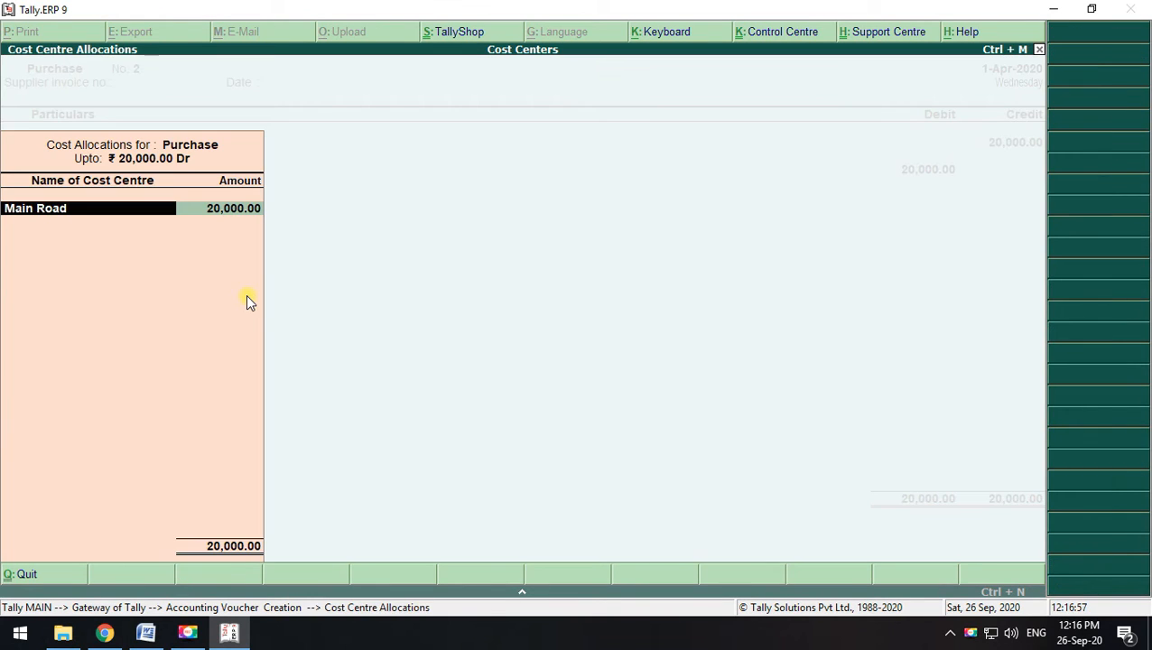
Check the third transaction's cost centre in Cost Centers.docx, allocate the 20,000 Purchase amount to Bhanugudi in Tally.ERP 9, and save the voucher
key(alt+Tab)
key(alt+Tab)
key(space)
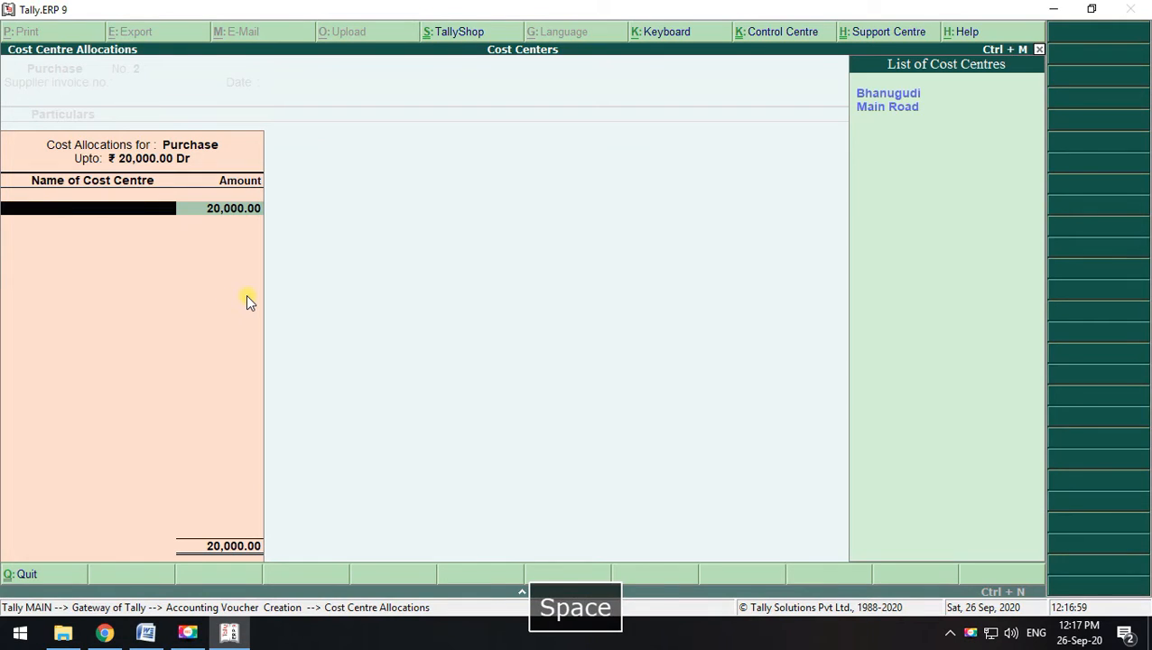
key(Down)
key(Up)
key(Return)
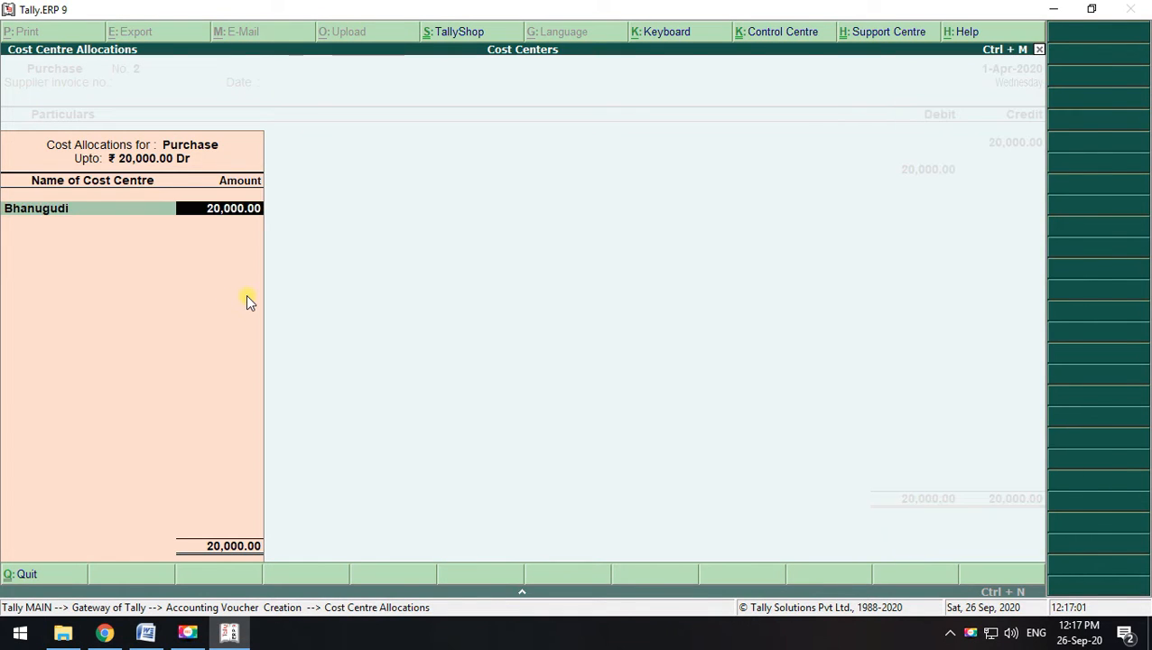
key(Return)
key(Return)
key(Return)
key(Return)
Look up the fourth transaction in Cost Centers.docx and start a Payment voucher in Tally.ERP 9 with Cash as the account
key(alt+Tab)
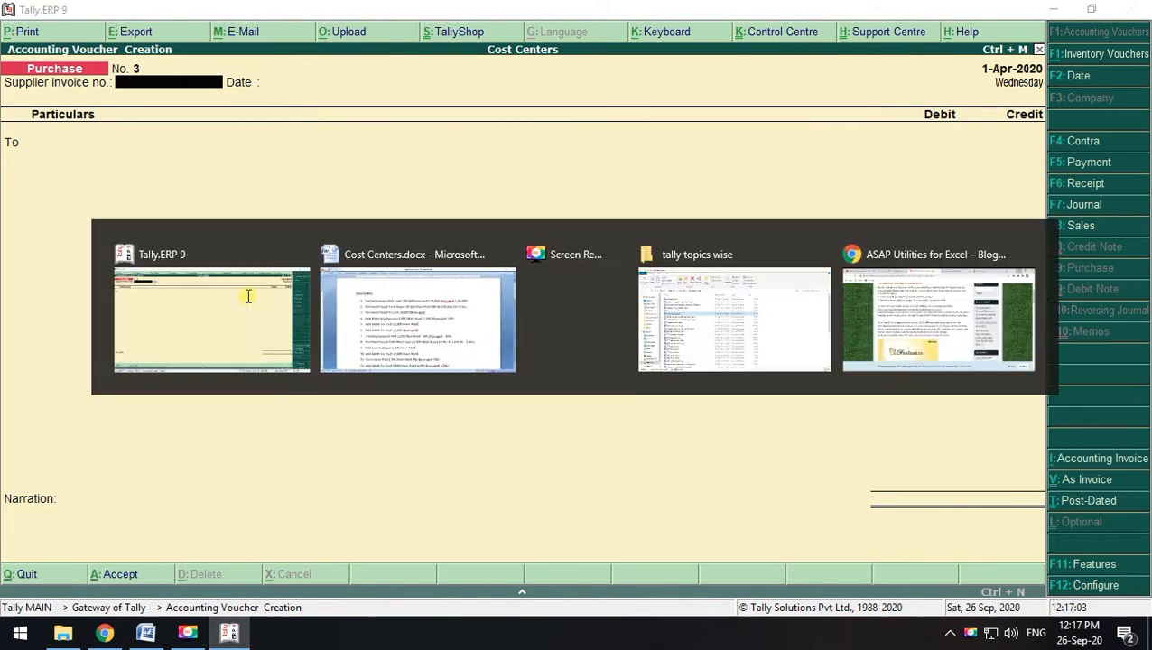
drag(262, 300, 722, 321)
key(alt+Tab)
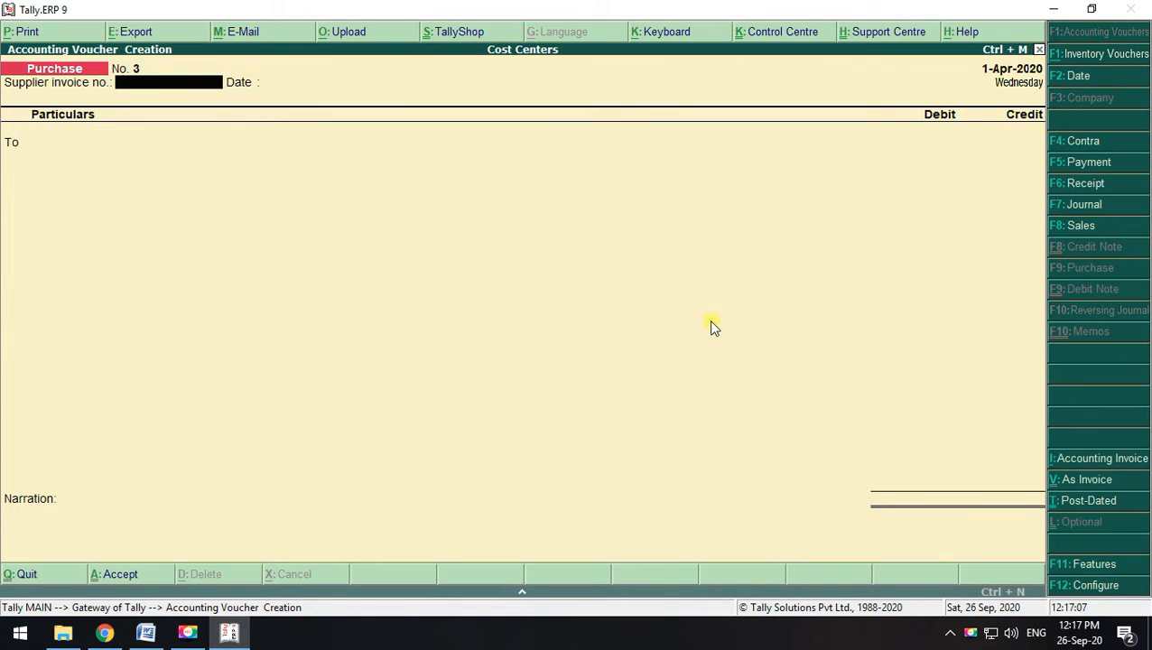
click(1096, 168)
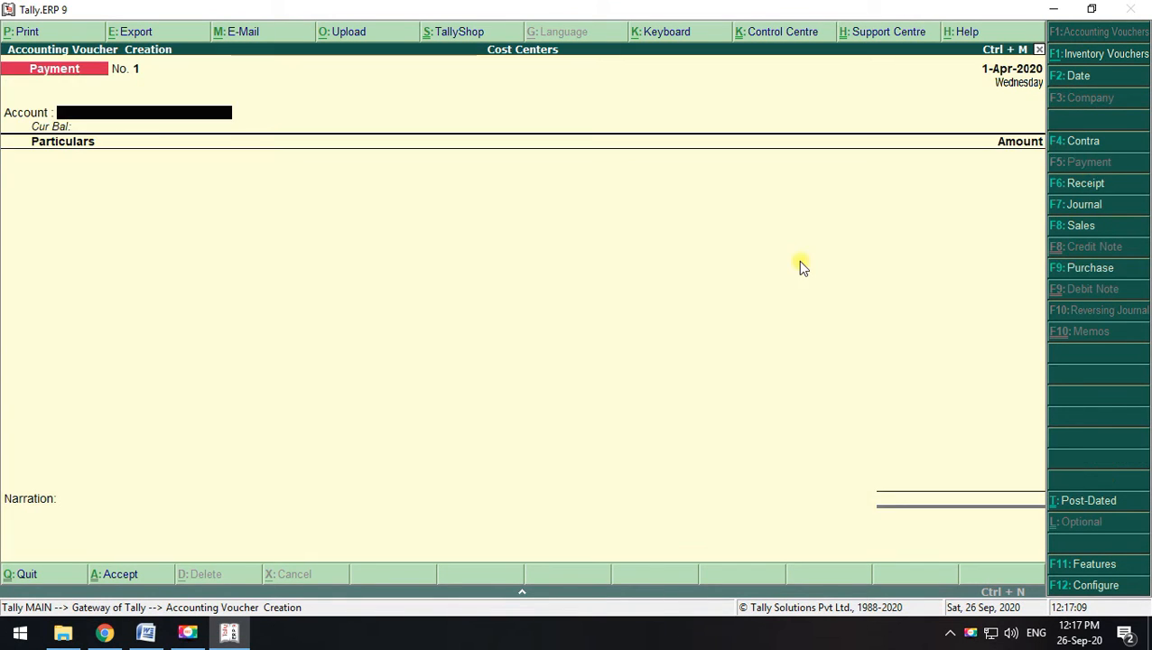
key(space)
key(space)
Choose the Stationery Exp ledger, check its amount in Cost Centers.docx, and enter 2000 for it in the Tally.ERP 9 Payment voucher
key(Down)
key(Down)
key(Down)
key(Down)
key(Down)
key(Down)
key(Down)
key(Down)
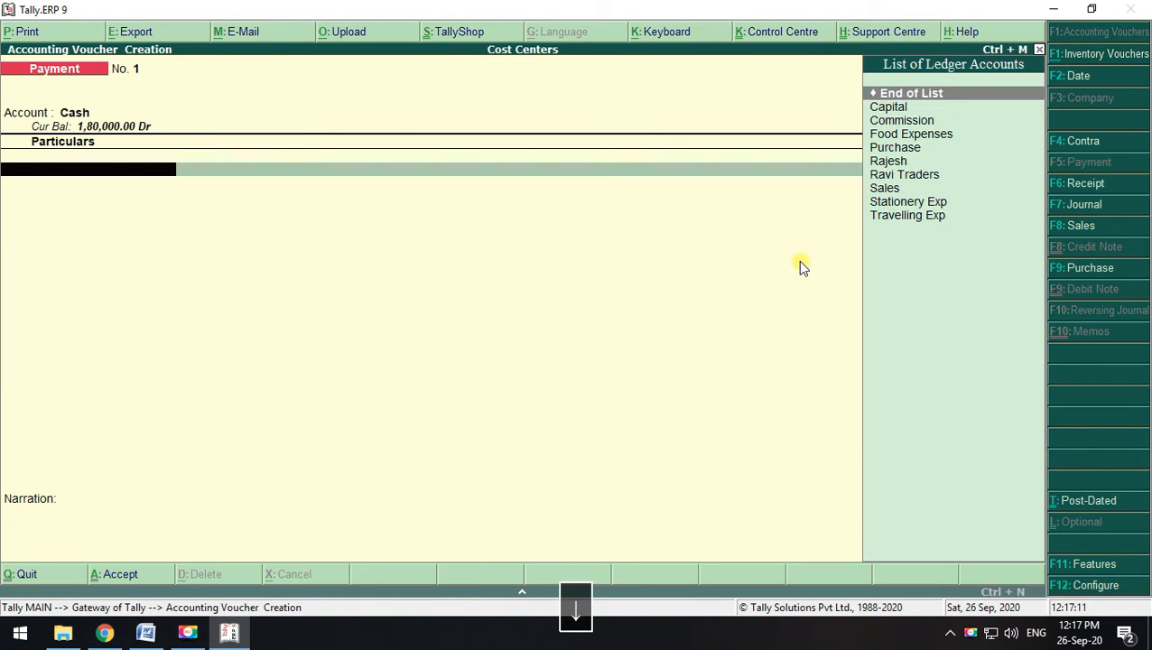
key(Down)
key(Return)
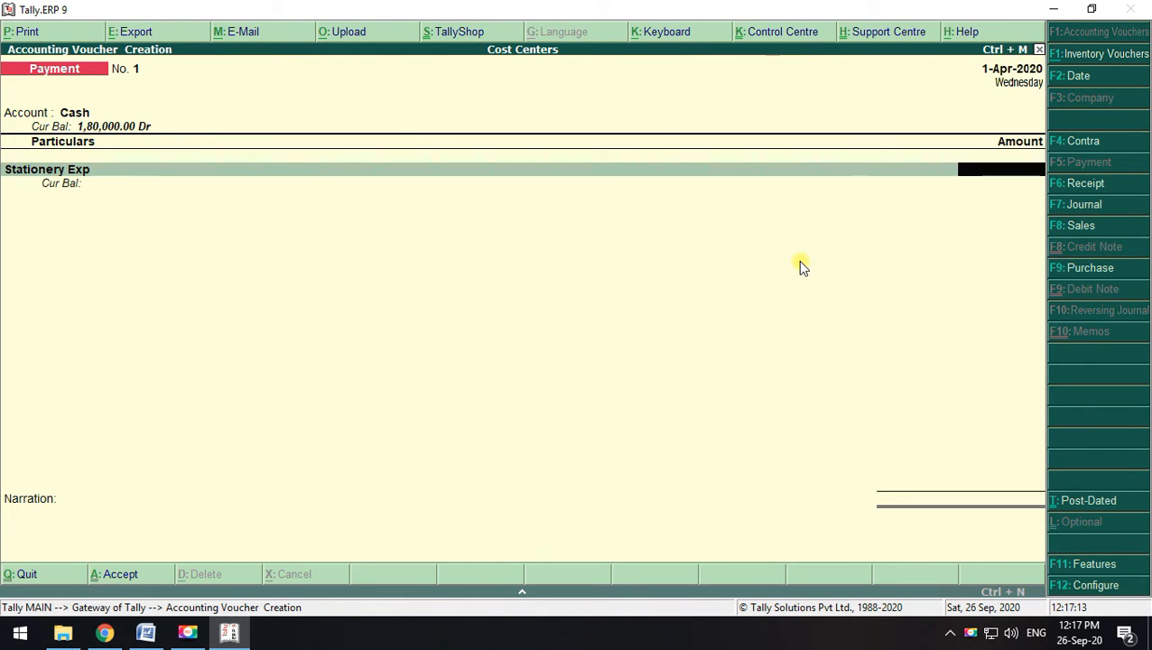
key(alt+Tab)
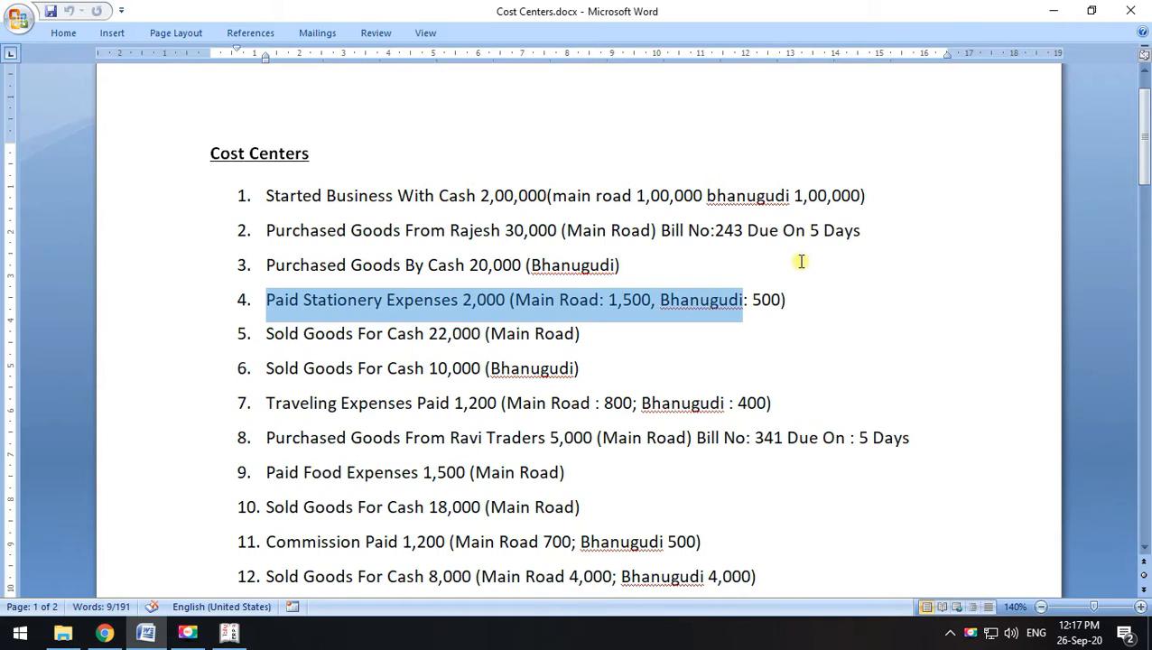
key(alt+Tab)
text(2000)
key(Return)
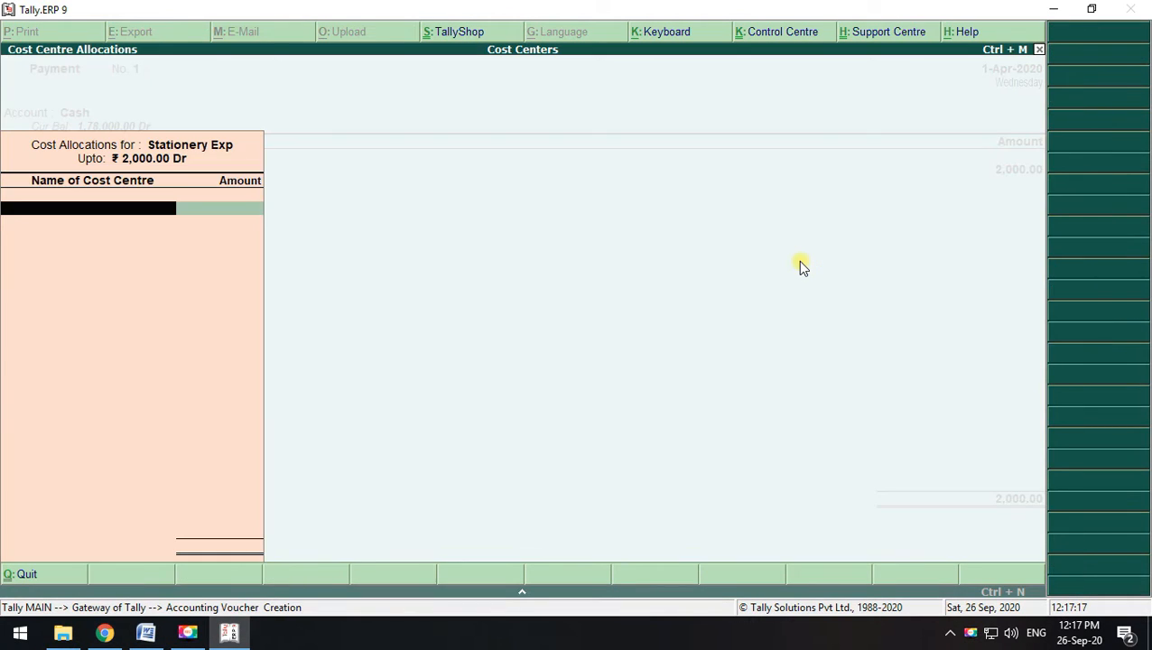
Check the cost centre split in Cost Centers.docx and allocate 500 of the stationery expense to Bhanugudi in Tally.ERP 9
key(space)
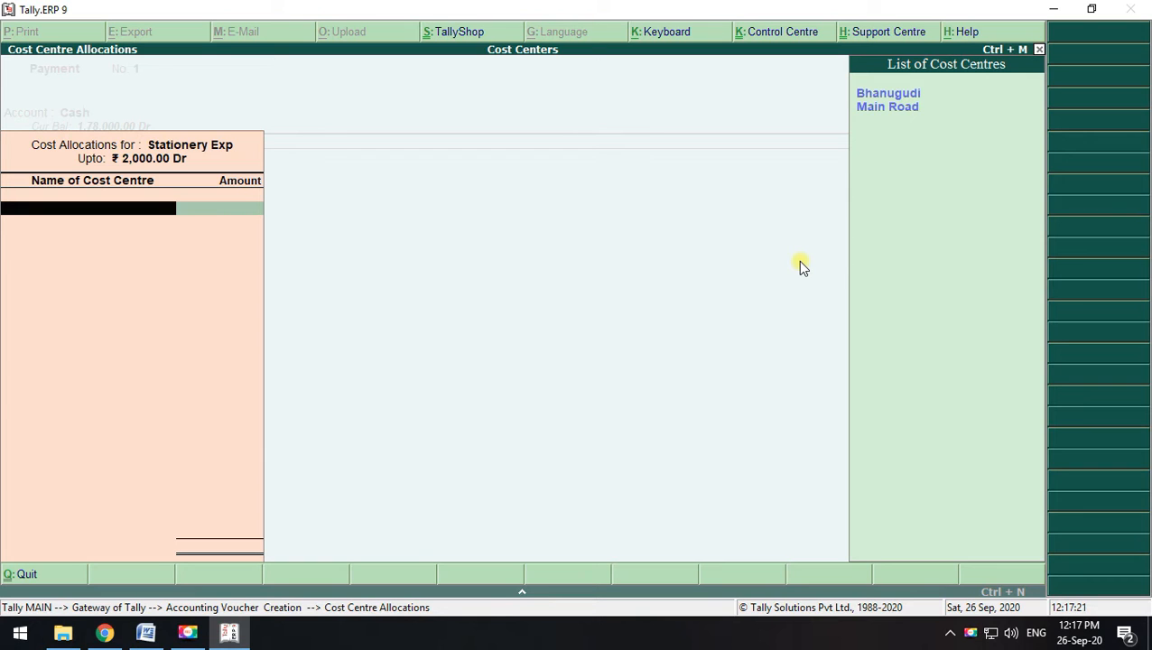
key(Up)
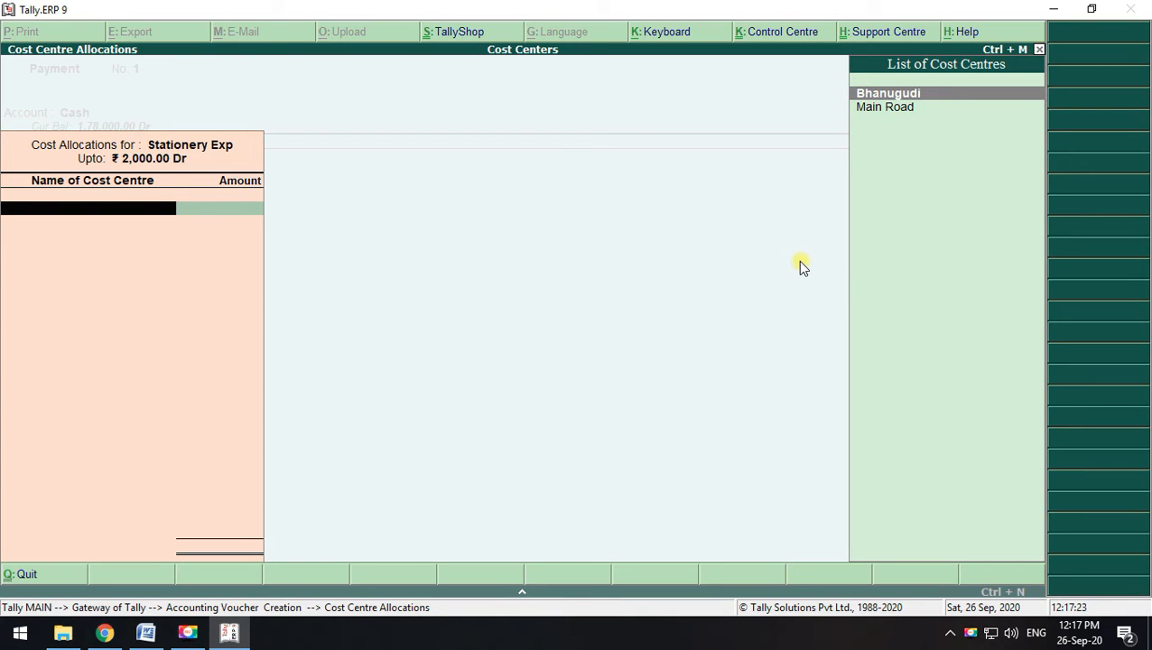
key(Return)
key(alt+Tab)
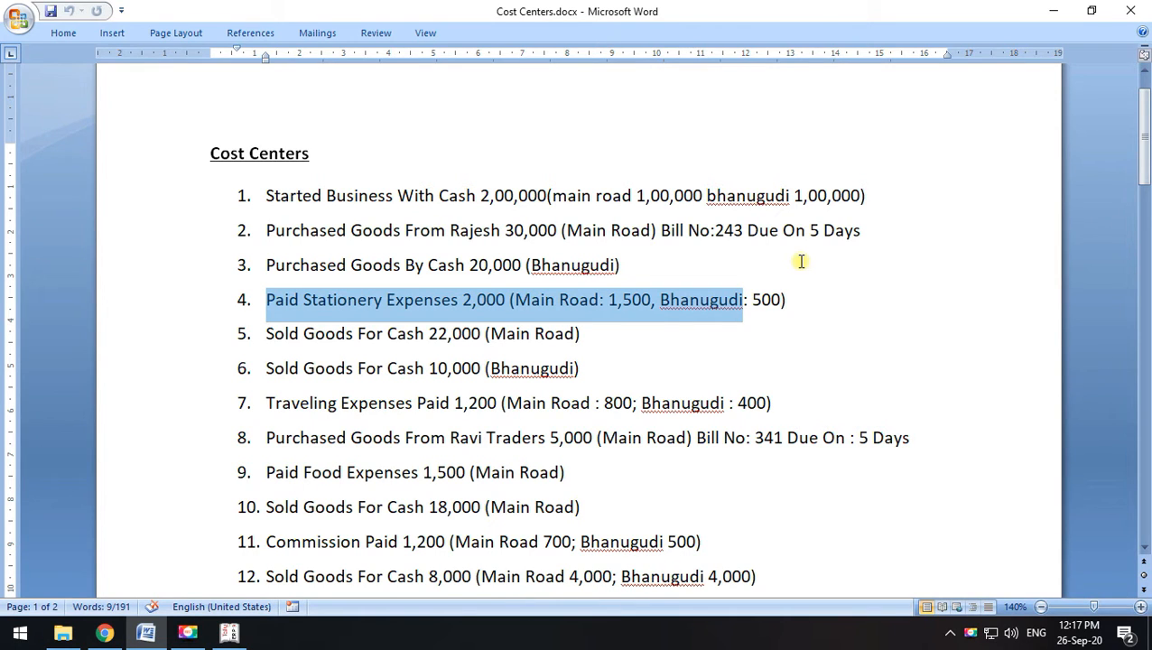
key(alt+Tab)
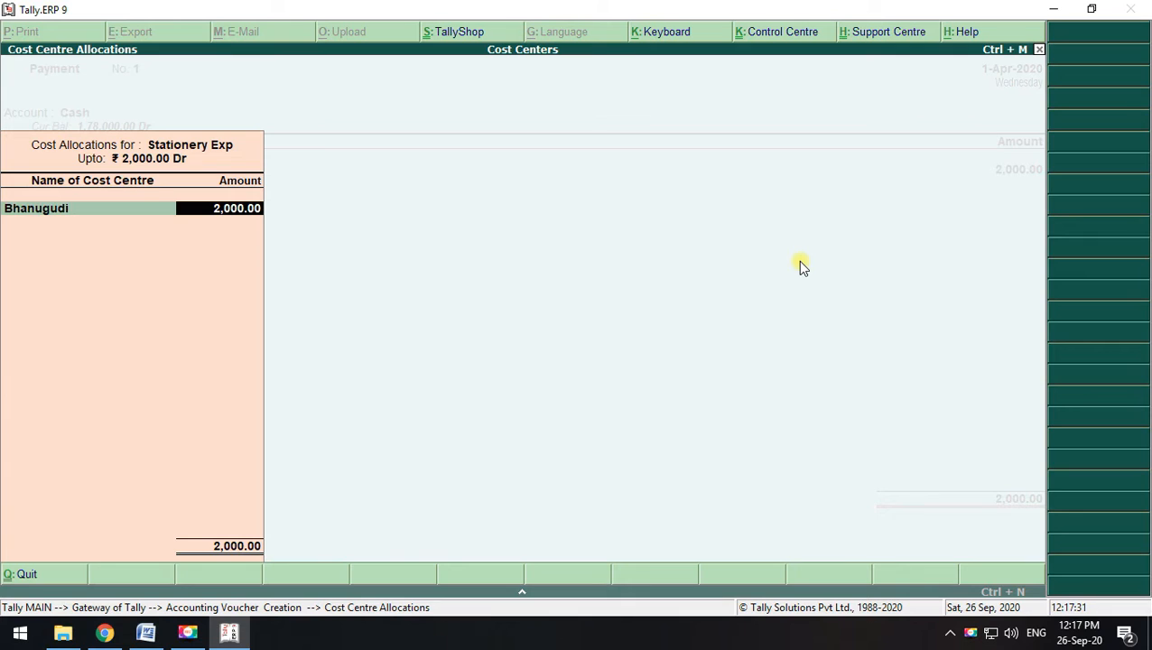
key(Return)
key(Return)
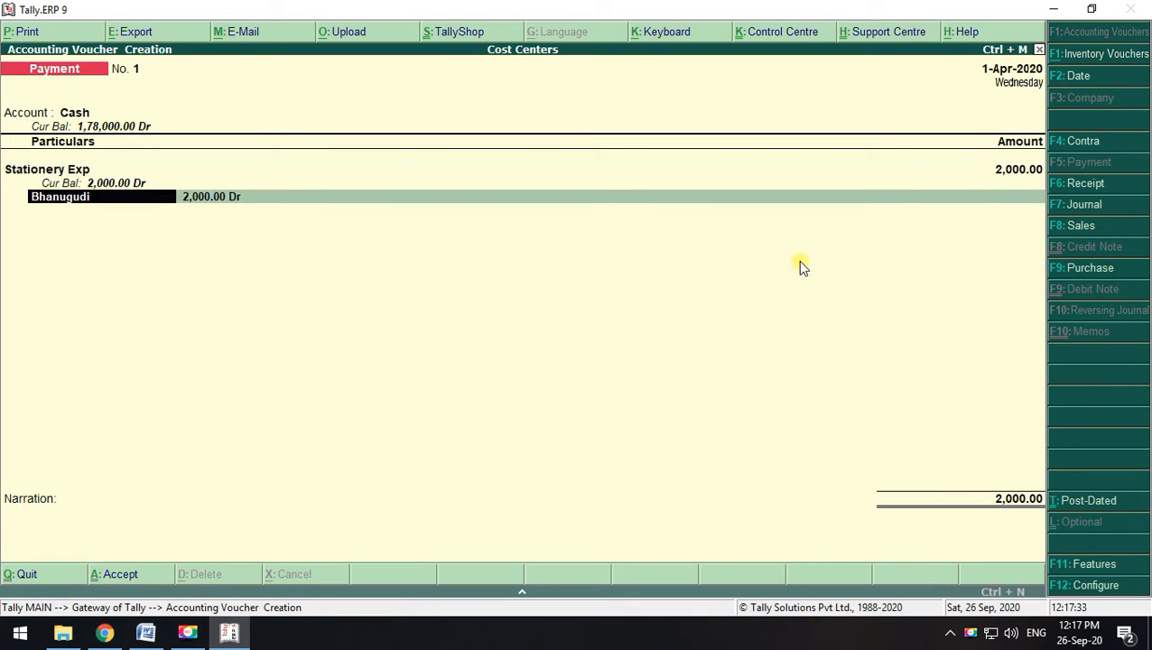
key(Return)
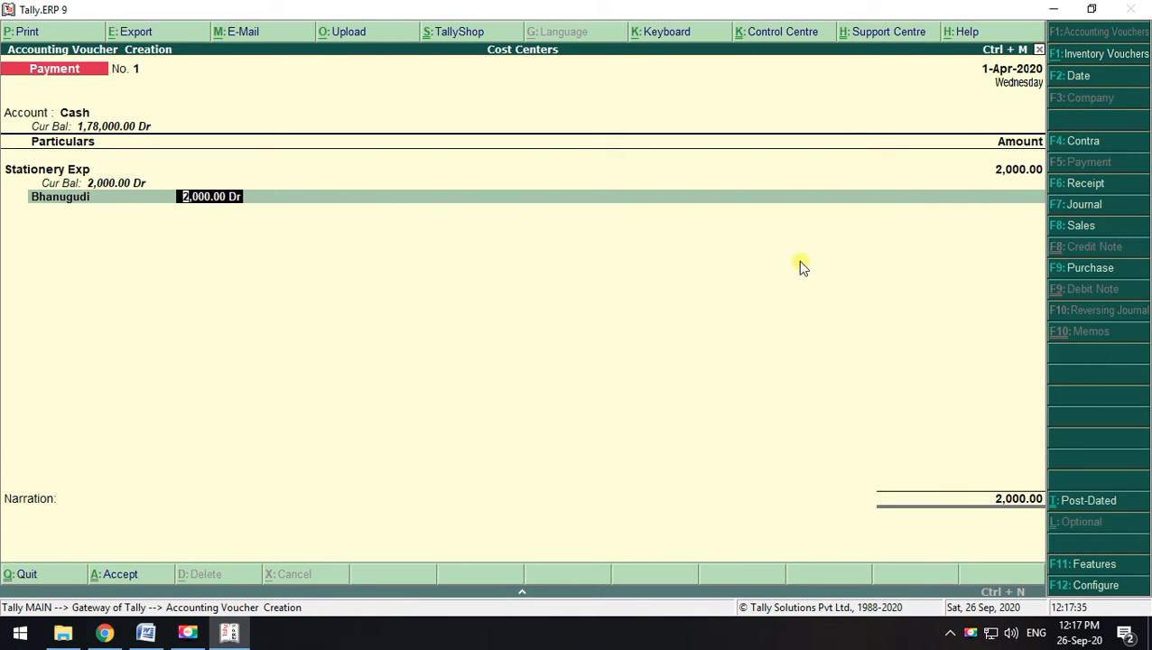
text(500)
key(Return)
Allocate the remaining 1,500 of the stationery expense to Main Road and save the Payment voucher
key(space)
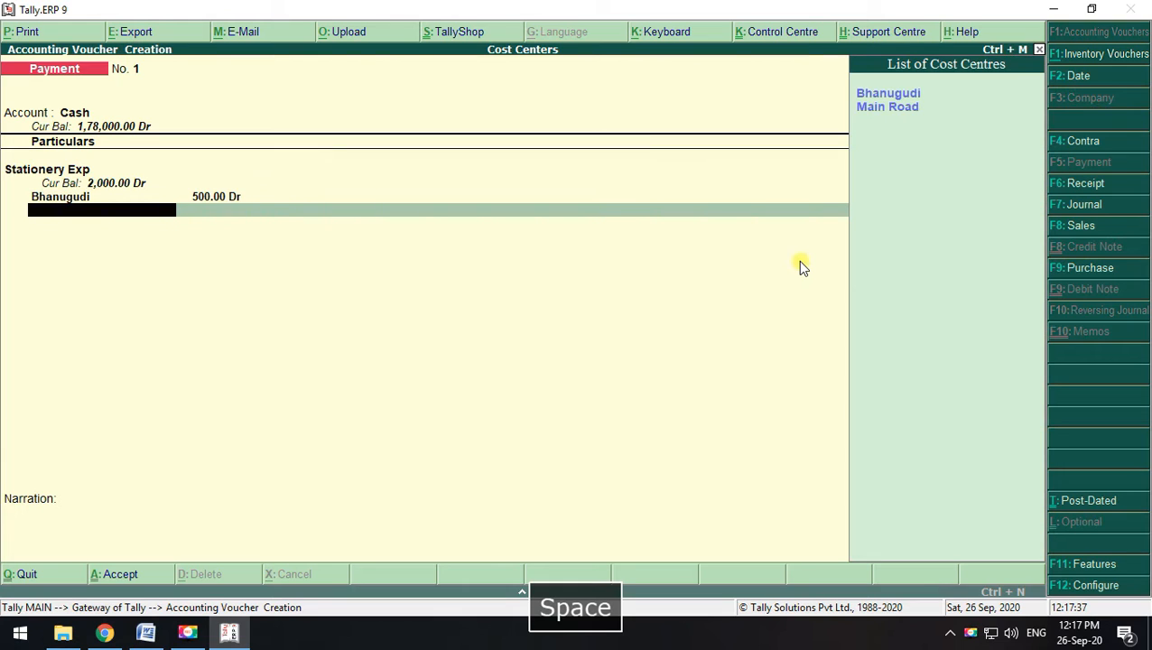
key(Down)
key(Return)
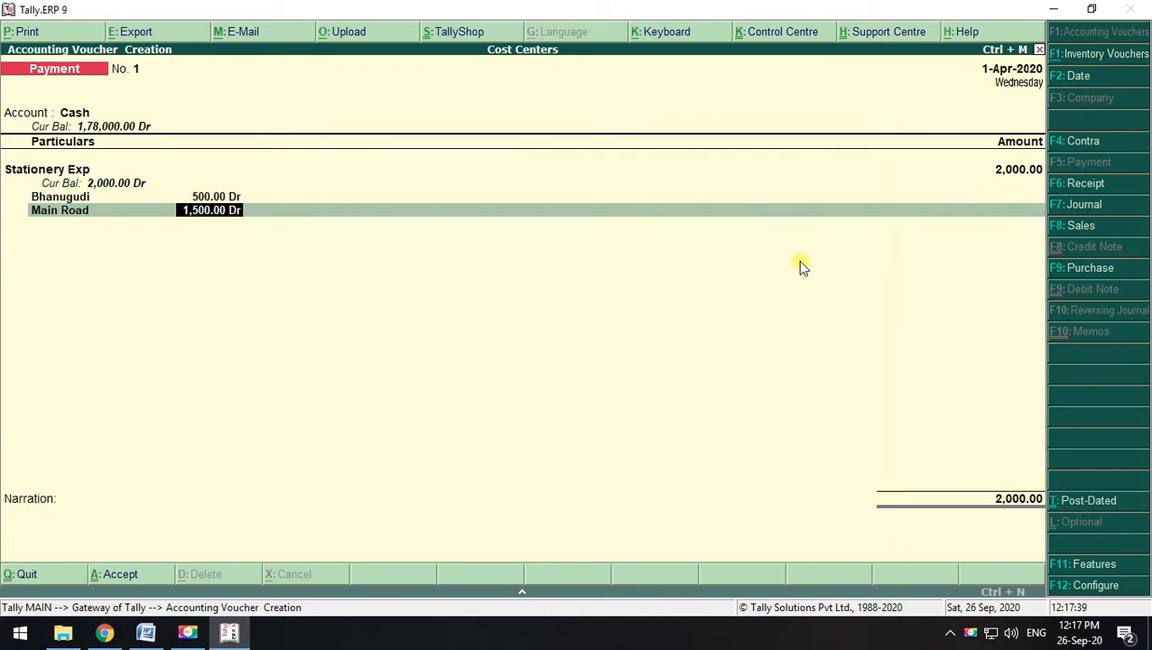
key(Return)
key(Return)
key(Return)
key(Return)
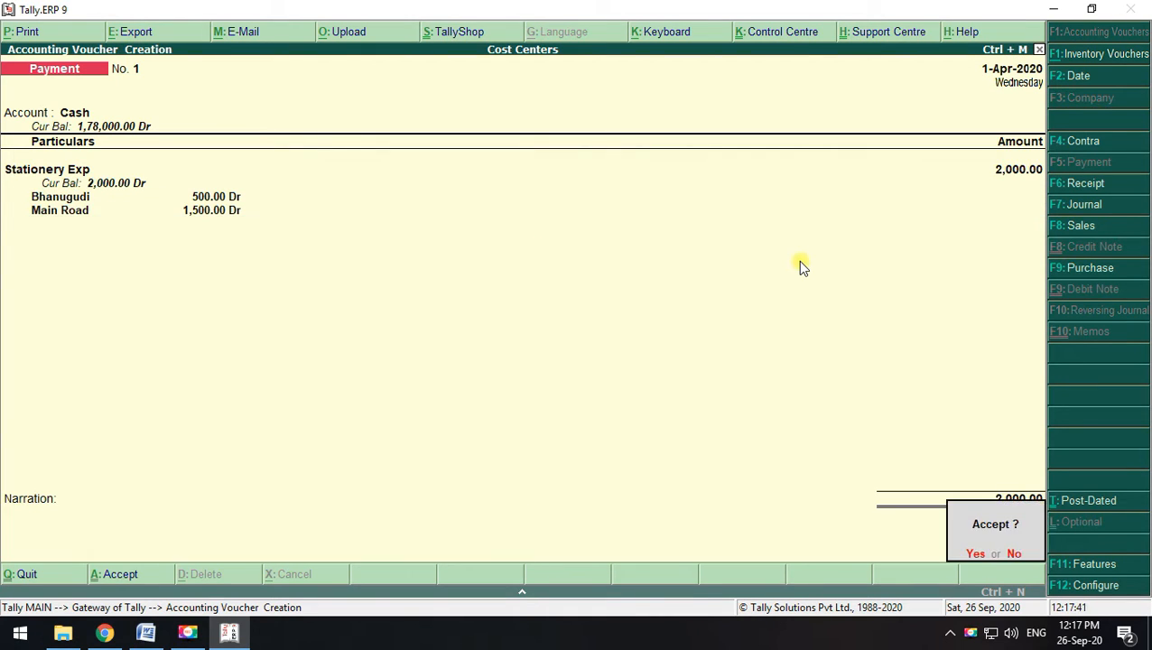
key(Return)
Look up the fifth transaction in Cost Centers.docx and start a Sales voucher in Tally.ERP 9, switched from invoice to voucher mode
key(alt+Tab)
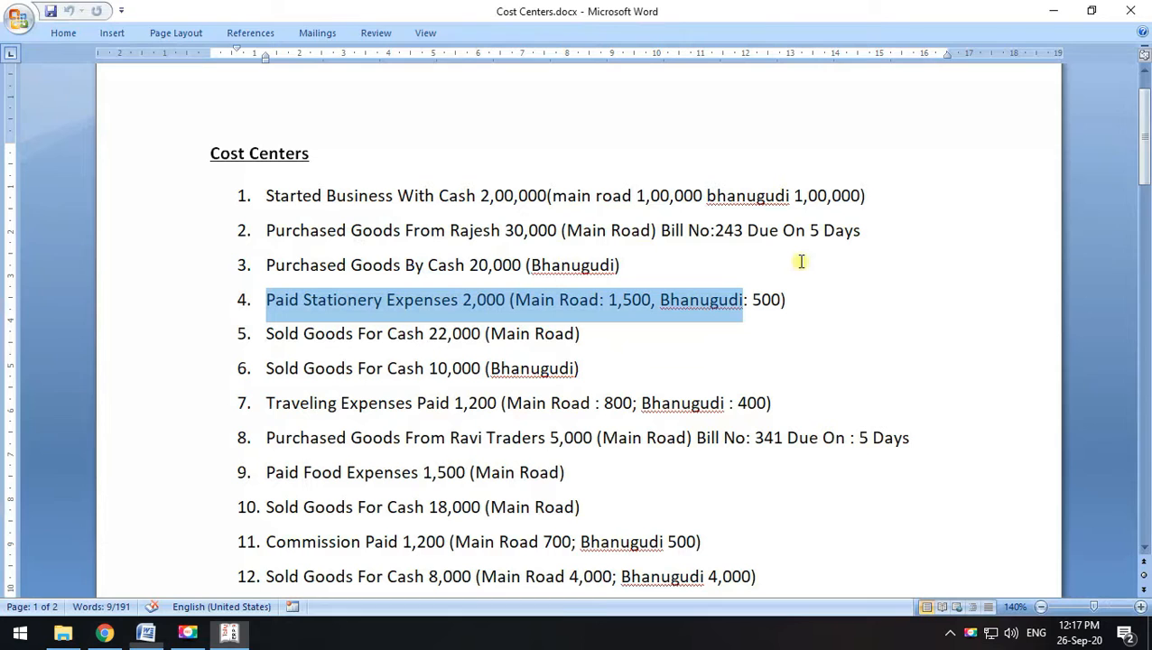
drag(613, 337, 276, 334)
key(alt+Tab)
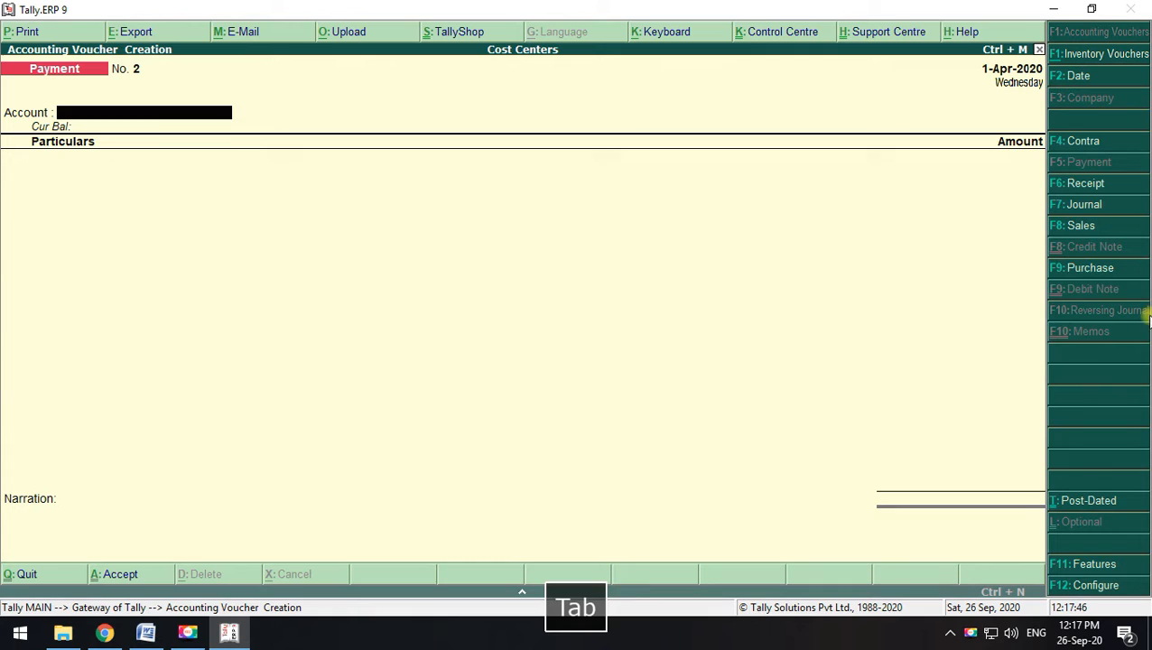
click(1076, 228)
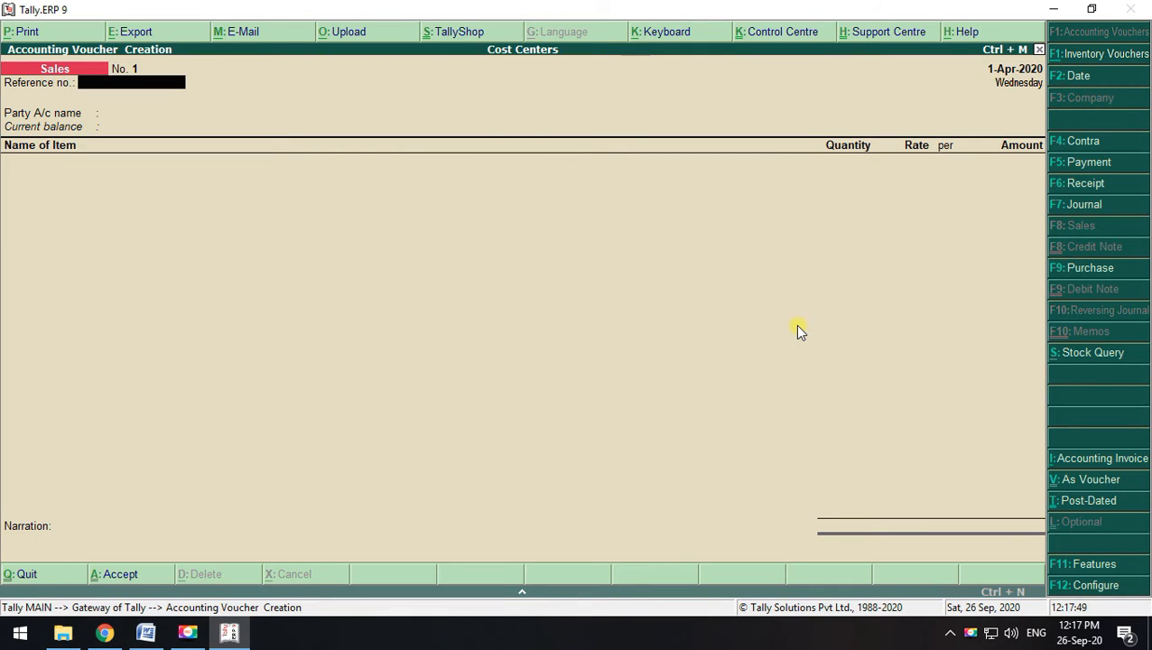
key(ctrl+v)
key(Return)
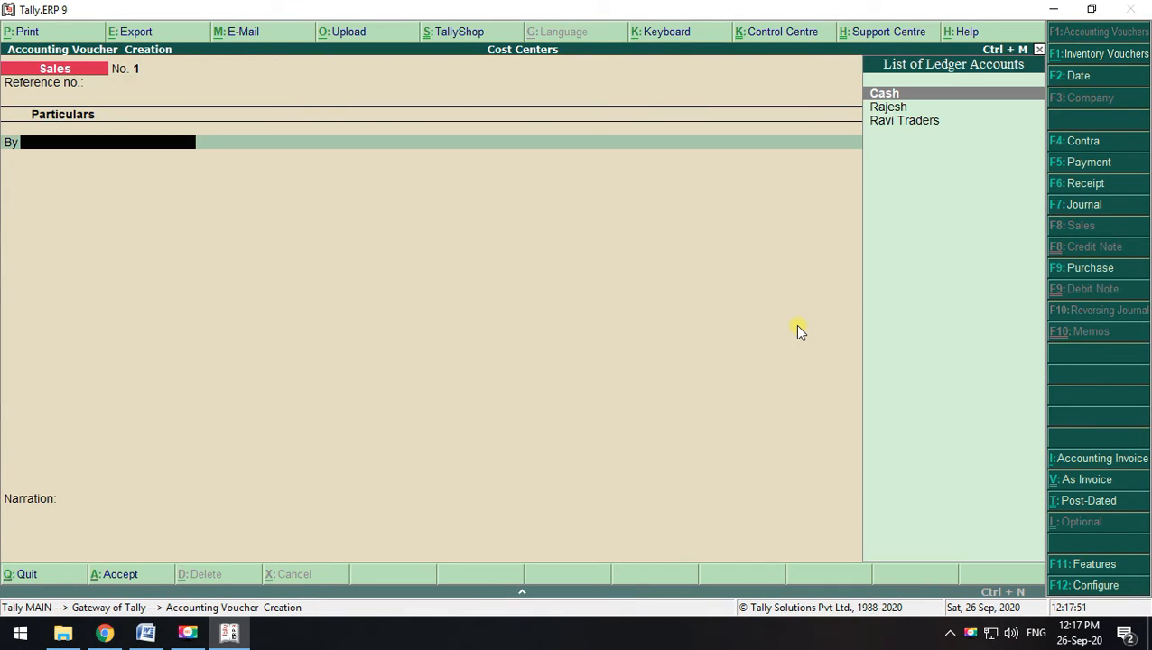
Choose Cash with the default buyer details, check the sale amount in Cost Centers.docx, and debit Cash with 22000 in Tally.ERP 9
key(Return)
key(Return)
key(Return)
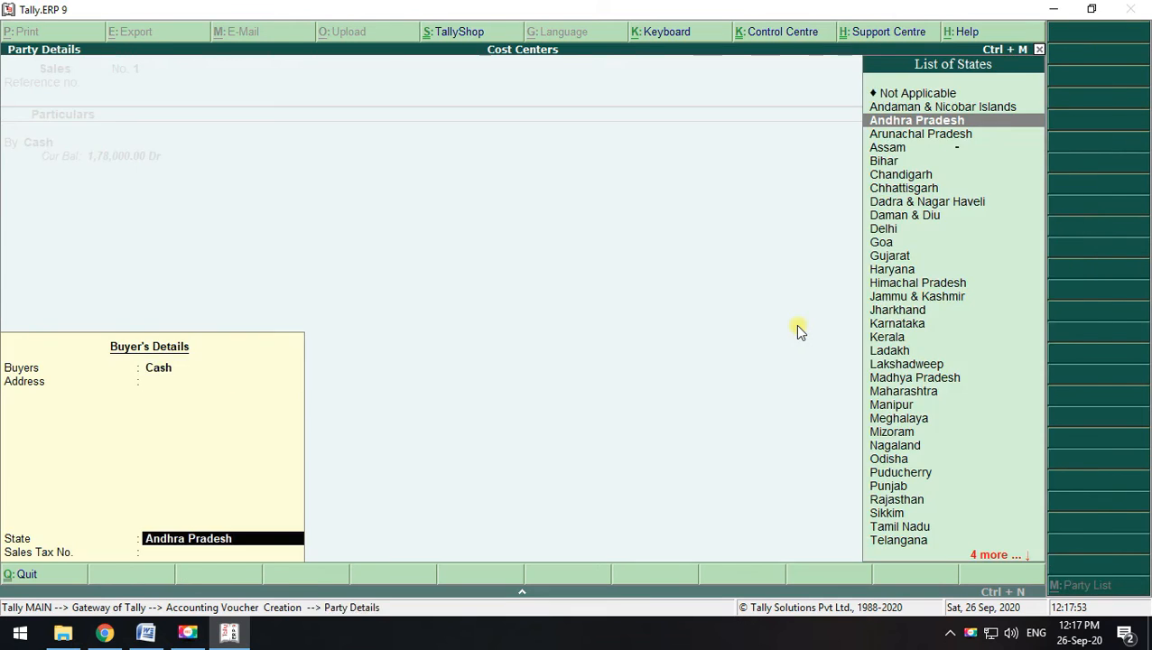
key(Return)
key(Return)
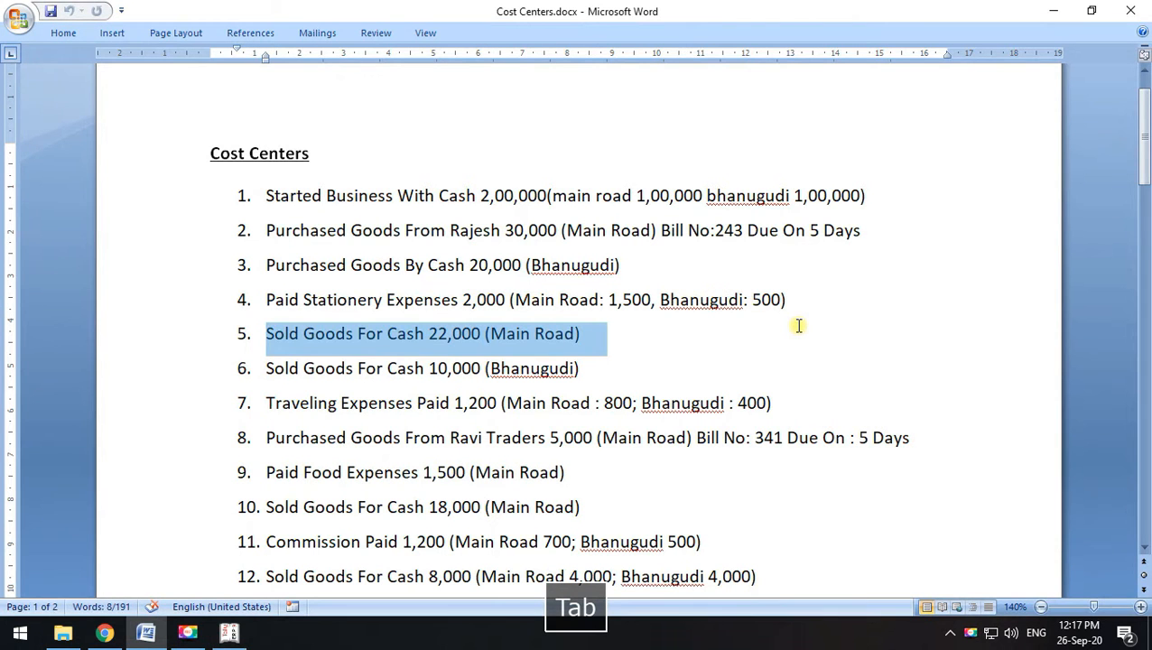
key(alt+Tab)
text(2)
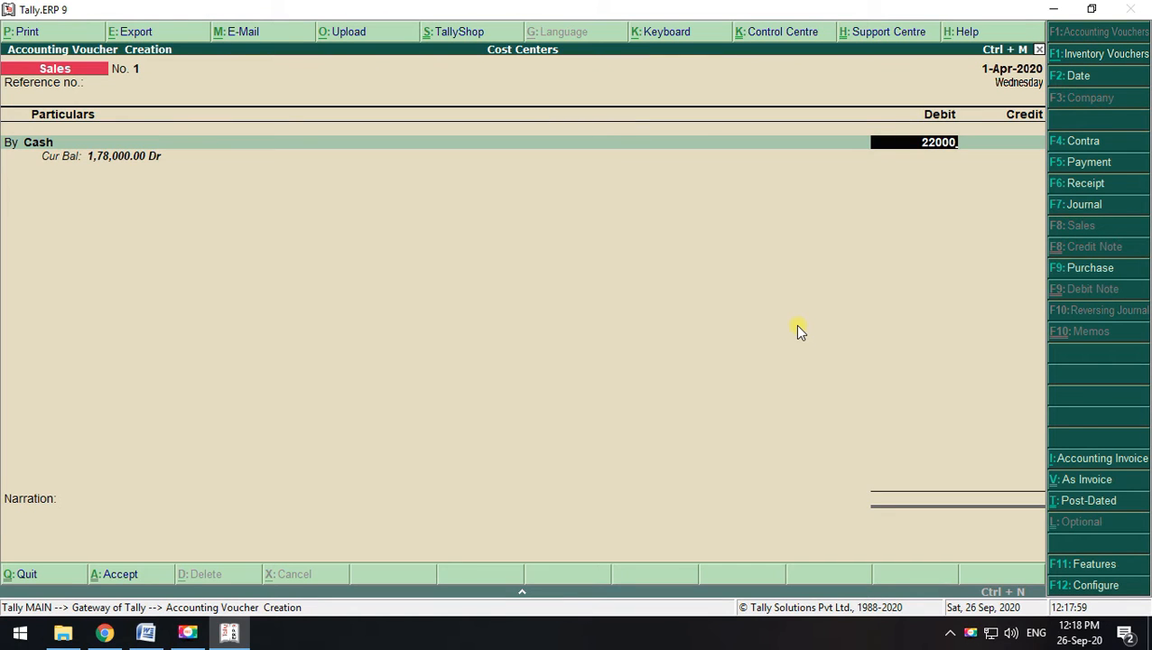
Credit Sales with 22,000 against the Cash debit, leaving the inventory allocations empty
key(Return)
key(Return)
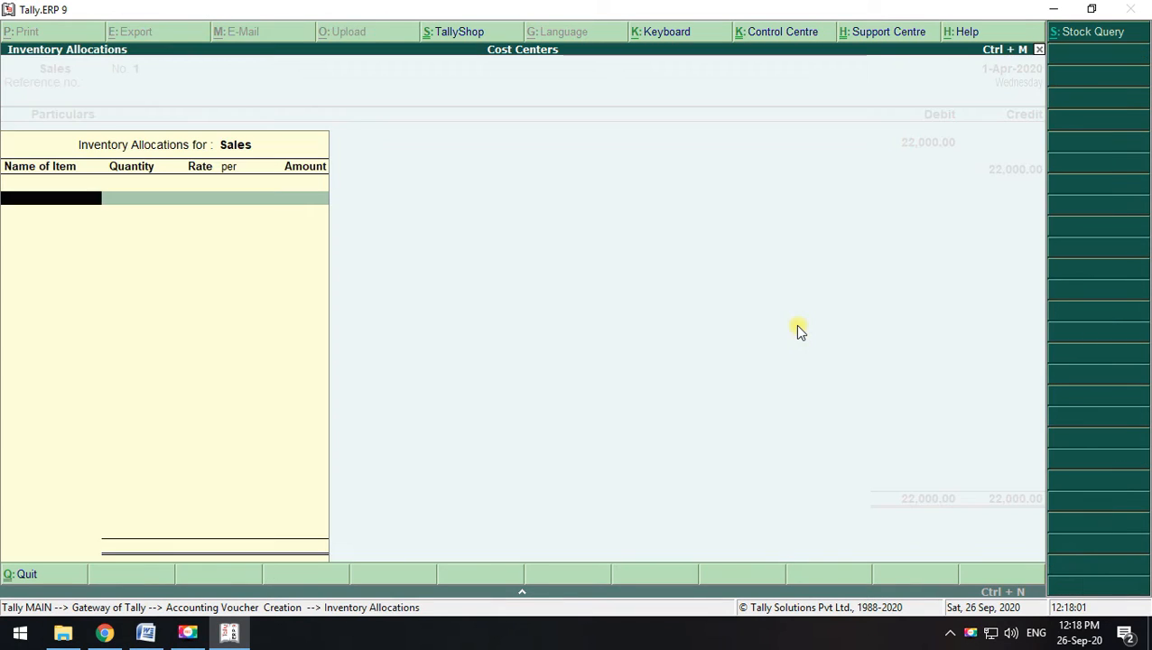
key(Escape)
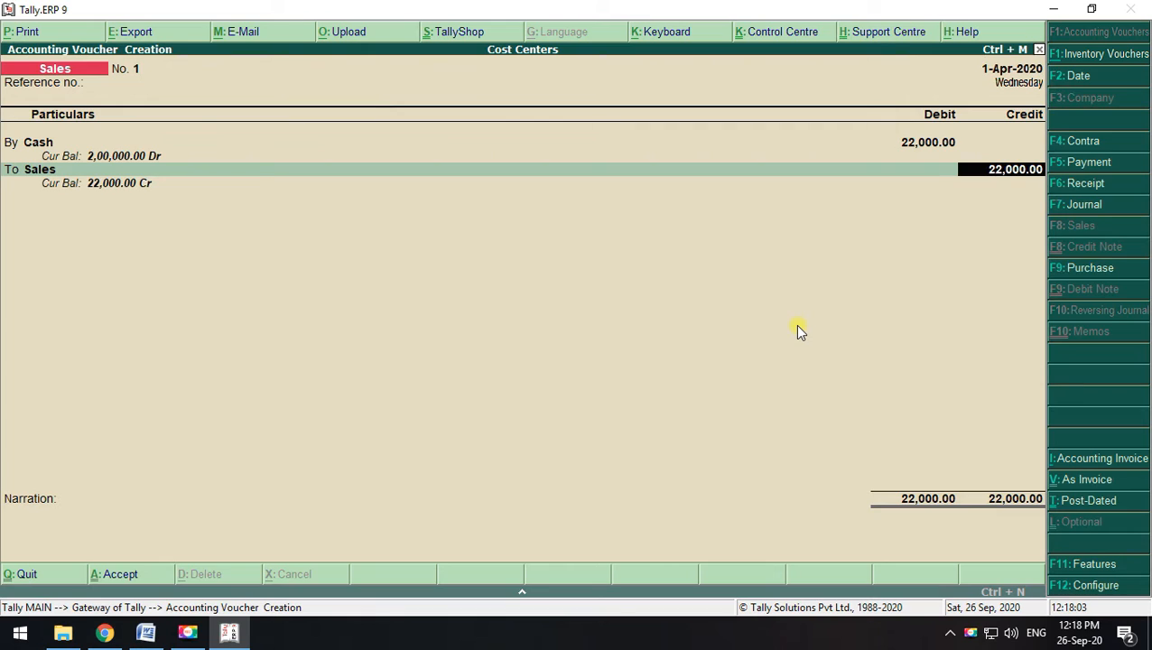
key(Return)
Allocate the full 22,000 of sales to Main Road, check it against Cost Centers.docx, and save the Sales voucher in Tally.ERP 9
key(space)
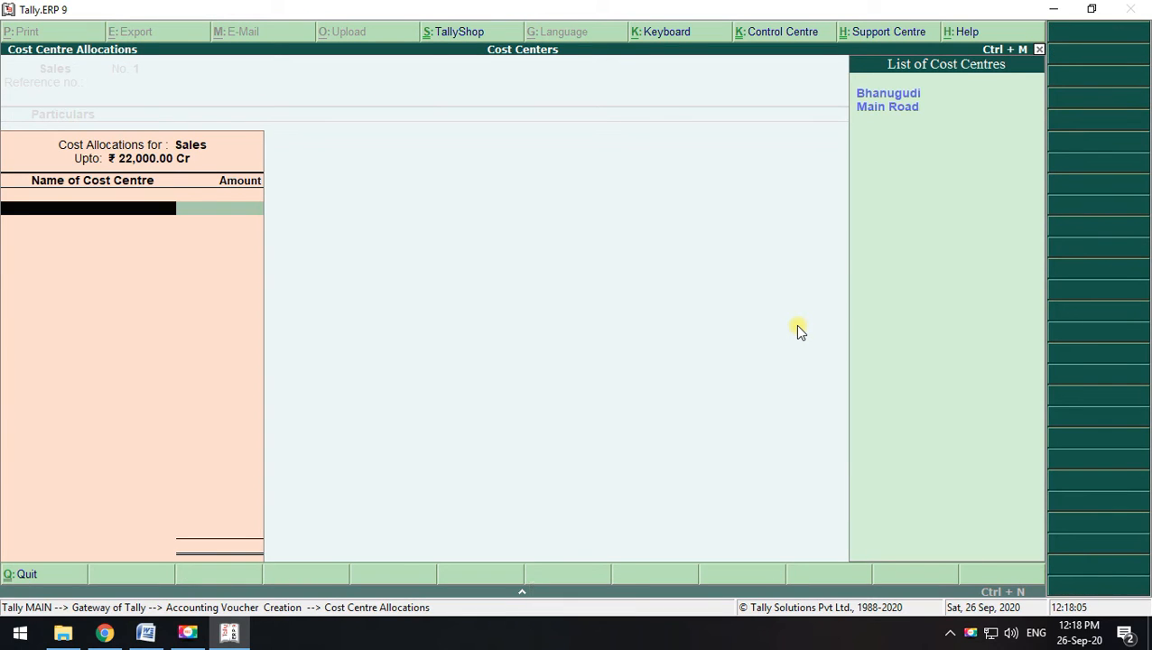
key(Down)
key(Down)
key(Return)
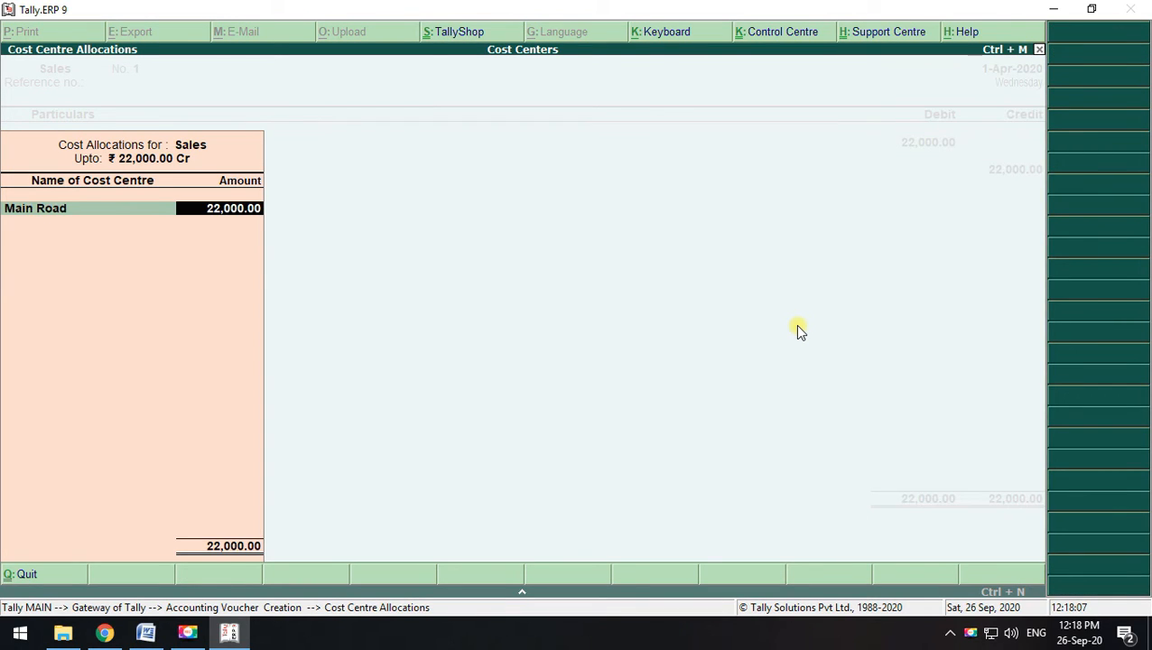
key(alt+Tab)
key(alt+Tab)
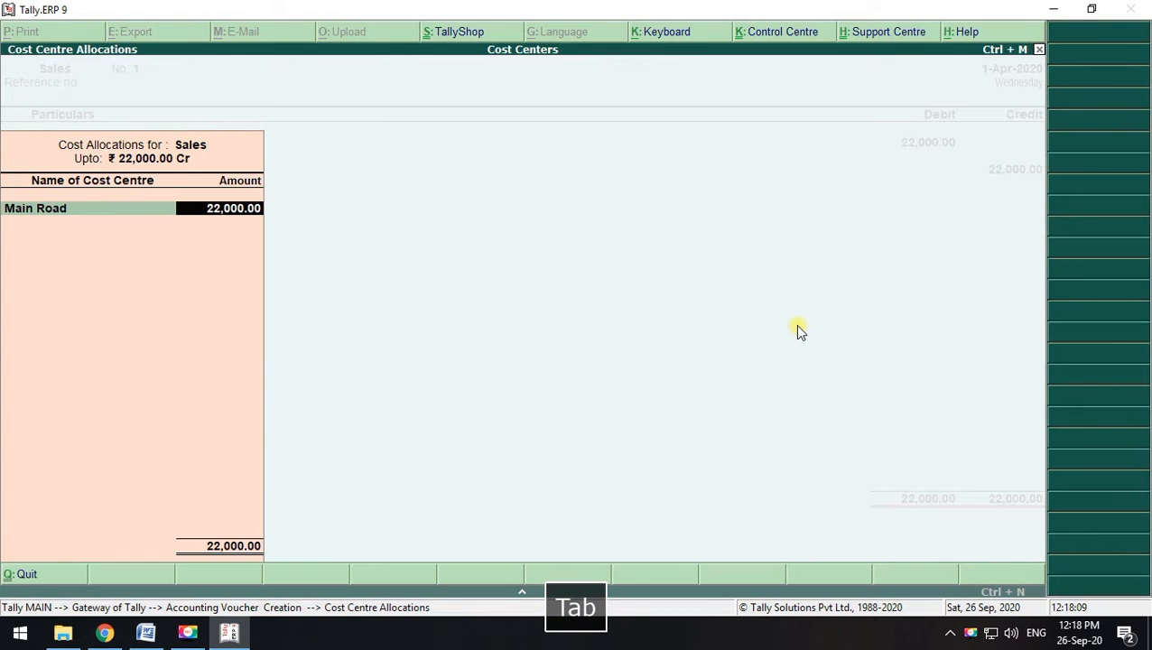
key(Return)
key(Return)
key(Return)
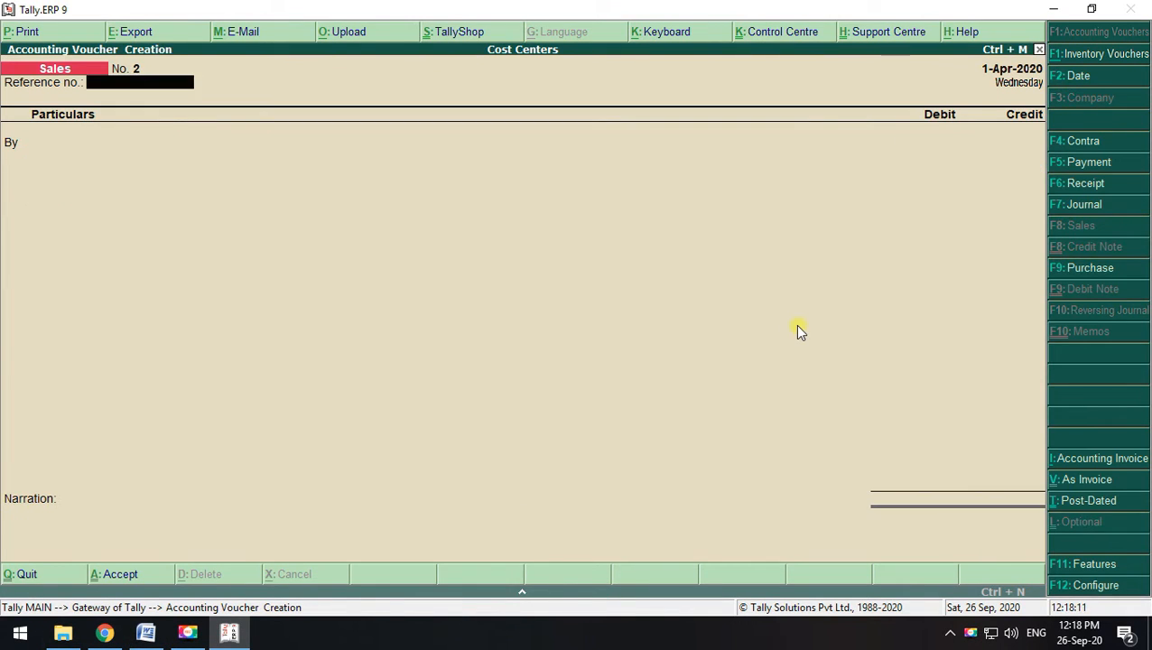
Look up the sixth transaction in Cost Centers.docx and choose Cash with default buyer details in the new Tally.ERP 9 Sales voucher
key(alt+Tab)
scroll(794, 331, down, 1)
drag(582, 260, 264, 262)
key(alt+Tab)
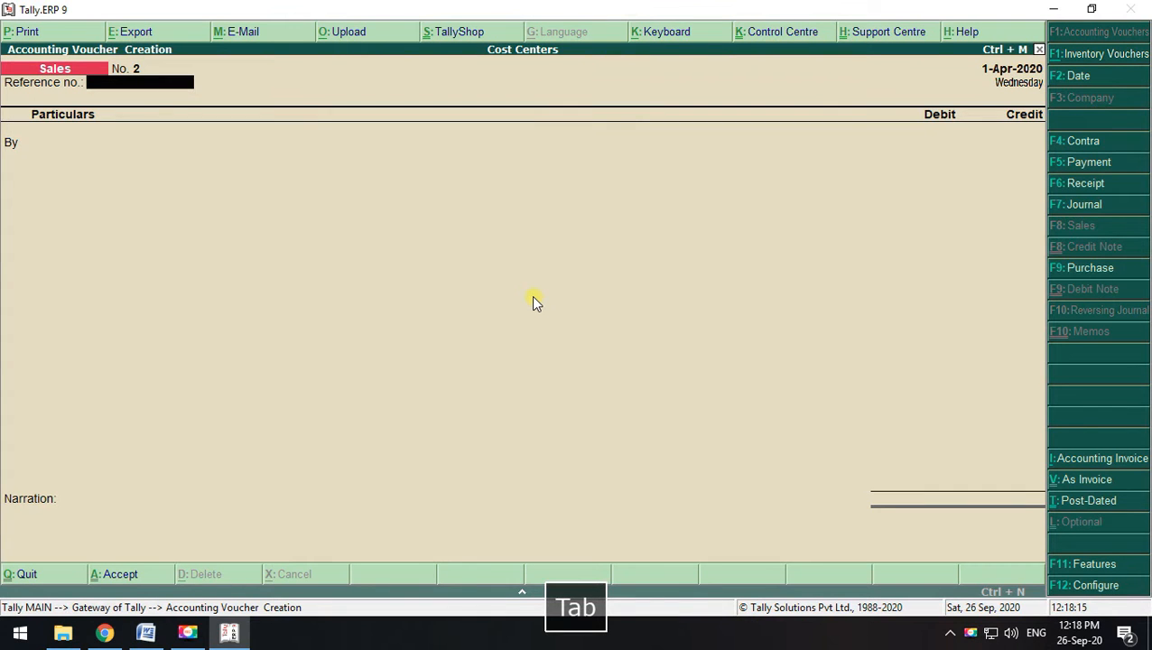
key(Tab)
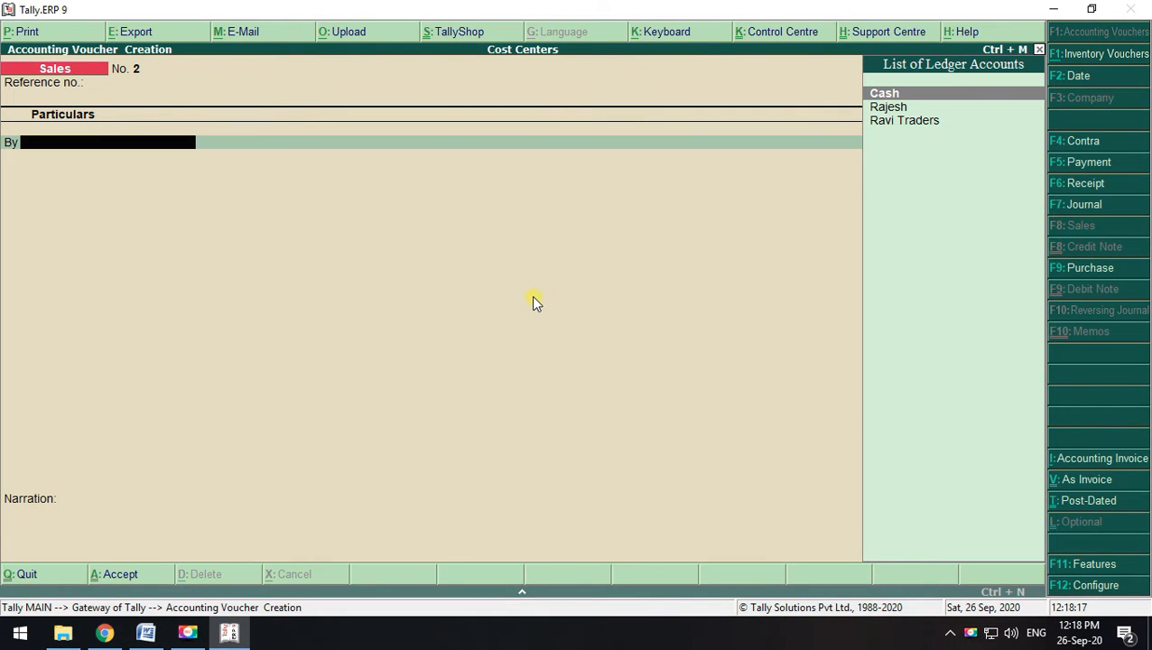
key(Tab)
key(Tab)
key(Tab)
key(Tab)
key(Tab)
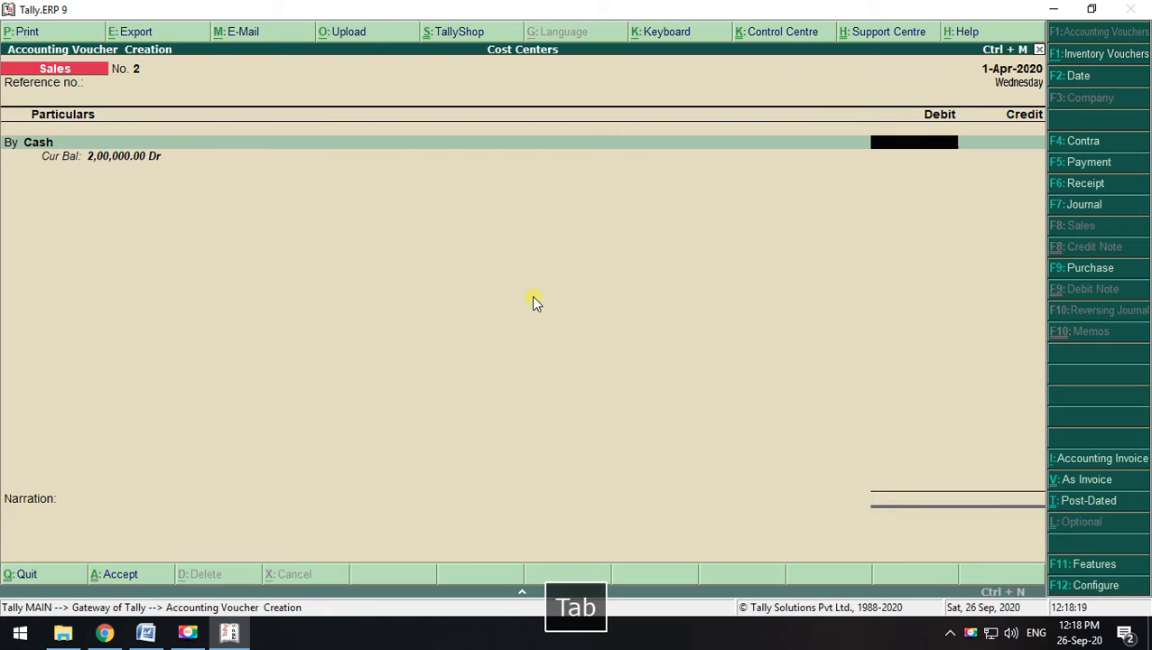
Check the amount in Cost Centers.docx, debit Cash and credit Sales with 10,000 in Tally.ERP 9, leaving inventory allocations empty
key(alt+Tab)
key(alt+Tab)
text(1)
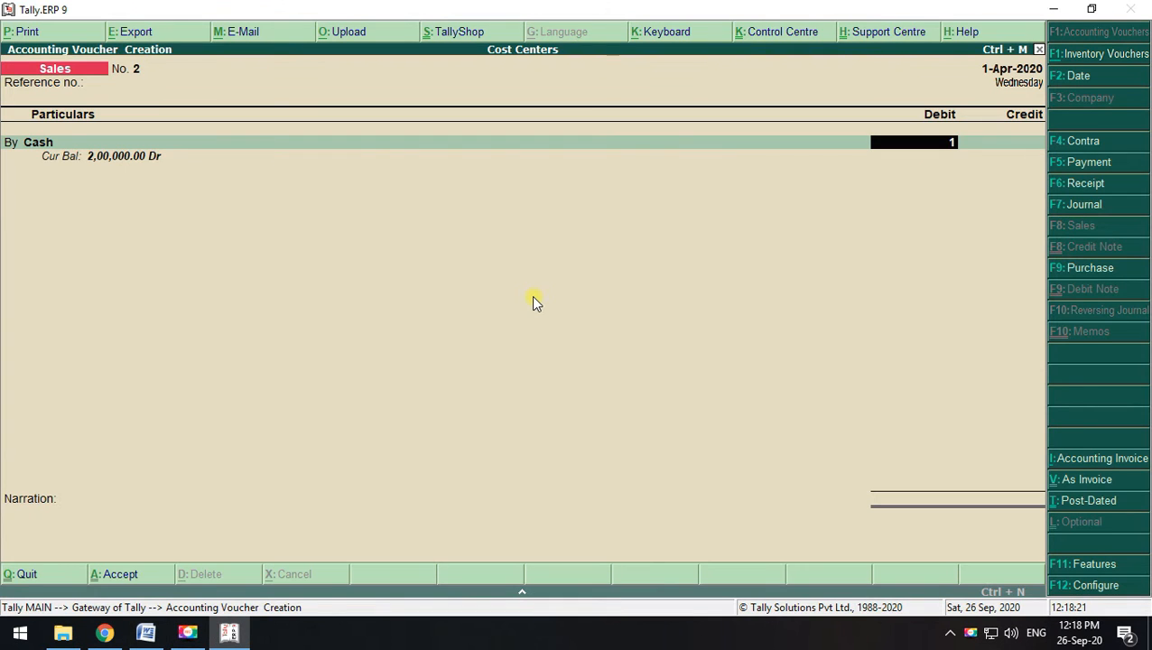
key(Return)
key(Return)
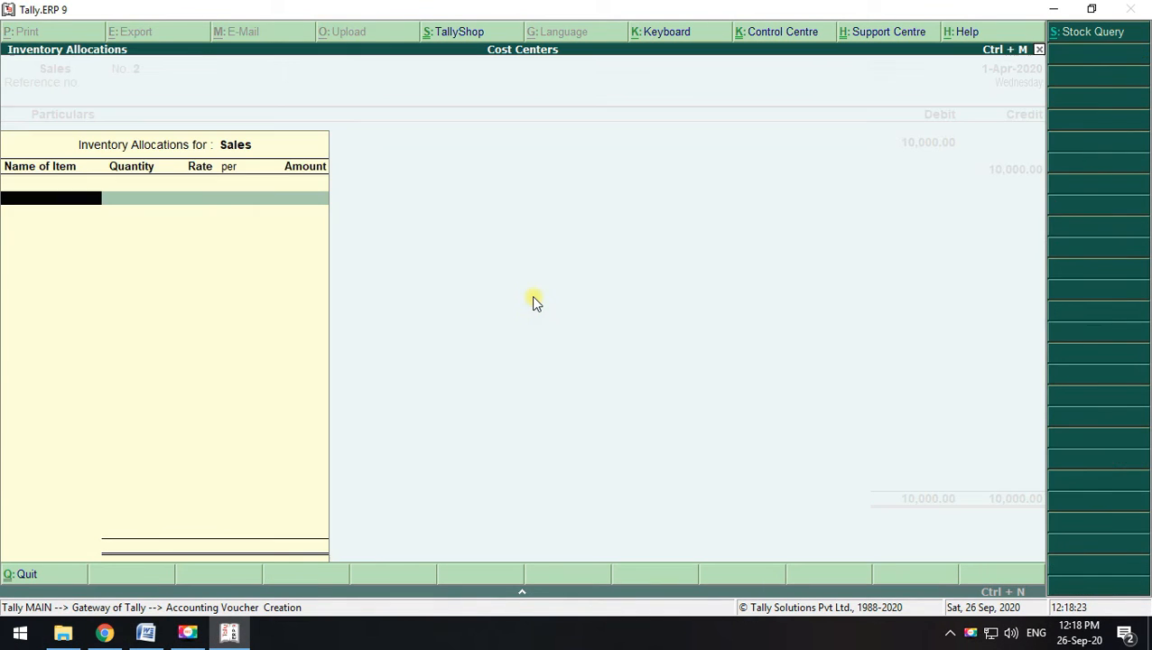
key(Return)
key(Return)
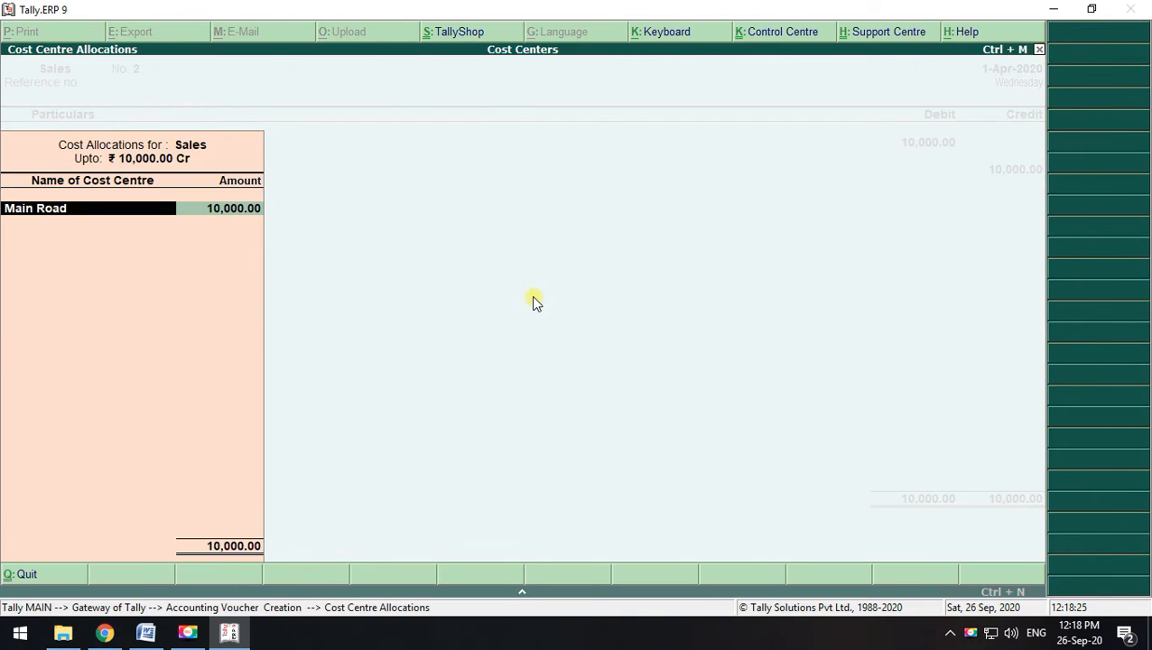
Check the cost centre in Cost Centers.docx, allocate the 10,000 sale to Bhanugudi in Tally.ERP 9, and save the voucher
key(alt+Tab)
key(alt+Tab)
key(space)
key(Down)
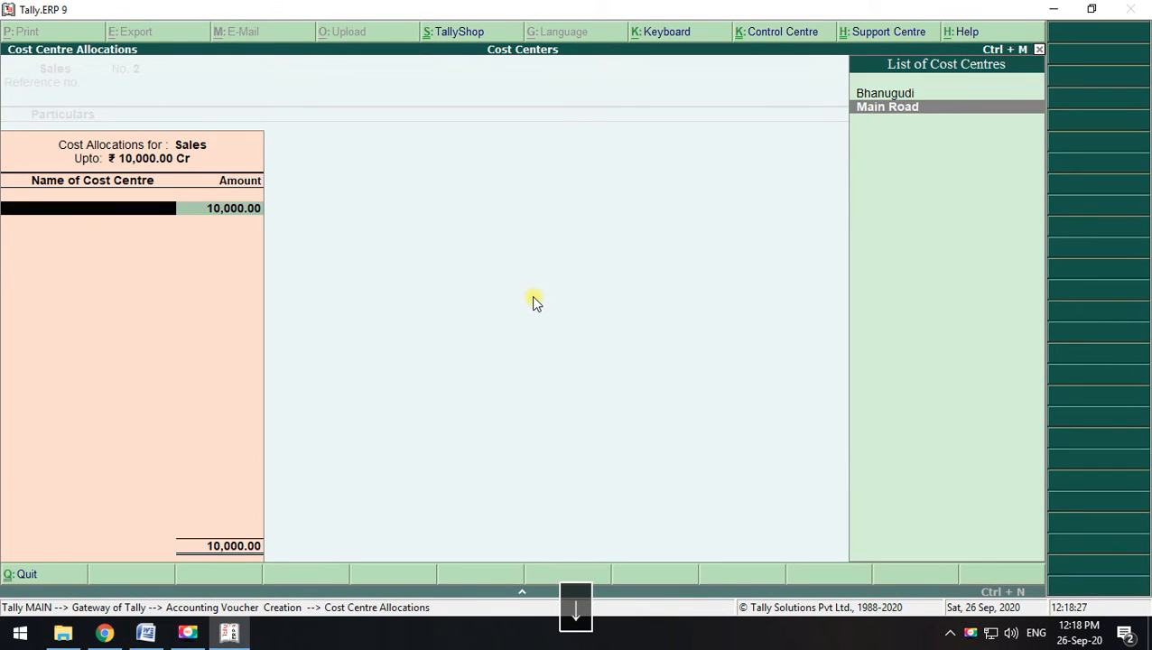
key(Up)
key(Return)
key(Return)
key(Return)
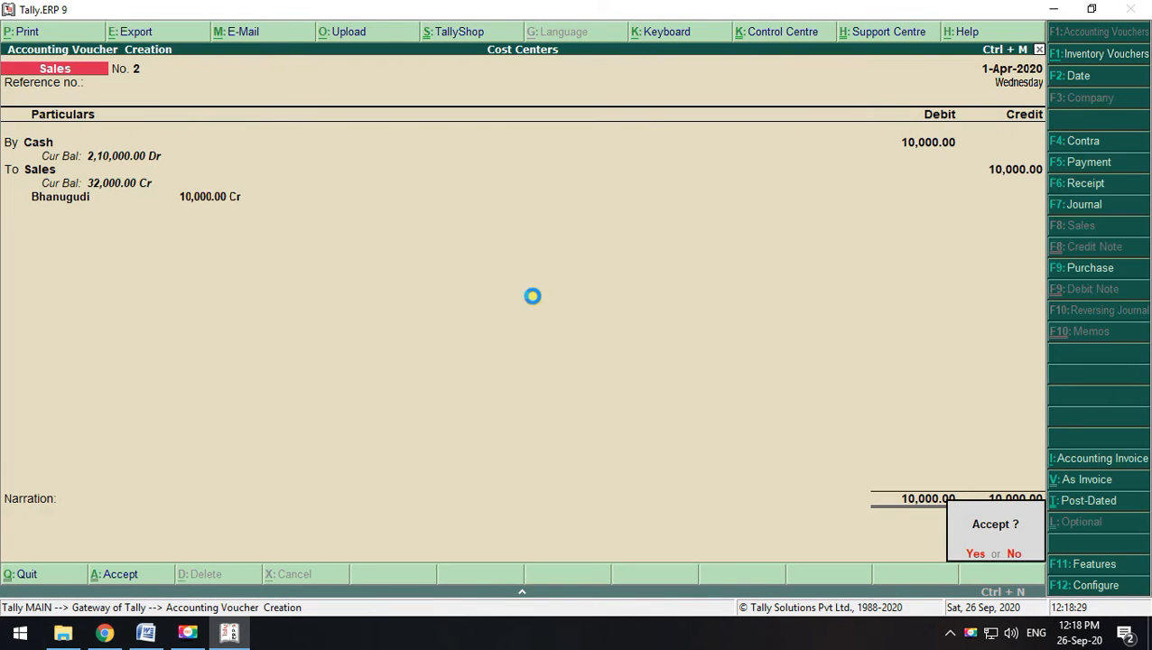
key(Return)
Look up the seventh transaction in Cost Centers.docx and start a Payment voucher from the Cash account in Tally.ERP 9
key(alt+Tab)
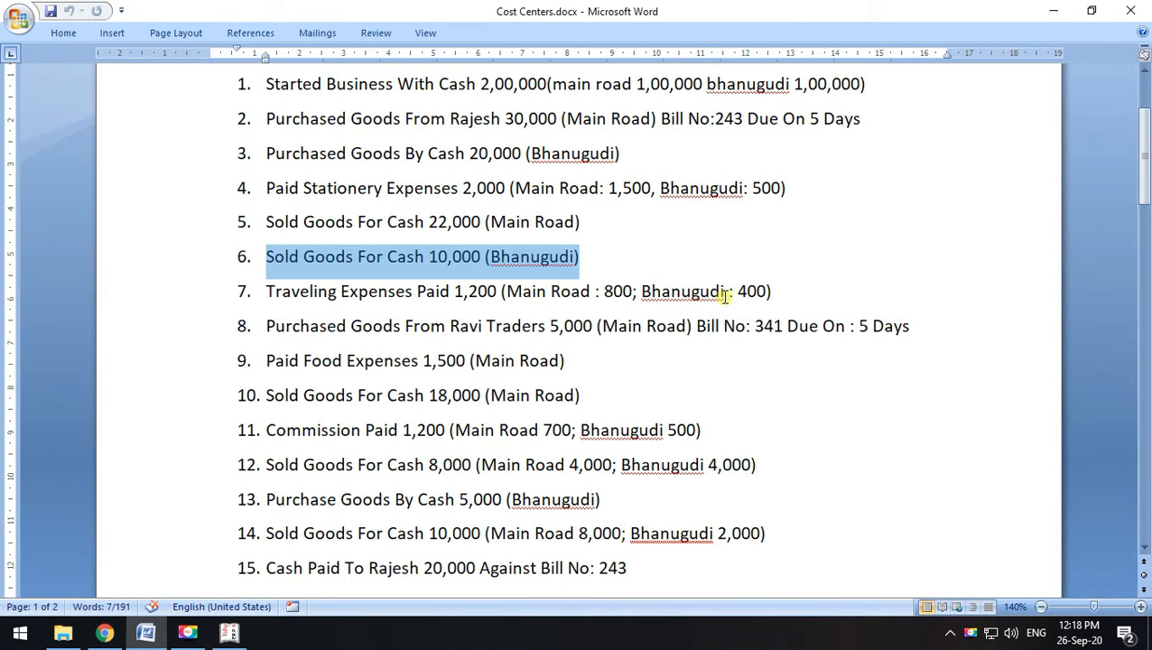
drag(789, 291, 286, 304)
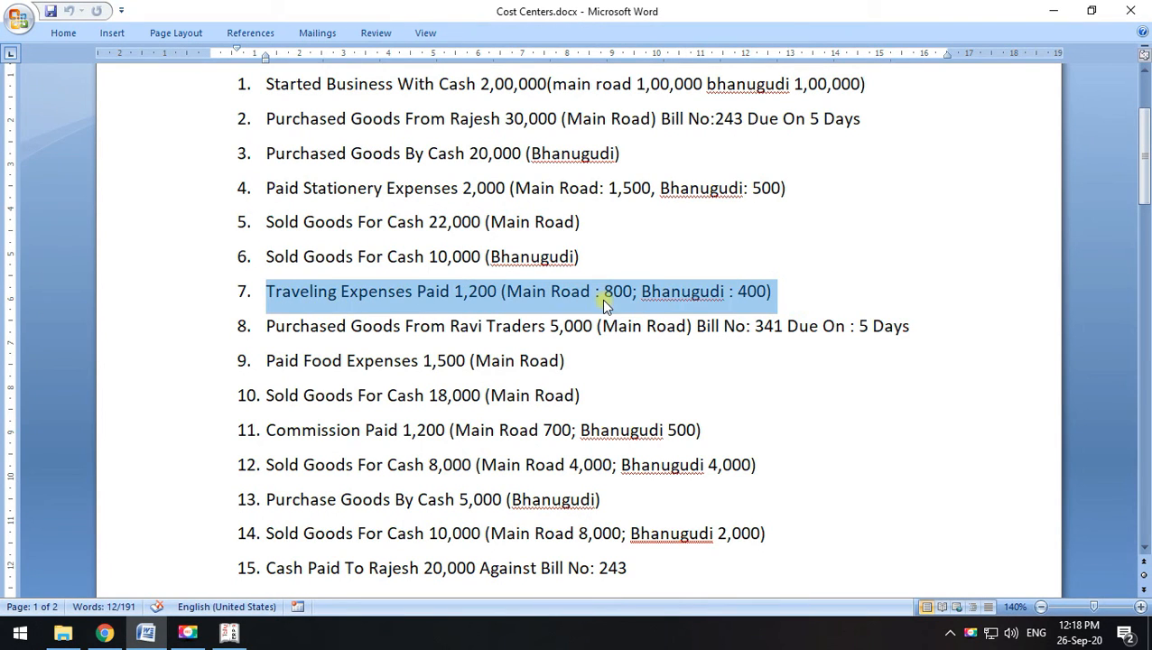
key(alt+Tab)
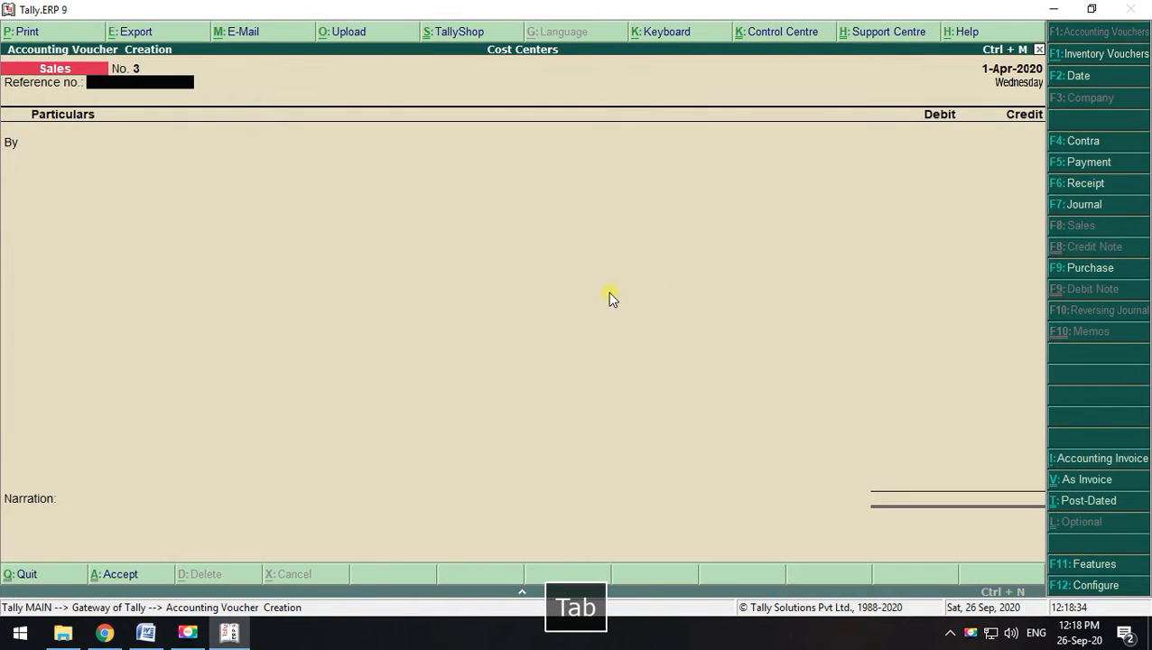
click(1090, 164)
key(Return)
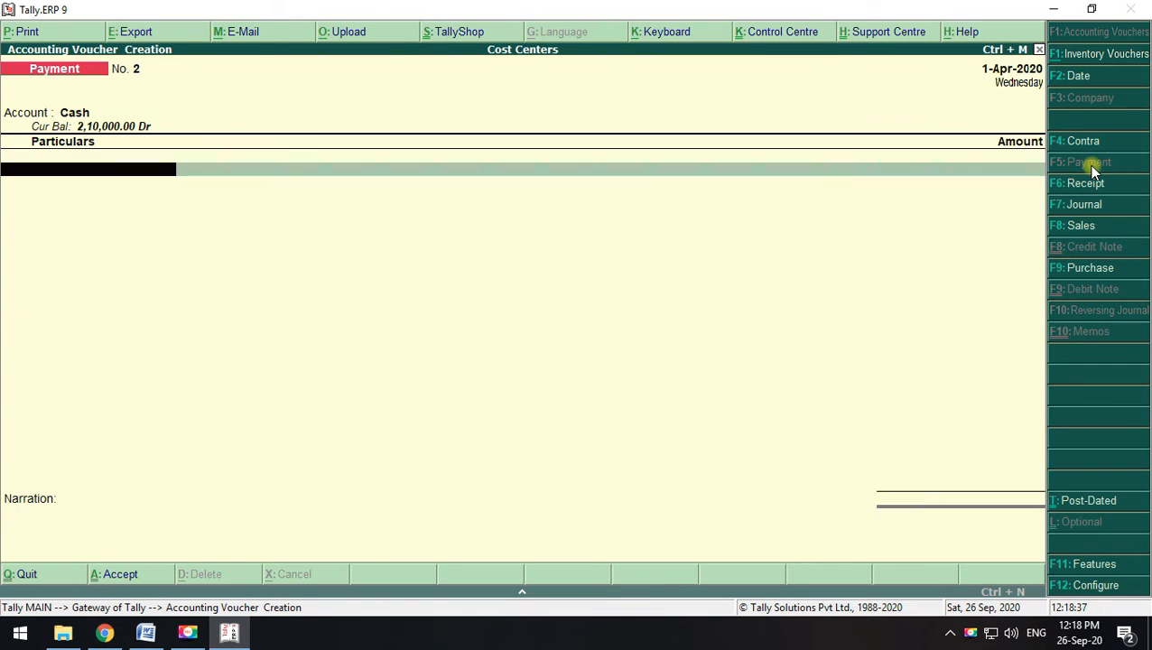
Choose the Travelling Exp ledger, check the amount in Cost Centers.docx, and enter 1200 in Tally.ERP 9
key(Down)
key(Down)
key(Down)
key(Down)
key(Down)
key(Down)
key(Down)
key(Down)
key(Down)
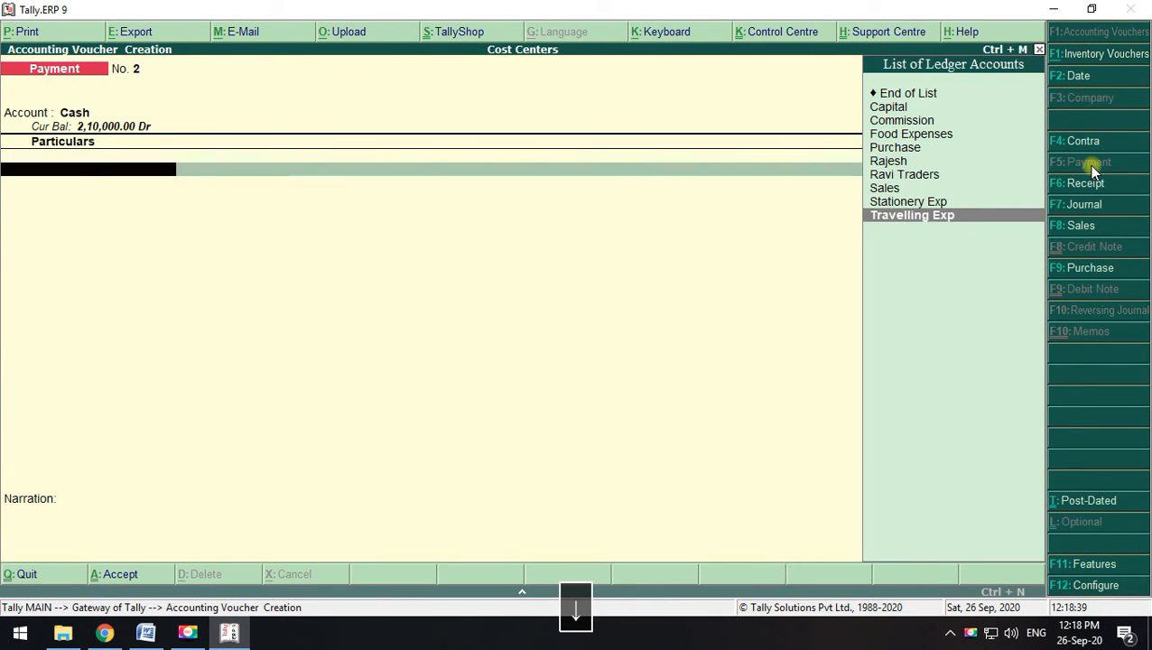
key(Return)
key(alt+Tab)
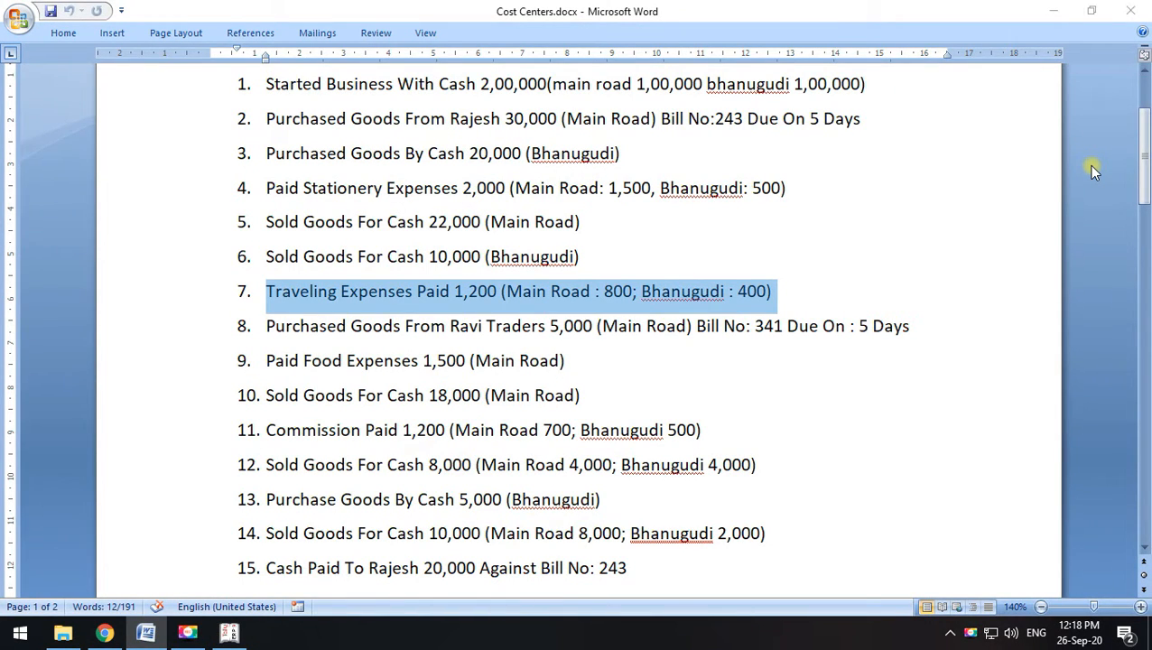
key(alt+Tab)
text(1200)
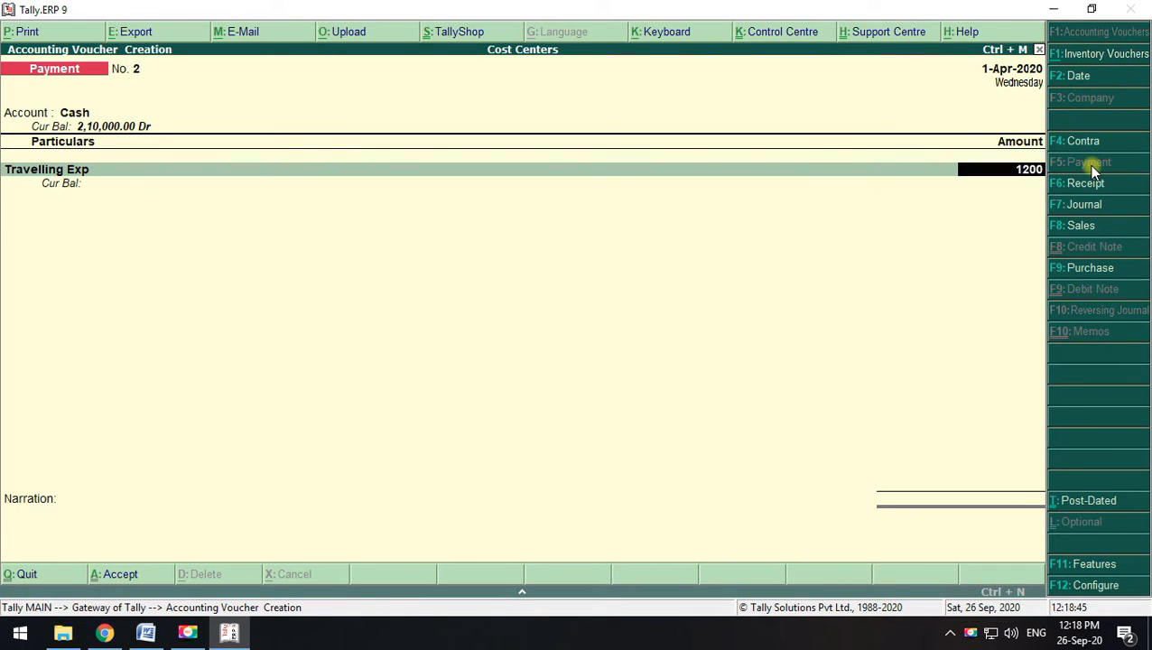
Allocate 800 of the travelling expense to the Main Road cost centre
key(Return)
key(space)
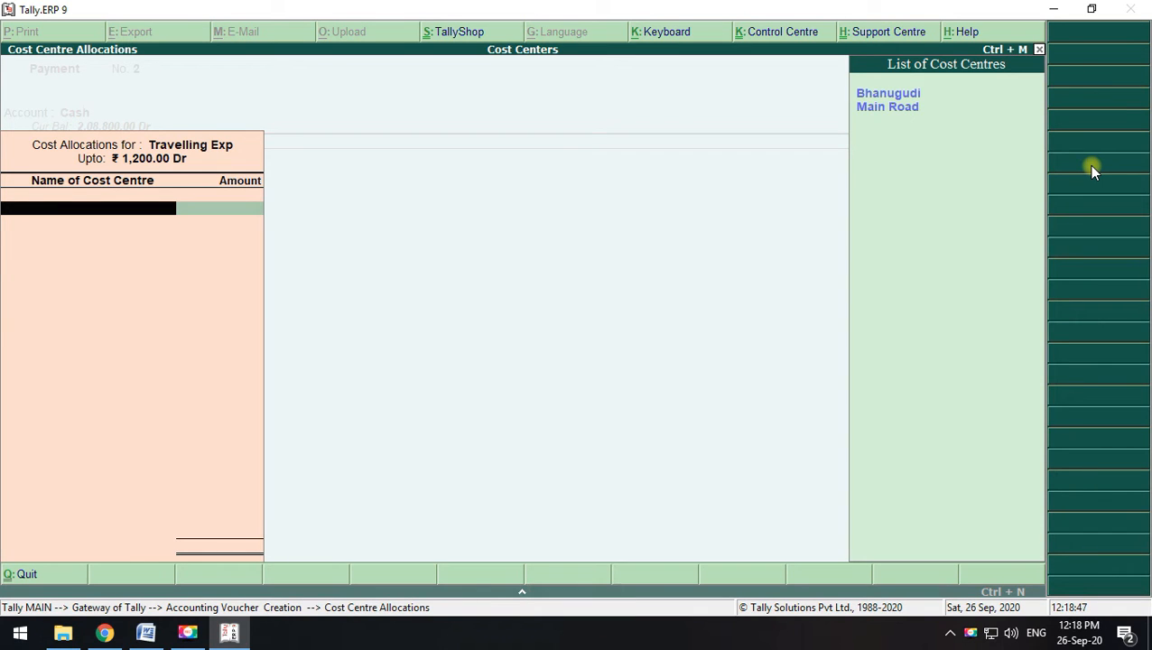
key(Down)
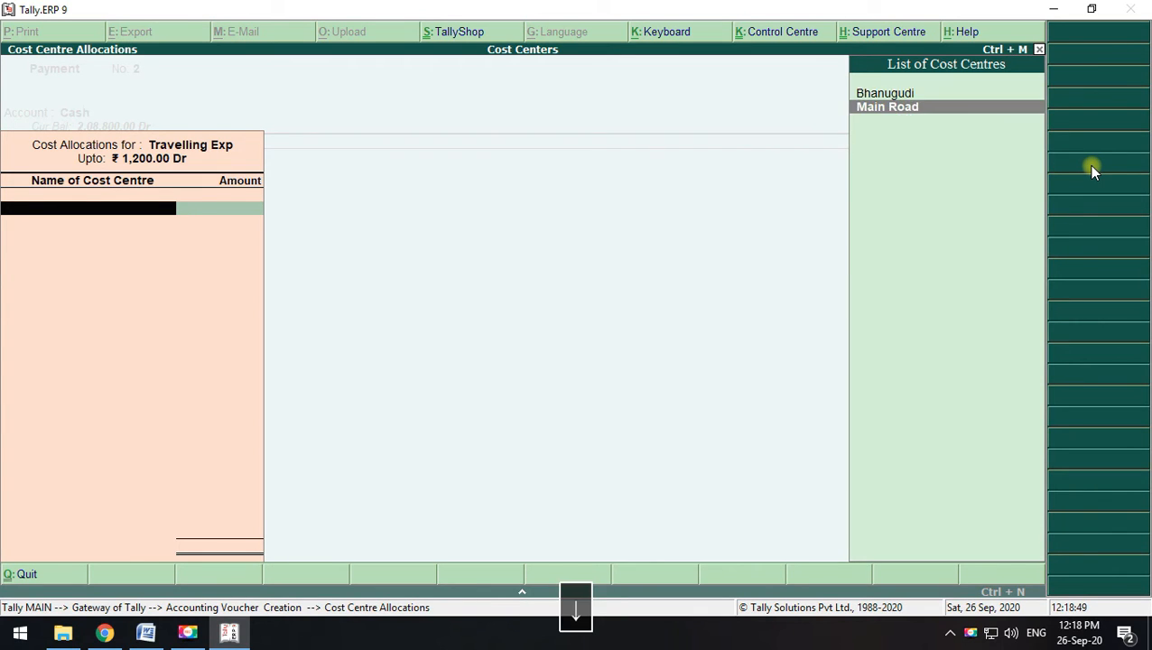
key(Return)
text(800)
key(Return)
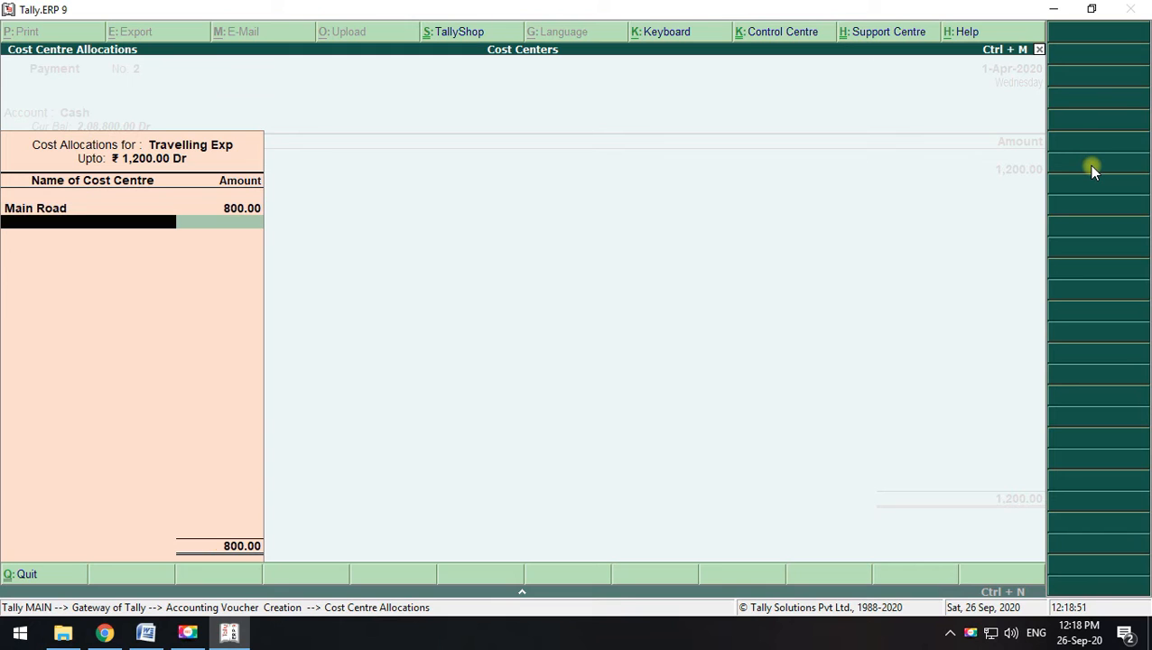
Allocate the remaining 400 of the travelling expense to Bhanugudi and save the Payment voucher
key(space)
key(Down)
key(Return)
key(Return)
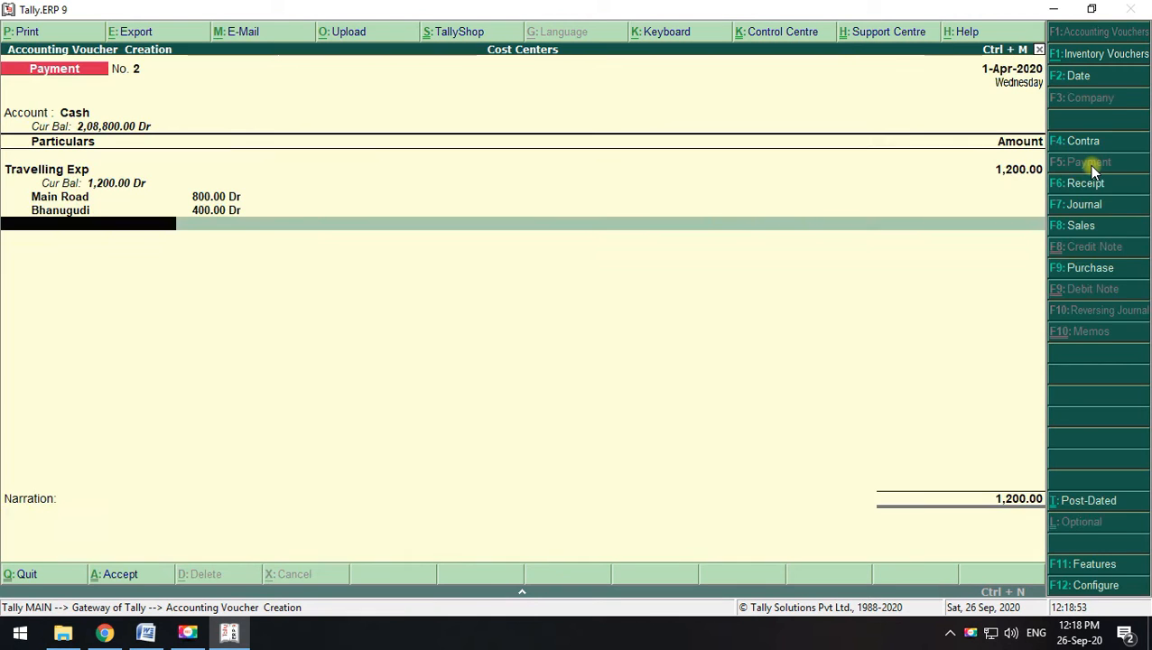
key(Return)
key(Return)
key(Return)
Look up the eighth transaction in Cost Centers.docx and start a Purchase voucher in Tally.ERP 9, switched from invoice to voucher mode
key(alt+Tab)
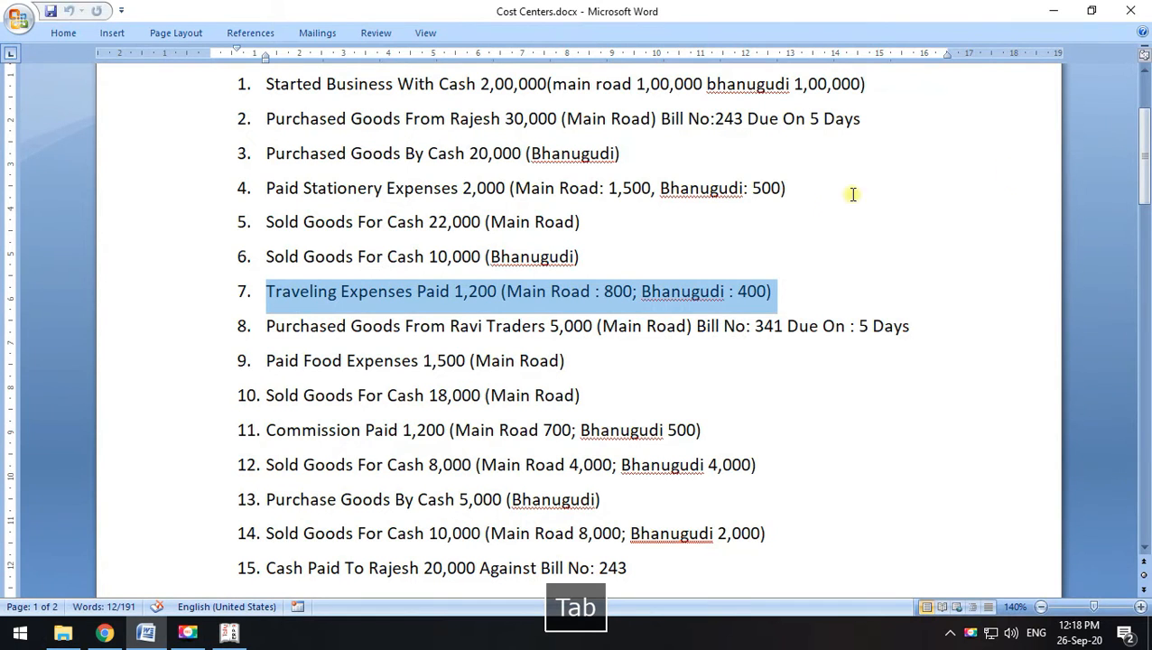
drag(263, 326, 916, 325)
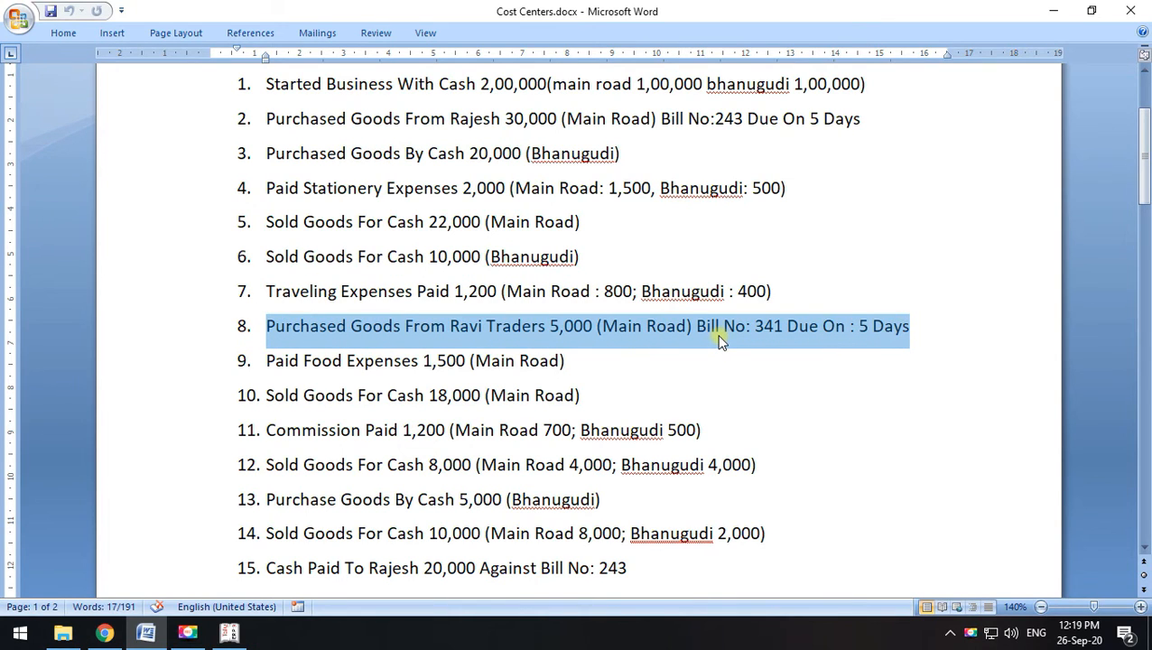
key(alt+Tab)
click(1083, 268)
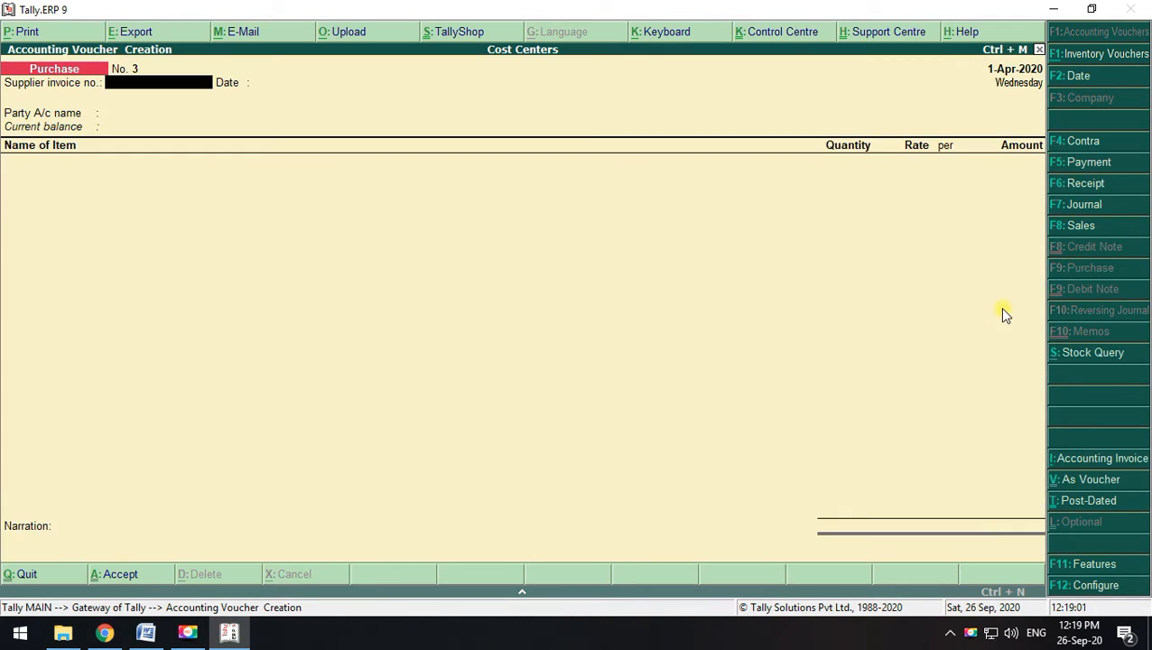
key(ctrl+v)
key(Return)
key(Return)
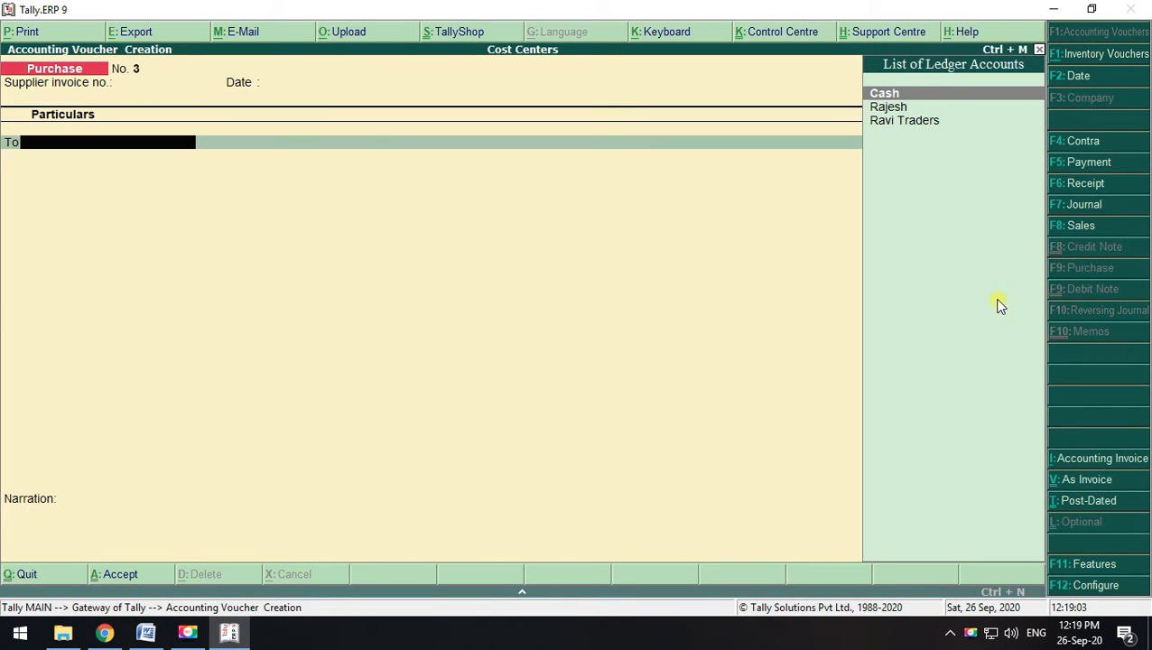
Choose Ravi Traders as the party to credit and keep the default supplier details
key(Down)
key(Down)
key(Return)
key(Return)
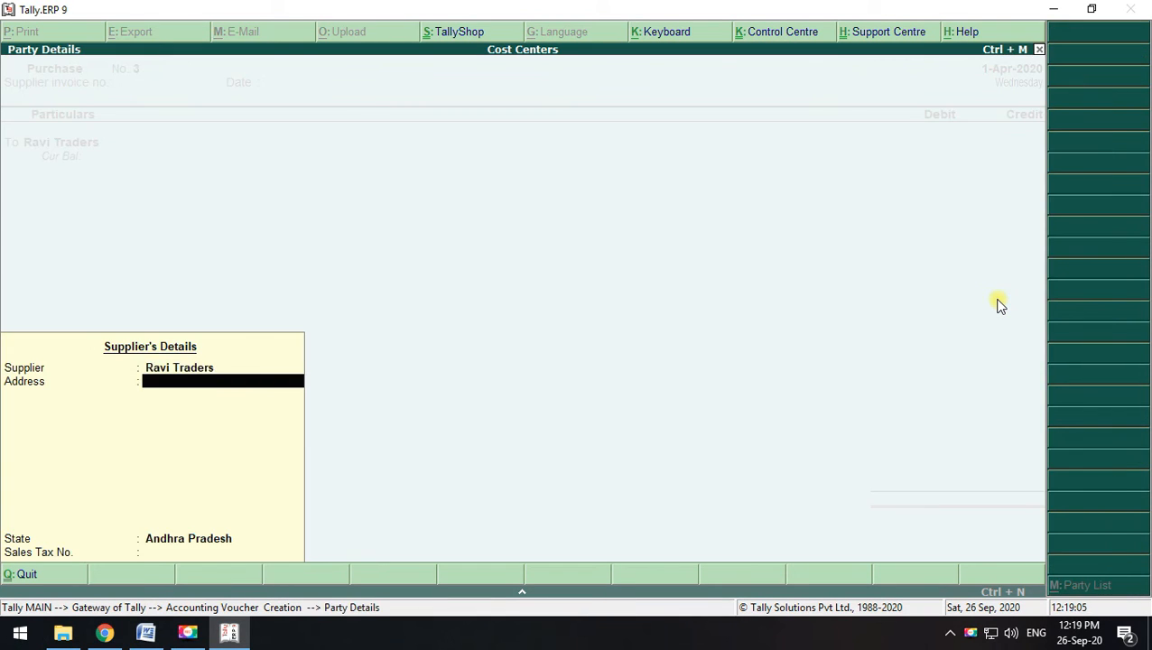
key(Return)
key(Return)
Check the purchase amount in Cost Centers.docx and credit Ravi Traders with 5,000 in Tally.ERP 9
key(alt+Tab)
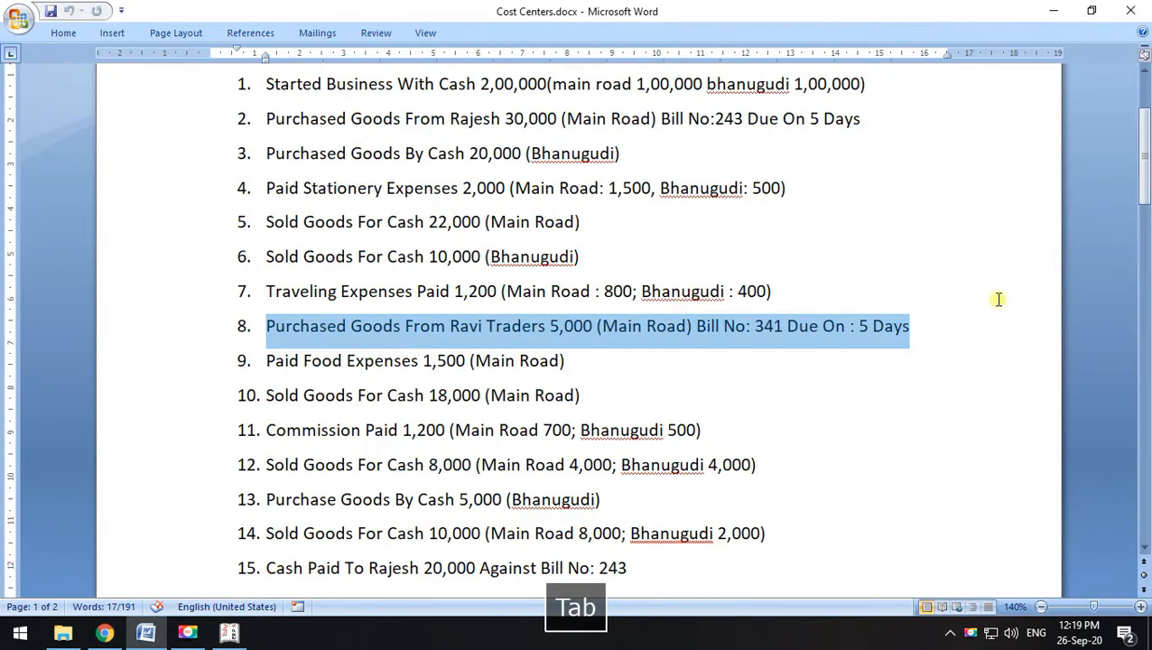
key(alt+Tab)
text(5,)
text(000)
key(Return)
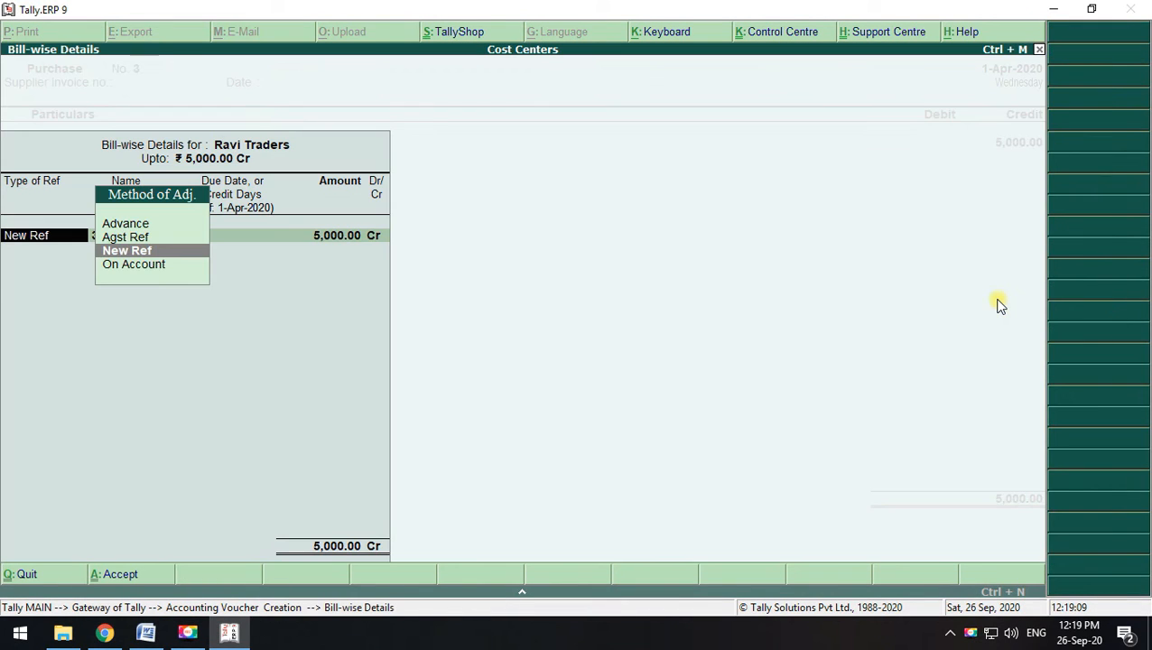
Check the bill number in Cost Centers.docx and enter a New Ref named 341 in Tally.ERP 9's bill-wise details
key(Return)
key(alt+Tab)
key(alt+Tab)
text(3)
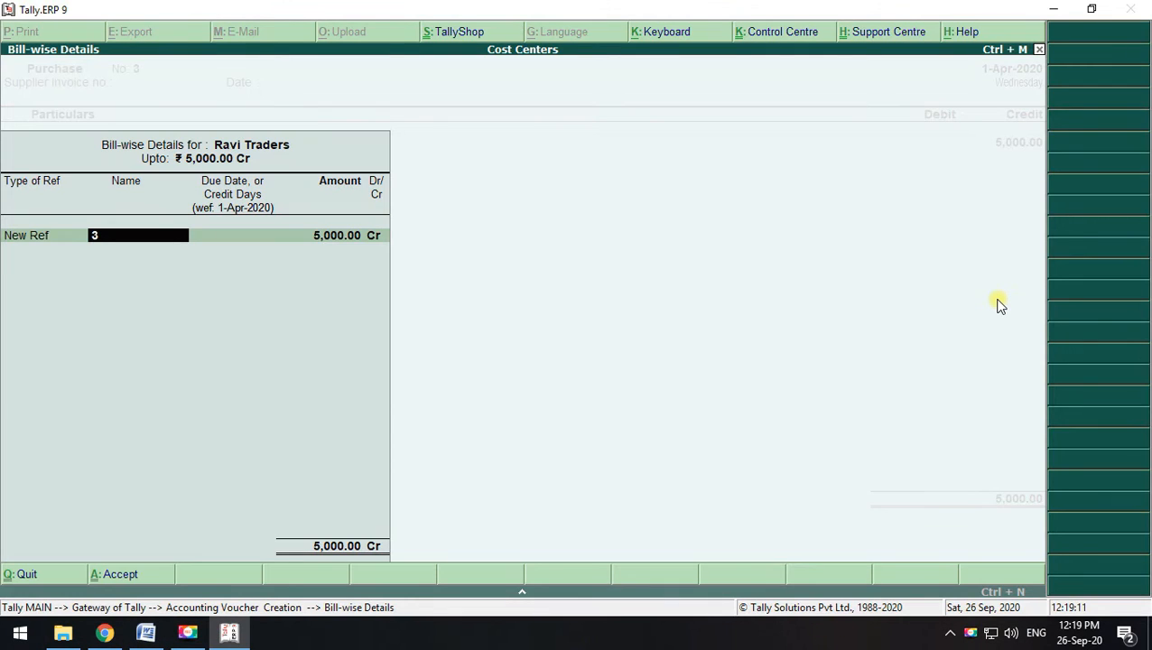
text(41)
key(Return)
Check the due period in Cost Centers.docx, set 5 credit days for bill 341 in Tally.ERP 9, and accept the bill-wise details
key(alt+Tab)
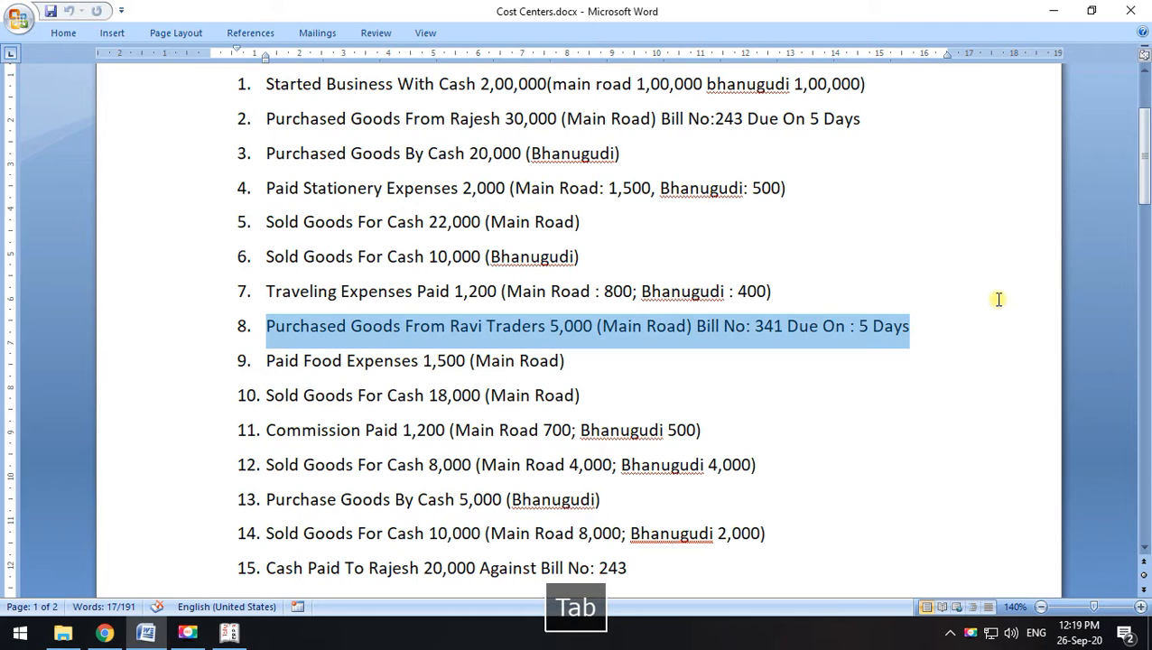
key(alt+Tab)
text(5)
key(Return)
key(Return)
key(Return)
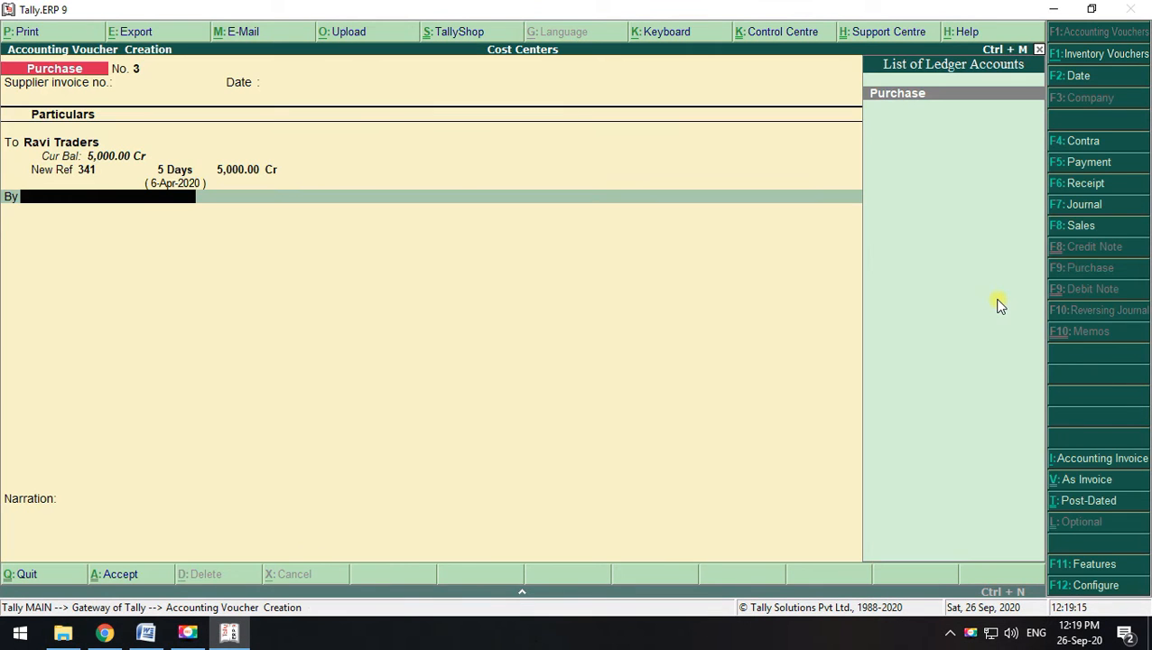
Debit the Purchase ledger with 5,000 and bring up its cost centre allocation
key(Return)
key(Return)
key(Return)
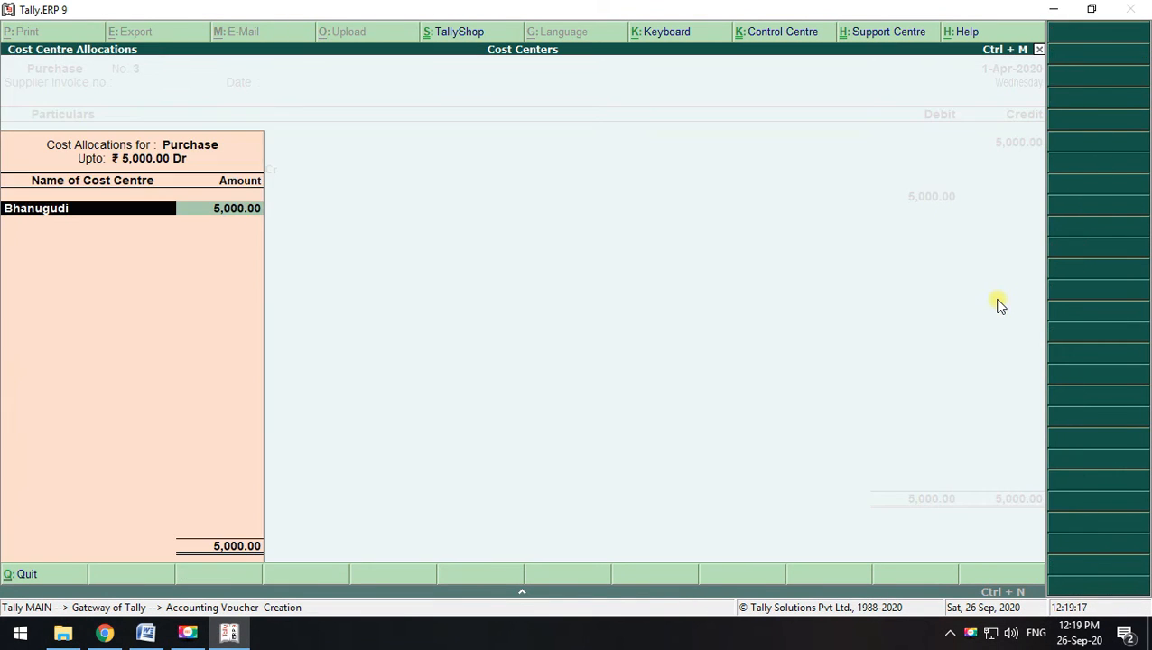
Check the cost centre in Cost Centers.docx, allocate the 5,000 purchase to Main Road in Tally.ERP 9, and save the voucher
key(alt+Tab)
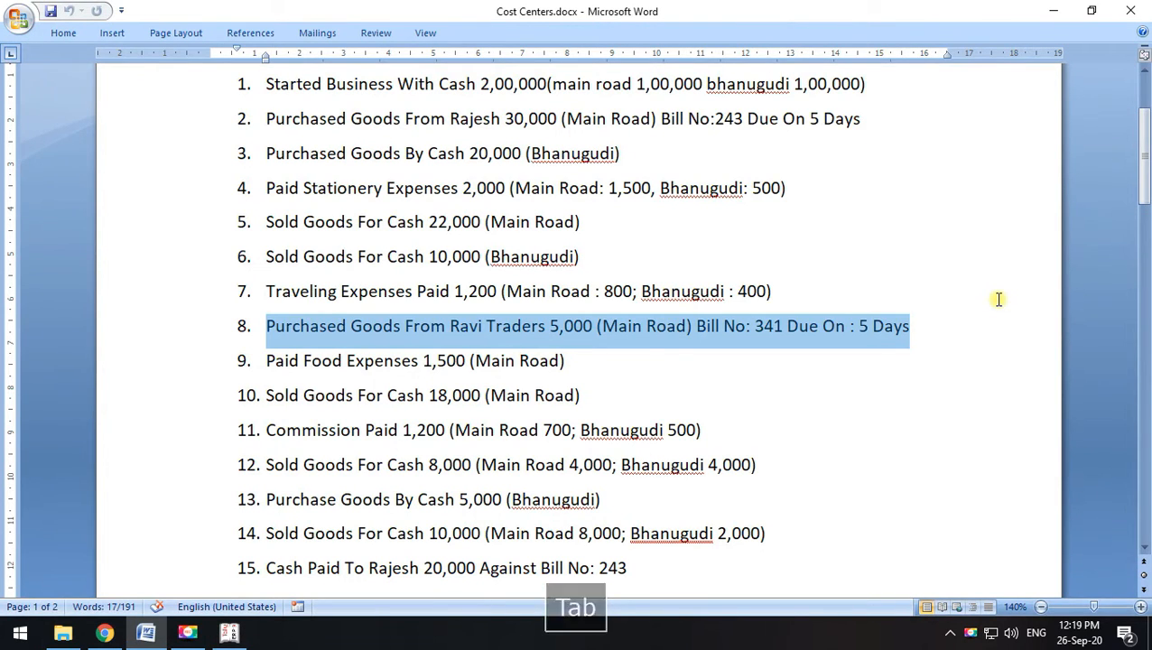
key(alt+Tab)
key(space)
key(Down)
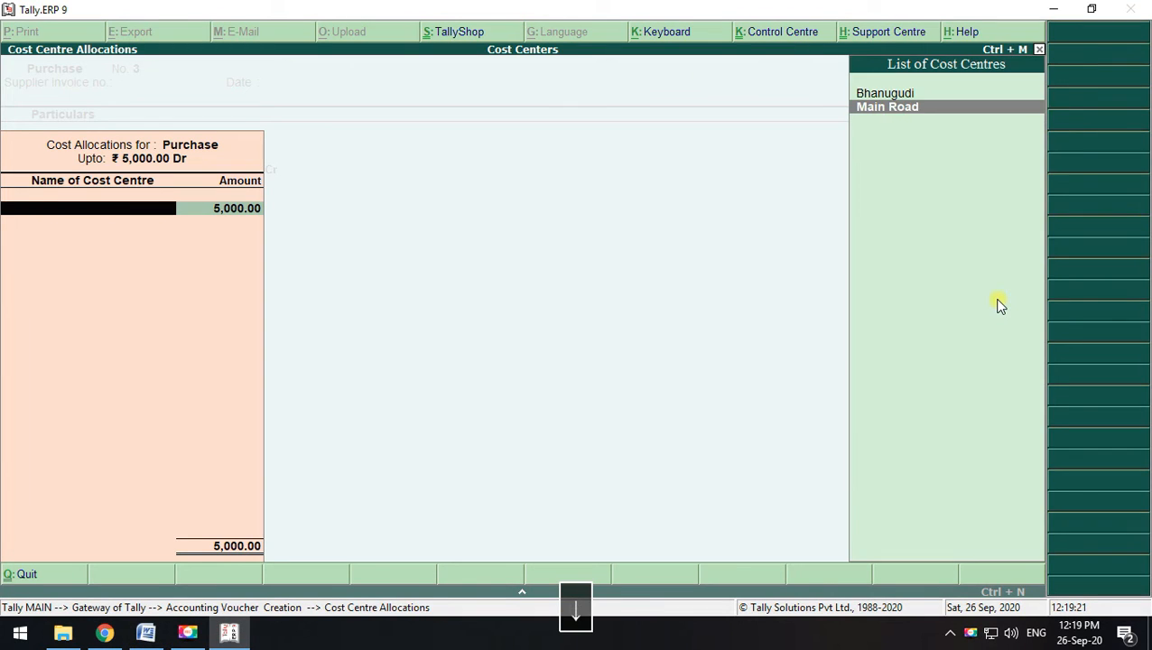
key(Return)
key(alt+Tab)
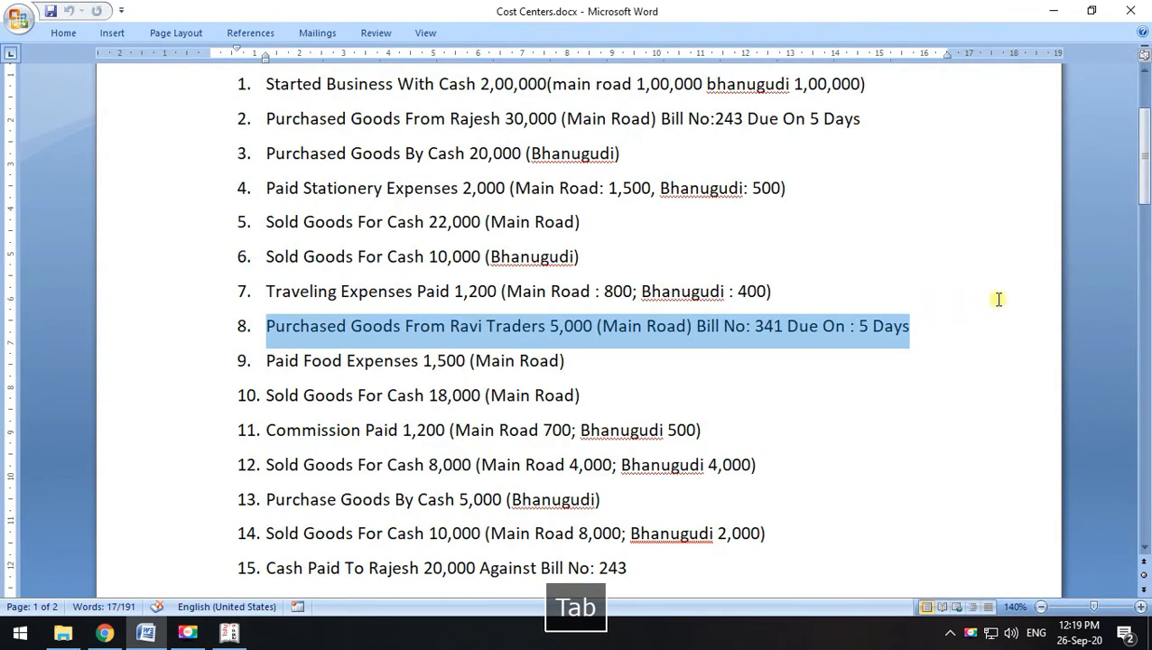
key(alt+Tab)
key(Return)
key(Return)
key(Return)
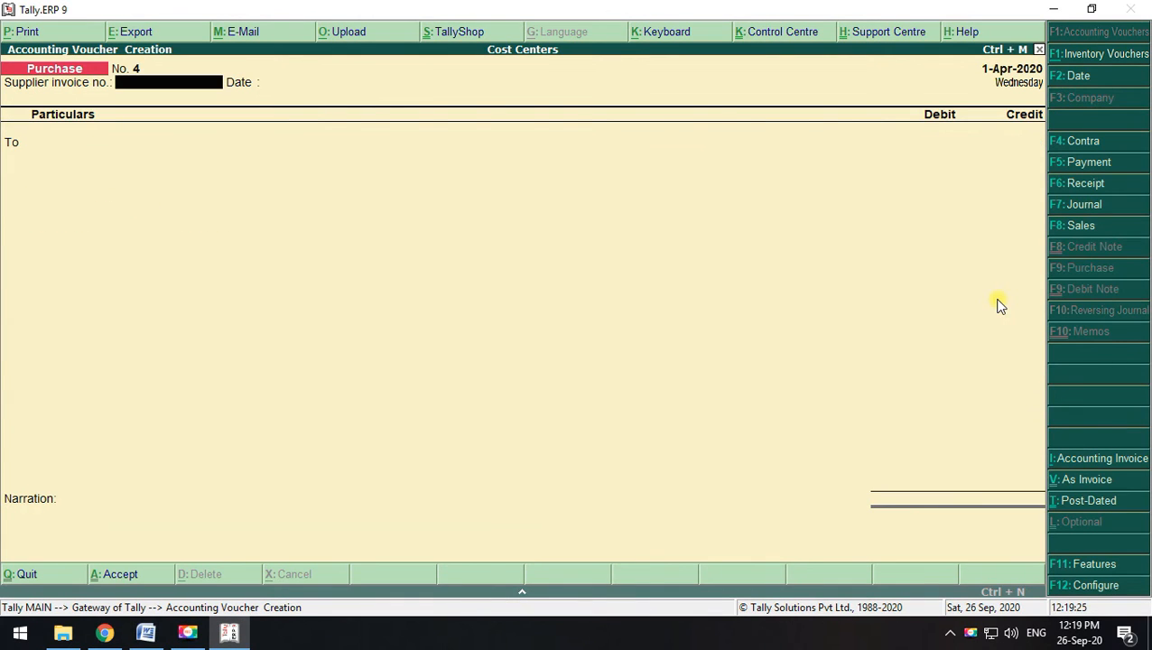
Highlight transaction 9 in Cost Centers.docx and start a Payment voucher from the Cash account in Tally.ERP 9
key(alt+Tab)
drag(565, 360, 259, 360)
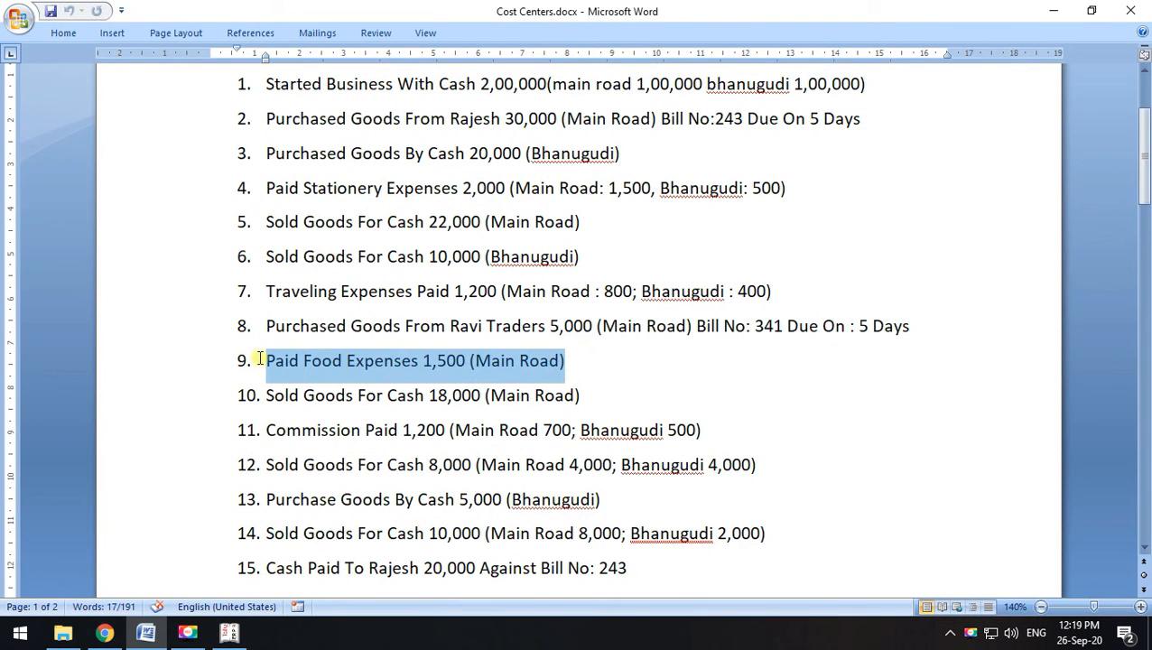
key(alt+Tab)
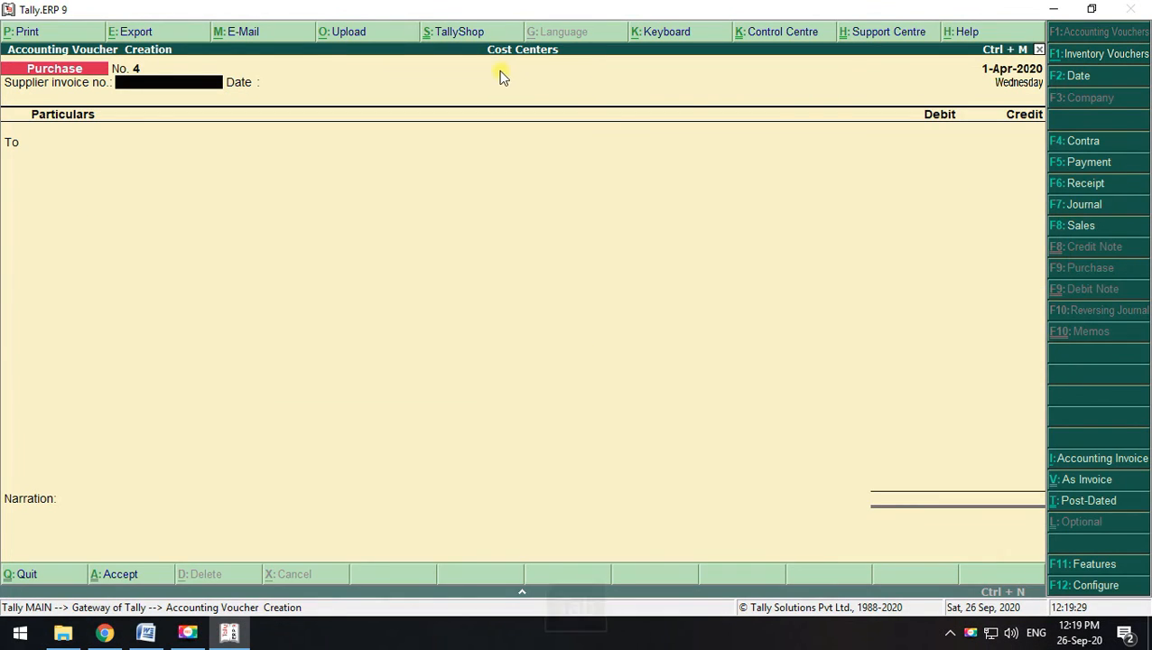
click(1093, 168)
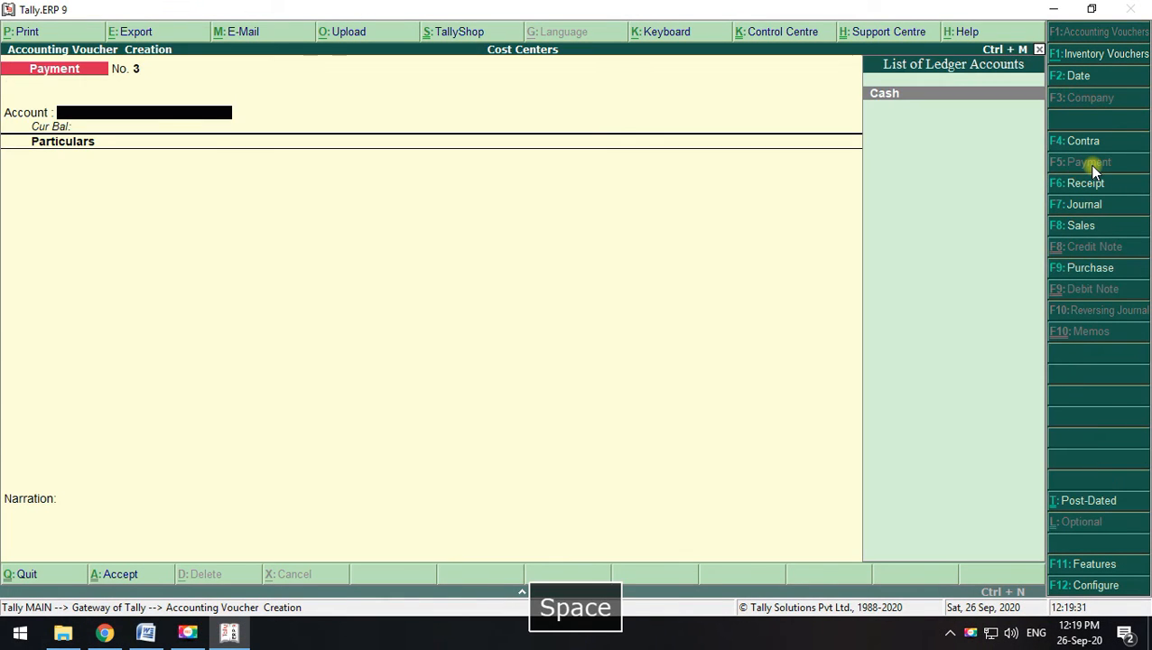
key(Return)
Choose the Food Expenses ledger, check its amount in Cost Centers.docx, and enter 1,500 in Tally.ERP 9
key(Down)
key(Down)
key(Down)
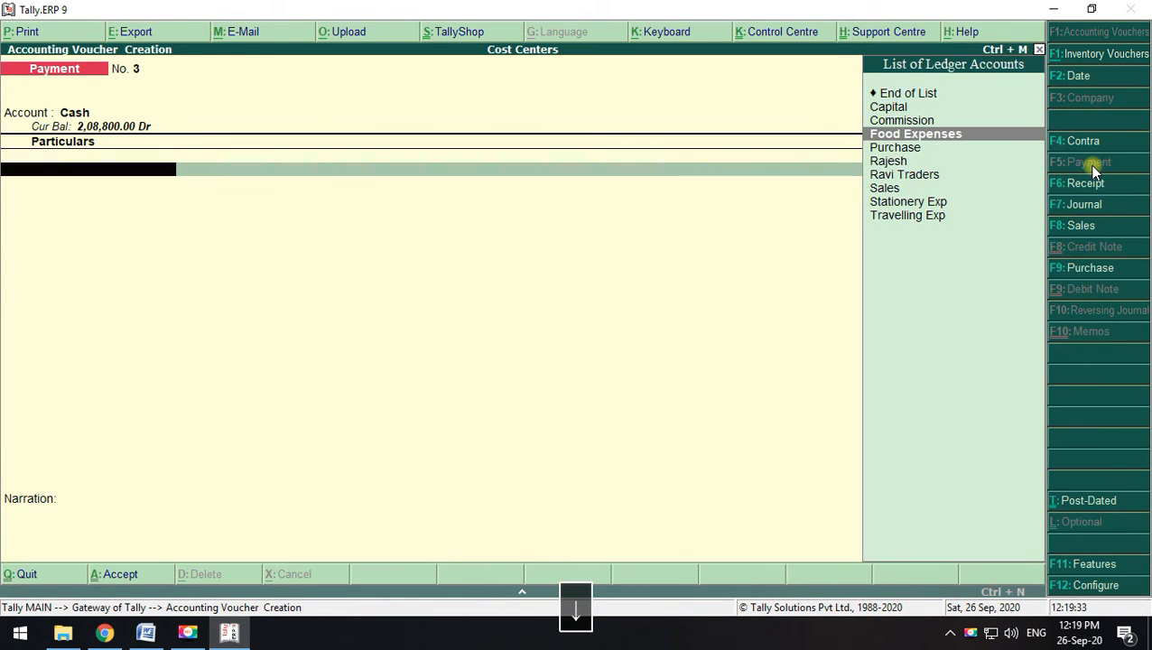
key(Return)
key(alt+Tab)
key(alt+Tab)
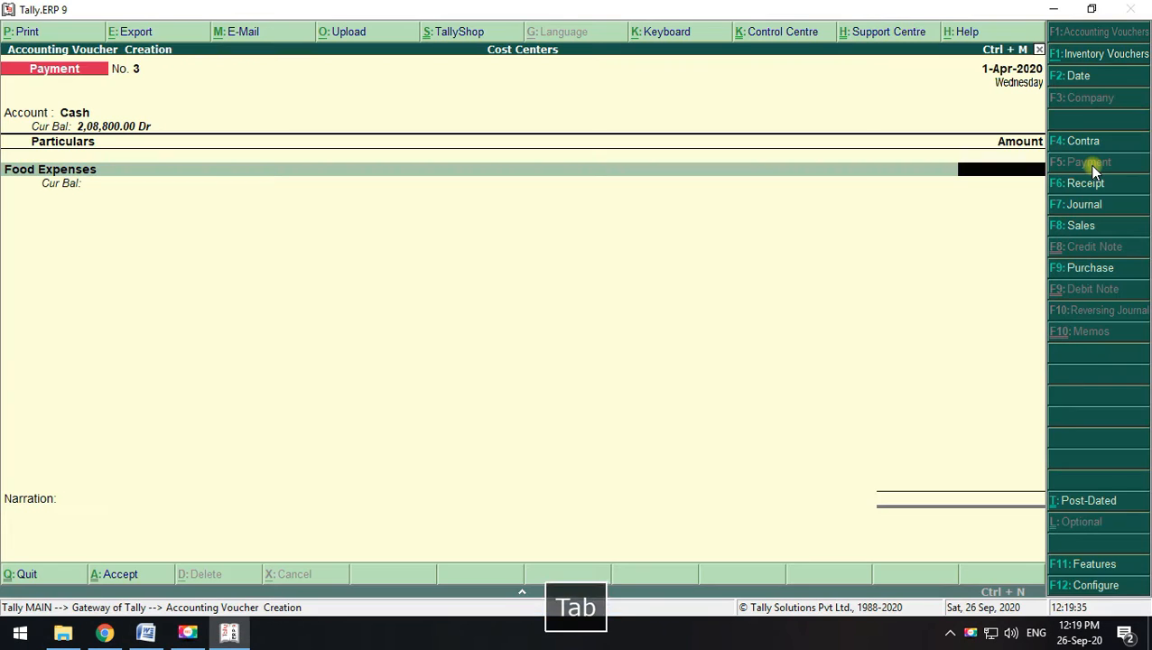
text(1500)
key(Return)
Allocate the full 1,500 of food expenses to the Main Road cost centre and save the payment voucher
key(space)
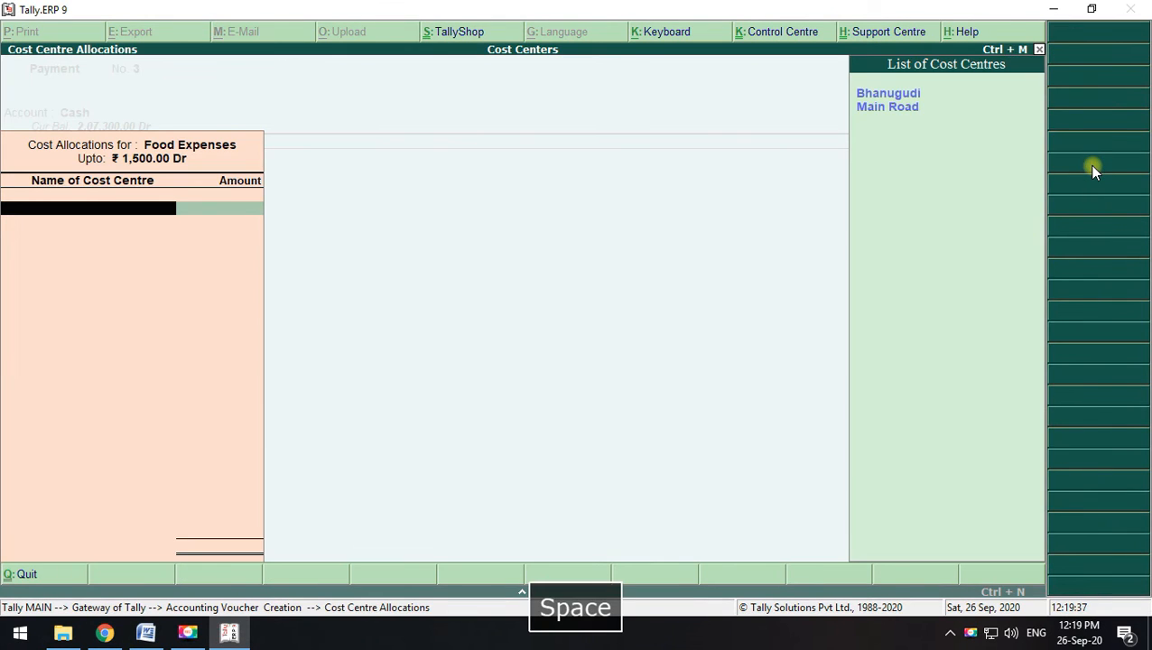
key(Down)
key(Down)
key(Return)
key(Return)
key(Return)
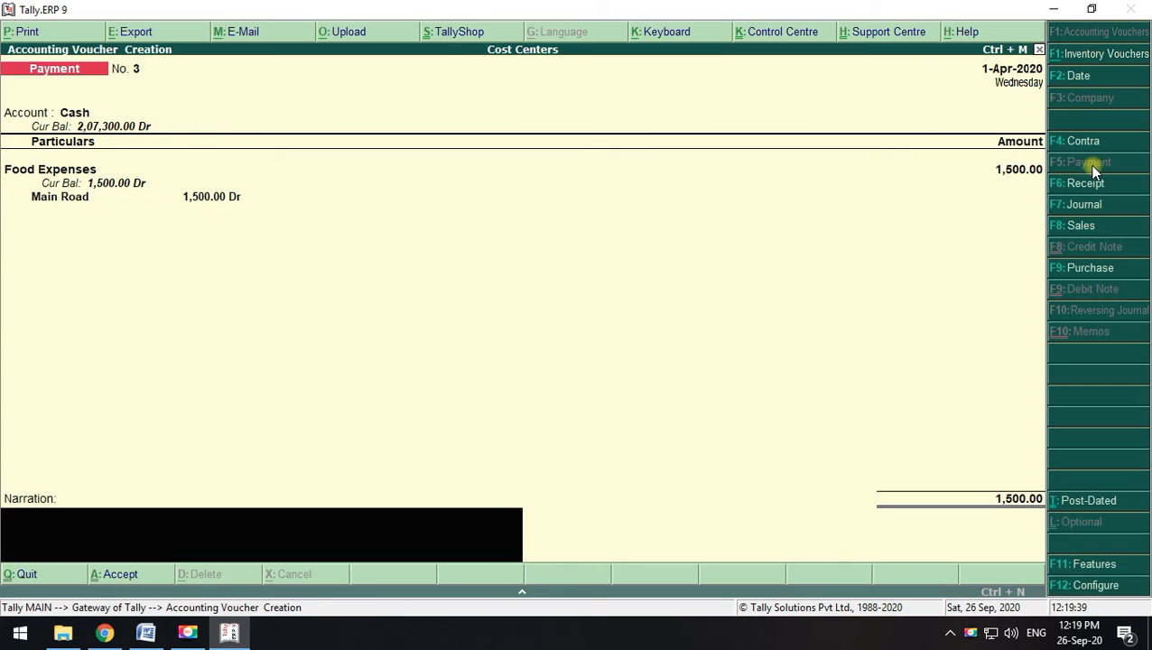
key(Return)
key(Return)
Highlight transaction 10 in Cost Centers.docx and open a Sales voucher in voucher mode in Tally.ERP 9
key(alt+Tab)
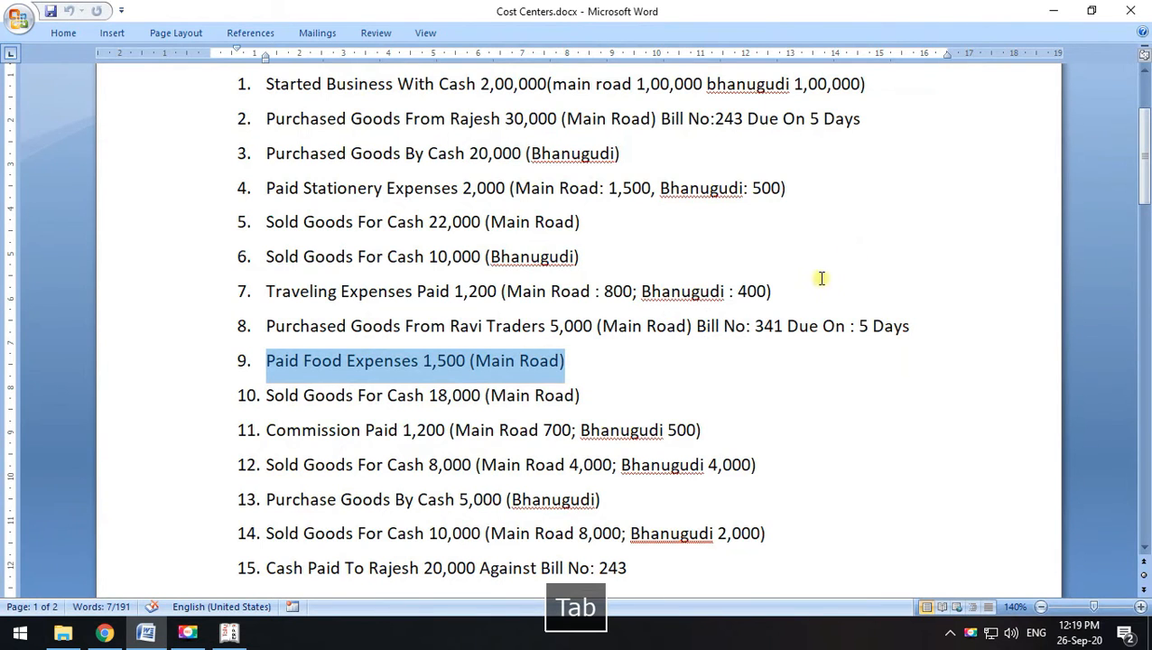
scroll(767, 298, down, 3)
drag(592, 228, 255, 228)
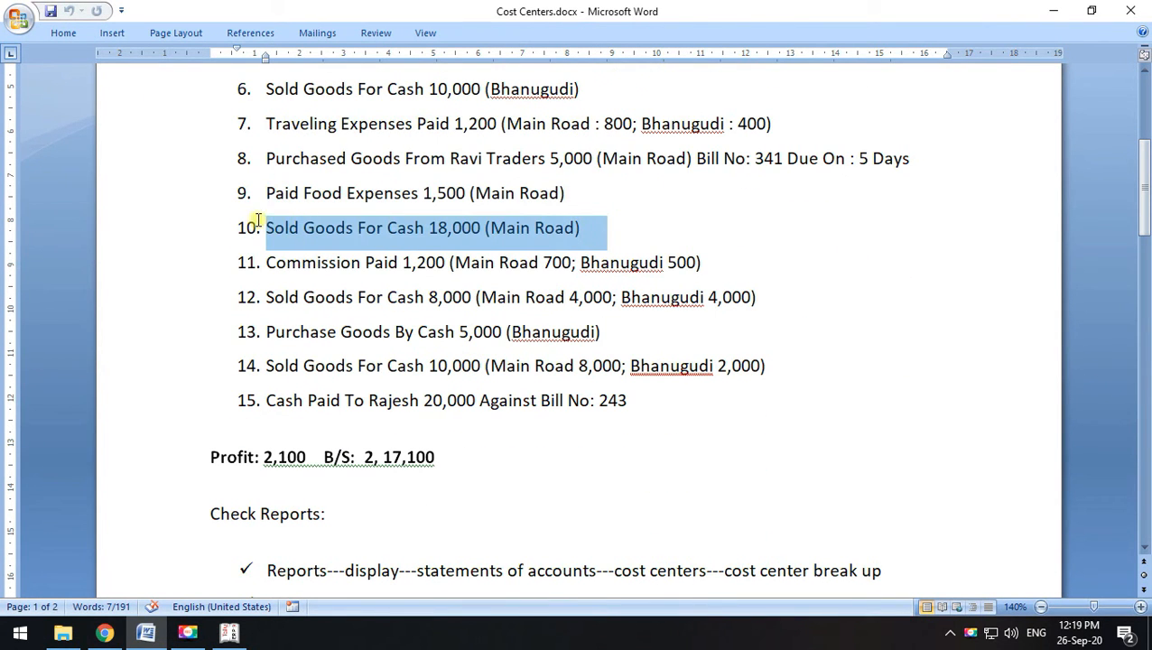
click(474, 228)
key(alt+Tab)
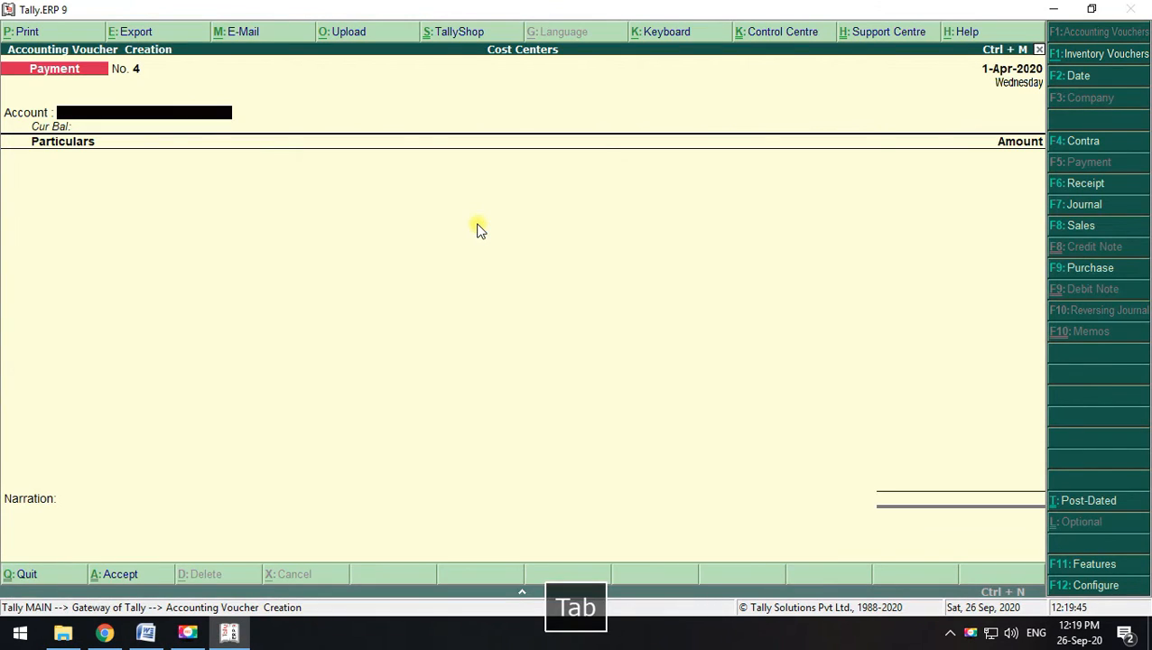
click(1070, 233)
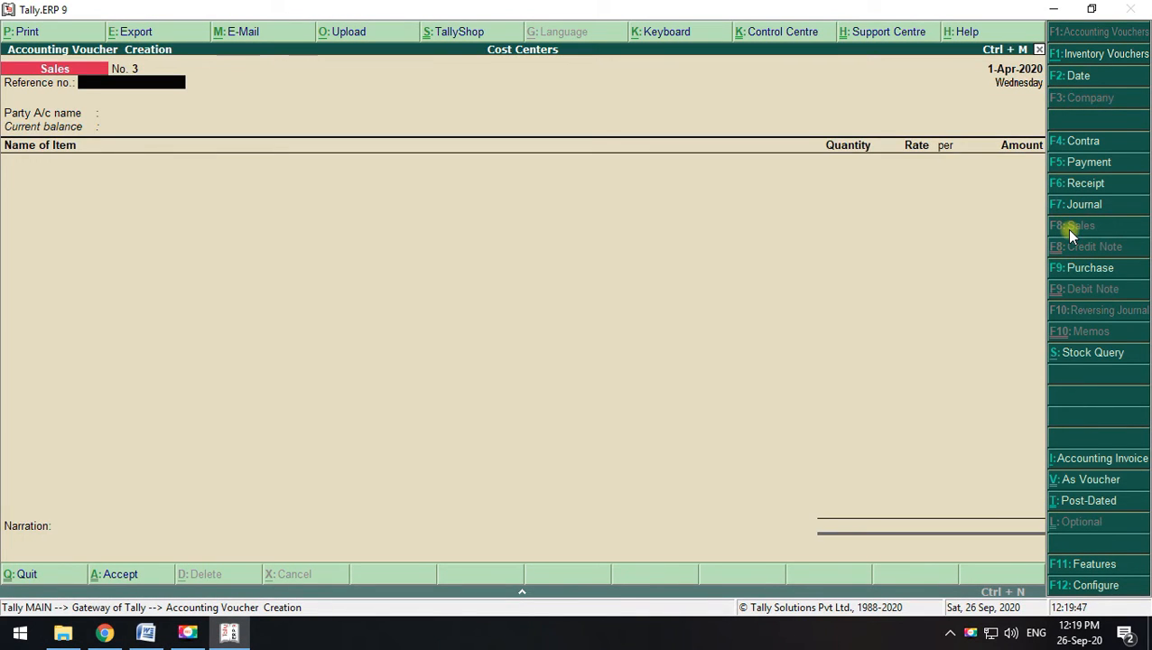
key(ctrl+v)
Choose Cash as the account to debit and keep the default buyer's details
key(Return)
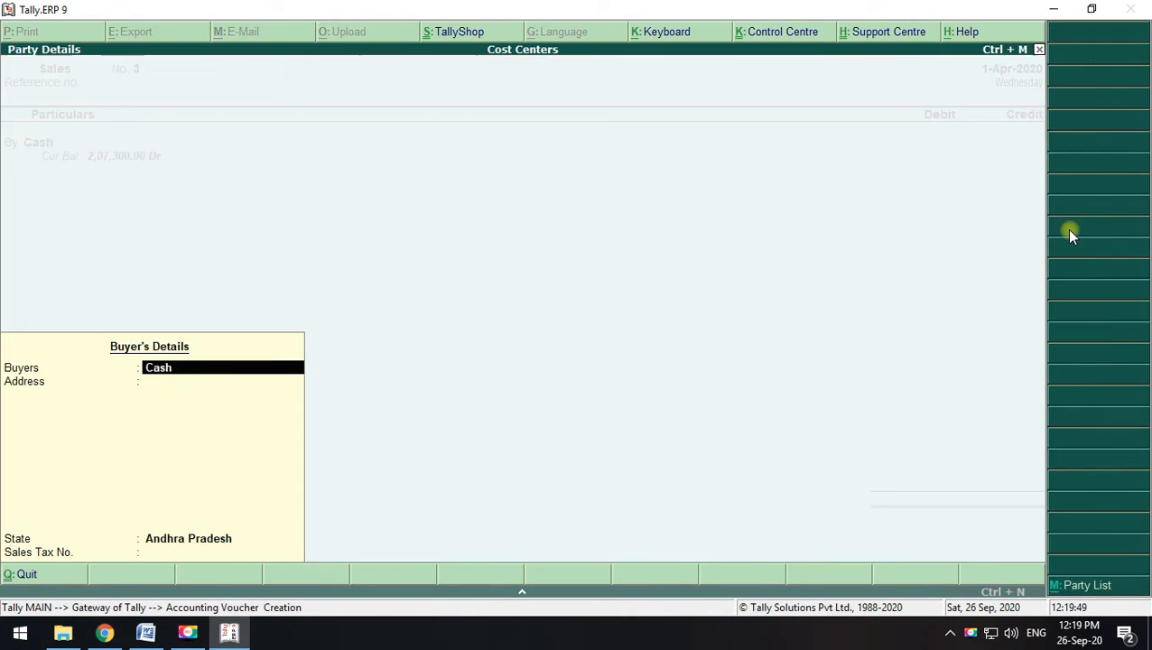
key(Return)
key(Return)
key(Return)
key(Return)
key(Tab)
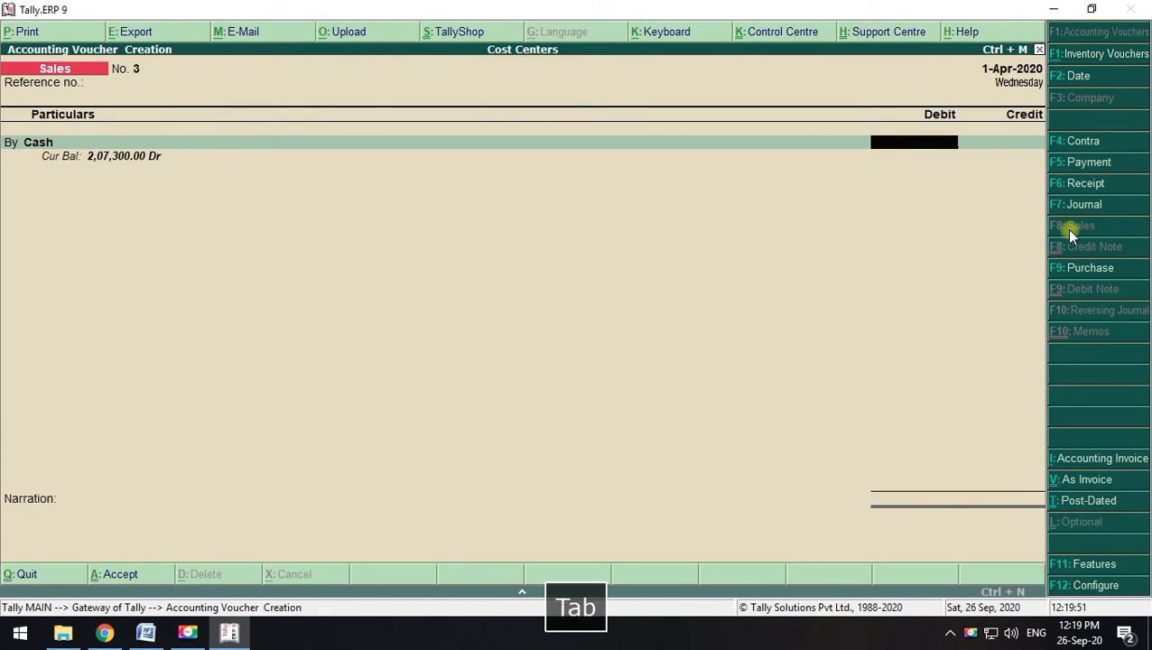
Check the sale amount in Cost Centers.docx and debit Cash with 18,000 in Tally.ERP 9
key(alt+Tab)
key(alt+Tab)
text(1)
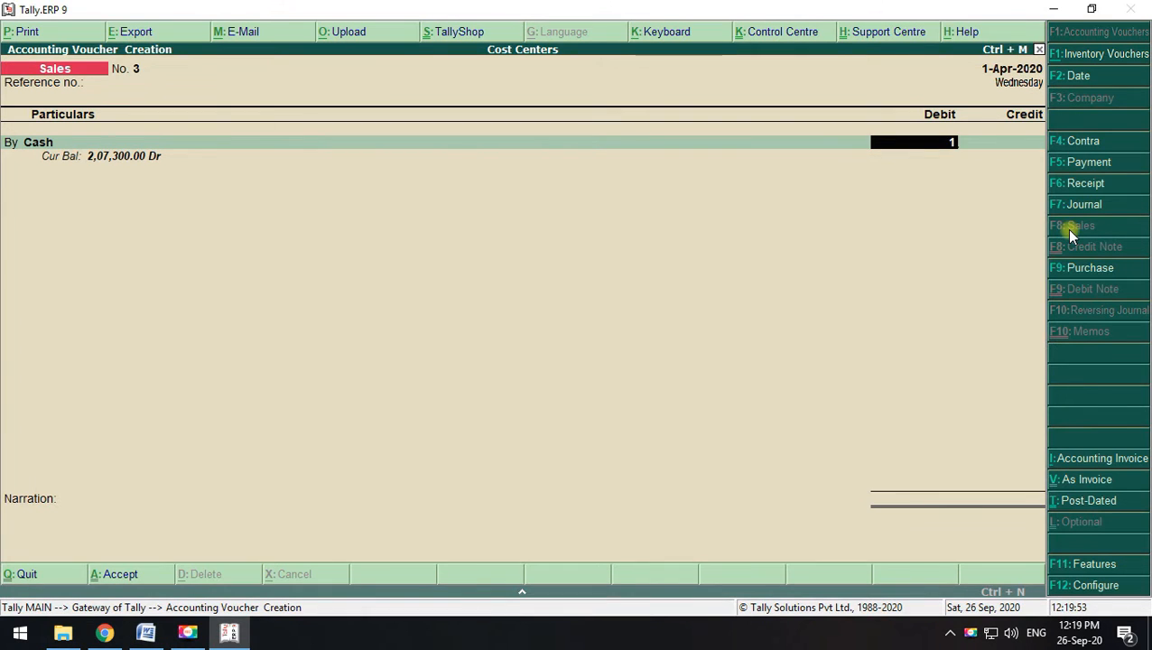
text(8000)
key(Return)
Recheck transaction 10 in Cost Centers.docx and choose Sales as the ledger to credit with 18,000 in Tally.ERP 9
key(alt+Tab)
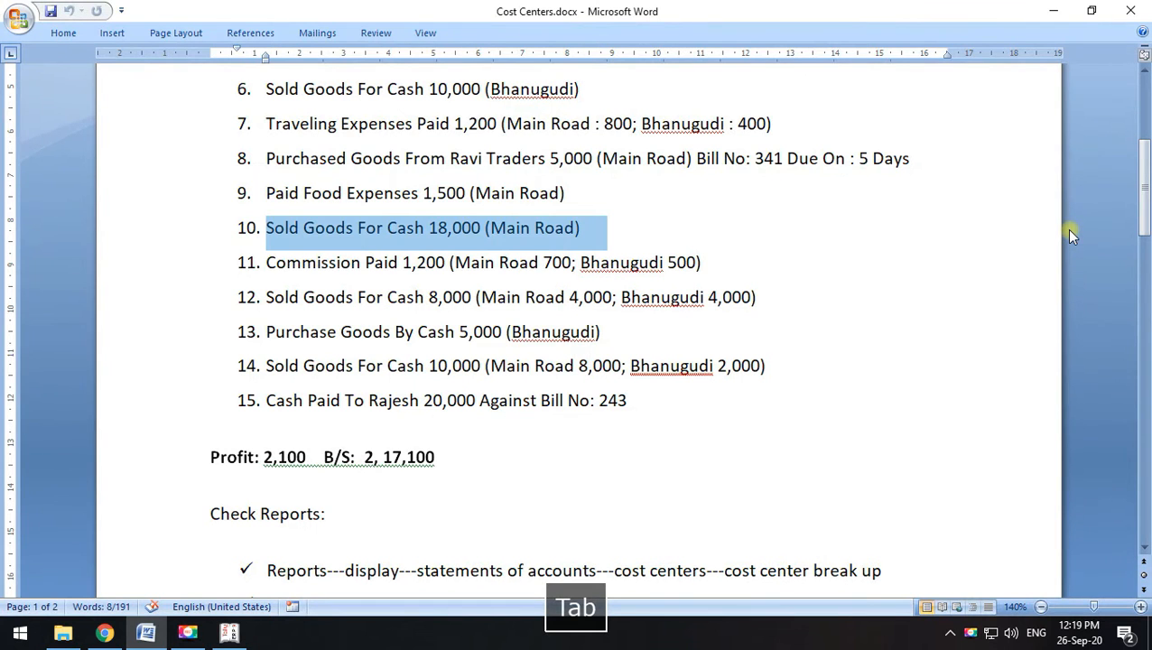
key(alt+Tab)
key(Return)
key(Escape)
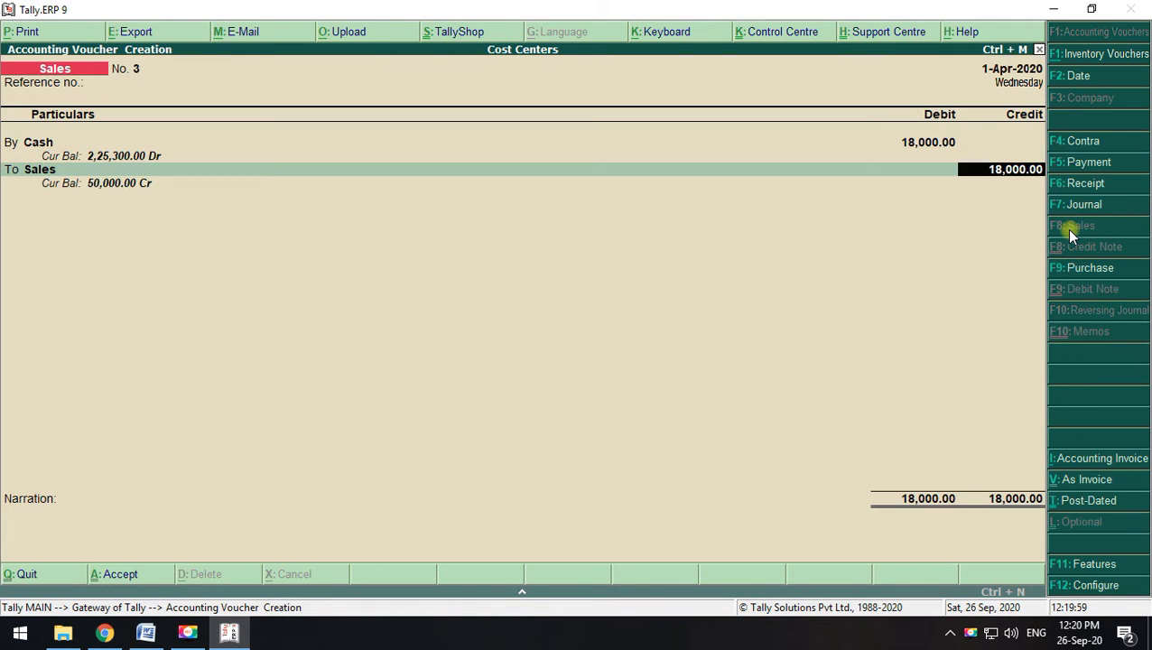
Allocate the full 18,000 of sales to the Main Road cost centre and save the sales voucher
key(Return)
key(space)
key(Down)
key(Return)
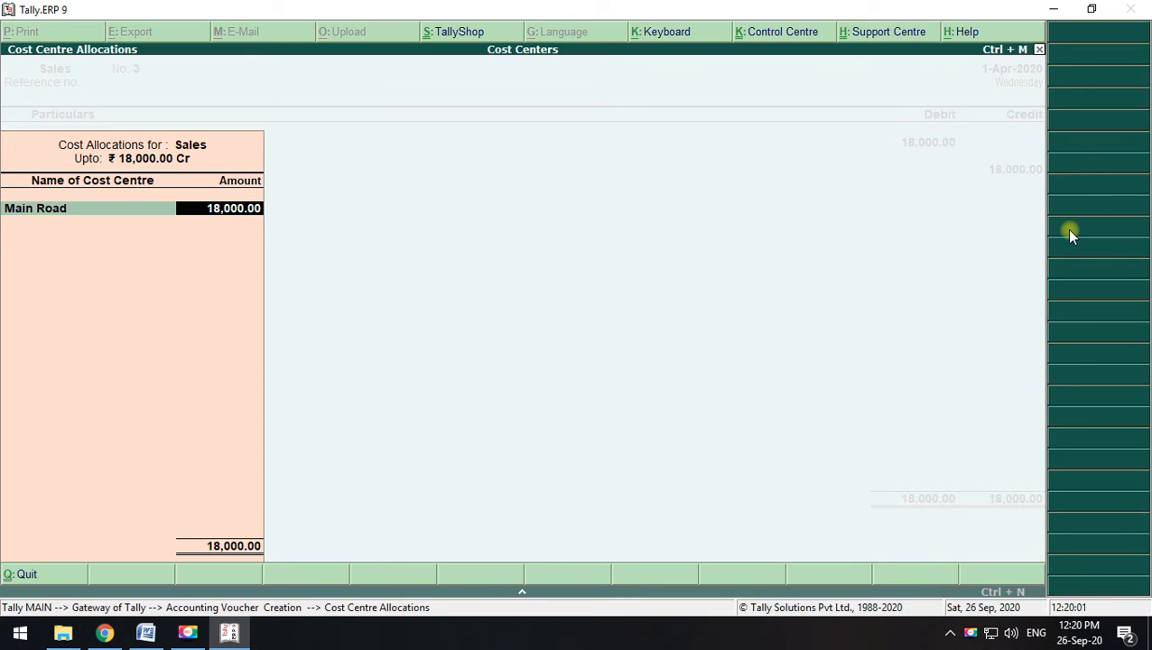
key(Return)
key(Return)
key(Return)
Review transaction 10 in Cost Centers.docx, highlight transaction 11, and return to Tally.ERP 9
key(alt+Tab)
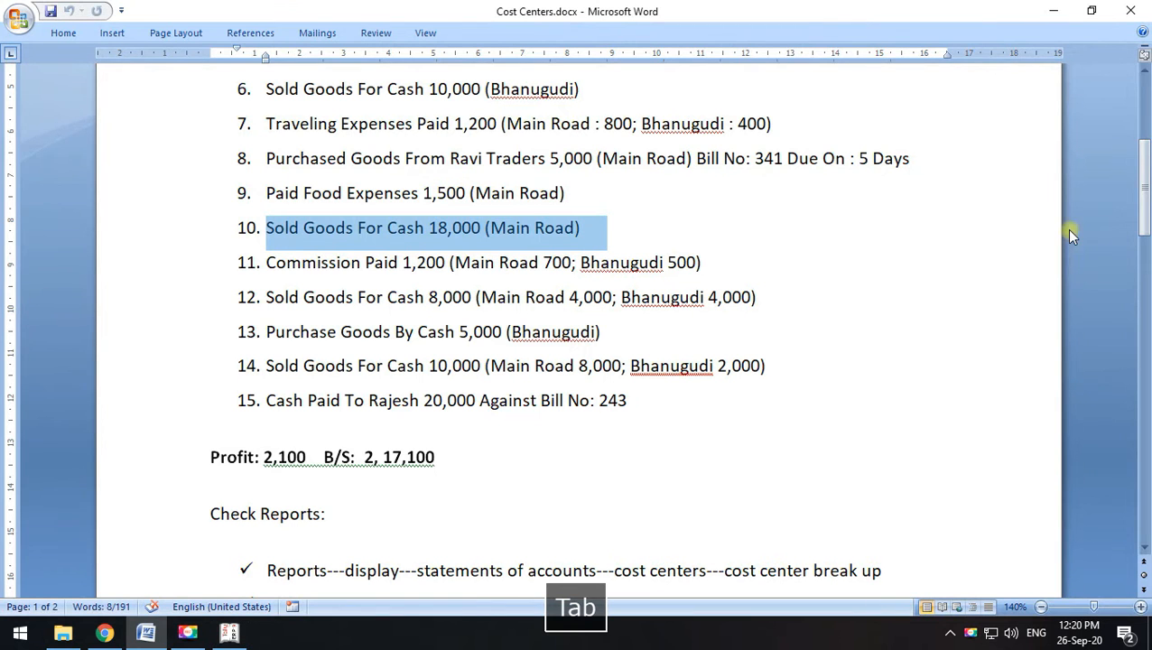
click(493, 233)
drag(398, 228, 488, 233)
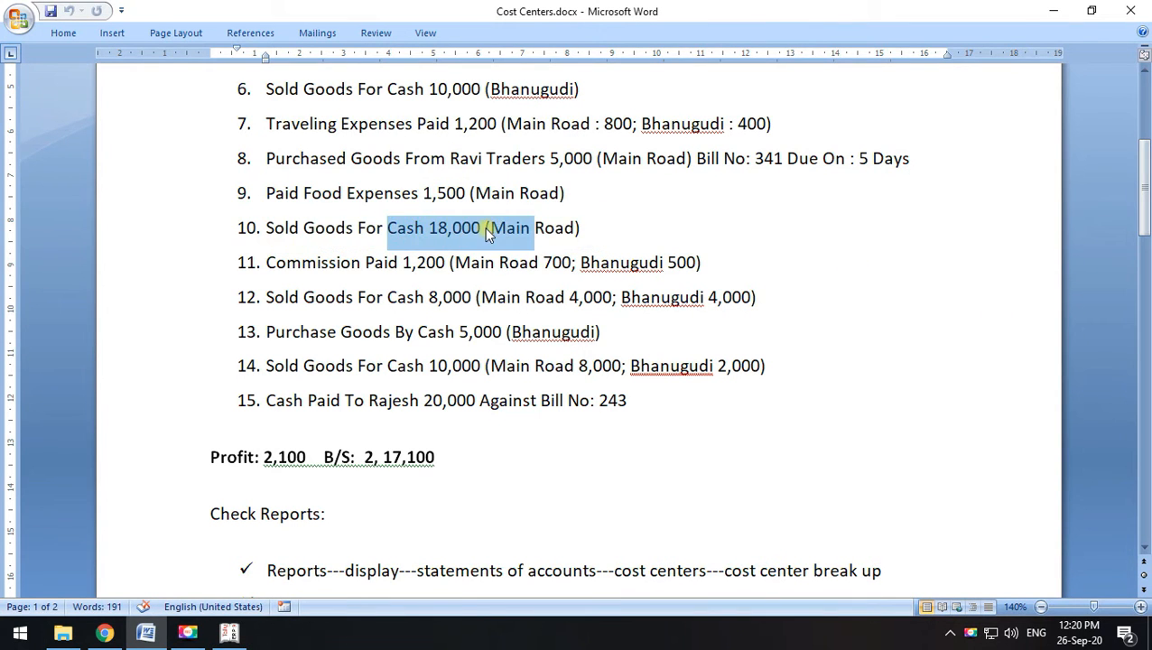
click(579, 229)
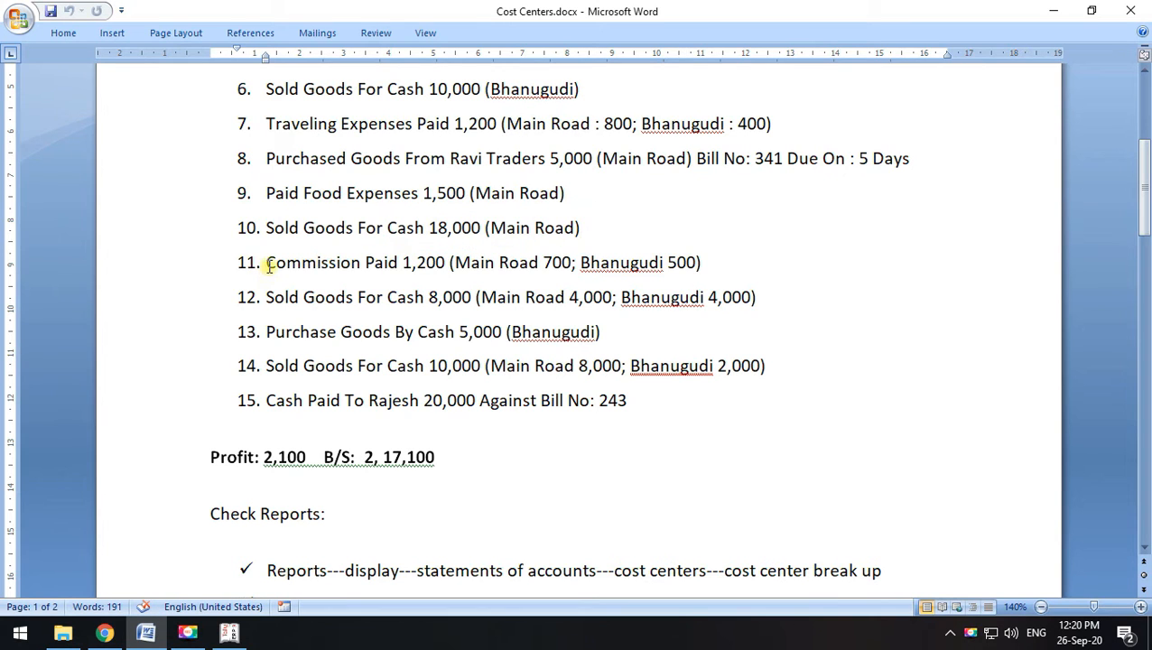
drag(268, 264, 733, 262)
key(alt+Tab)
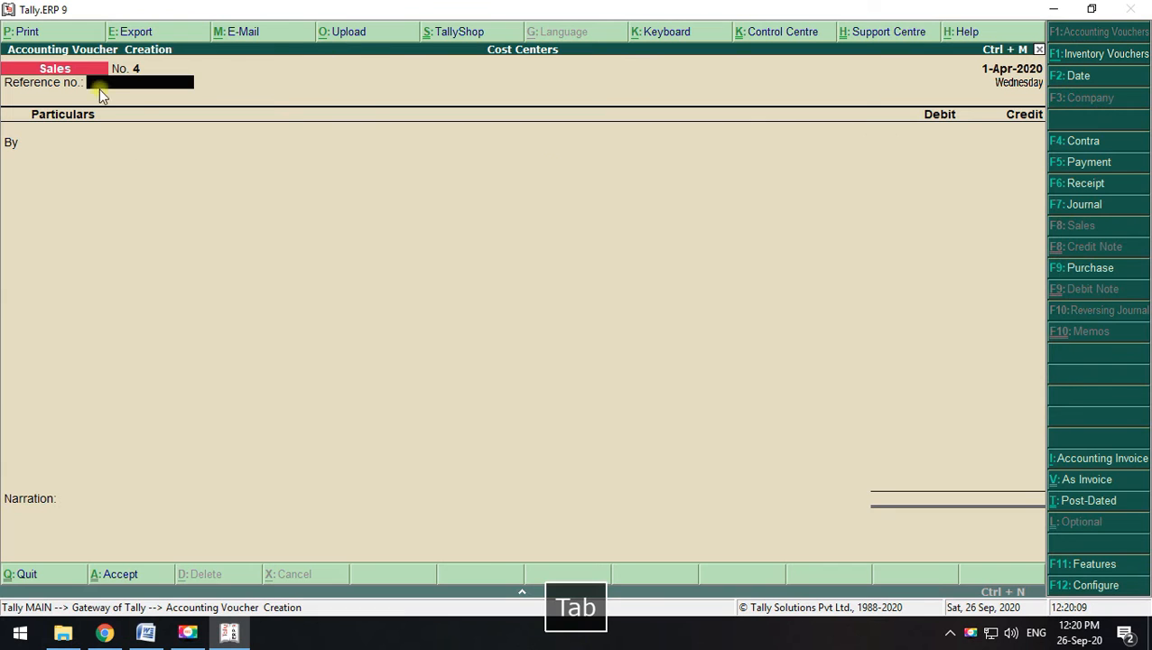
Start a Payment voucher from the Cash account and choose the Commission ledger
click(1076, 165)
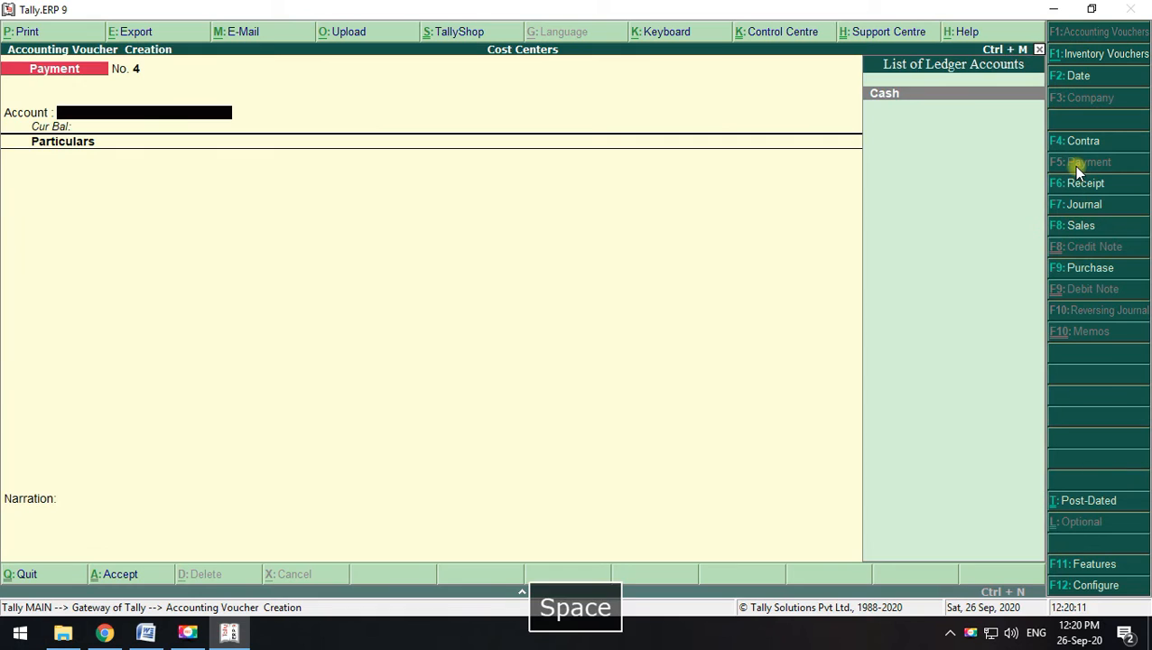
key(Return)
key(Down)
key(Down)
key(Return)
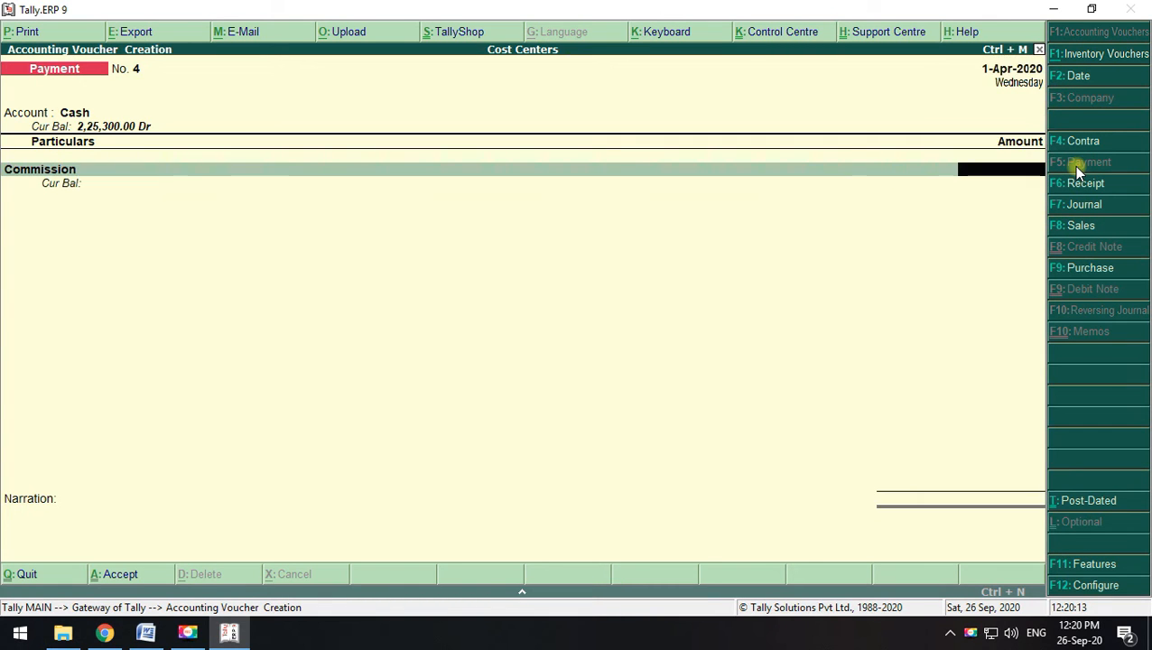
Check the commission amount in Cost Centers.docx and enter 1,200 in Tally.ERP 9
key(alt+Tab)
key(alt+Tab)
text(1200)
key(Return)
Check the commission split in Cost Centers.docx and allocate 700 to the Main Road cost centre in Tally.ERP 9
key(space)
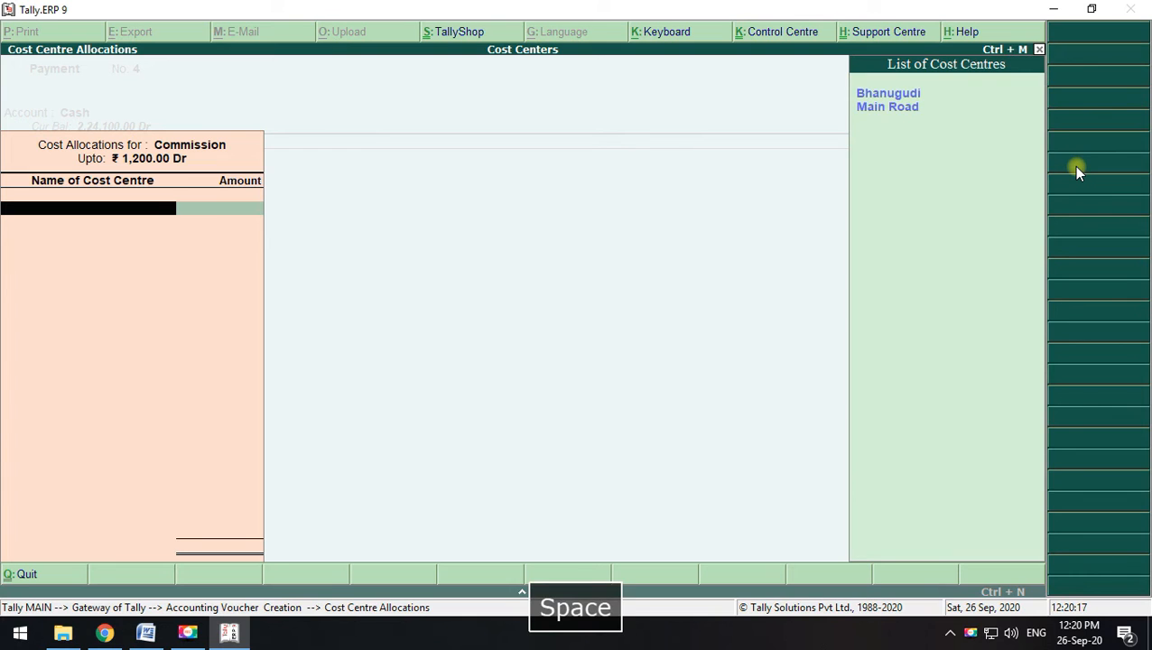
key(alt+Tab)
key(alt+Tab)
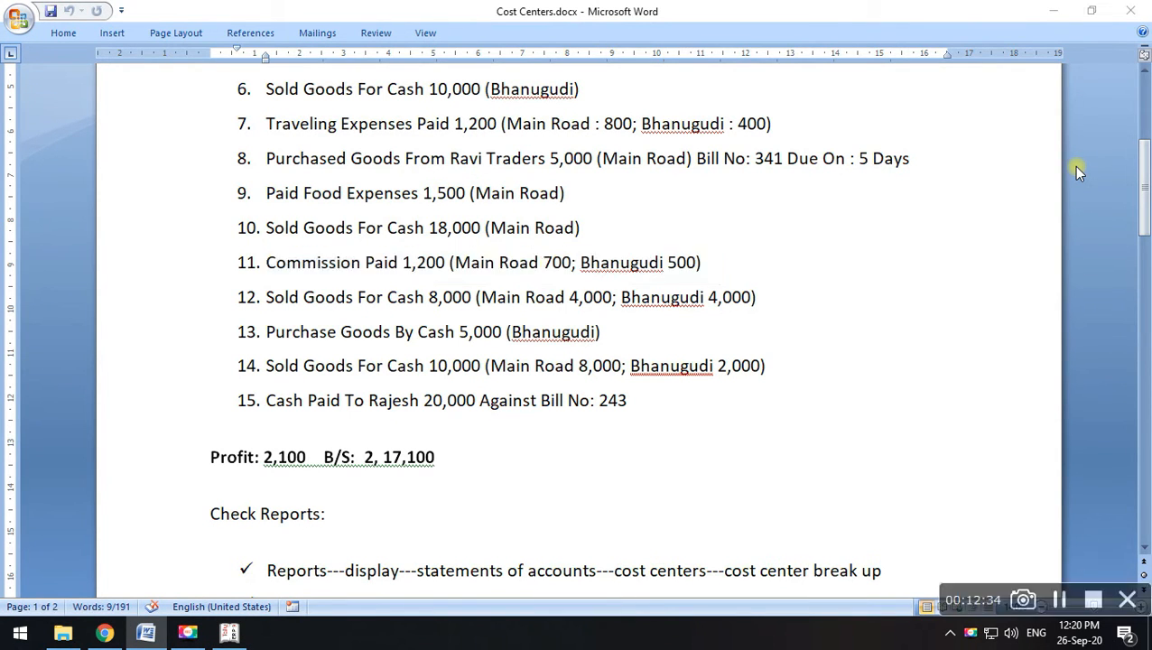
key(Down)
key(Return)
text(7)
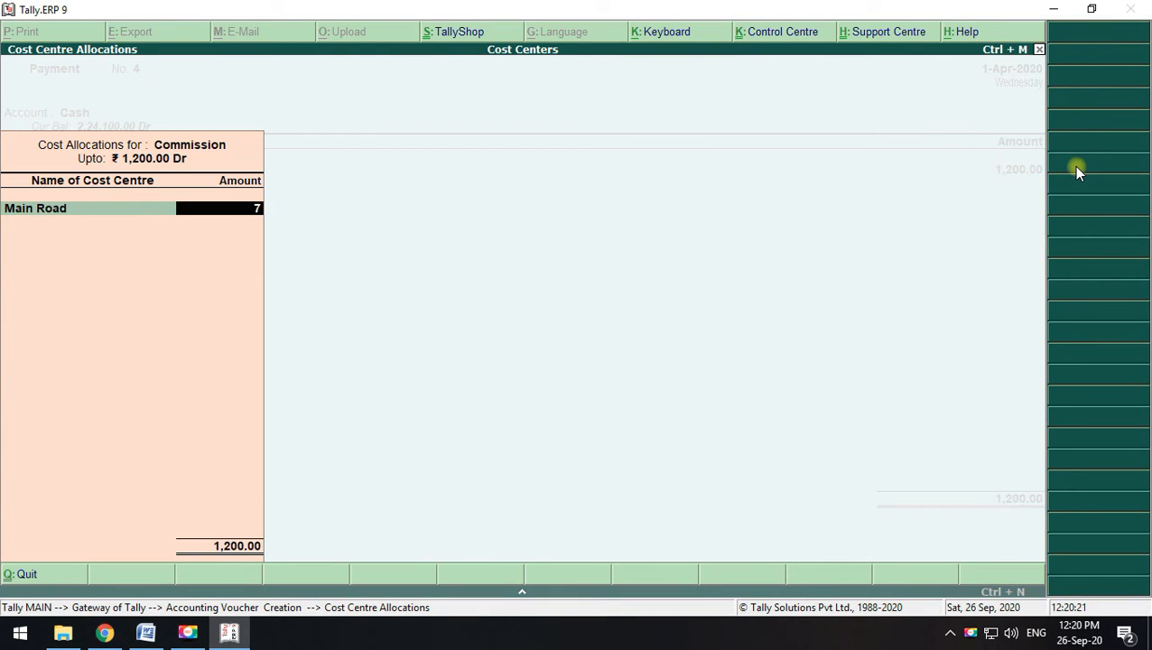
text(00)
key(Return)
Allocate the remaining 500 of commission to the Bhanugudi cost centre and save the payment voucher
key(Return)
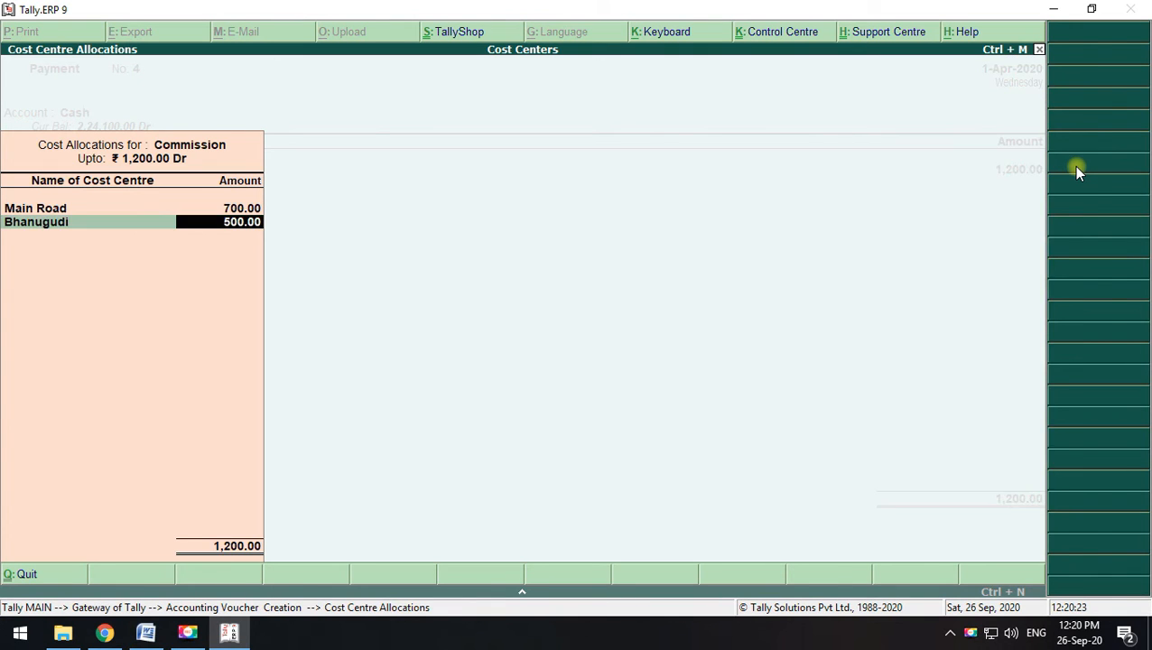
key(Return)
key(Return)
key(Return)
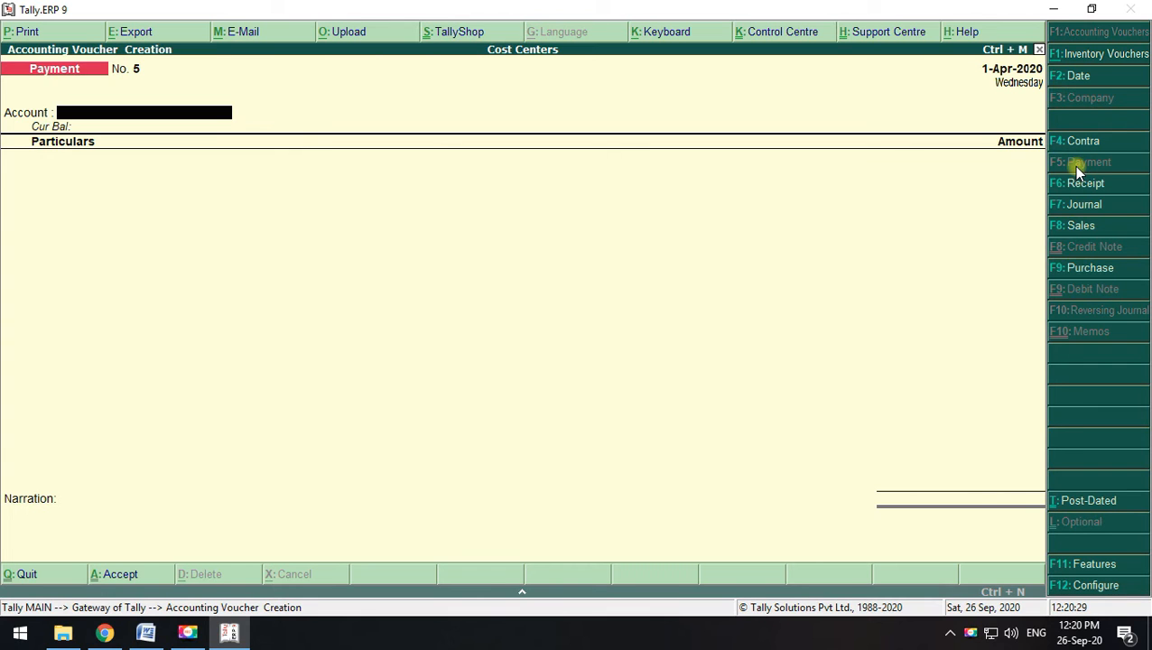
Highlight transaction 12 in Cost Centers.docx and return to Tally.ERP 9
key(alt+Tab)
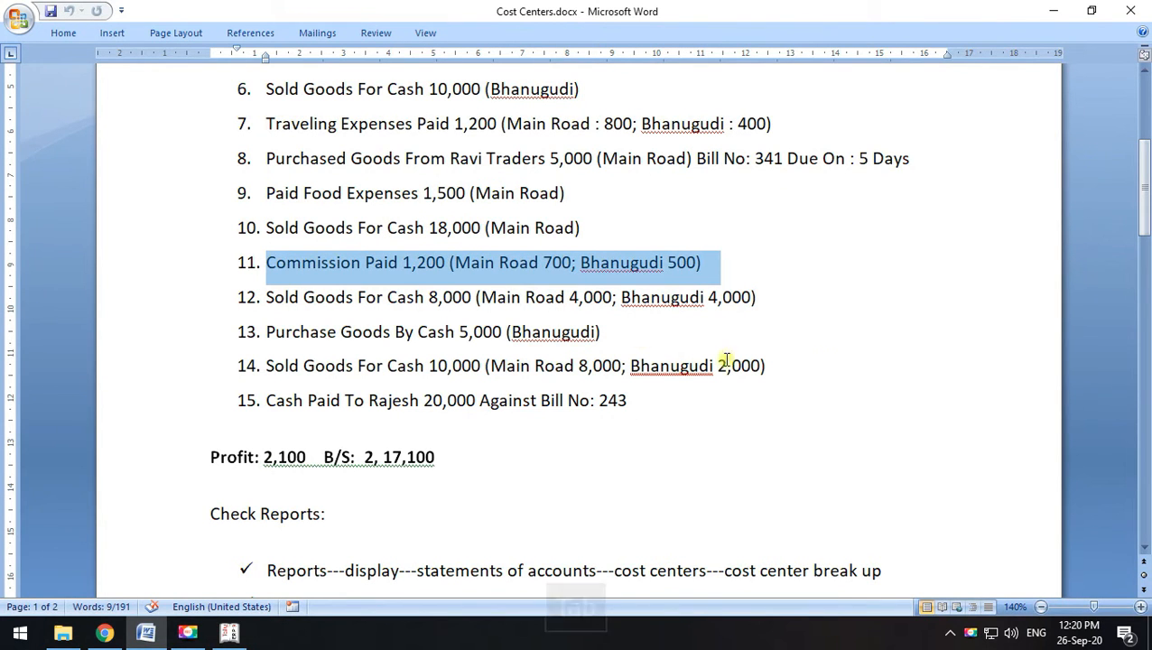
drag(803, 311, 272, 311)
key(alt+Tab)
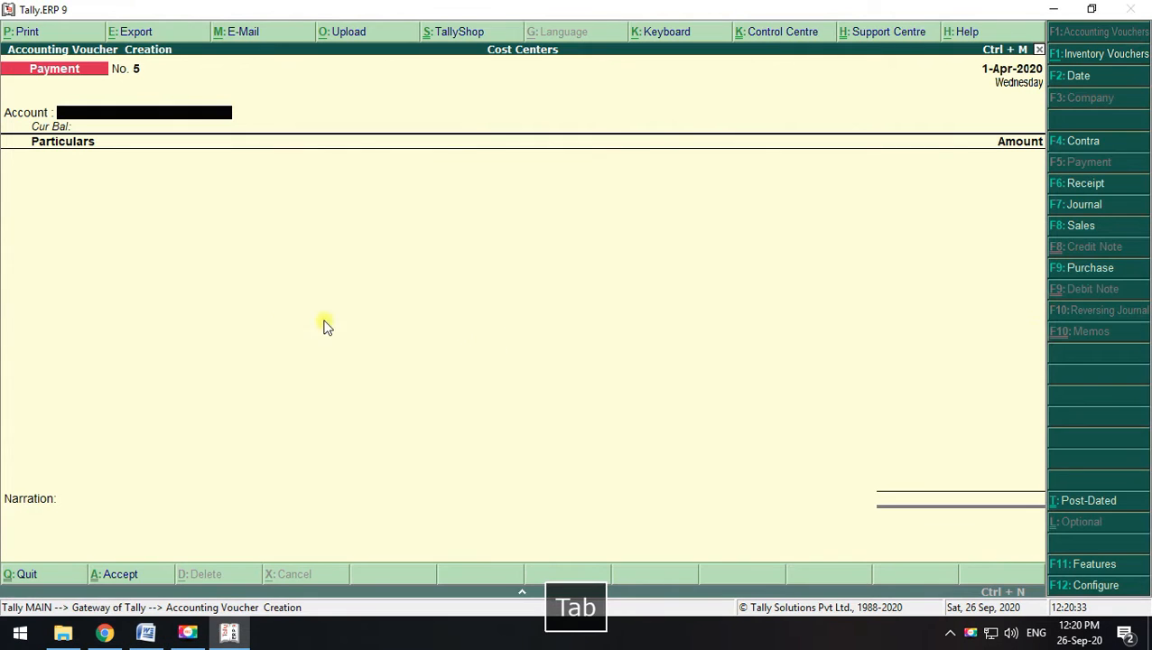
Start a sales voucher, switch it to voucher mode and leave the reference number blank
click(1083, 225)
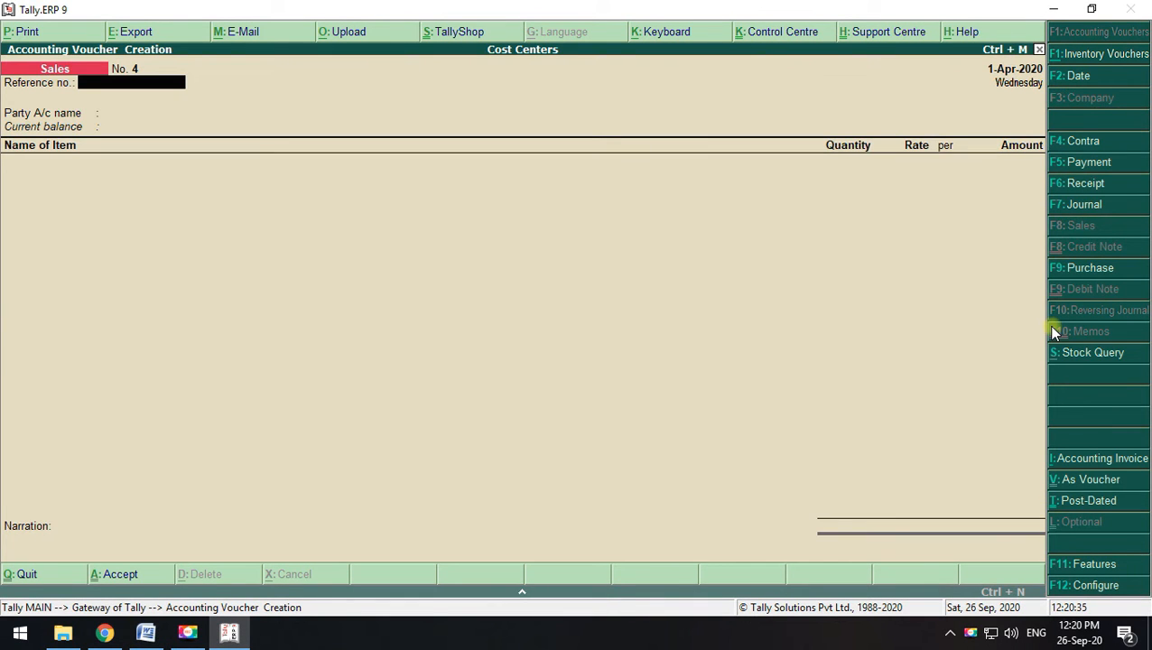
key(ctrl+v)
key(Return)
key(Return)
key(Escape)
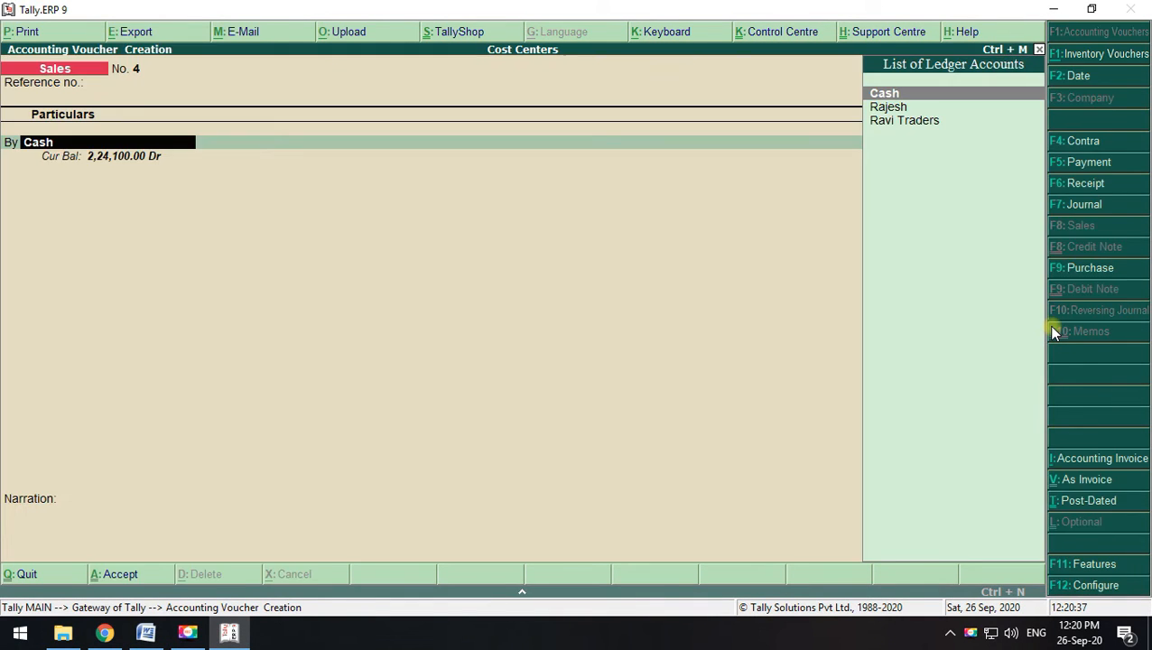
Check transaction 12 in Cost Centers.docx and debit Cash with 8,000 in the Tally.ERP 9 sales voucher
key(alt+Tab)
key(alt+Tab)
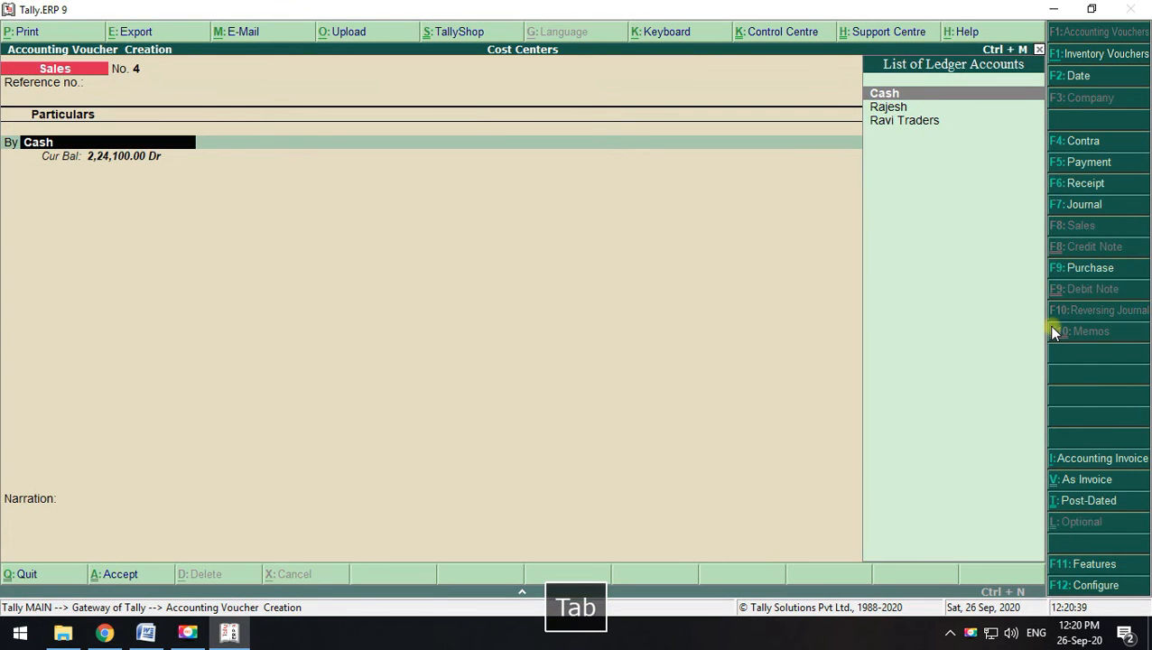
key(Return)
key(Escape)
key(alt+Tab)
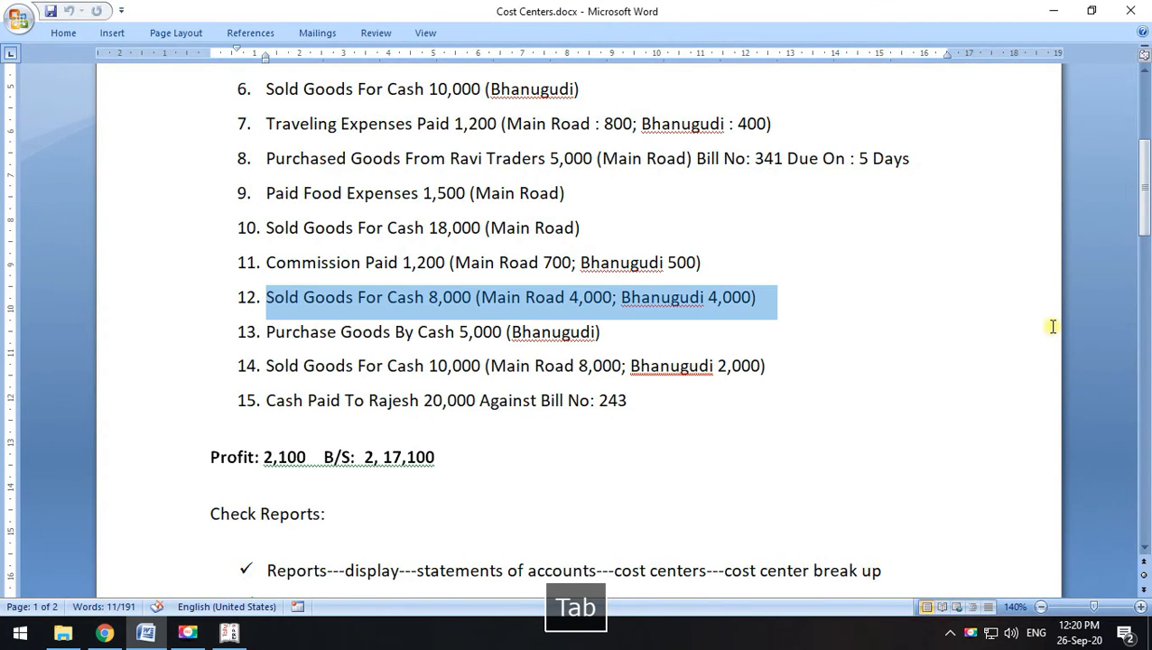
key(alt+Tab)
text(8000)
key(Return)
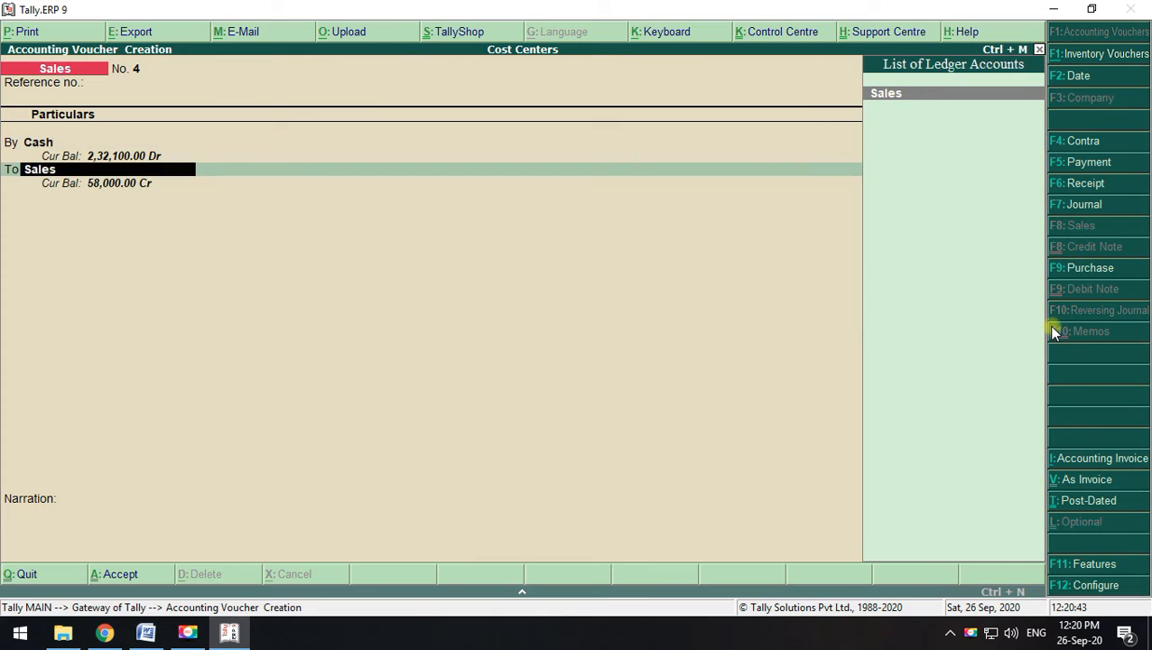
Credit the Sales ledger with 8,000 and skip the inventory allocation
key(Return)
key(Return)
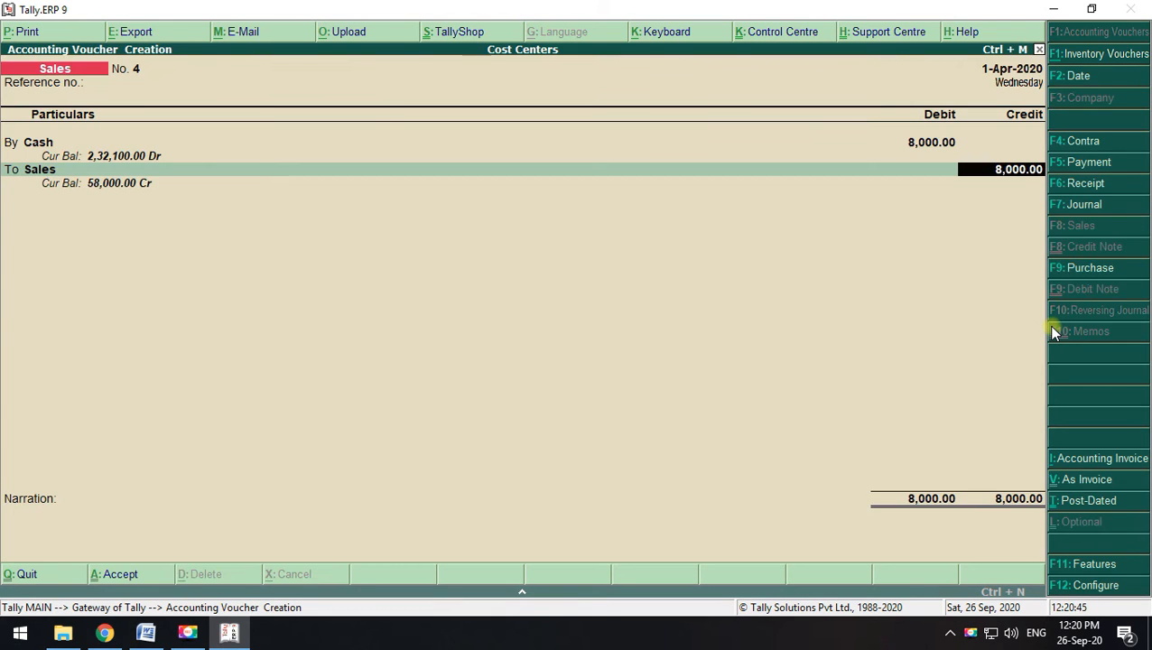
key(Return)
Check the sales split in Cost Centers.docx and allocate 4,000 to the Main Road cost centre in Tally.ERP 9
key(alt+Tab)
key(alt+Tab)
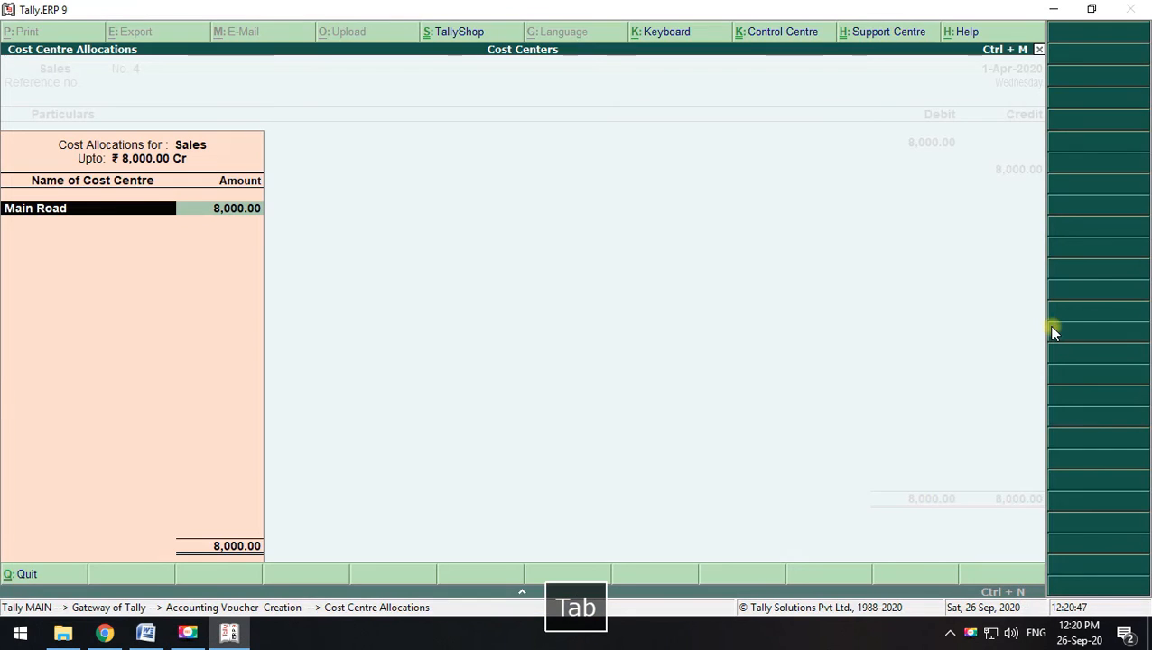
key(space)
key(Down)
key(Down)
key(Return)
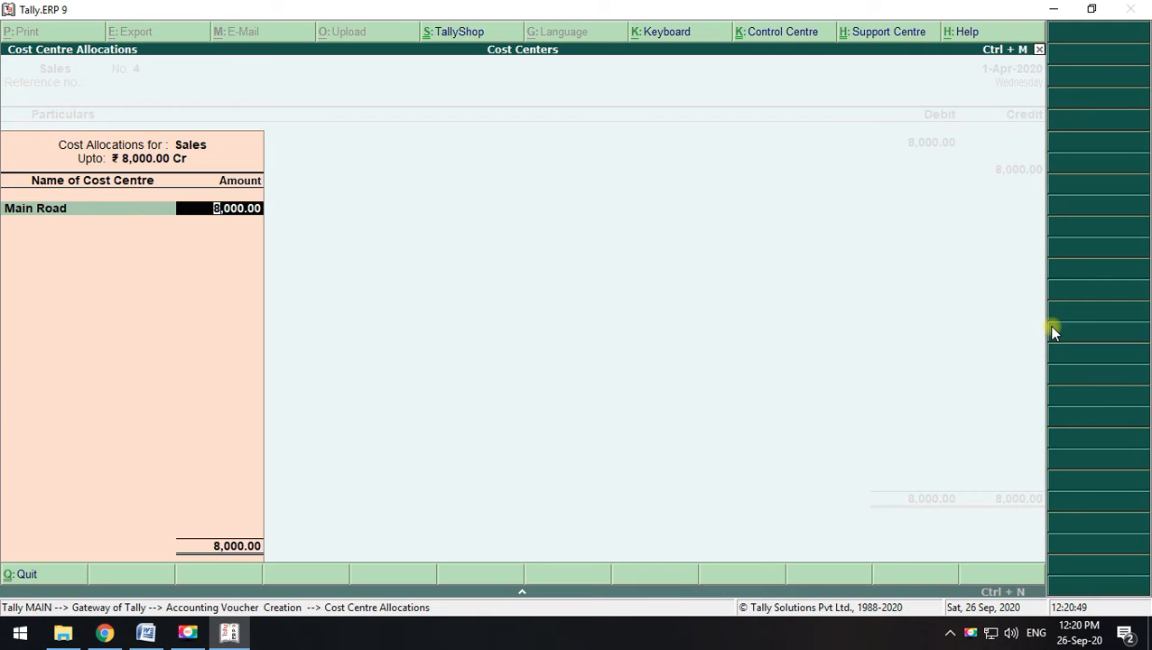
text(4000)
key(Return)
Allocate the remaining 4,000 of sales to the Bhanugudi cost centre and save the sales voucher
key(space)
key(Down)
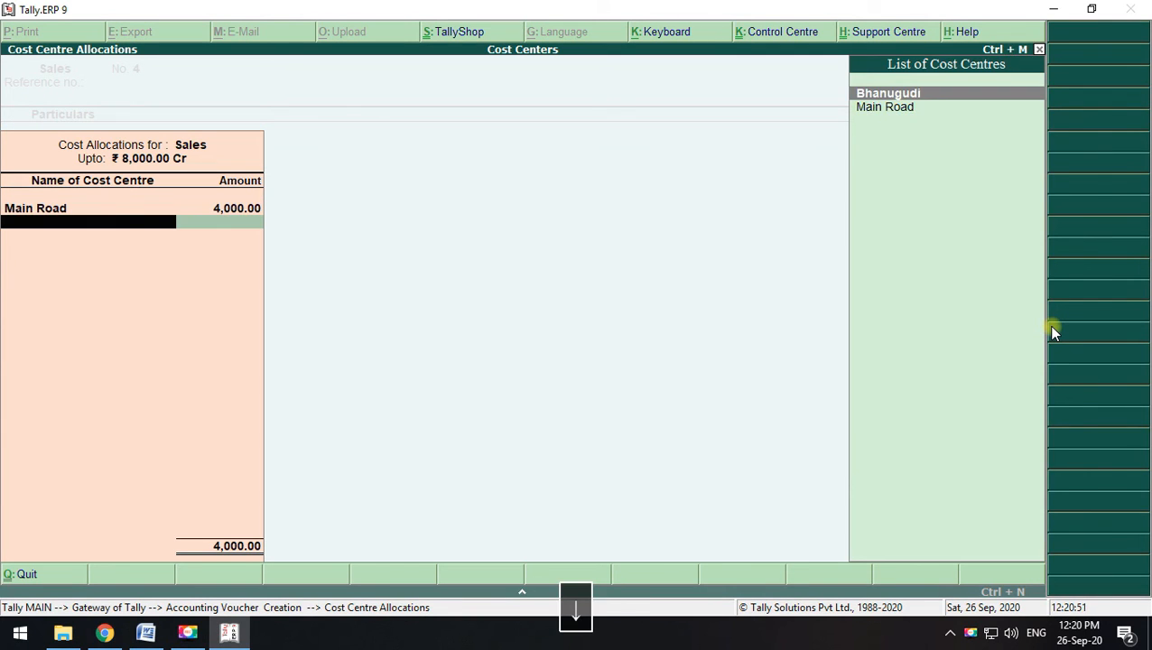
key(Return)
key(Return)
key(Return)
key(Return)
Highlight transaction 13 in Cost Centers.docx and start a purchase voucher in voucher mode in Tally.ERP 9
key(alt+Tab)
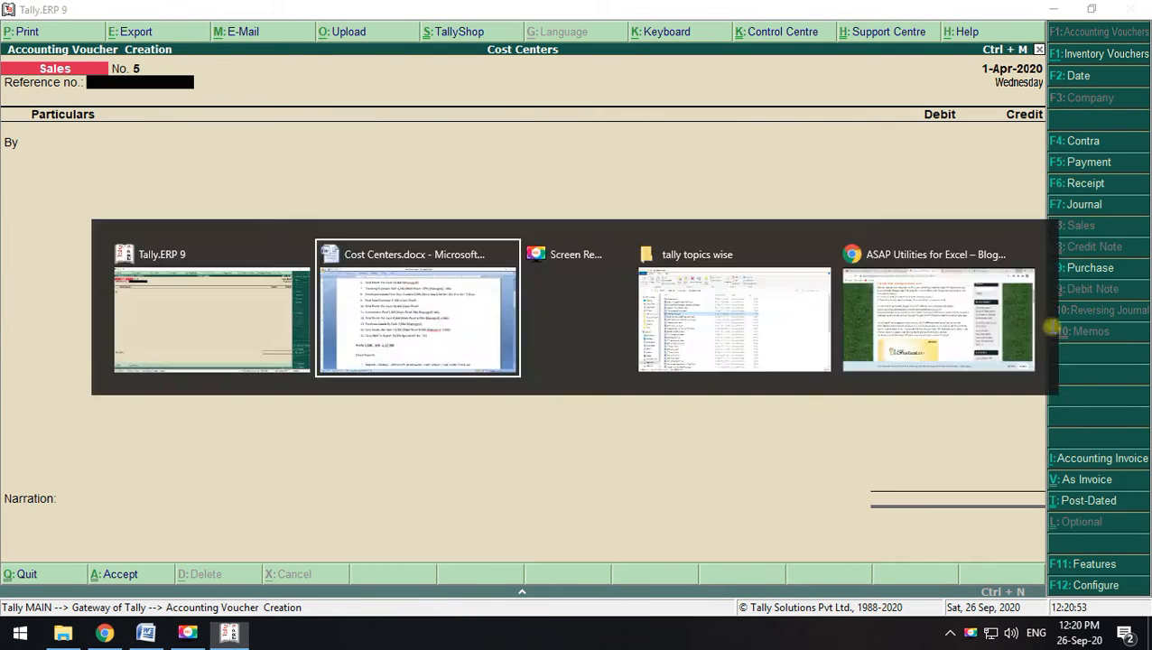
drag(617, 335, 314, 324)
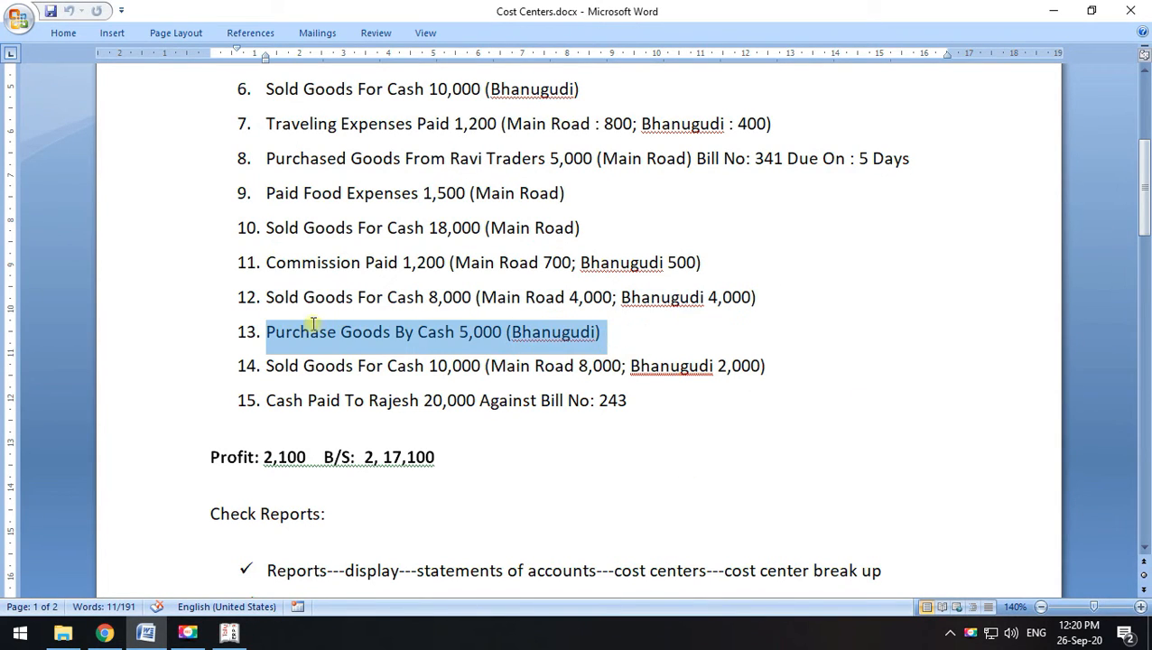
key(alt+Tab)
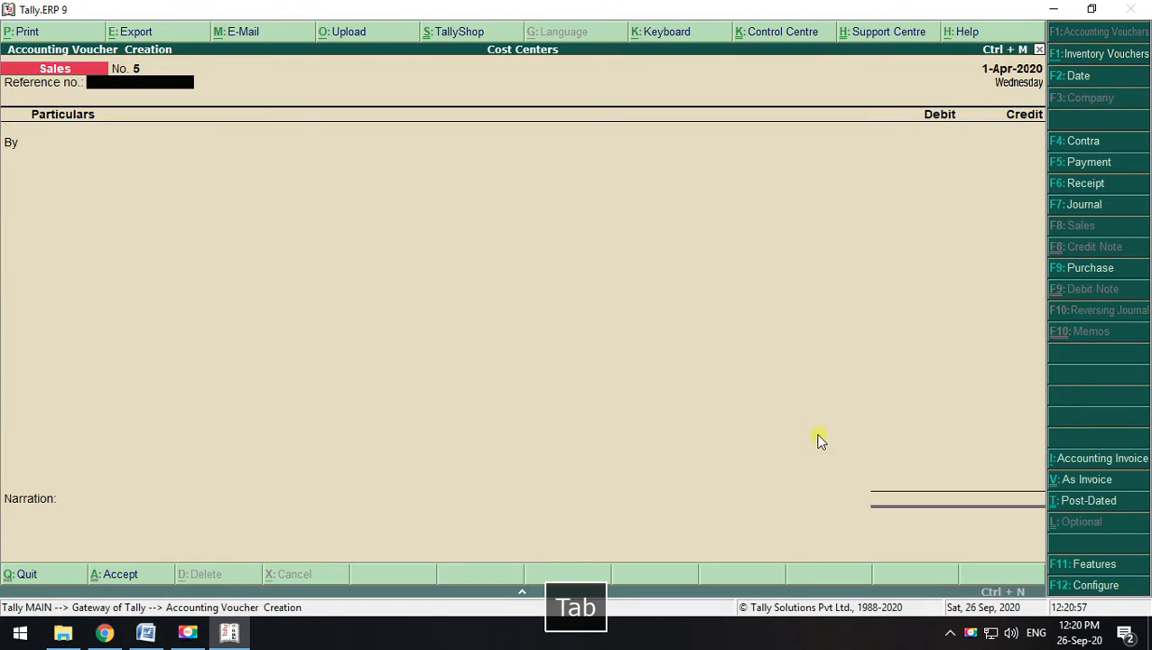
click(1082, 271)
key(ctrl+v)
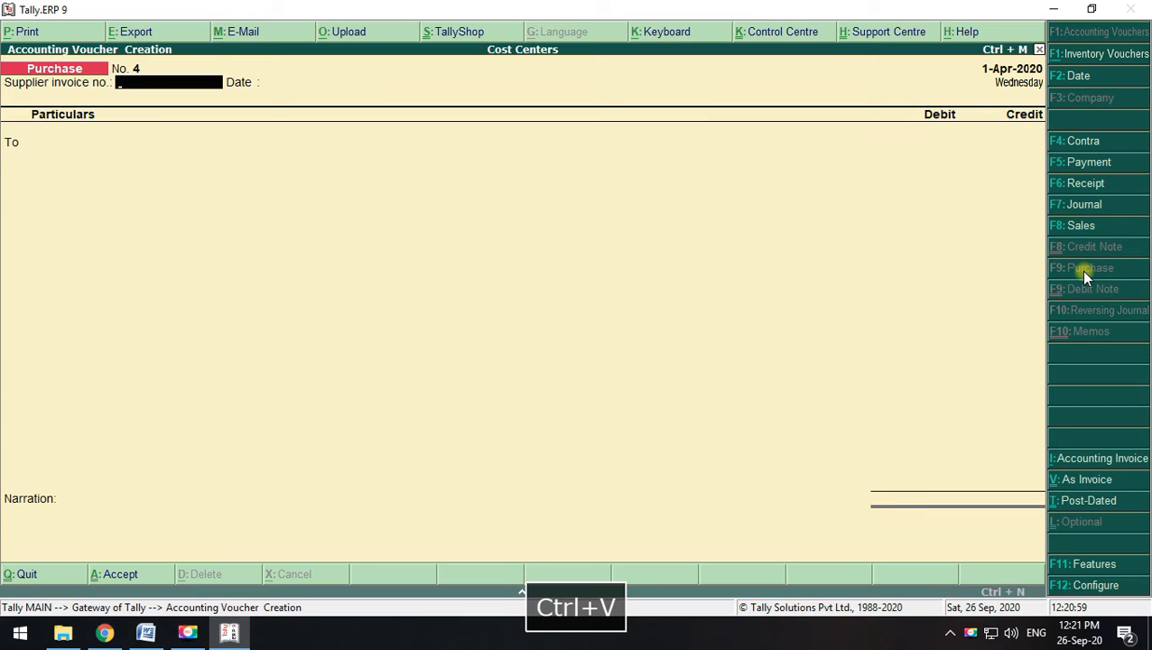
key(Return)
key(Return)
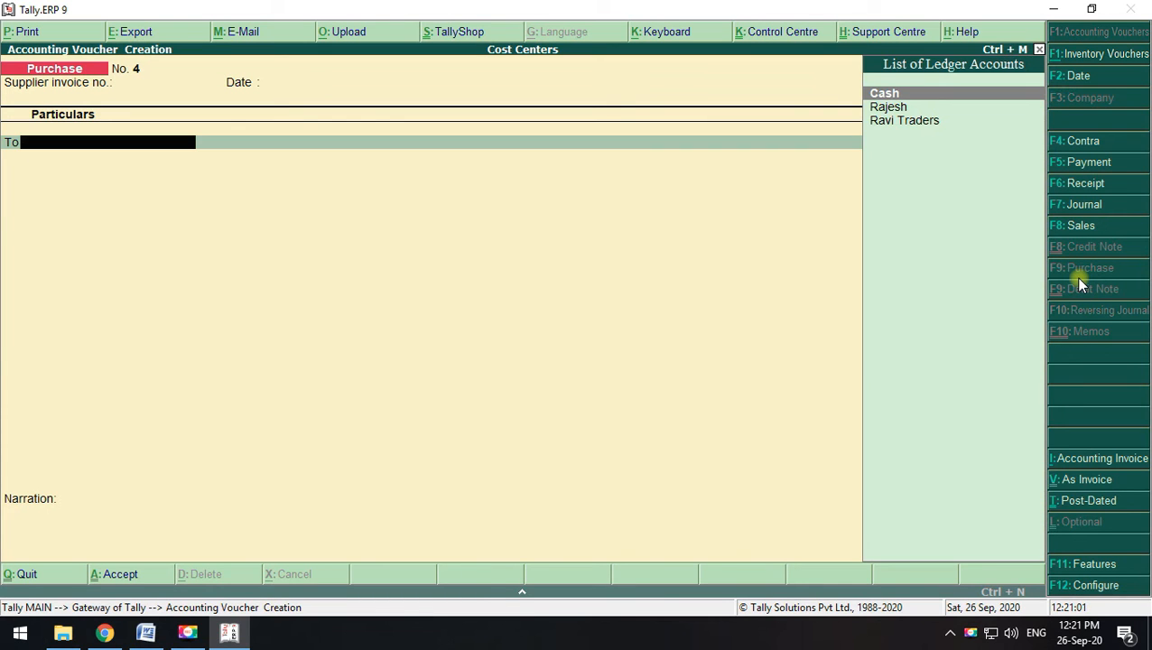
Check transaction 13 in Cost Centers.docx and credit Cash with 5,000 in the Tally.ERP 9 purchase voucher
key(alt+Tab)
key(alt+Tab)
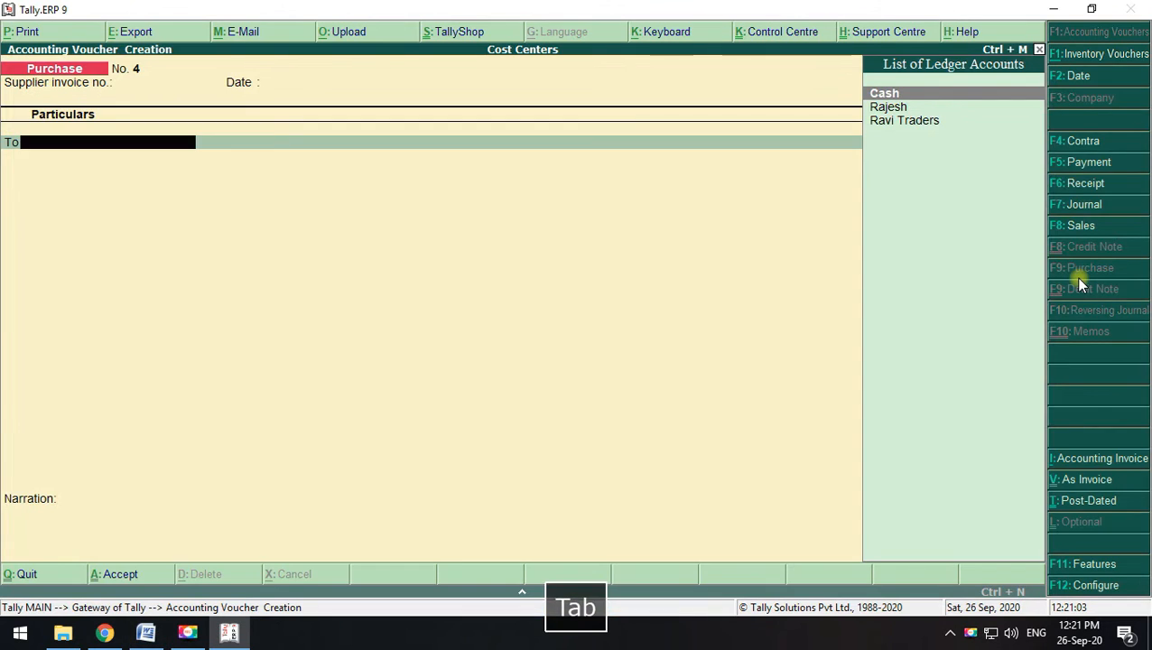
key(Return)
key(Return)
key(alt+Tab)
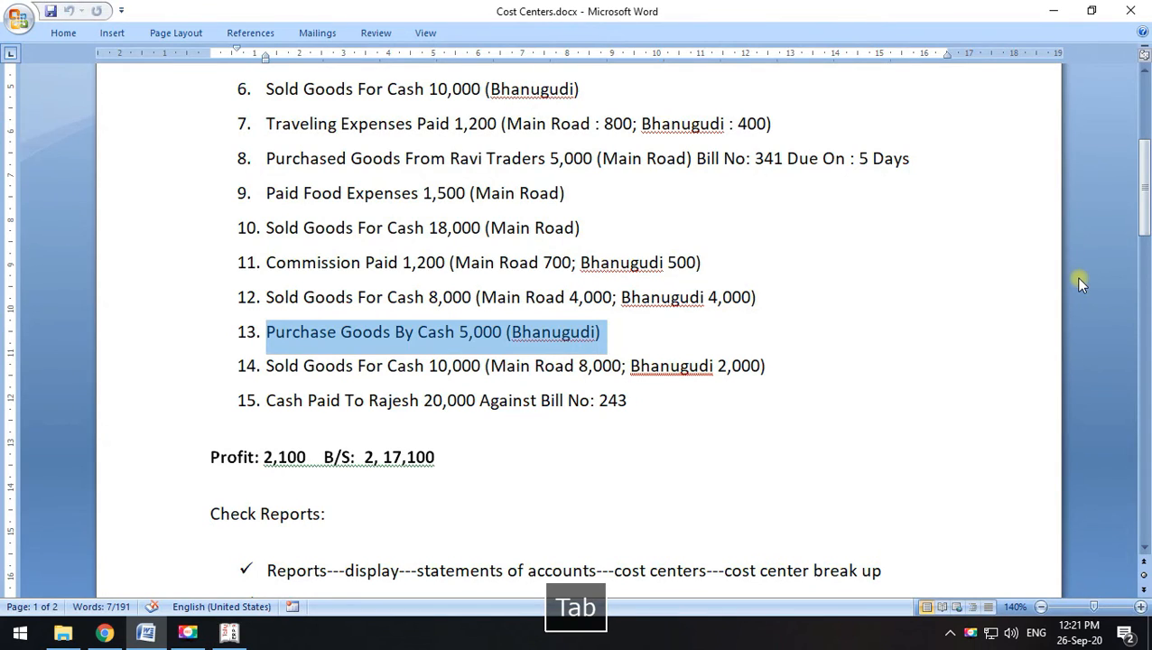
key(alt+Tab)
text(5000)
key(Return)
Debit the Purchase ledger with 5,000 and skip the inventory allocation
text(pur)
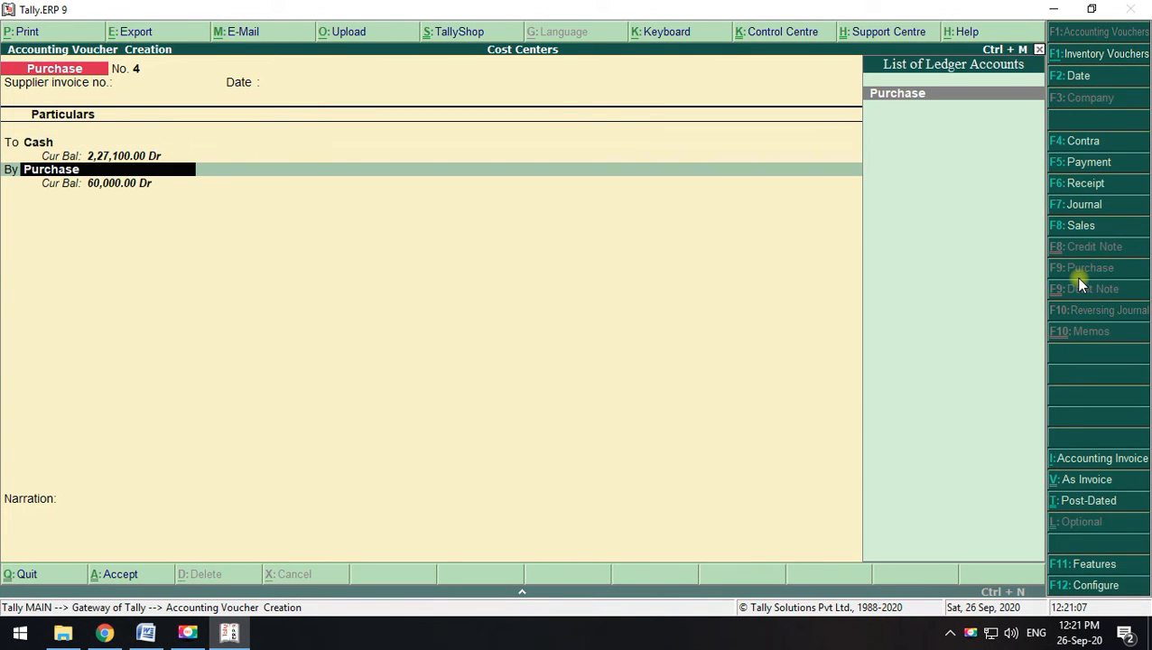
key(Return)
key(Return)
key(Return)
Allocate the full 5,000 purchase to the Bhanugudi cost centre and save the purchase voucher
key(space)
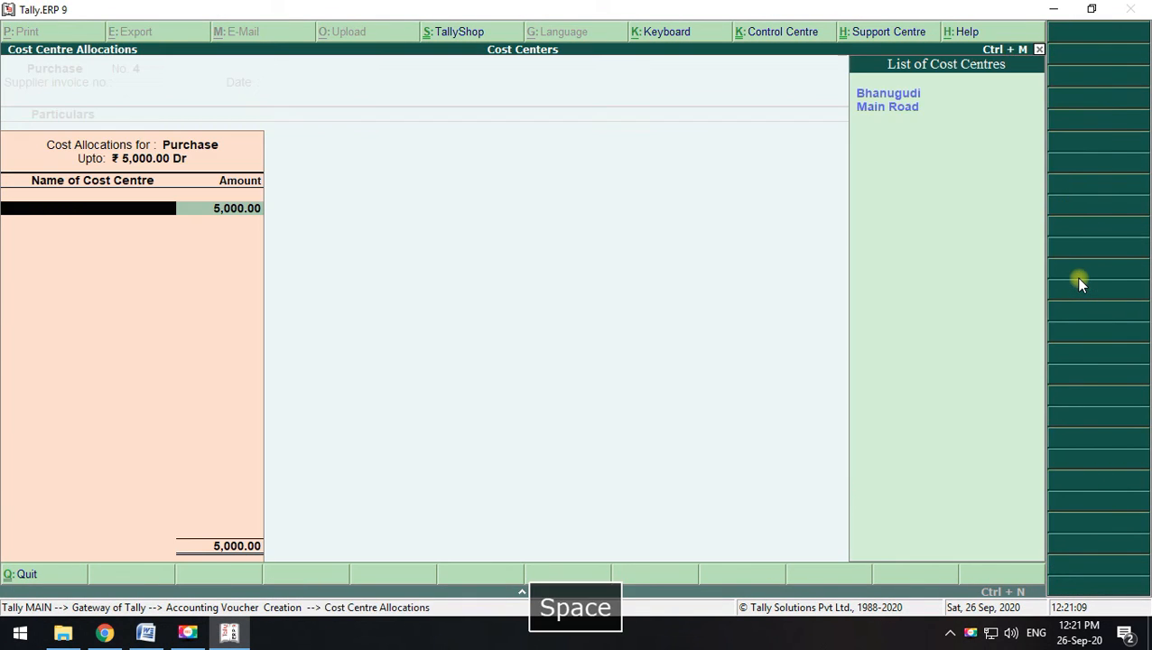
key(Down)
key(Up)
key(Return)
key(Return)
key(Return)
key(Return)
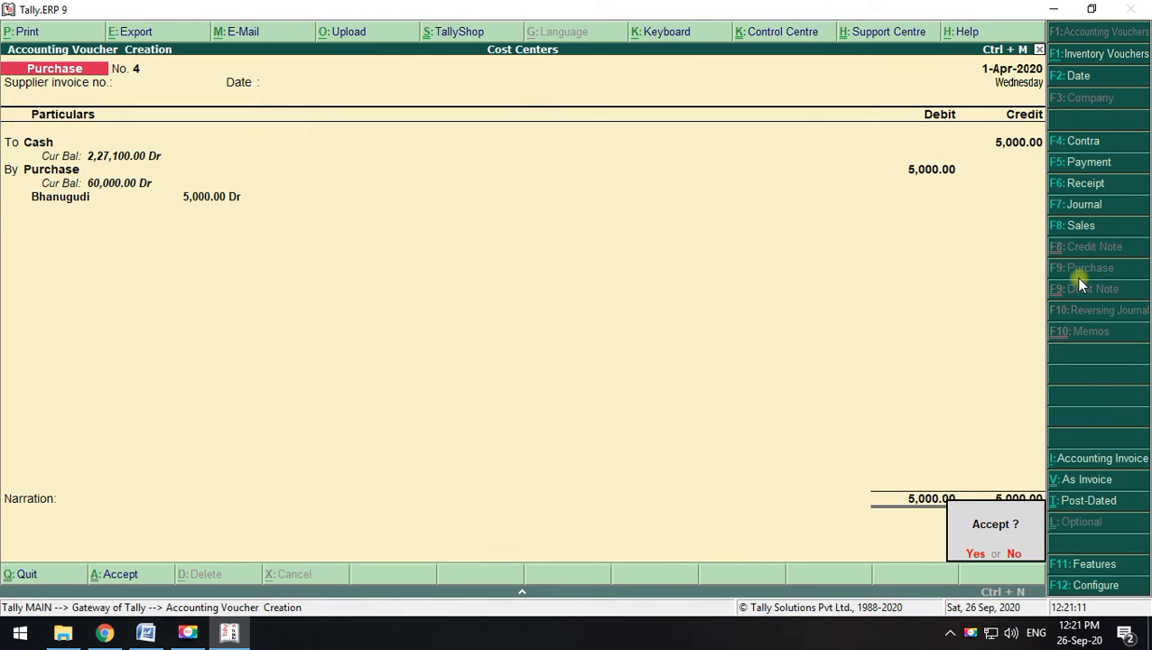
key(Return)
Highlight transaction 14 in Cost Centers.docx and start a new sales voucher in voucher mode in Tally.ERP 9
key(alt+Tab)
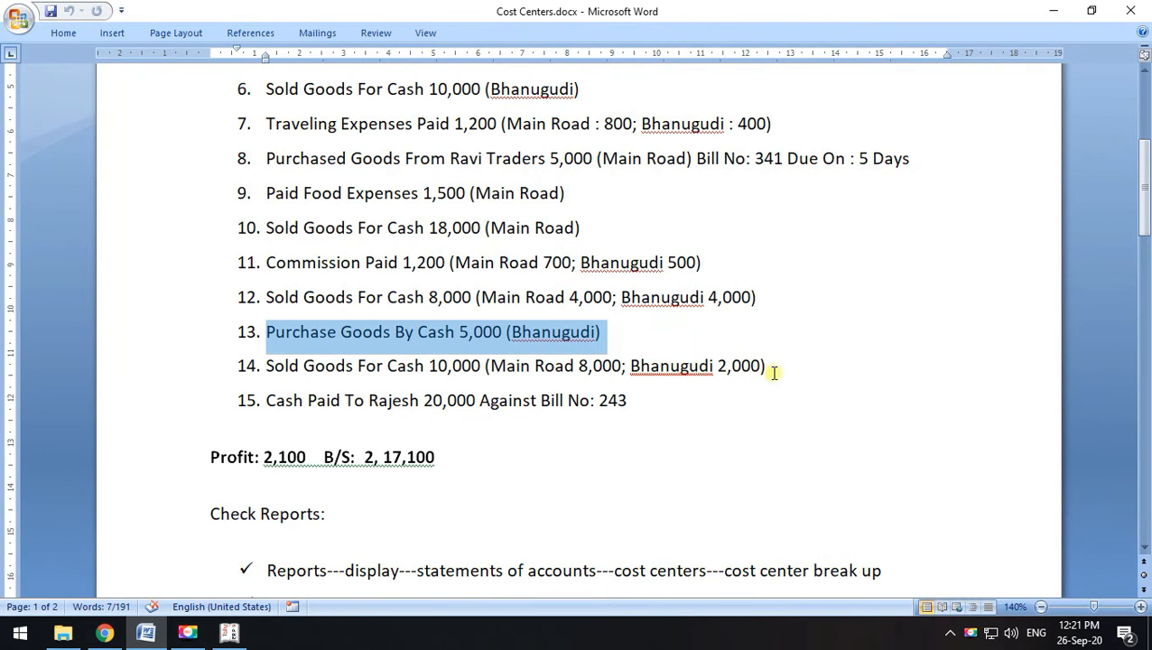
drag(771, 368, 264, 375)
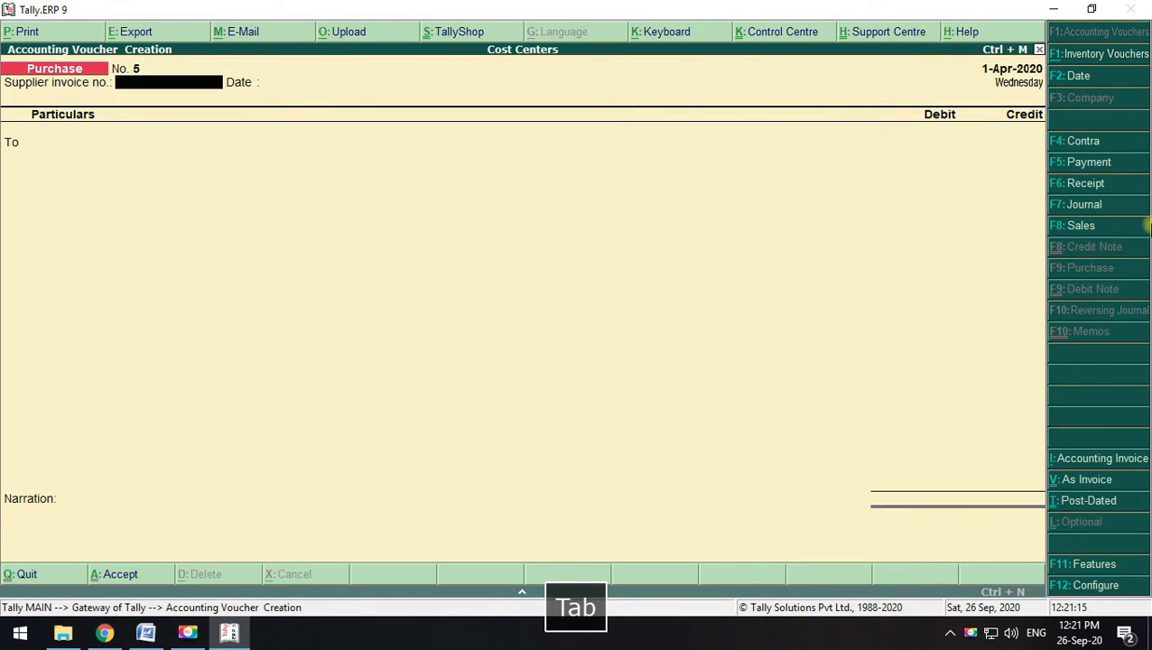
click(1066, 227)
key(ctrl+v)
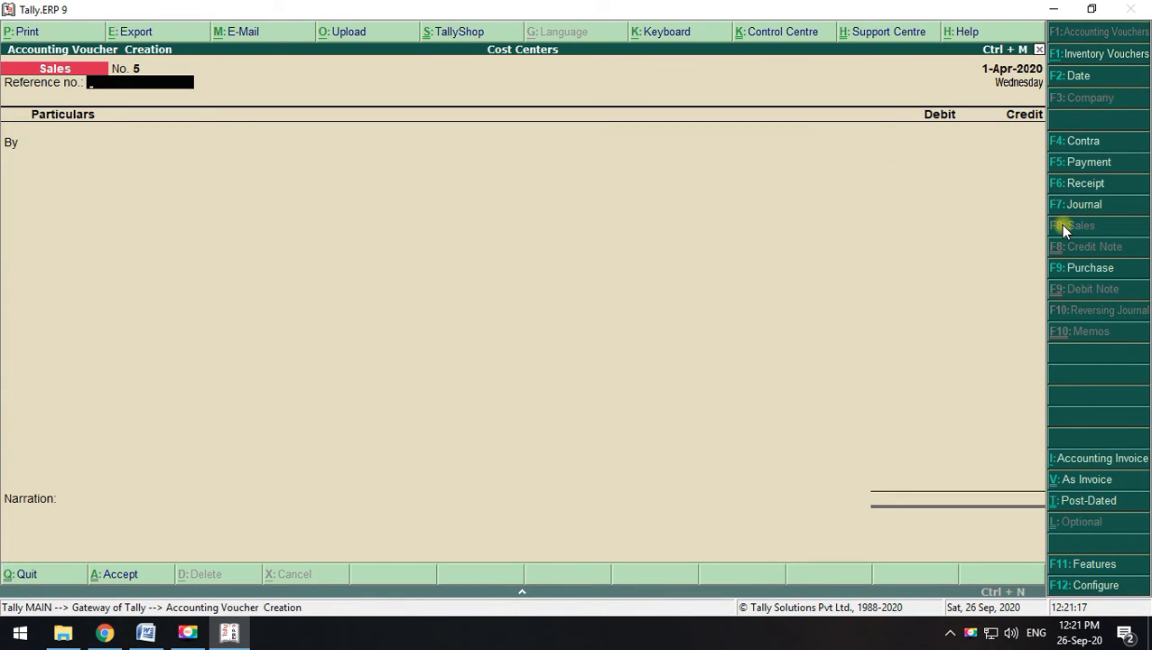
key(Return)
Check transaction 14 in Cost Centers.docx and debit Cash with 10,000 in the Tally.ERP 9 sales voucher
key(alt+Tab)
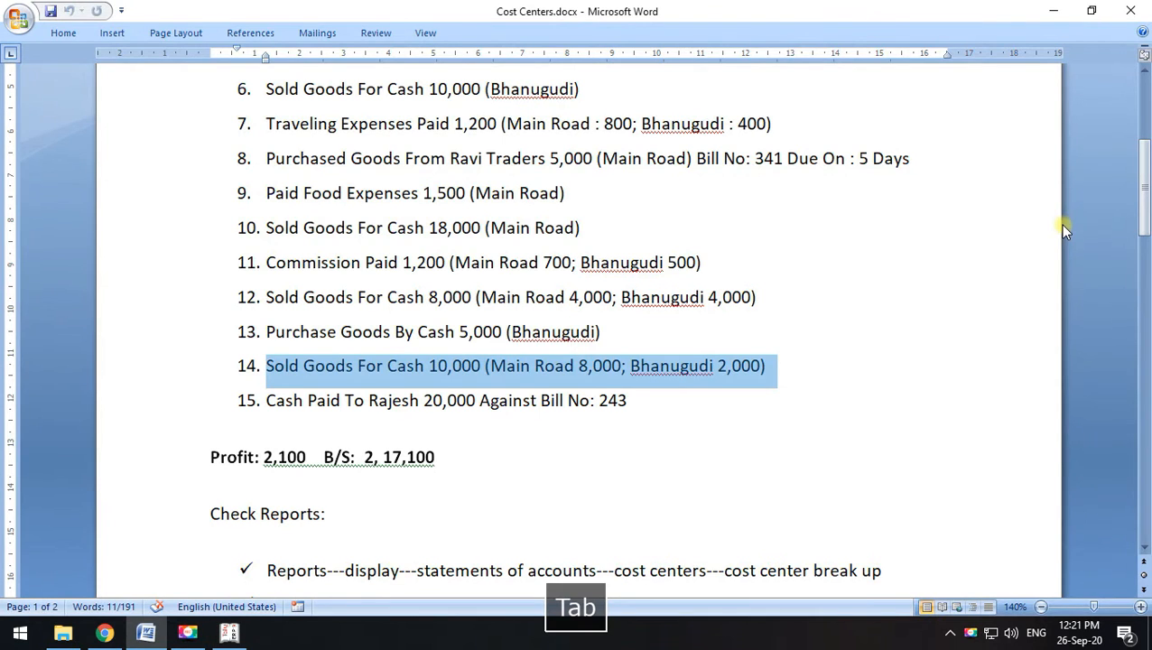
key(alt+Tab)
key(Return)
key(Return)
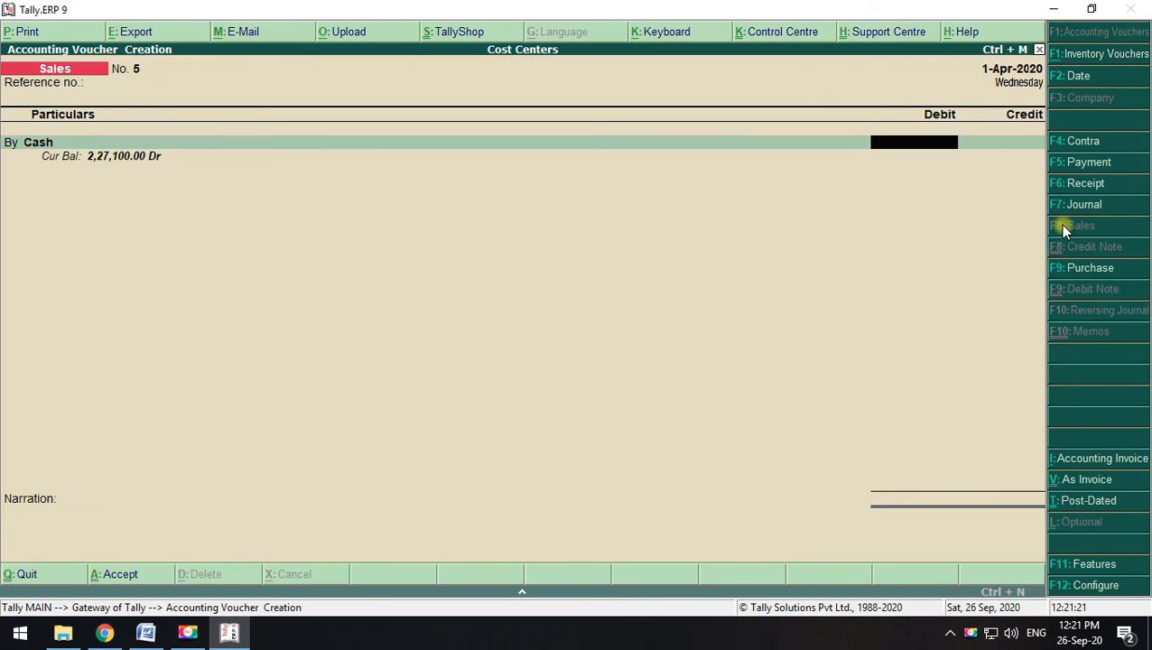
key(alt+Tab)
key(alt+Tab)
text(10,000)
key(Return)
Credit the Sales ledger with 10,000 and leave the inventory allocation without any item
key(Return)
key(Return)
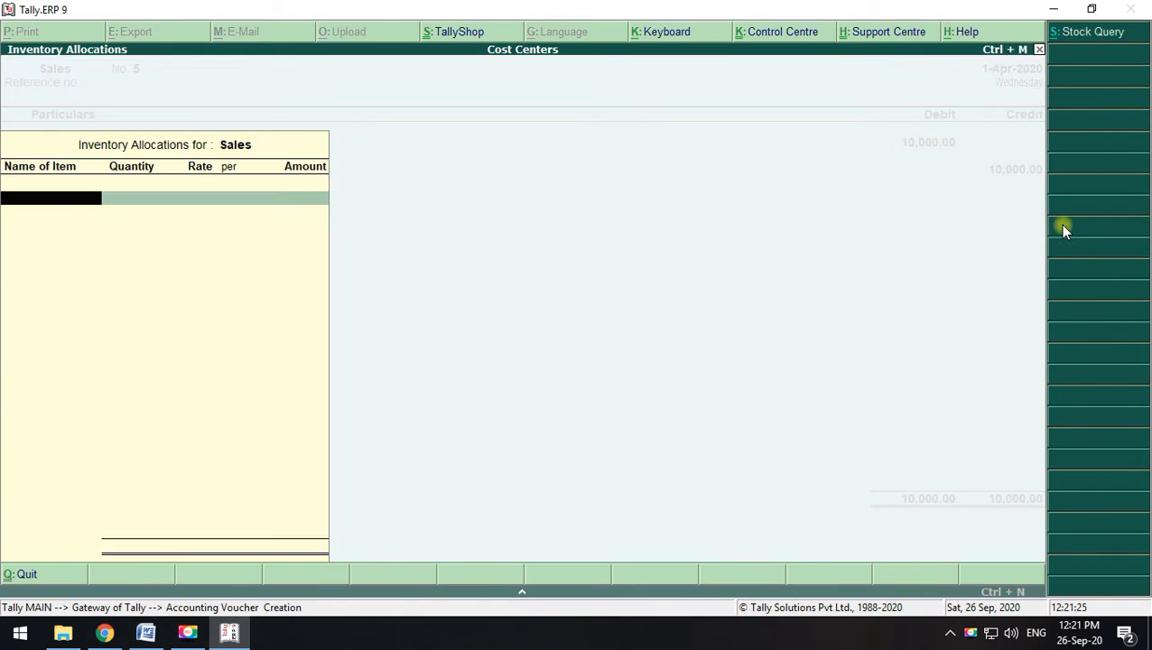
key(Escape)
key(Return)
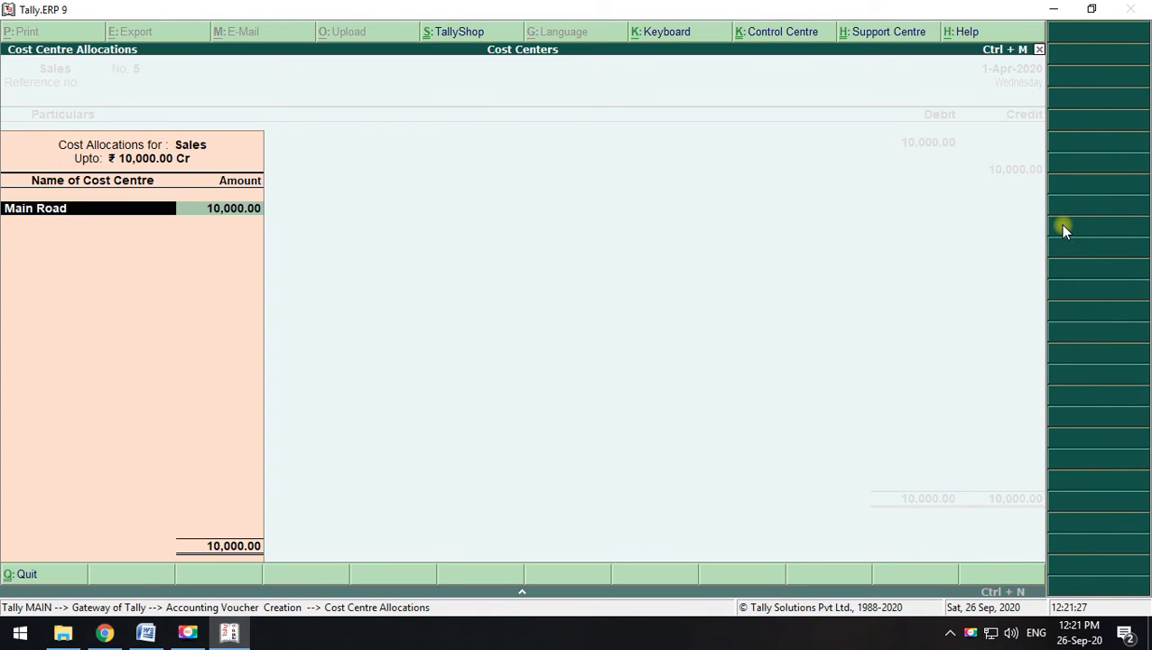
Check the split of transaction 14 in Cost Centers.docx and allocate 8,000 to the Main Road cost centre in Tally.ERP 9
key(alt+Tab)
key(alt+Tab)
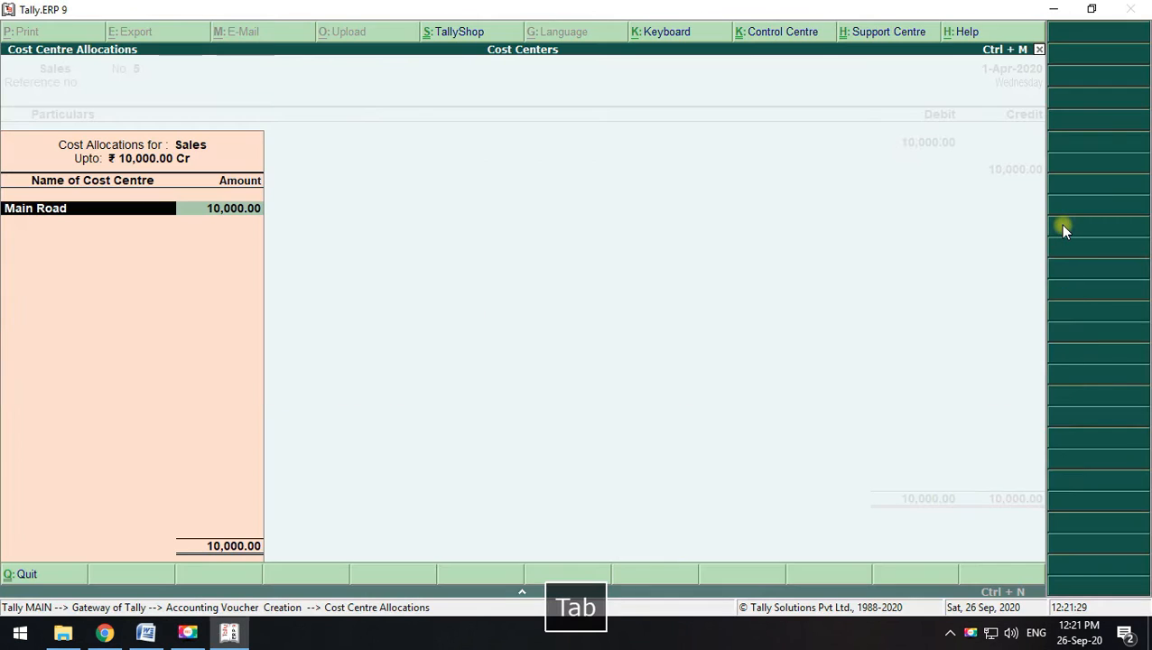
key(Return)
text(8000)
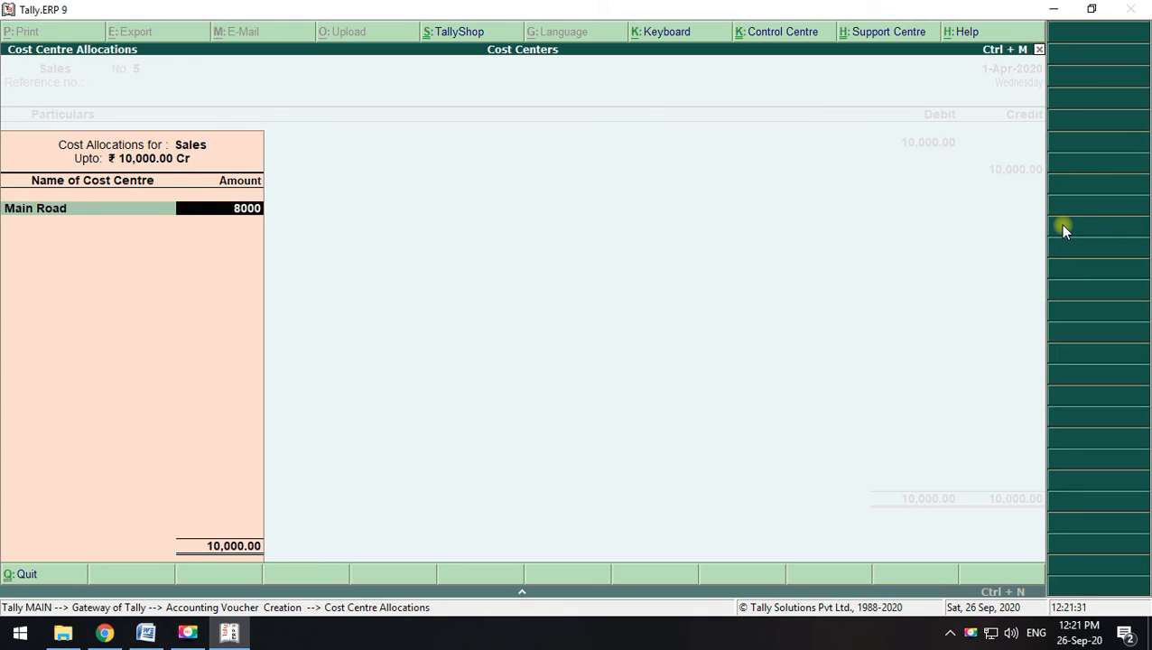
key(Return)
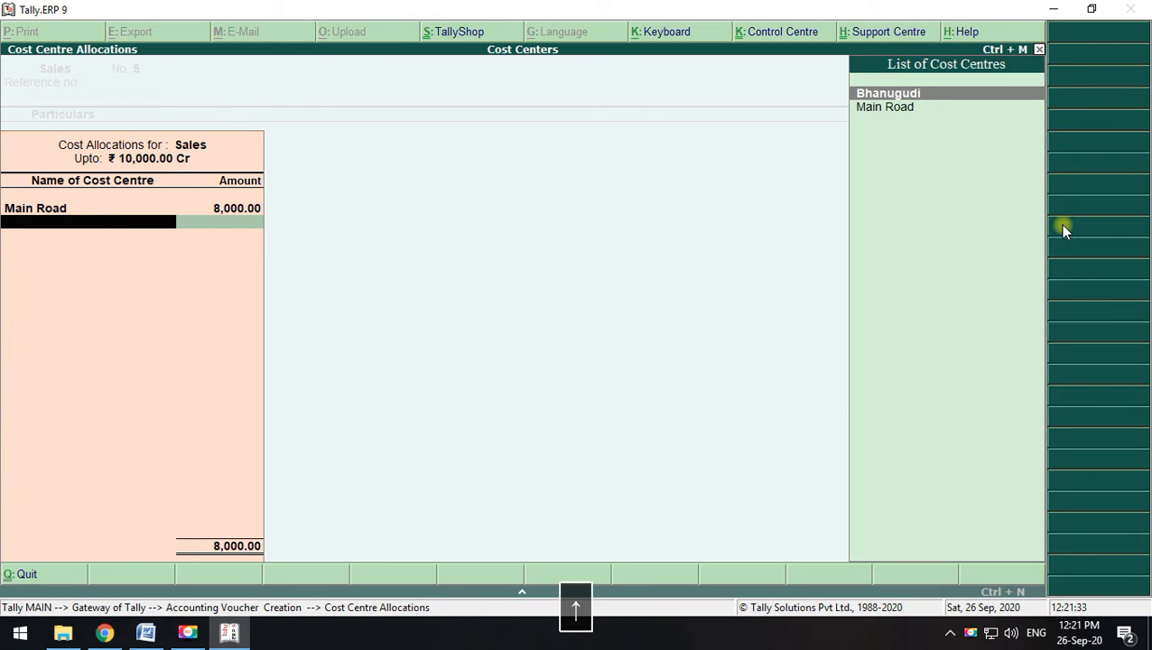
Allocate the remaining 2,000 of sales to the Bhanugudi cost centre and save the sales voucher
key(Return)
key(Return)
key(Return)
key(Return)
key(Return)
Highlight transaction 15 in Cost Centers.docx and start a payment voucher in Tally.ERP 9
key(alt+Tab)
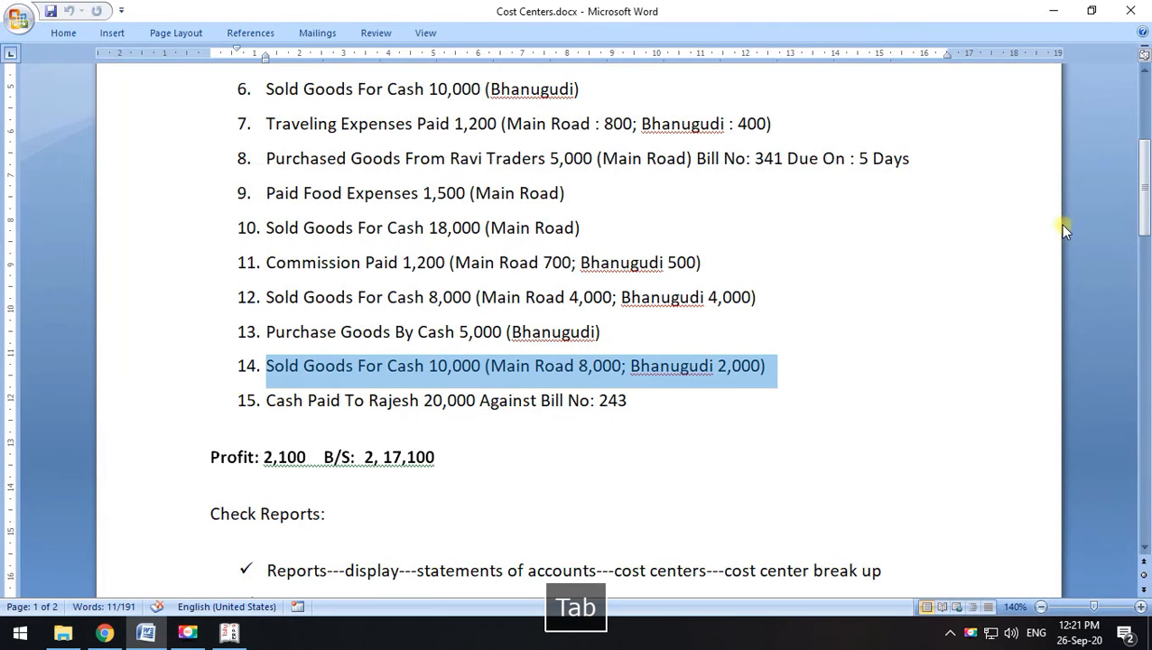
click(658, 400)
drag(657, 400, 262, 401)
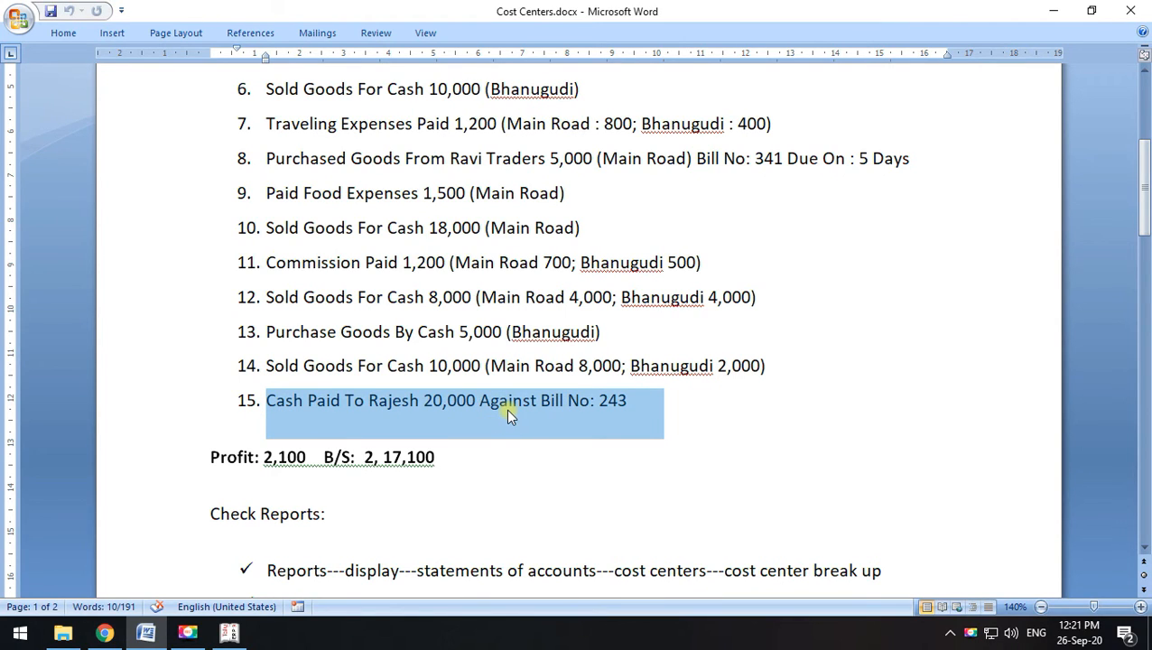
key(alt+Tab)
click(1078, 161)
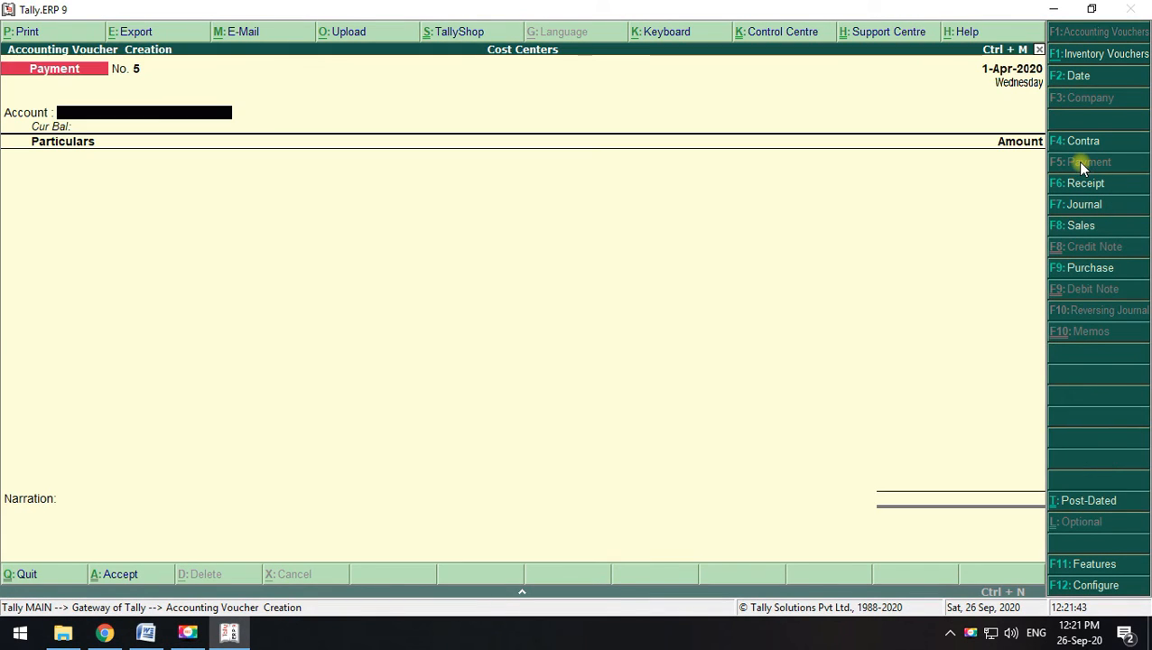
Set Cash as the payment account and choose the ledger of the payee named in transaction 15
key(space)
key(space)
key(Down)
key(Down)
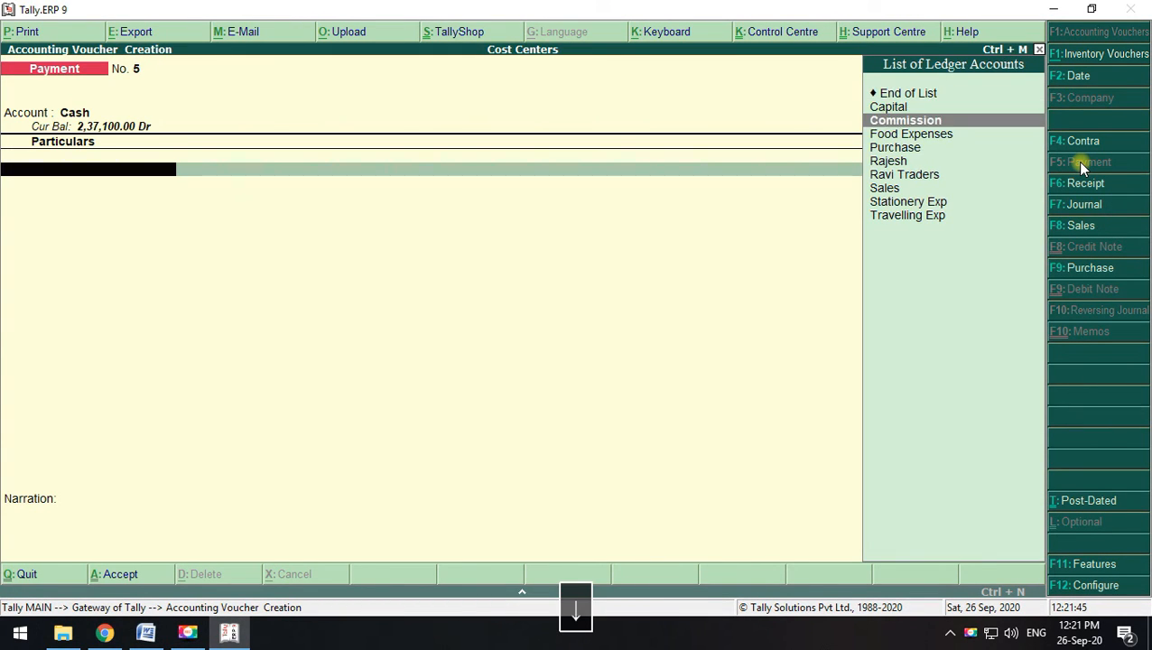
key(Down)
key(Down)
key(Down)
key(Return)
Check the payment amount in Cost Centers.docx and enter 20,000 for the payee's ledger in Tally.ERP 9
key(alt+Tab)
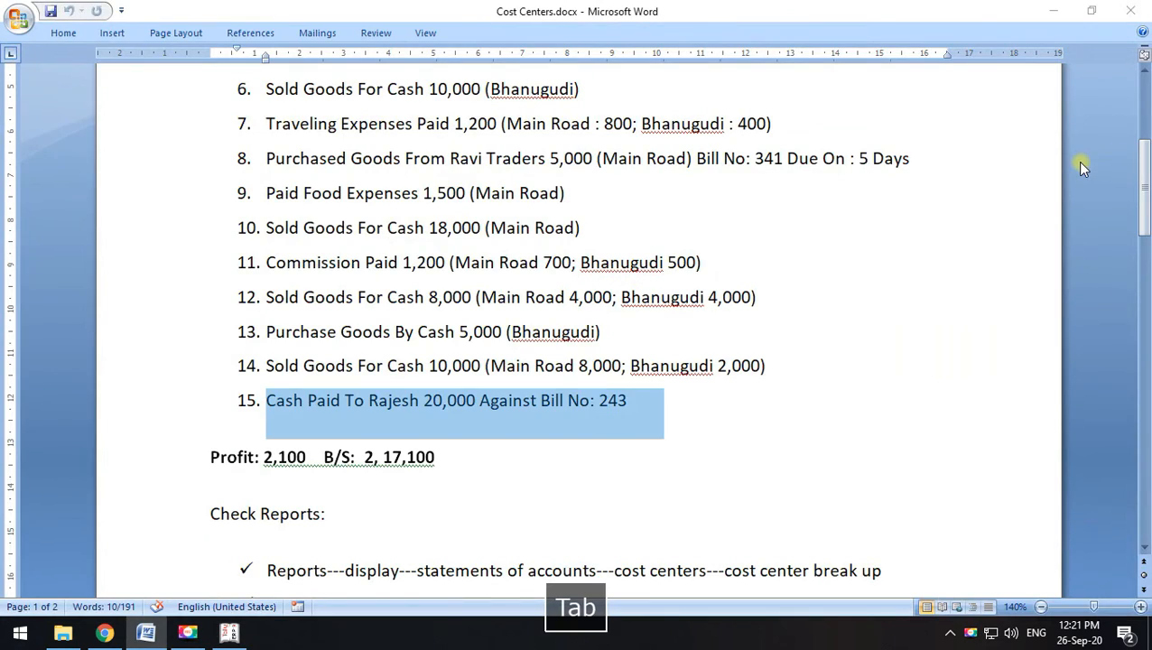
key(alt+Tab)
text(20000)
key(Return)
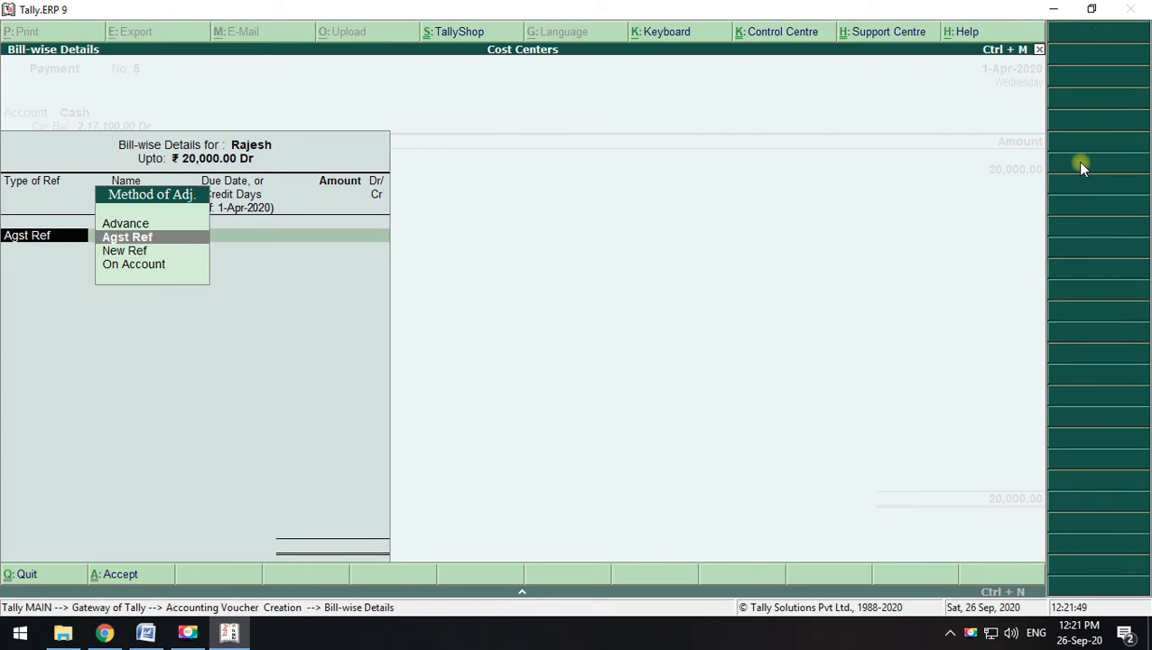
Settle the 20,000 payment against bill 243 as Agst Ref and save the payment voucher
key(Return)
key(Return)
key(Return)
key(Return)
key(Return)
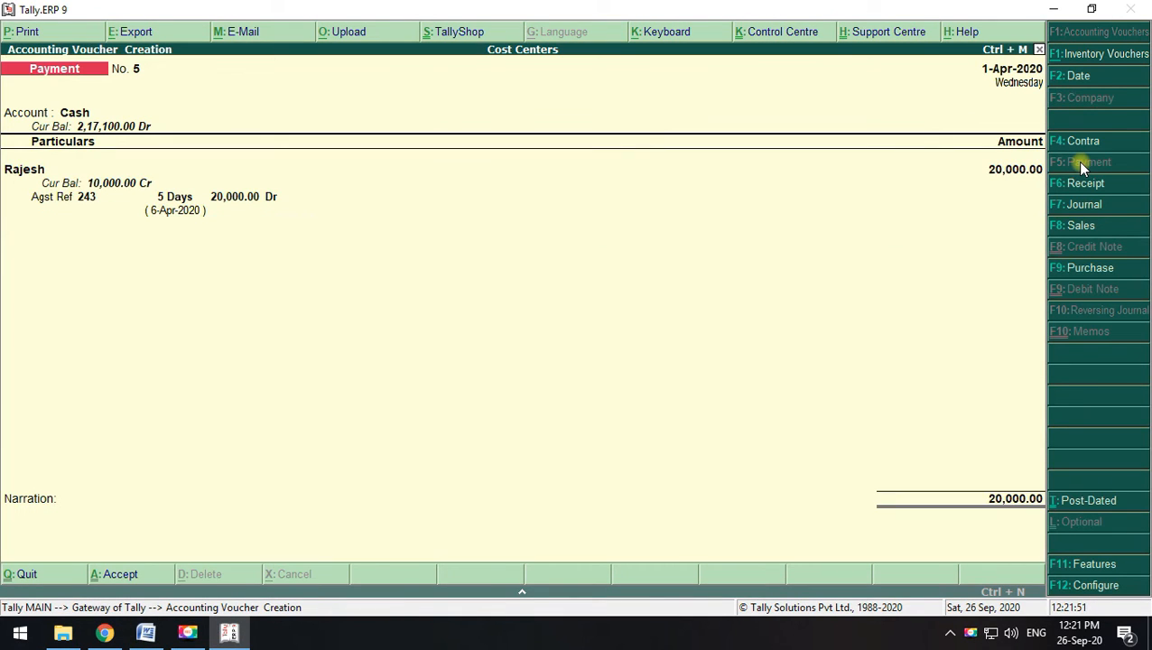
key(Return)
key(Return)
Check the end of the transaction list in Cost Centers.docx and leave voucher entry in Tally.ERP 9 for the Gateway of Tally
key(alt+Tab)
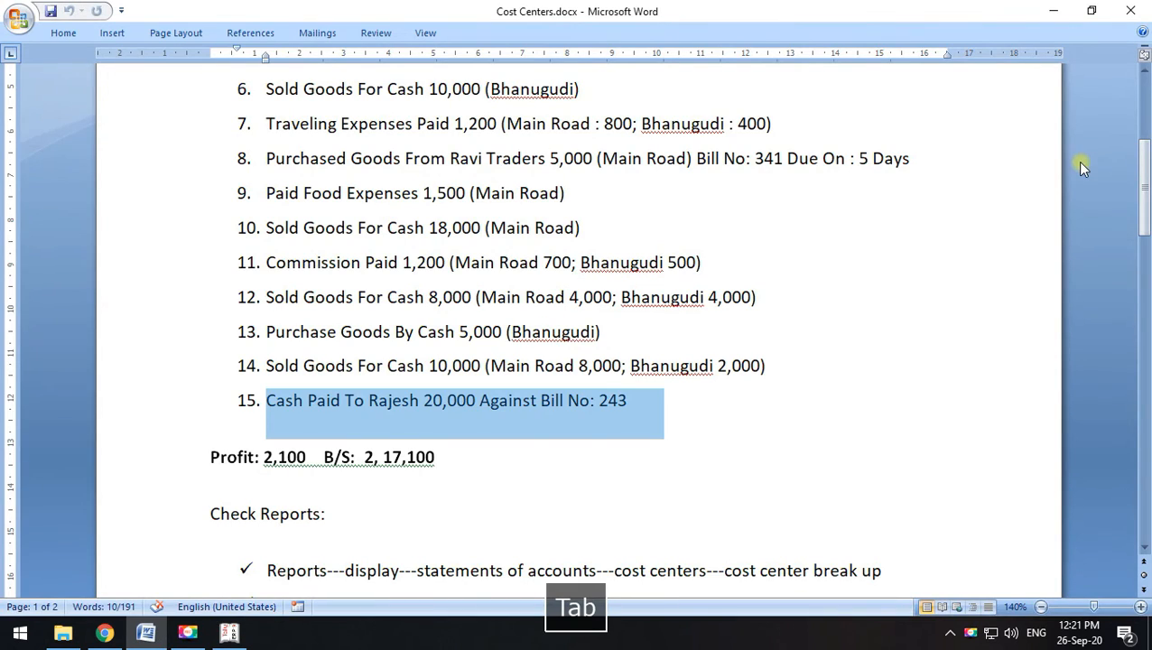
click(848, 399)
key(alt+Tab)
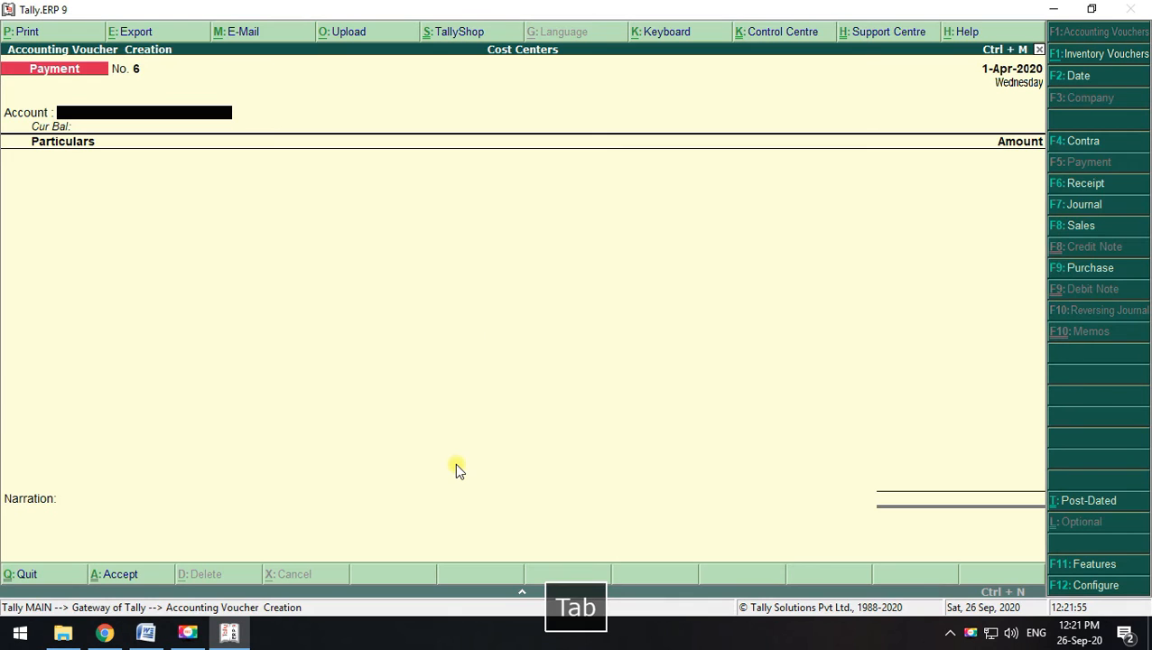
key(Escape)
key(Escape)
key(Escape)
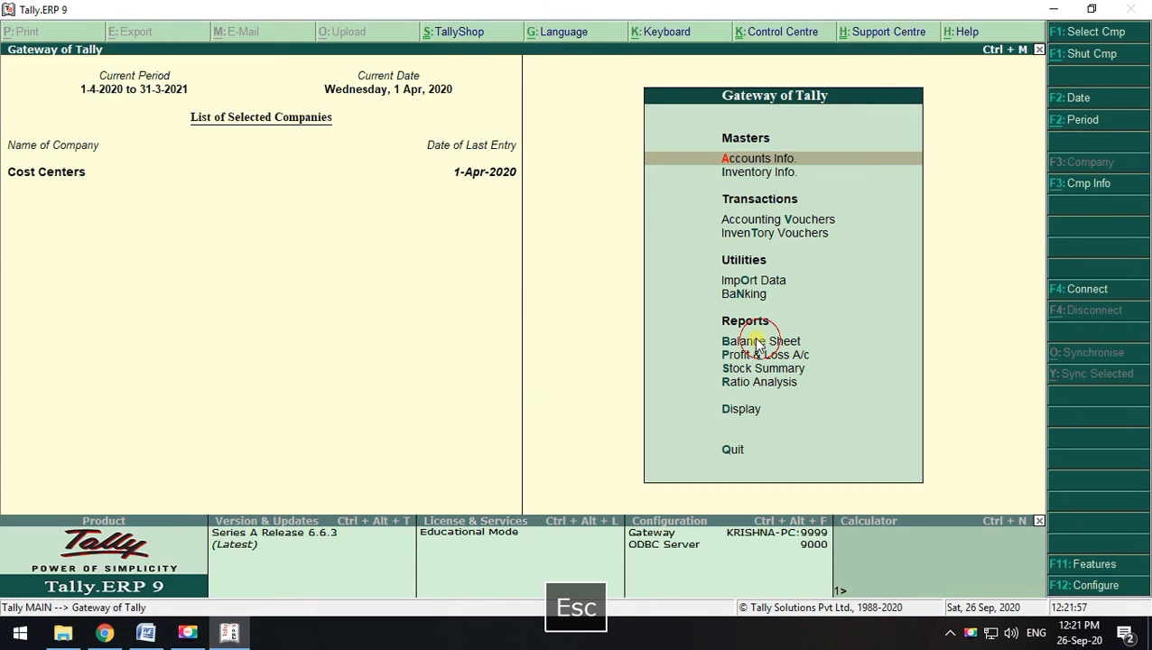
View the Balance Sheet and compare it with the Profit and B/S figures in Cost Centers.docx
click(756, 341)
key(Return)
key(Escape)
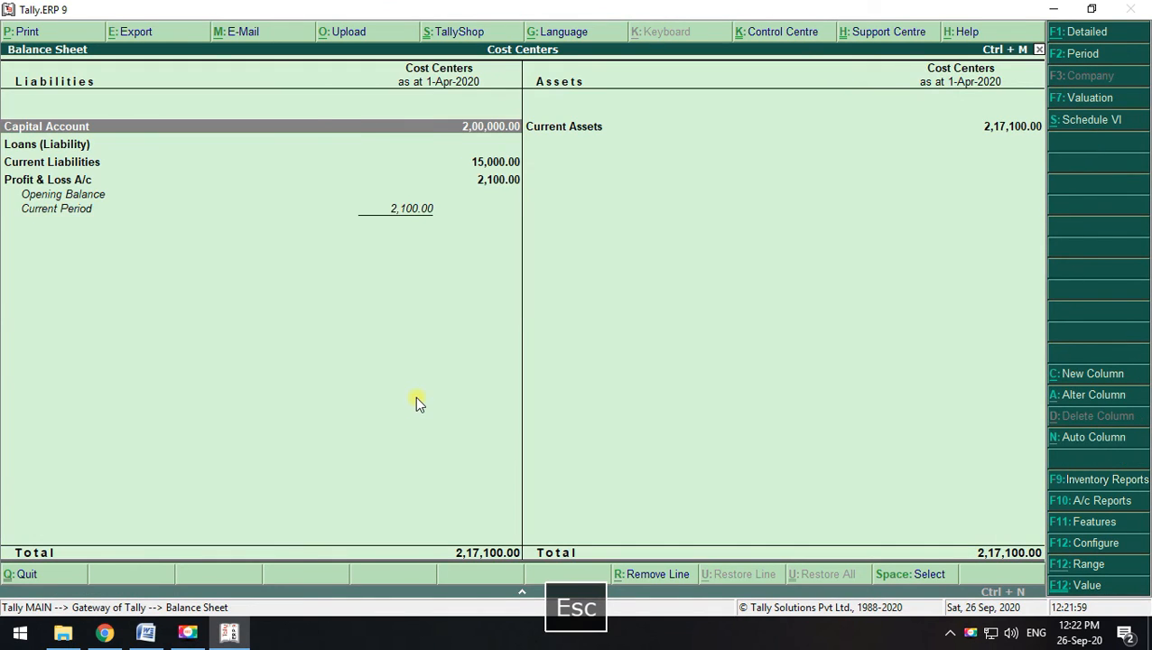
key(alt+Tab)
drag(445, 465, 175, 437)
key(alt+Tab)
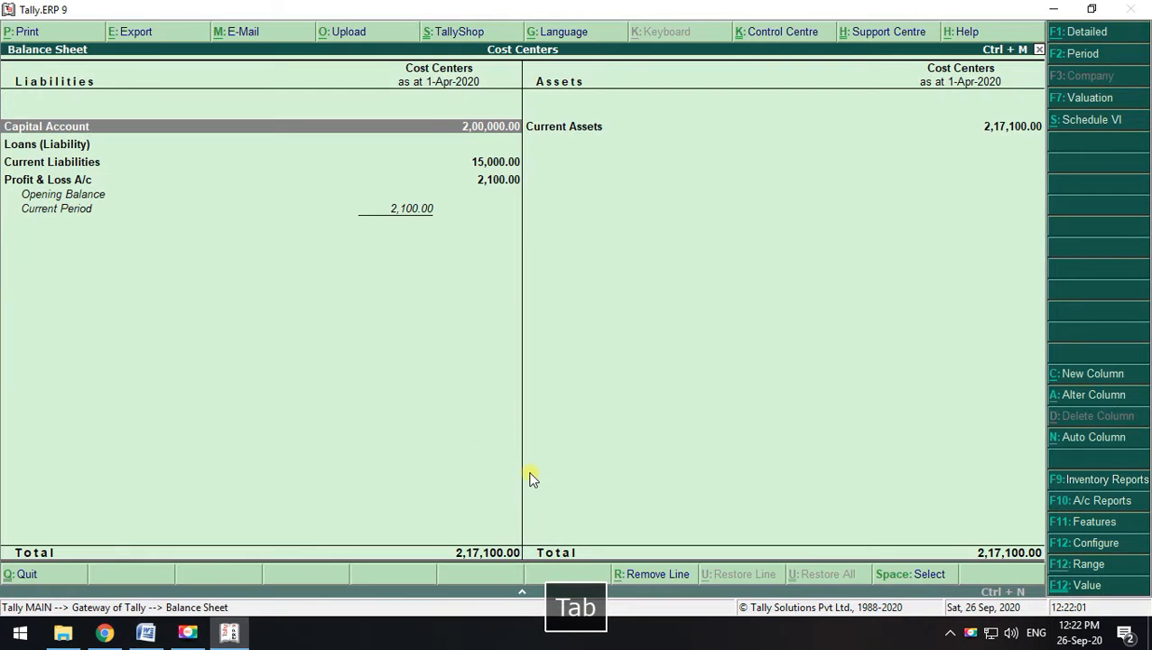
key(Escape)
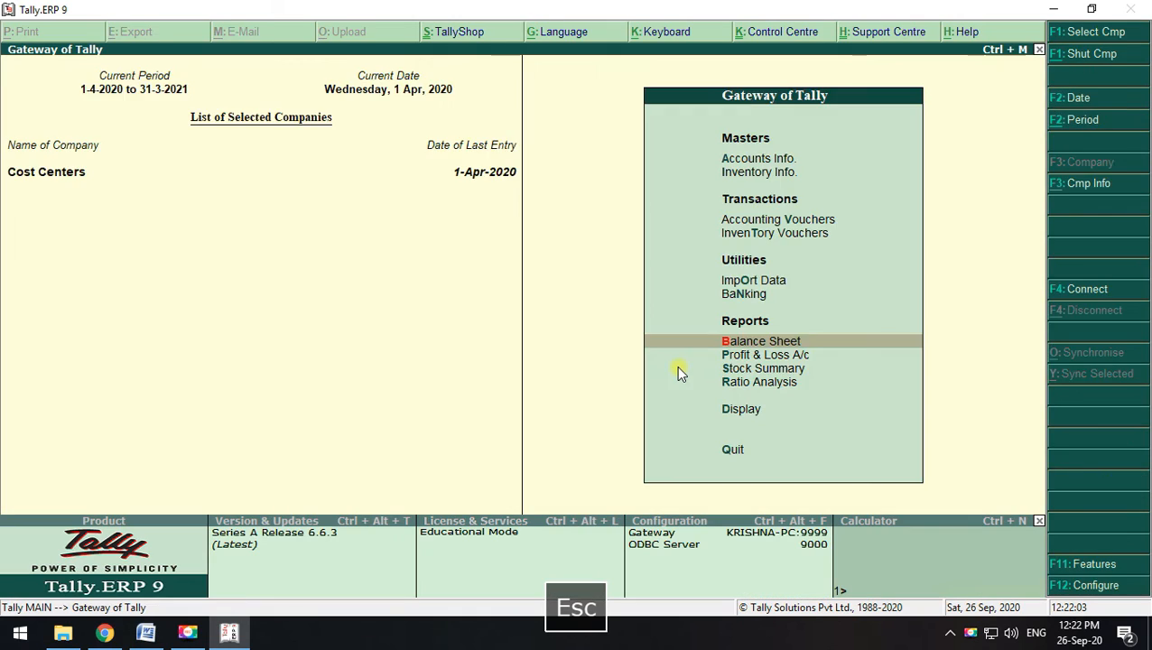
key(Escape)
key(Escape)
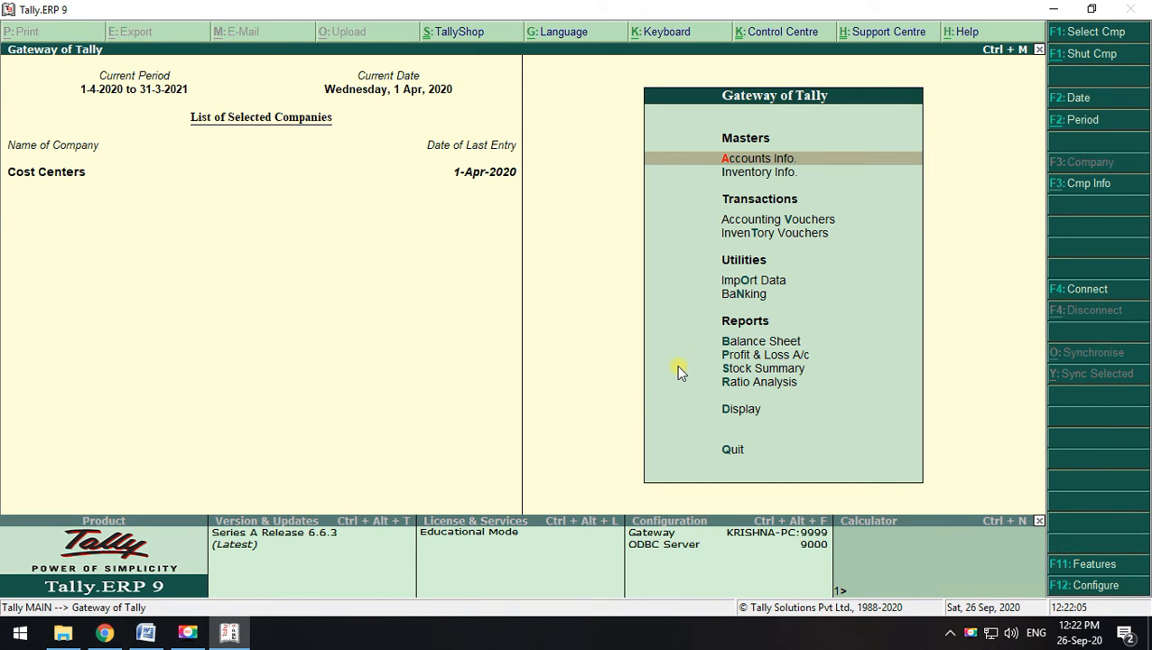
Highlight the Check Reports instructions in Cost Centers.docx, and minimise the document to return to Tally.ERP 9
key(alt+Tab)
scroll(540, 465, down, 4)
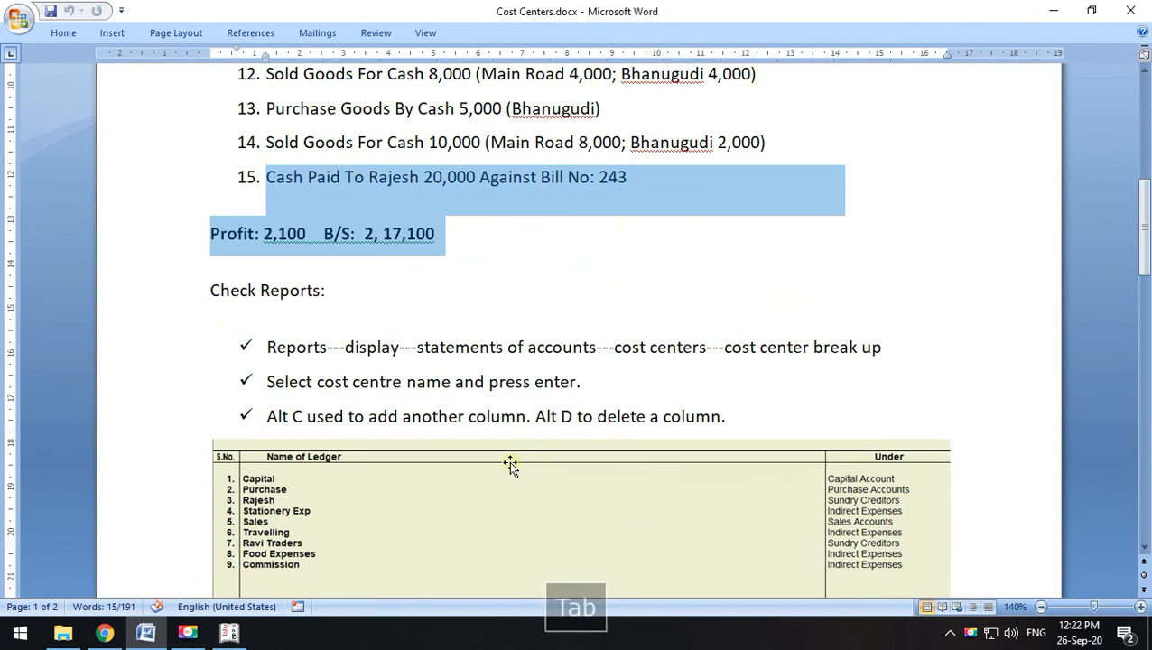
scroll(219, 271, down, 1)
drag(213, 234, 749, 353)
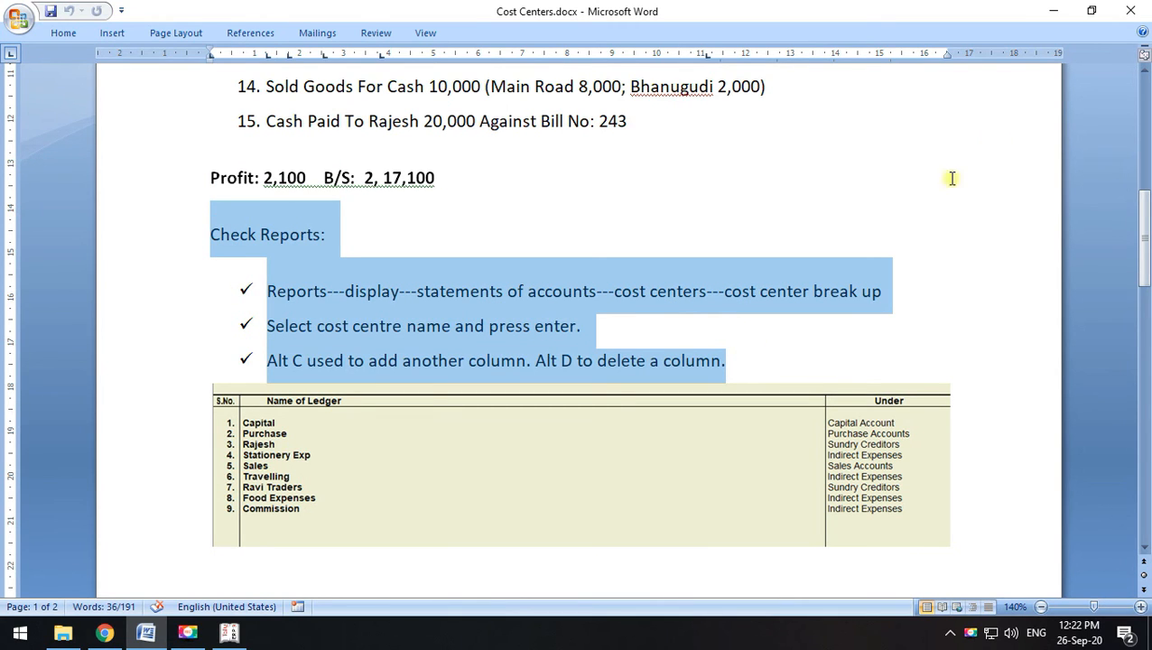
click(1052, 11)
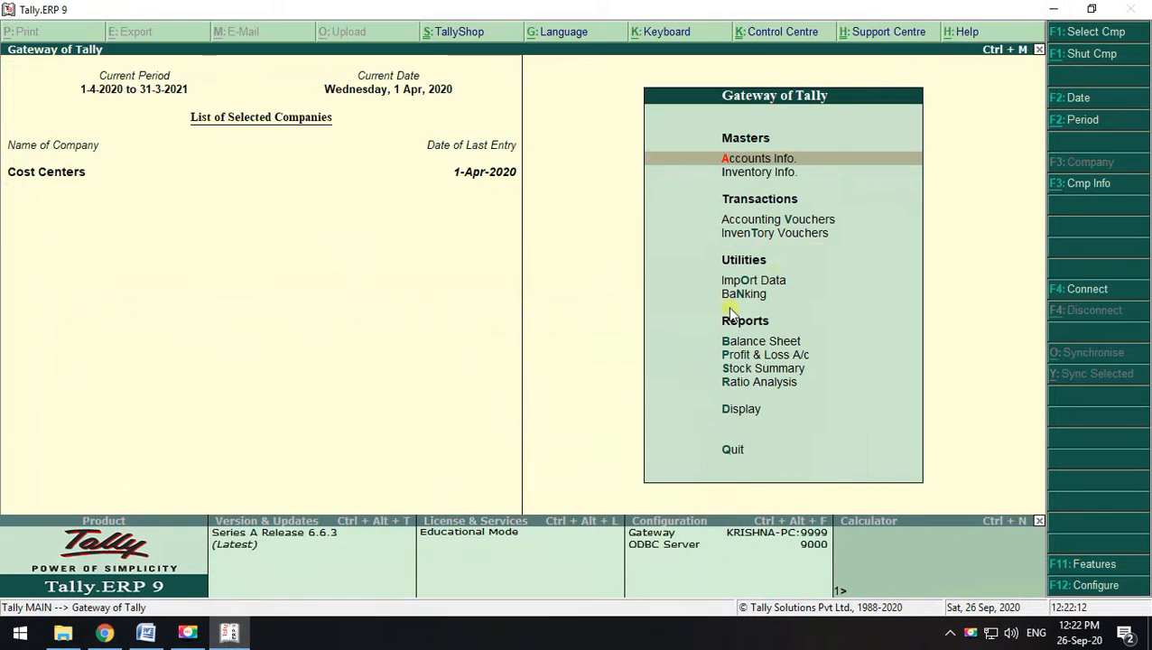
Display the Bills Receivable report under the Outstandings statements of accounts
click(728, 412)
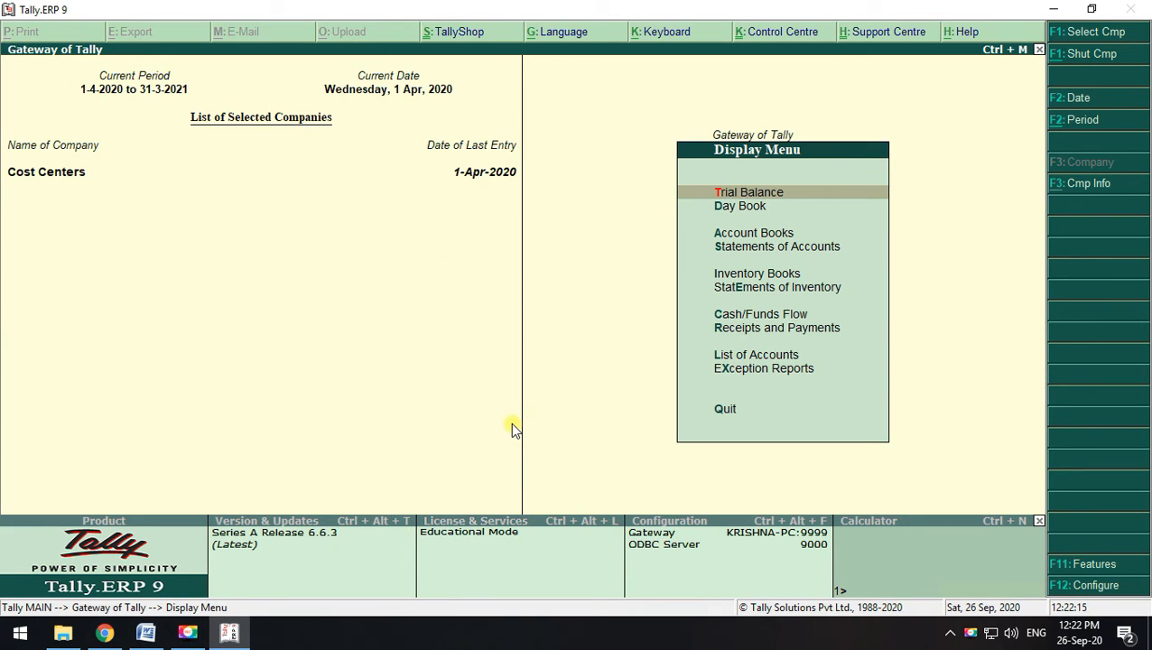
key(Down)
key(Down)
key(Down)
key(Return)
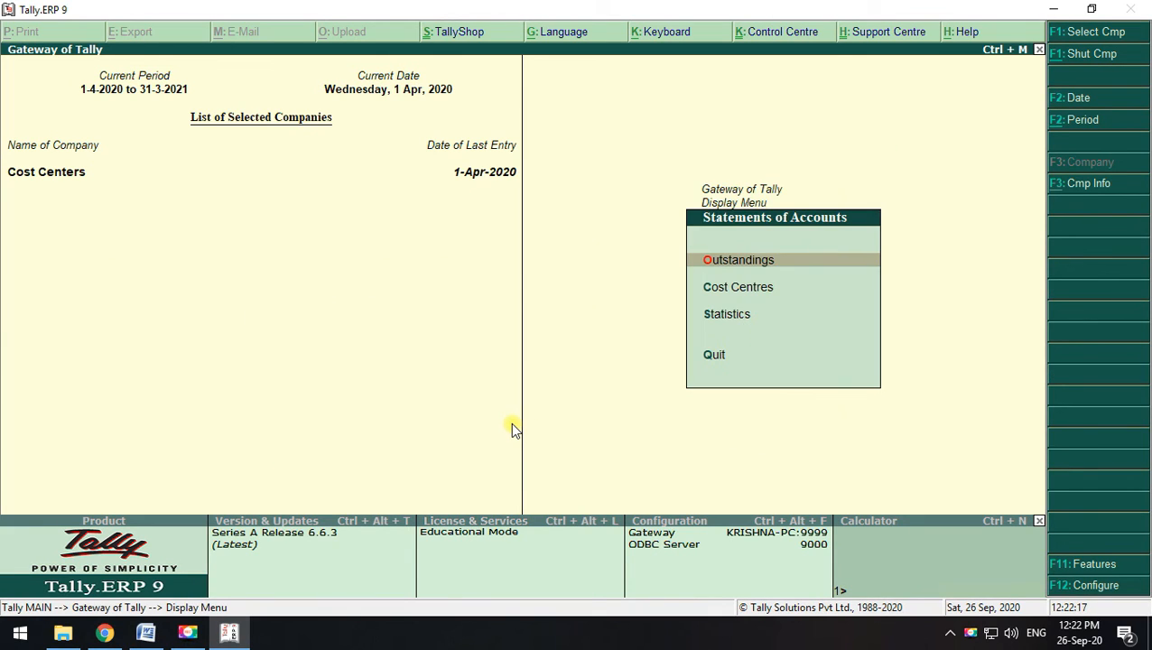
key(Down)
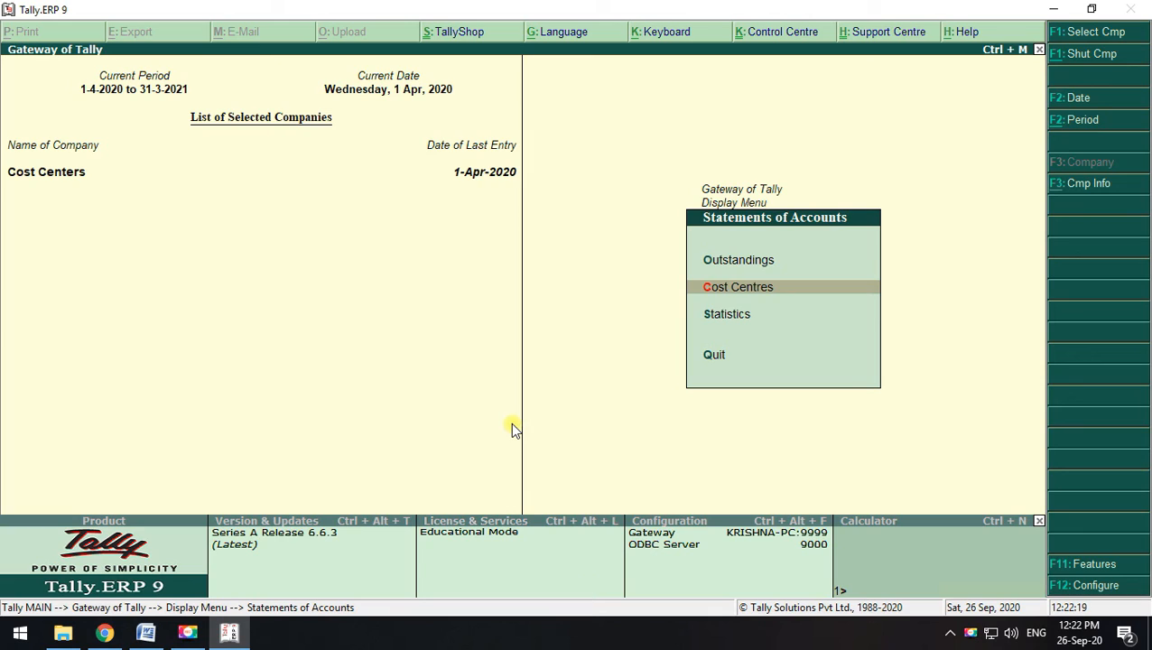
key(Up)
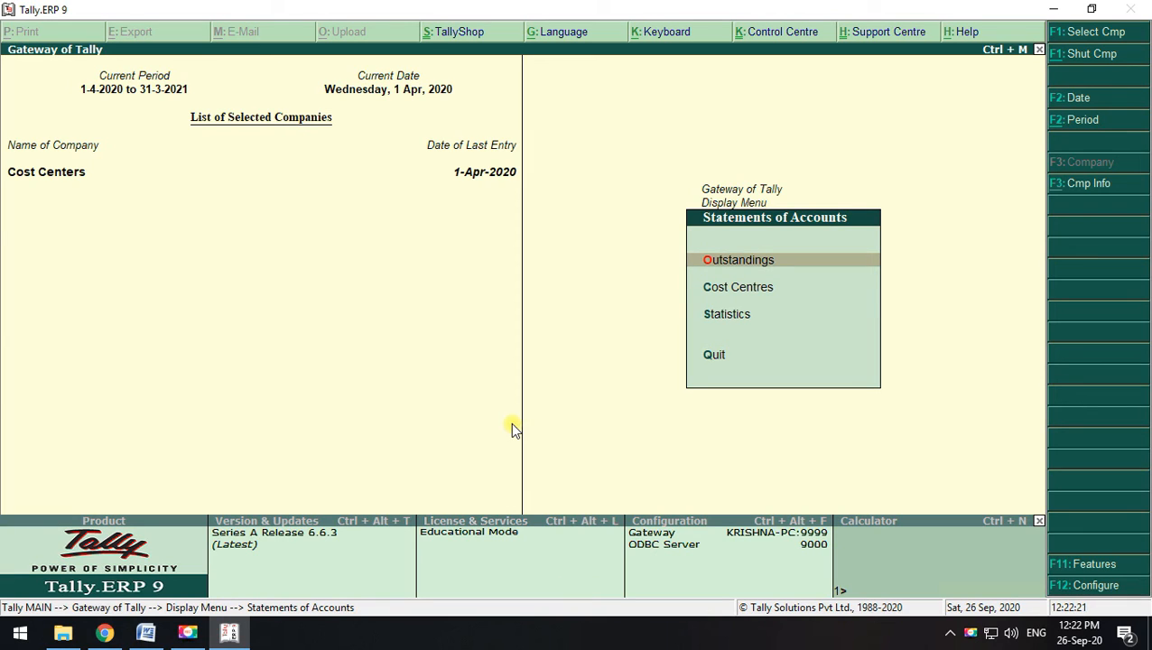
key(Return)
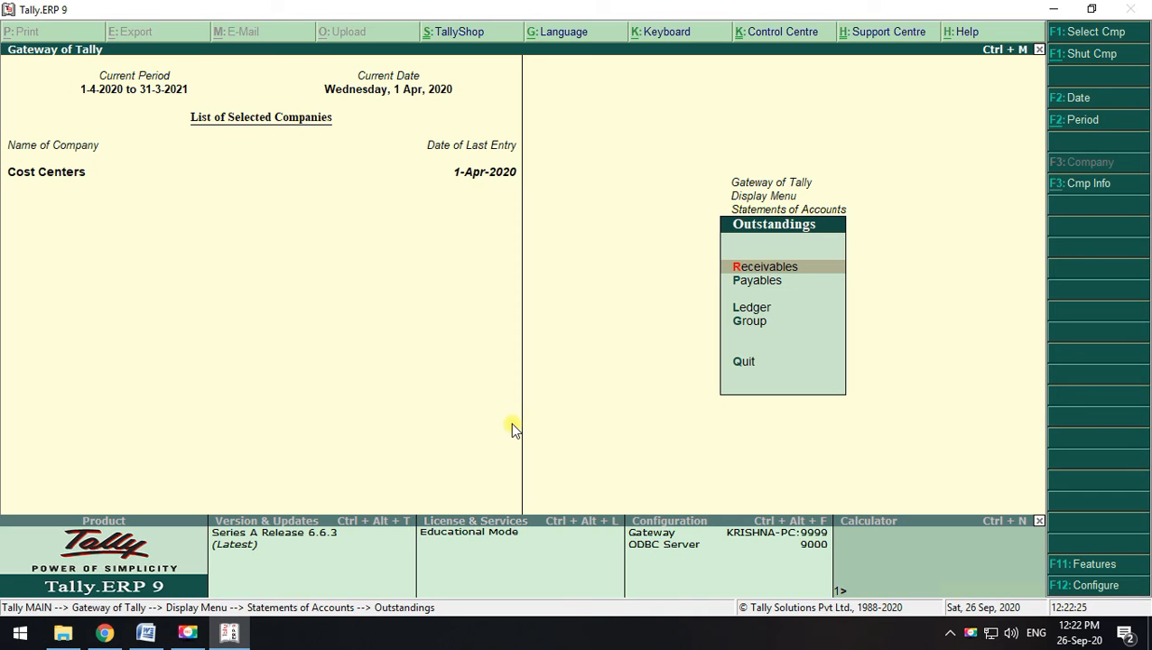
key(Return)
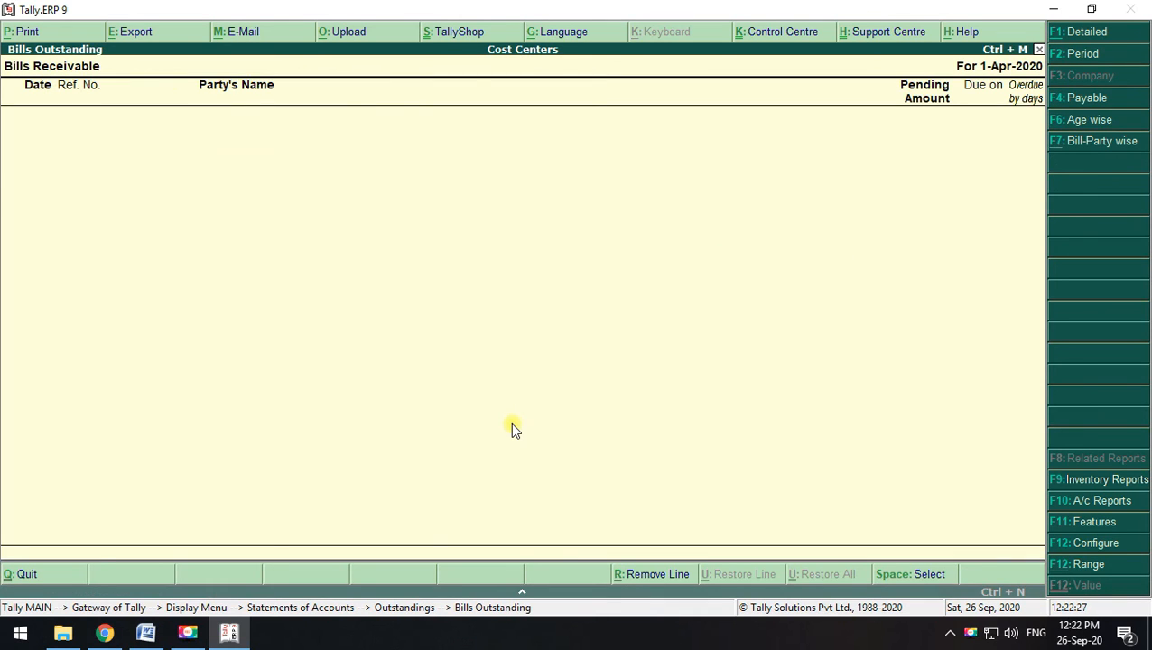
View the Bills Payable outstandings and return to the Statements of Accounts
key(Escape)
key(Down)
key(Return)
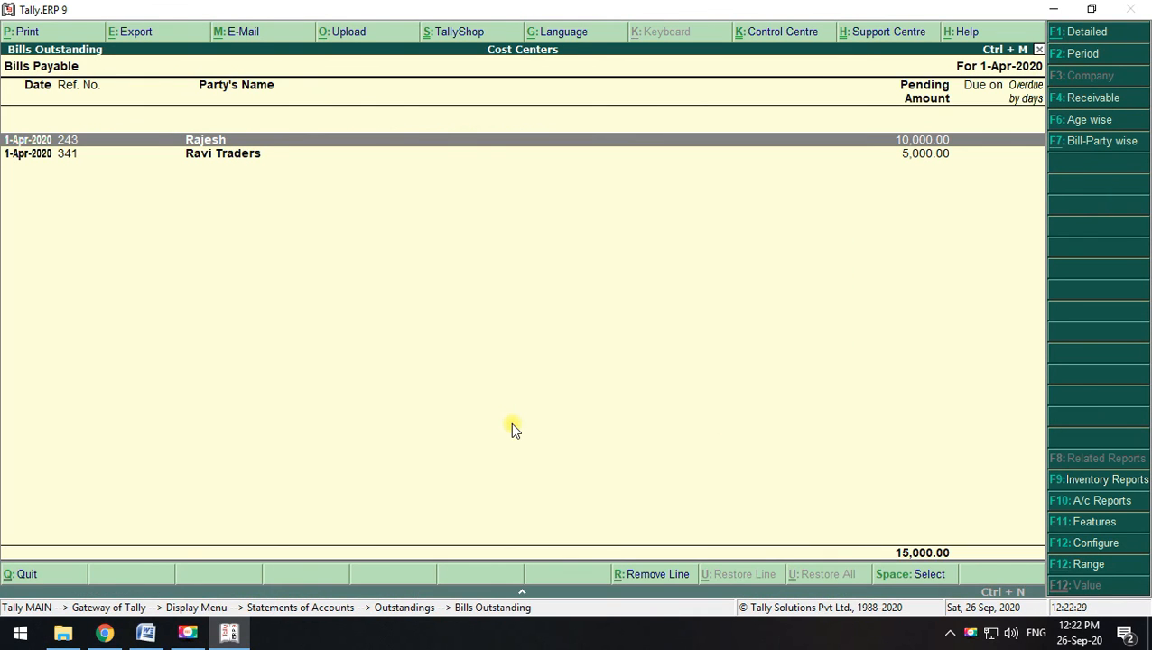
key(Escape)
key(Escape)
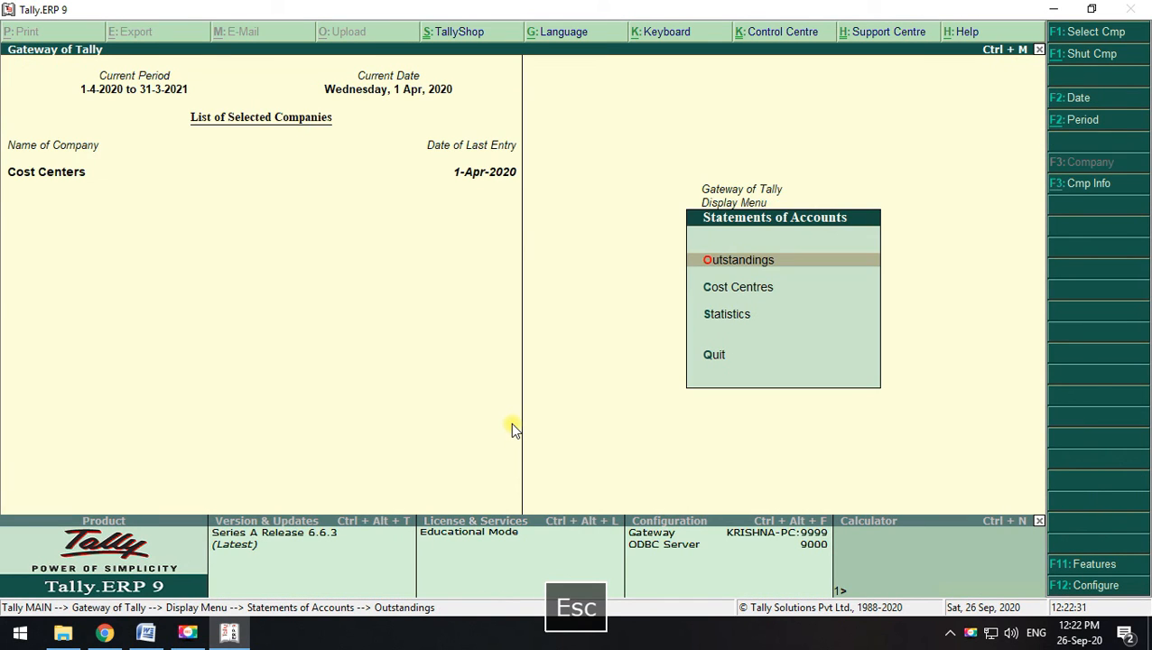
View the cost centres' Category Summary, toggle between its condensed and detailed forms, and close it
key(Down)
key(Return)
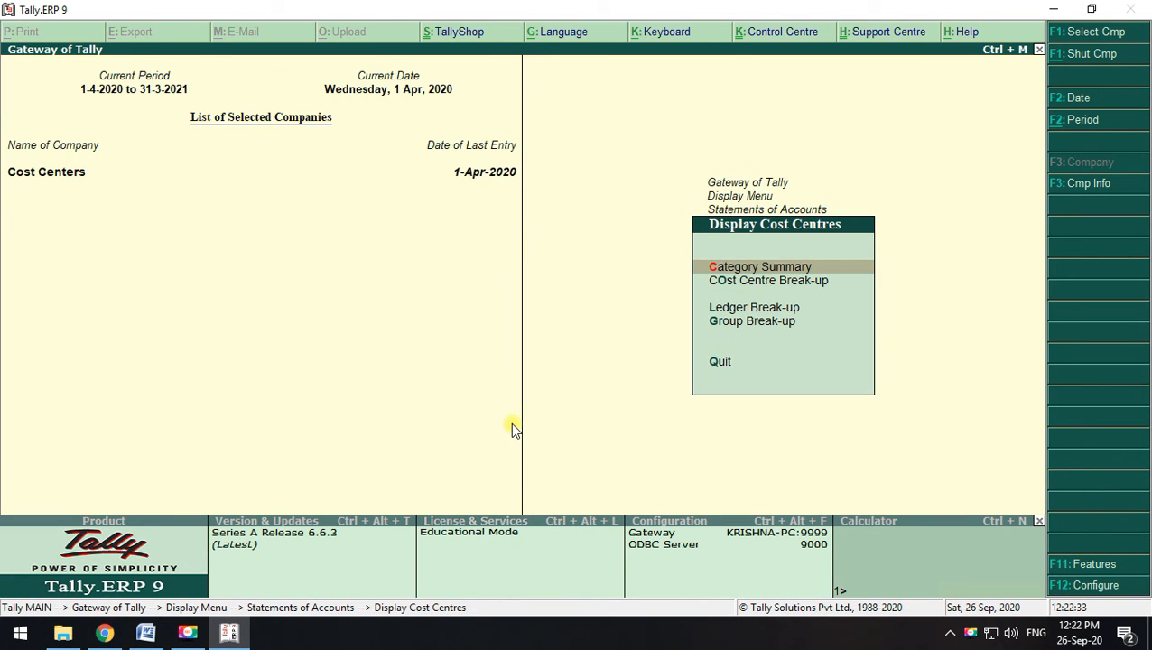
key(Down)
key(Down)
key(Up)
key(Up)
key(Up)
key(Down)
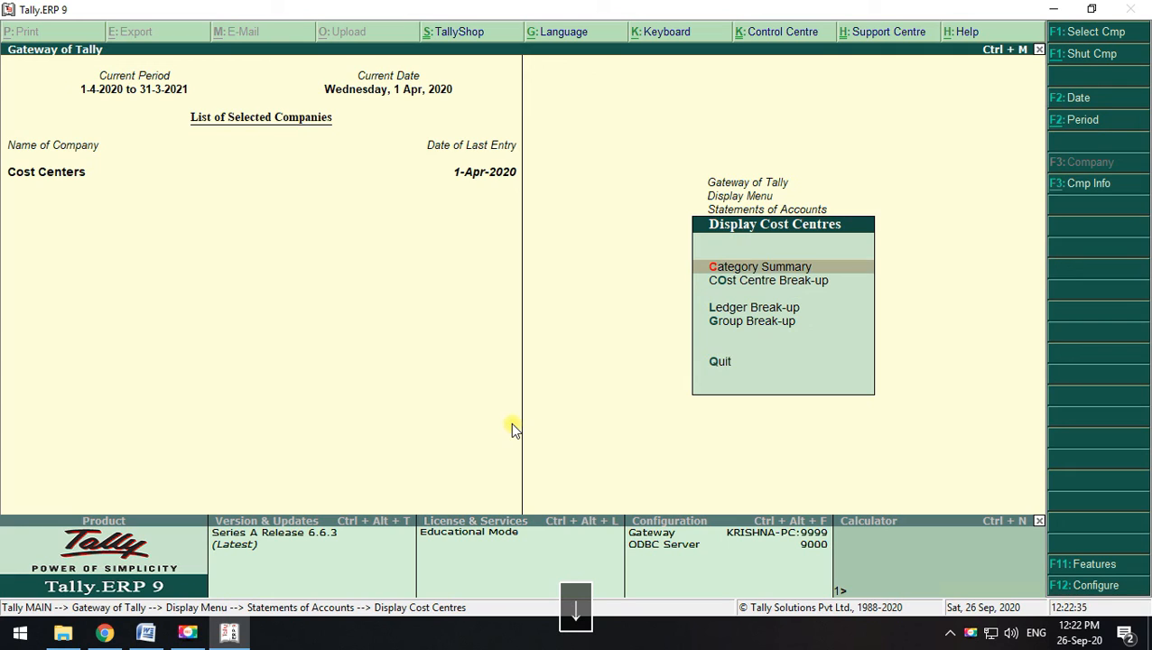
key(Down)
key(Up)
key(Return)
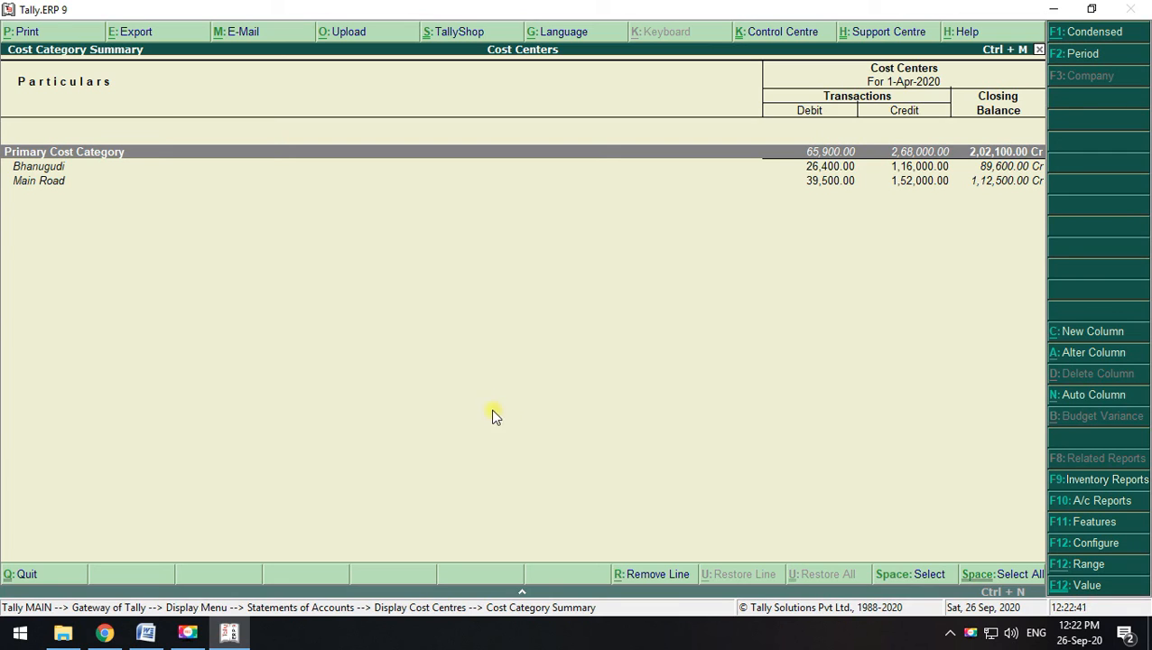
click(1090, 38)
click(1090, 38)
key(Escape)
Display the Cost Centre Break-up for Bhanugudi in detailed form with the ledgers under each group
key(Down)
key(Return)
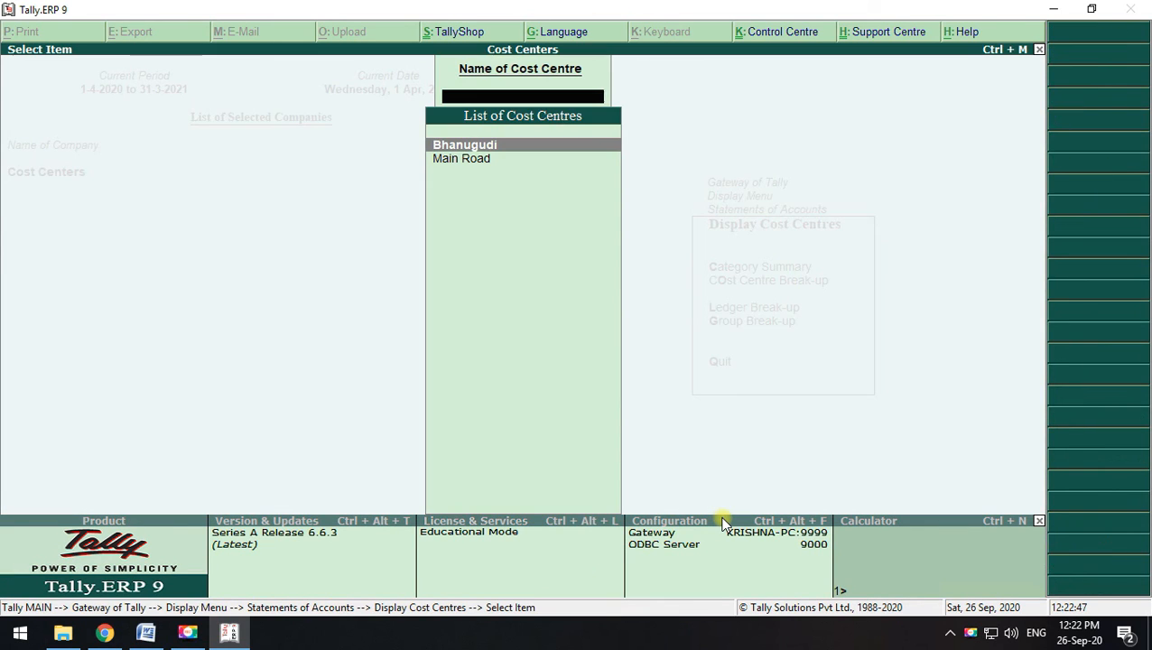
key(Down)
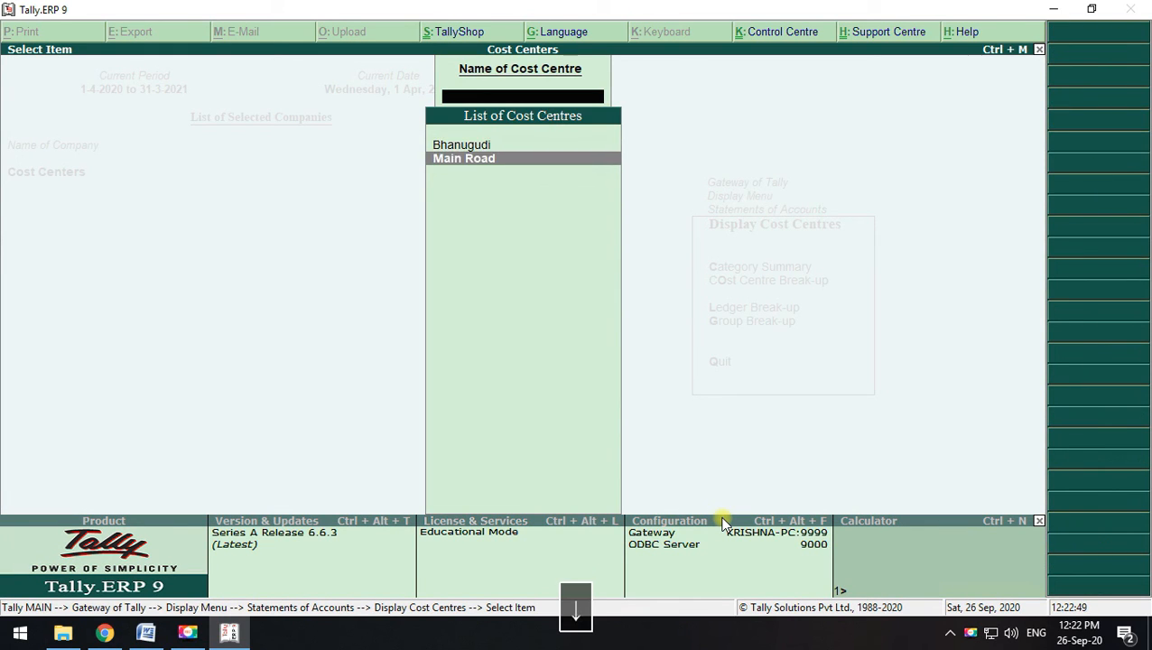
key(Up)
key(Down)
key(Up)
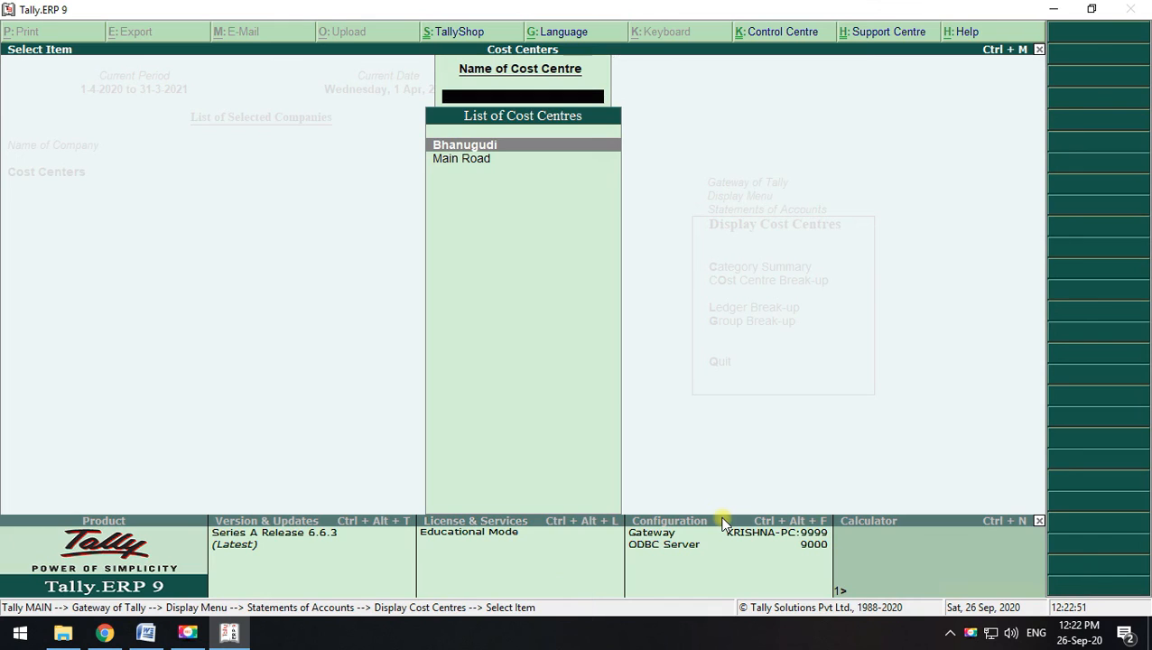
key(Return)
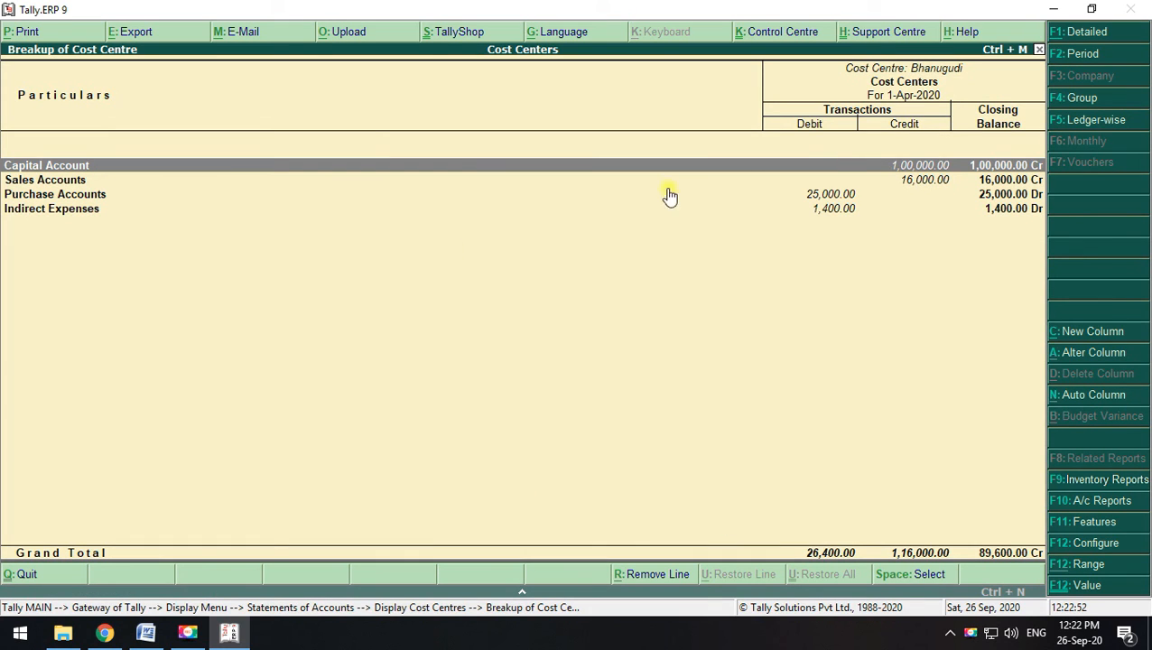
click(1079, 36)
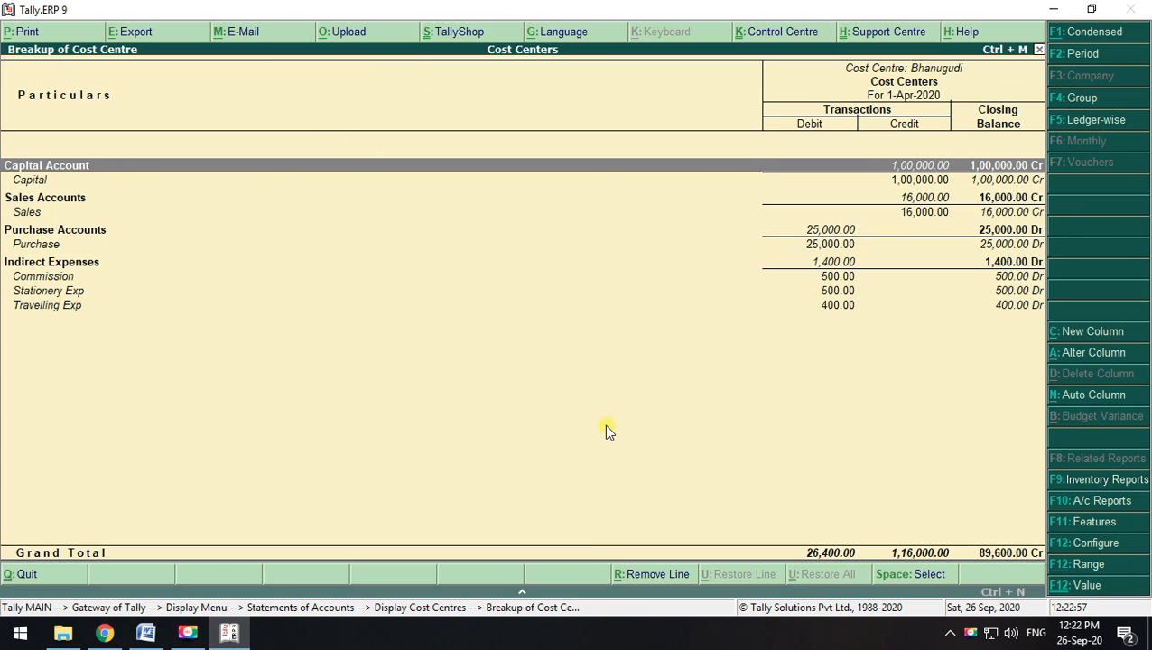
click(1093, 34)
click(1093, 34)
Add a comparison column from 1-4-2020 for the Main Road cost centre with the Primary group
click(1088, 338)
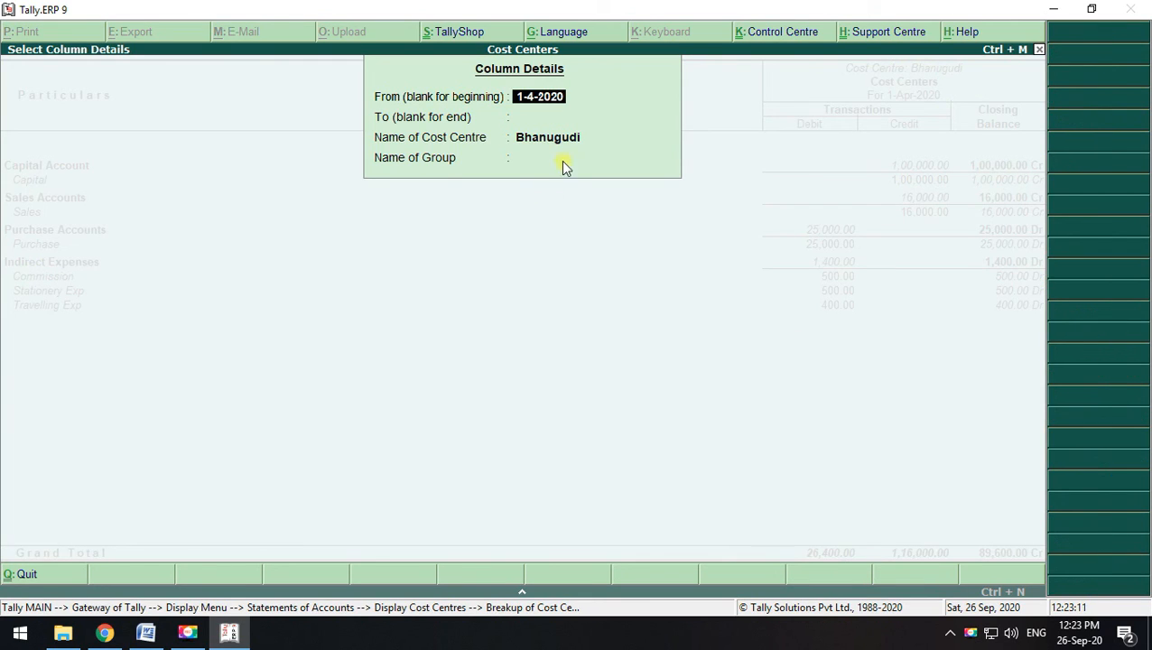
key(Return)
key(Return)
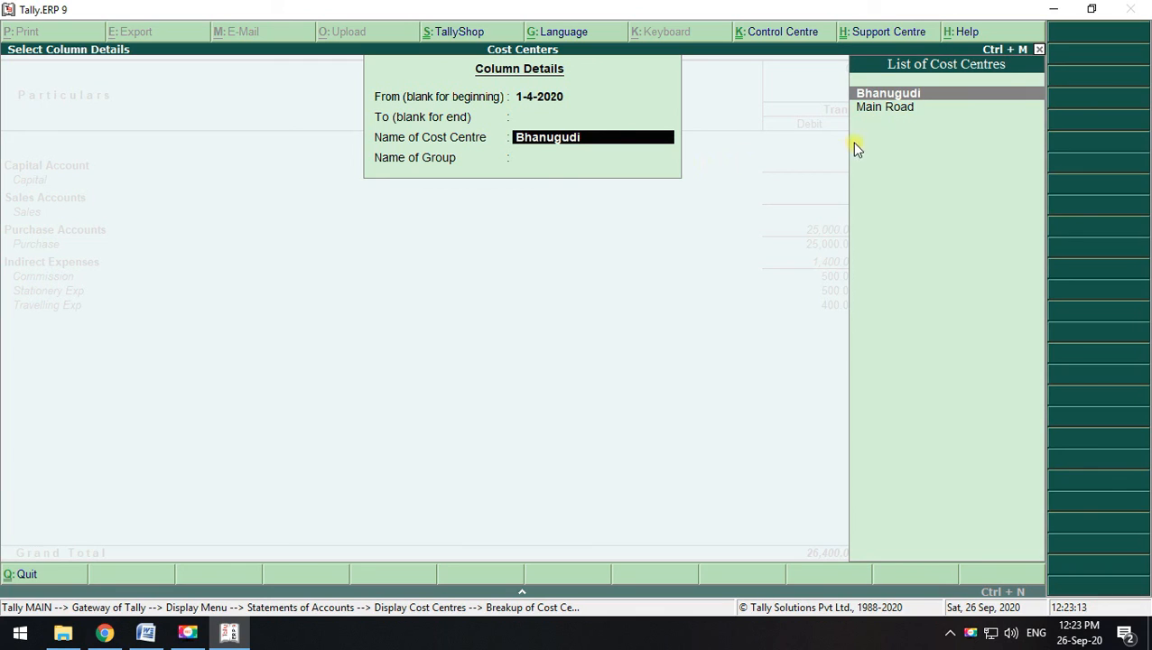
click(879, 109)
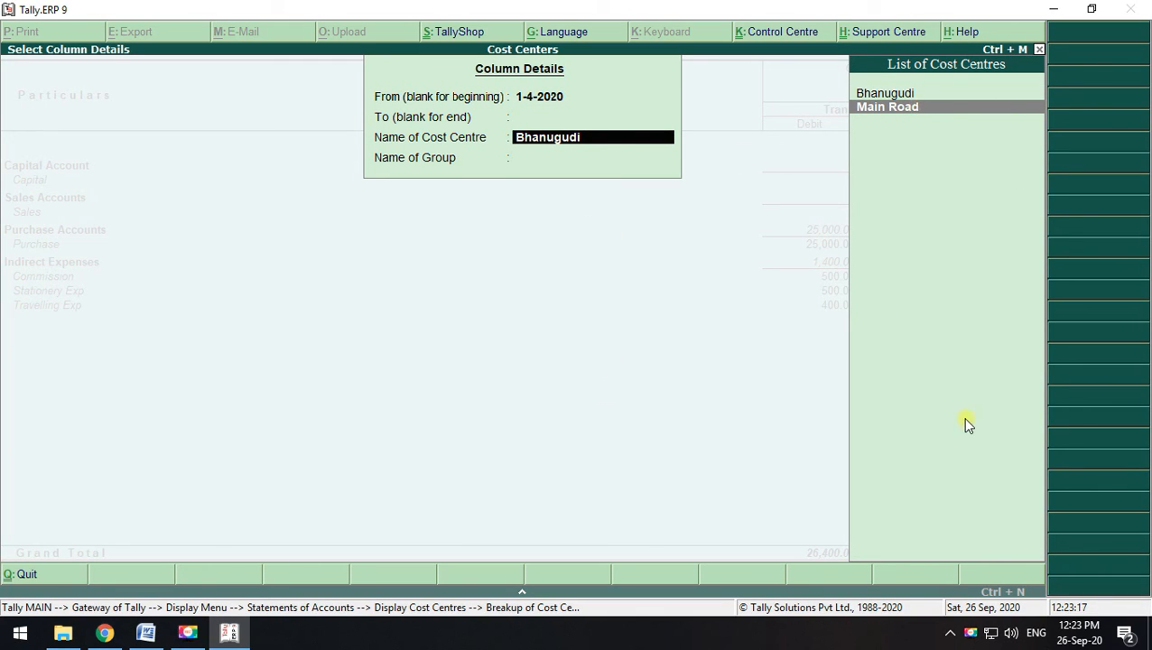
key(Return)
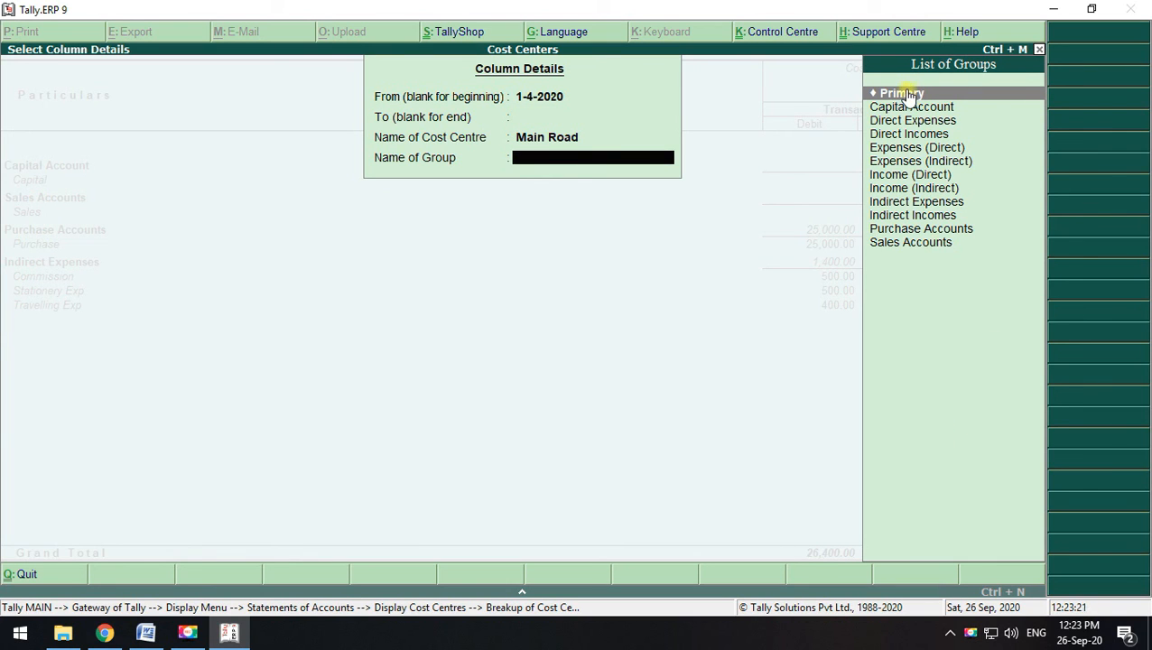
key(Return)
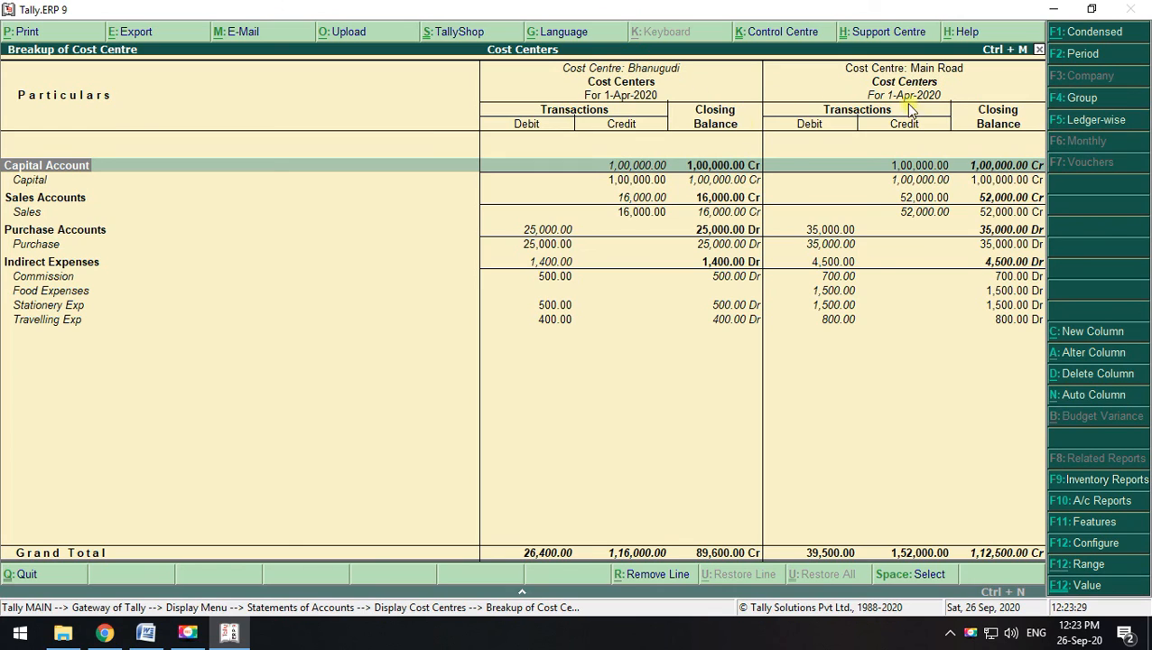
Compare the Sales, Stationery Exp and Indirect Expenses amounts of the Bhanugudi and Main Road cost centres
click(27, 212)
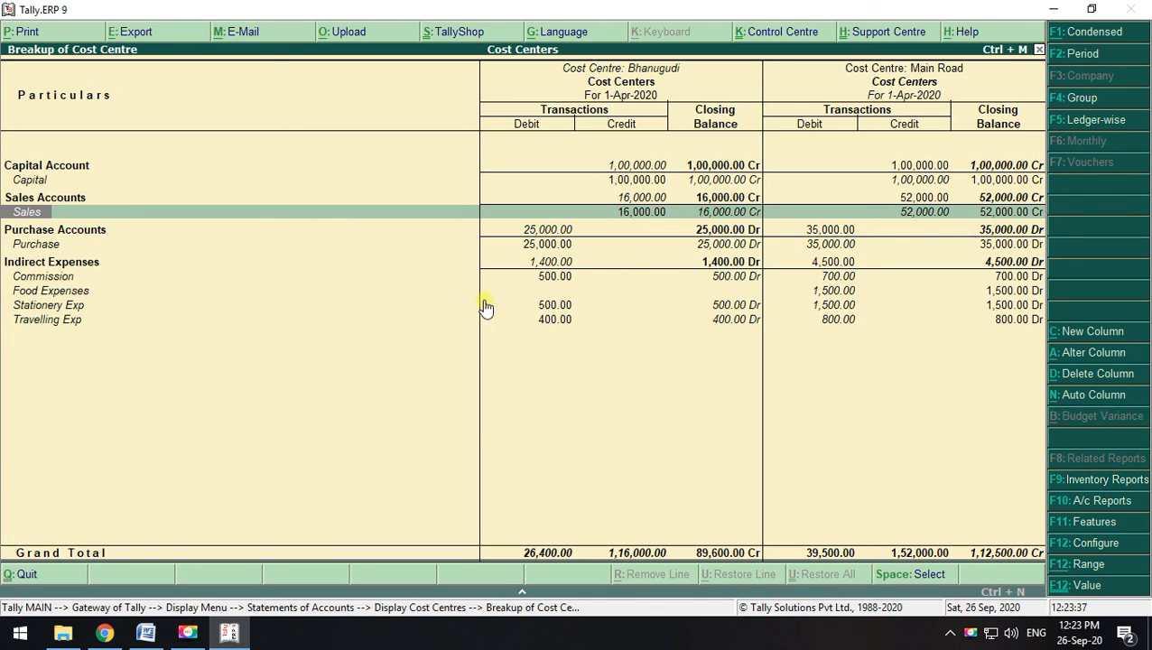
click(567, 307)
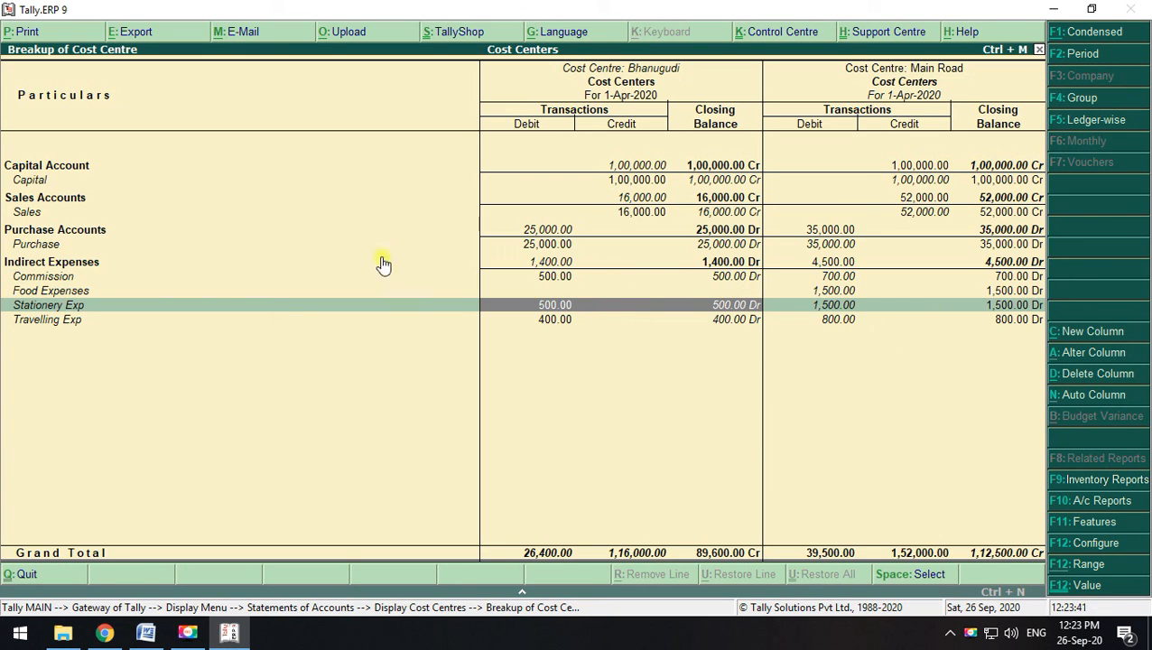
click(89, 262)
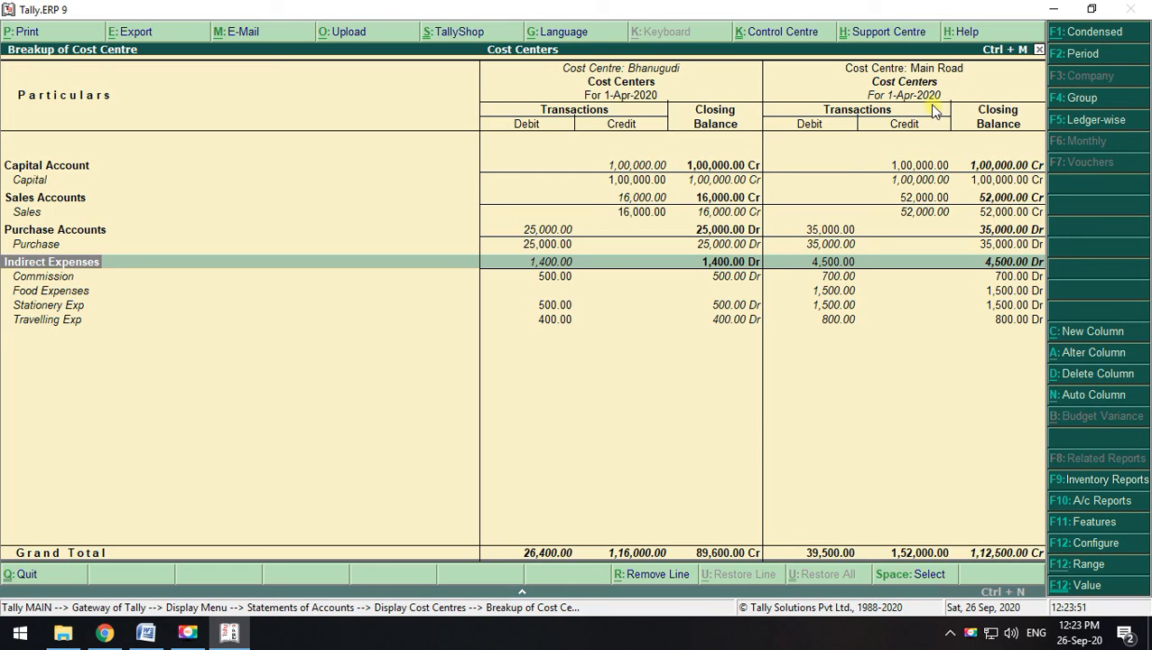
Delete the Main Road comparison column and add it again from 1-4-2020 beside the Bhanugudi cost centre
click(1098, 380)
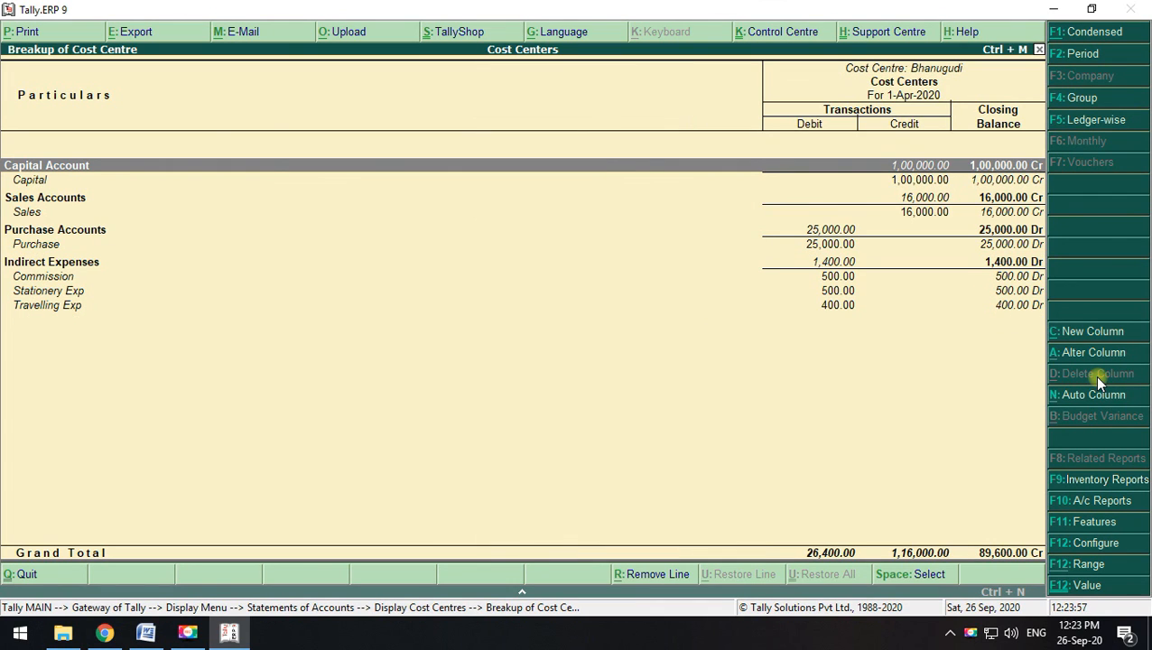
click(1098, 334)
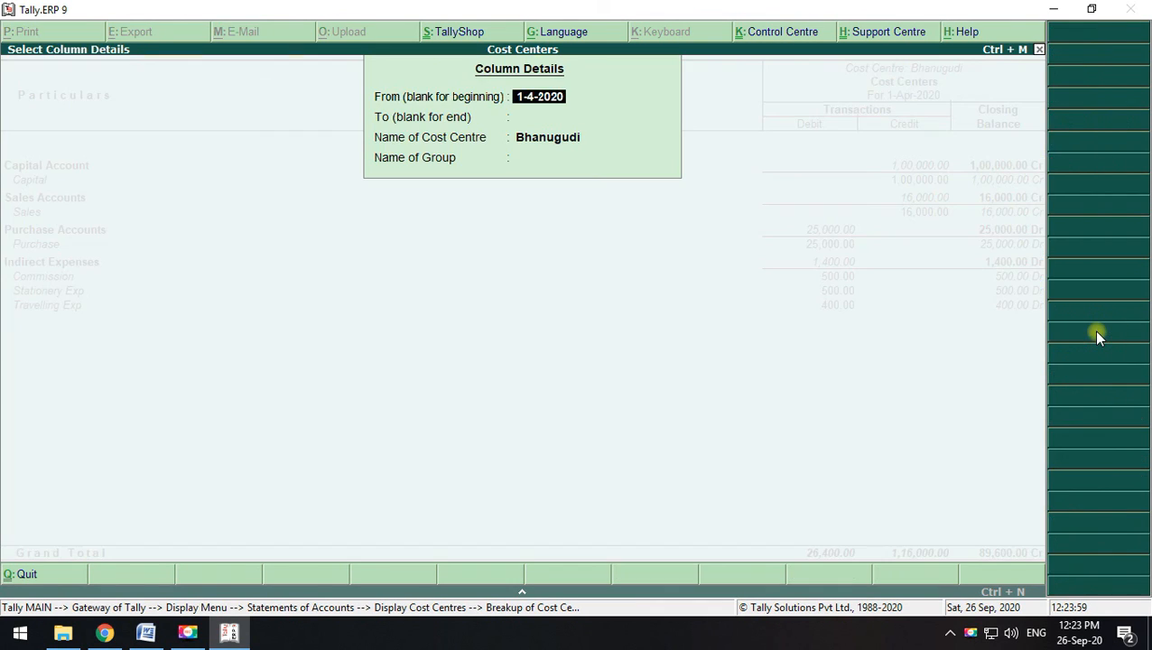
key(Return)
key(Return)
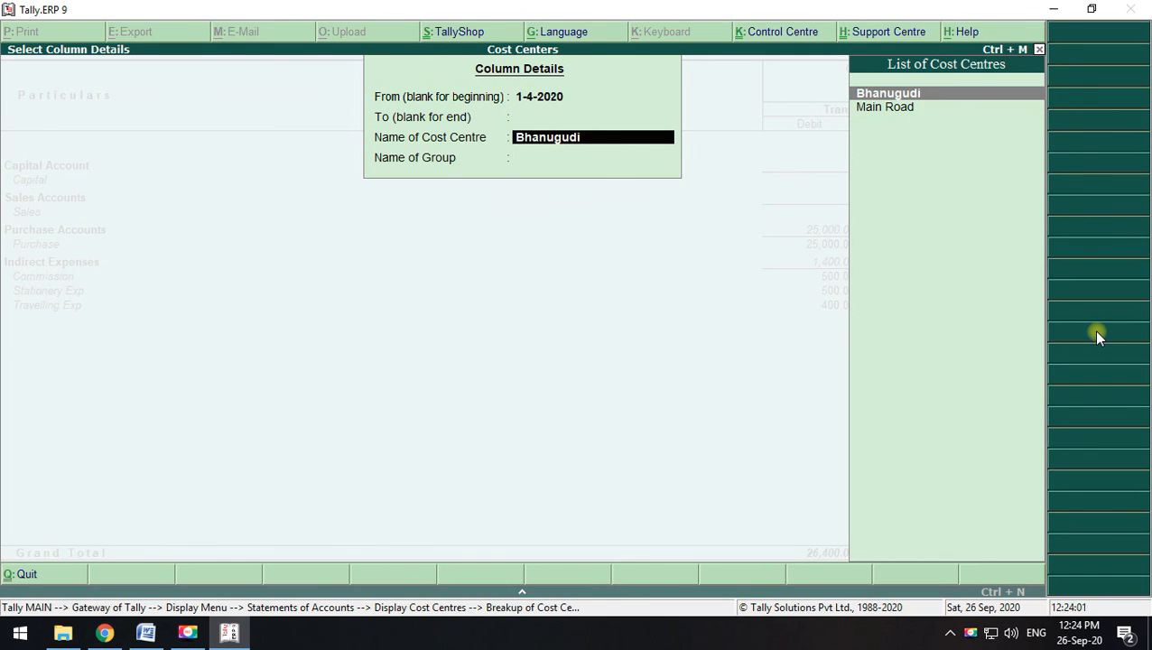
key(Down)
key(Return)
key(Return)
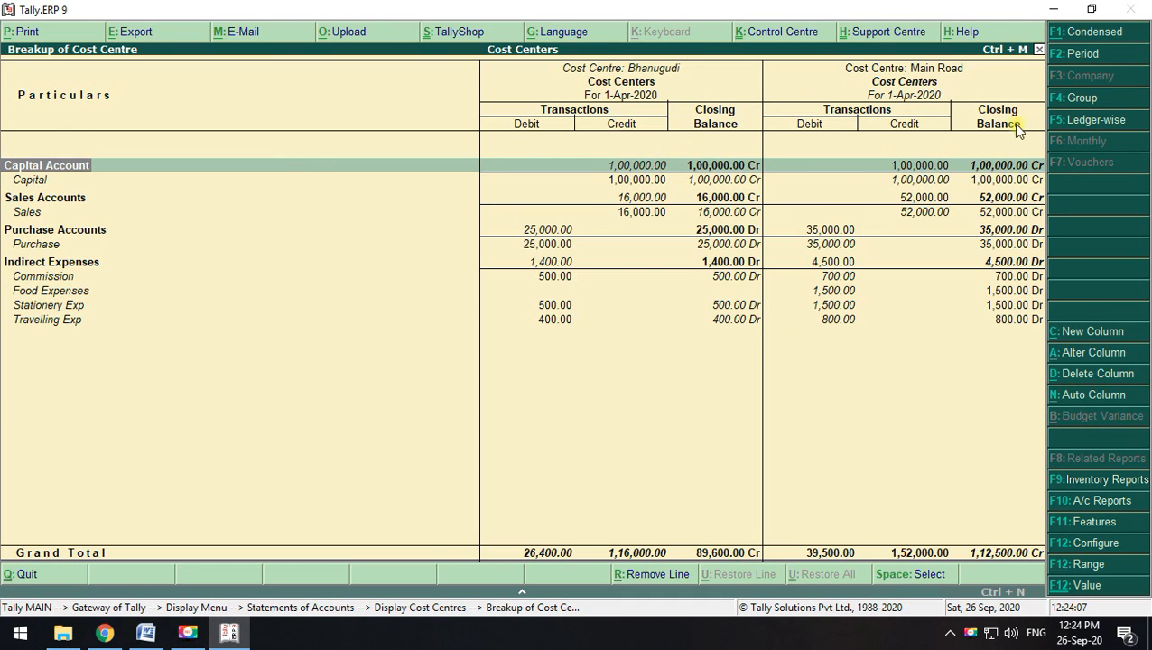
Remove the Main Road column from the cost centre break-up and close the reports back to the Gateway of Tally
click(1086, 376)
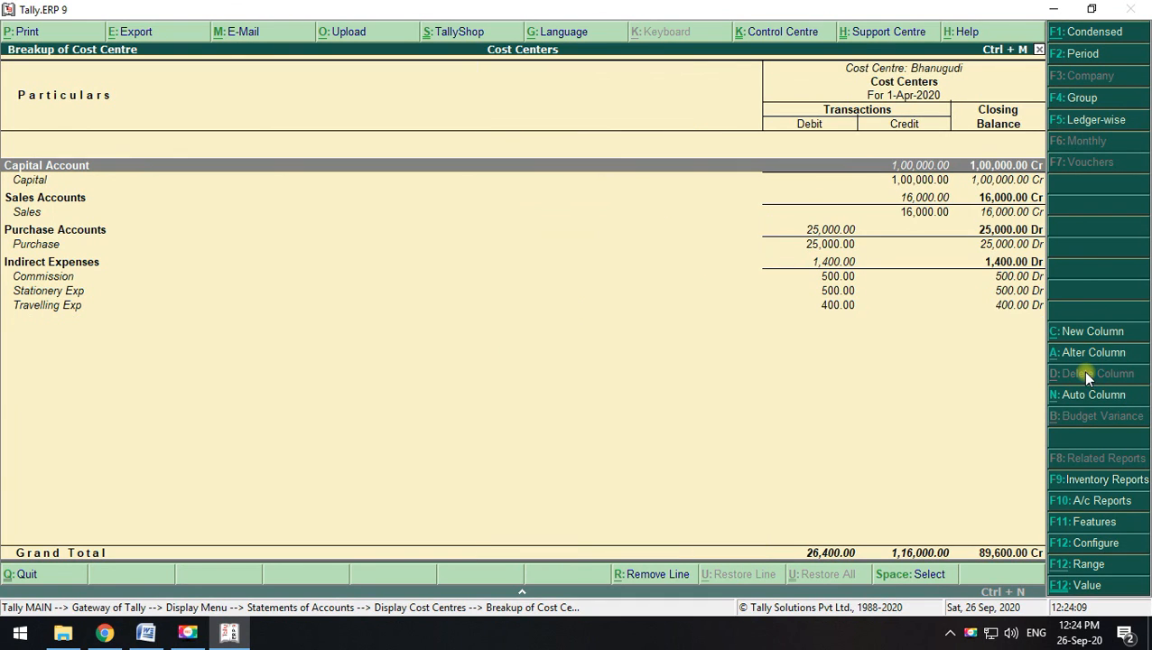
key(Escape)
key(Escape)
key(Escape)
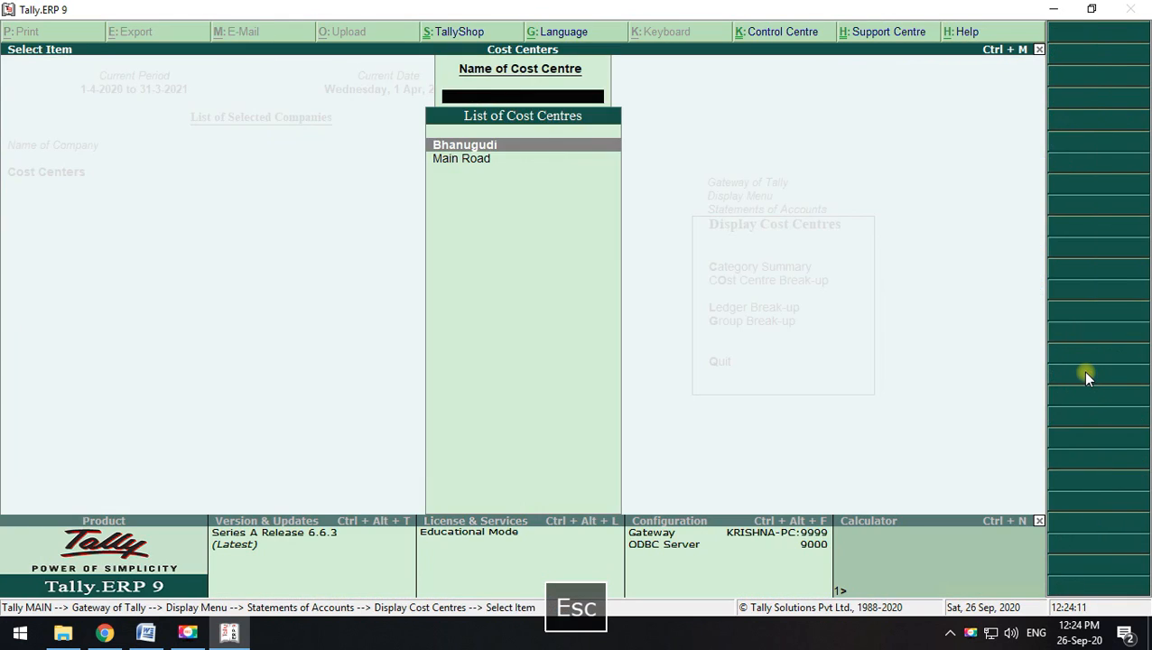
key(Escape)
key(Escape)
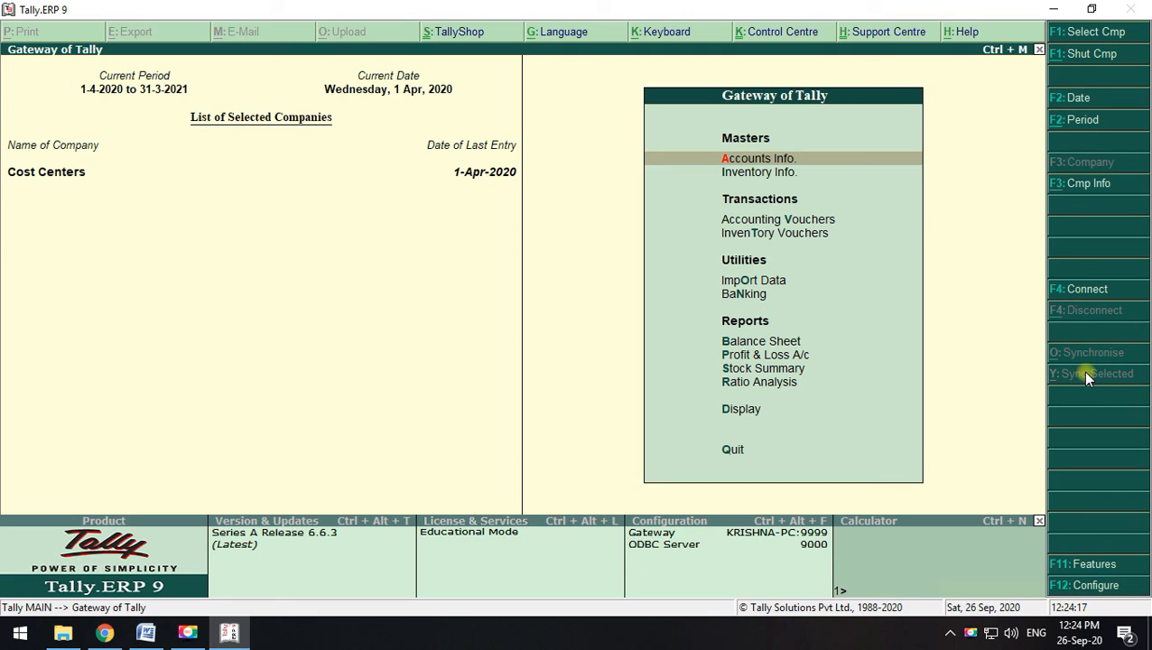
View the single and multiple Cost Centres options under Accounts Info. and return to the Gateway of Tally
key(Return)
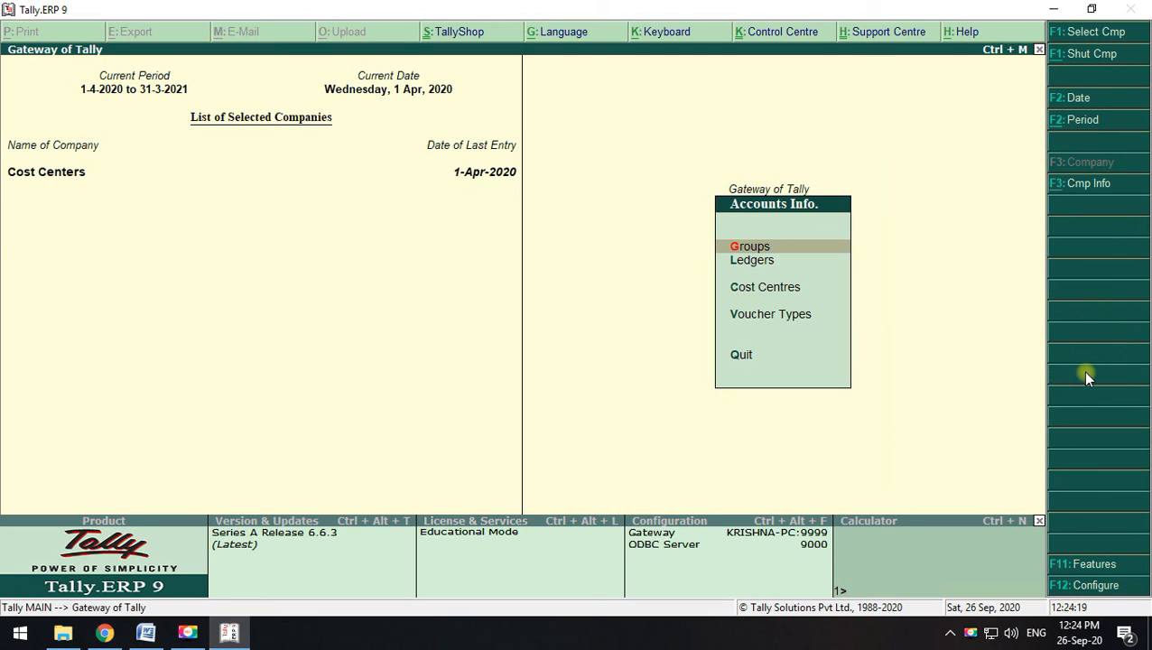
key(Down)
key(Down)
key(Return)
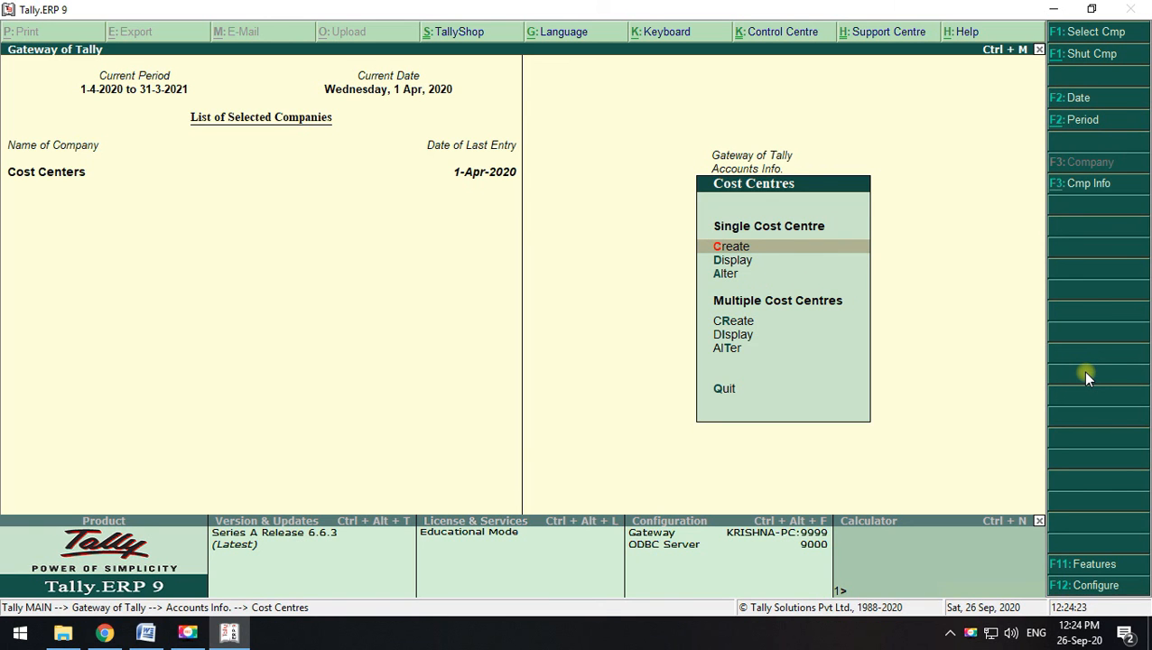
key(Escape)
key(Escape)
key(Escape)
key(Escape)
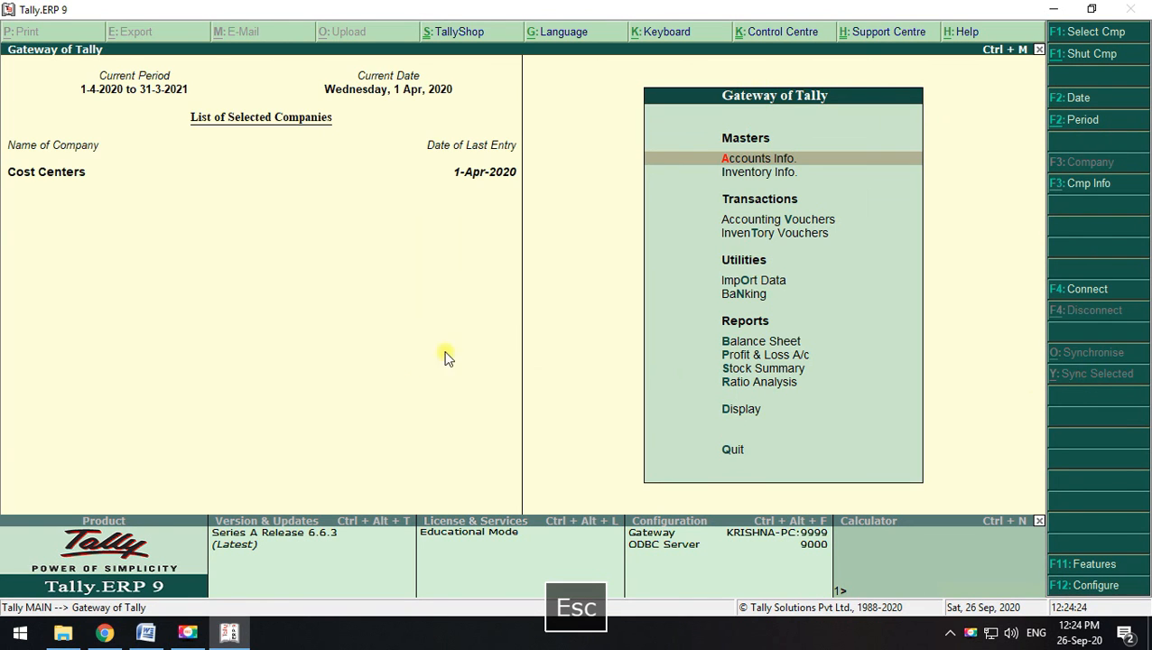
Switch to Cost Centers.docx in Word, review the transaction list from its beginning, and return to Tally.ERP 9
click(145, 631)
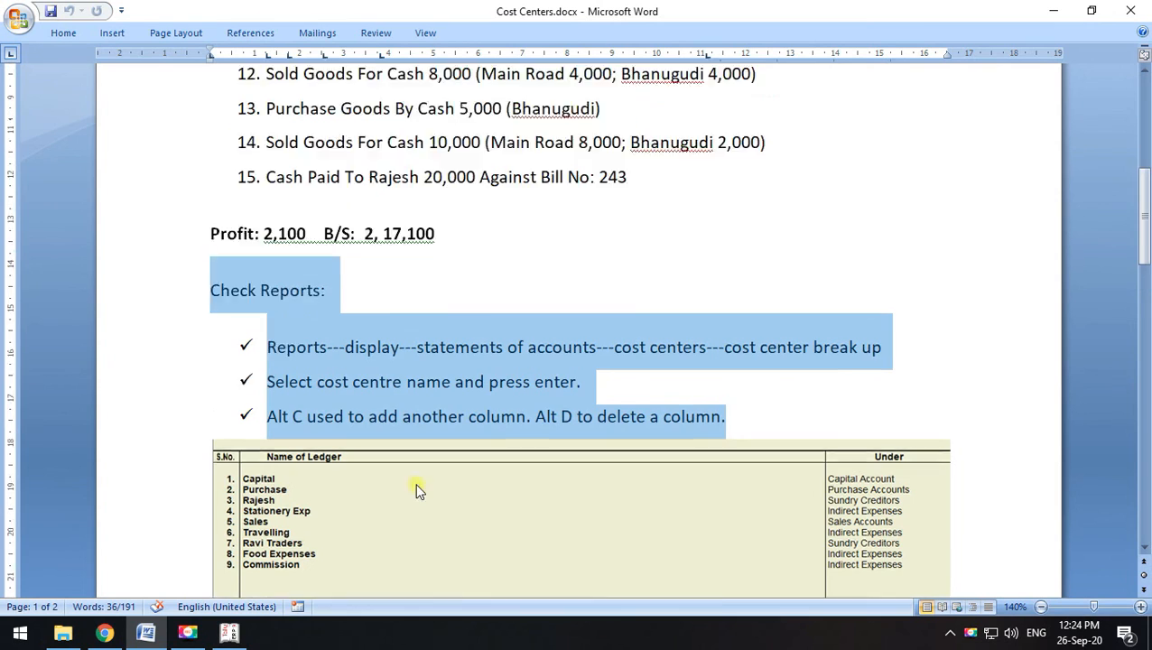
scroll(424, 486, up, 5)
click(839, 264)
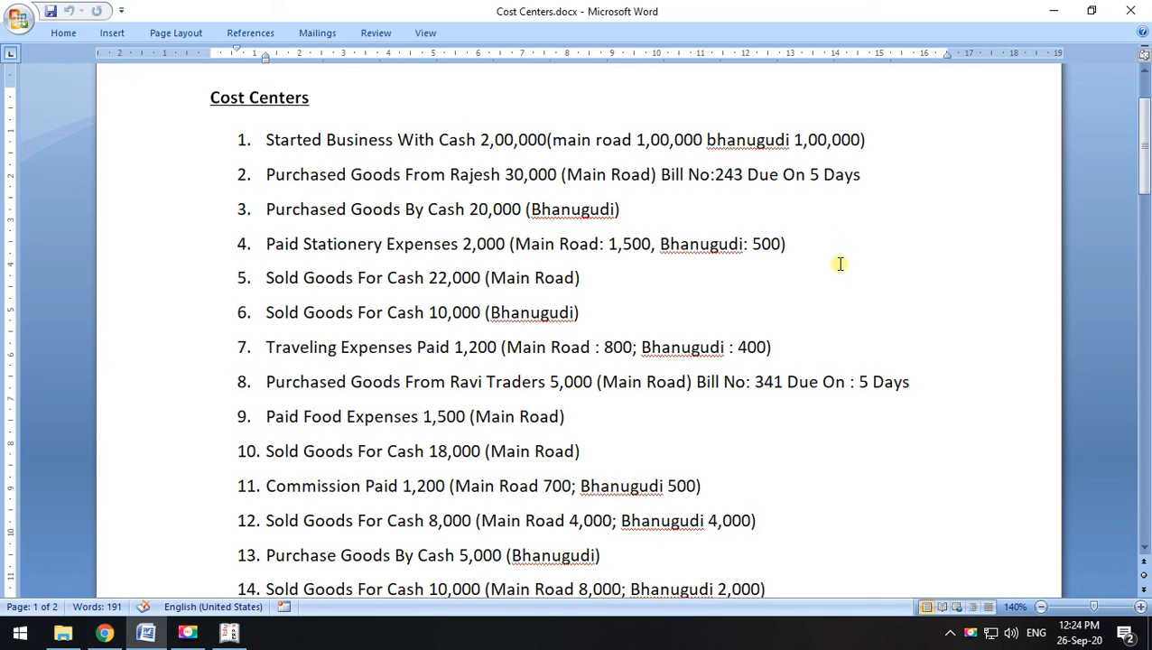
click(228, 633)
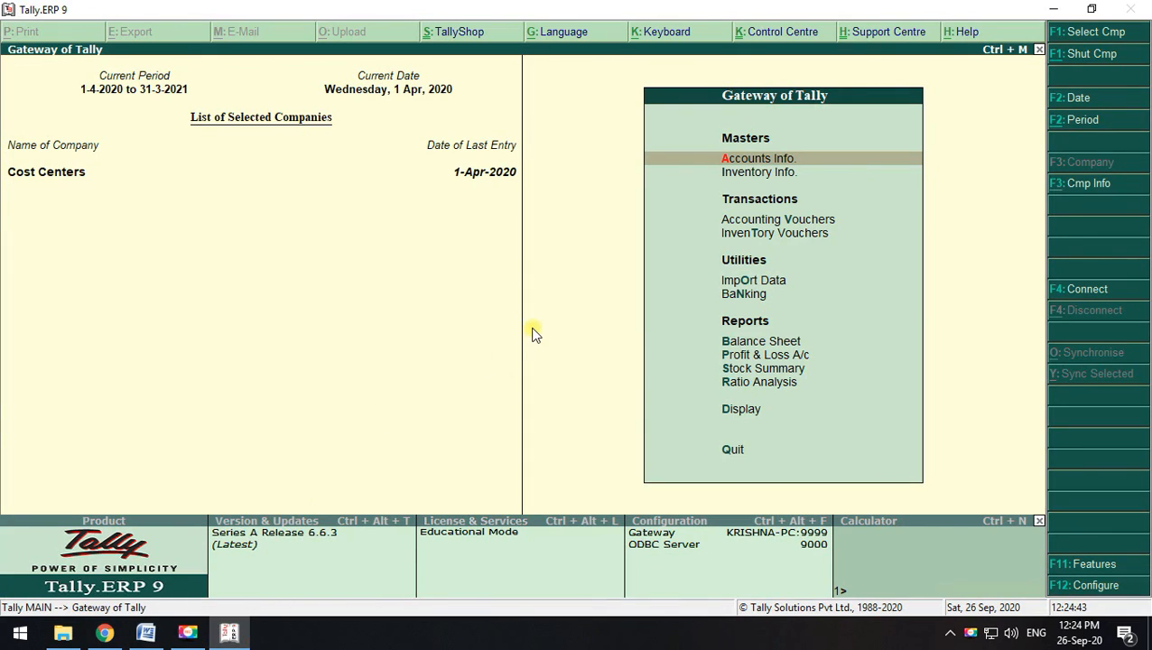